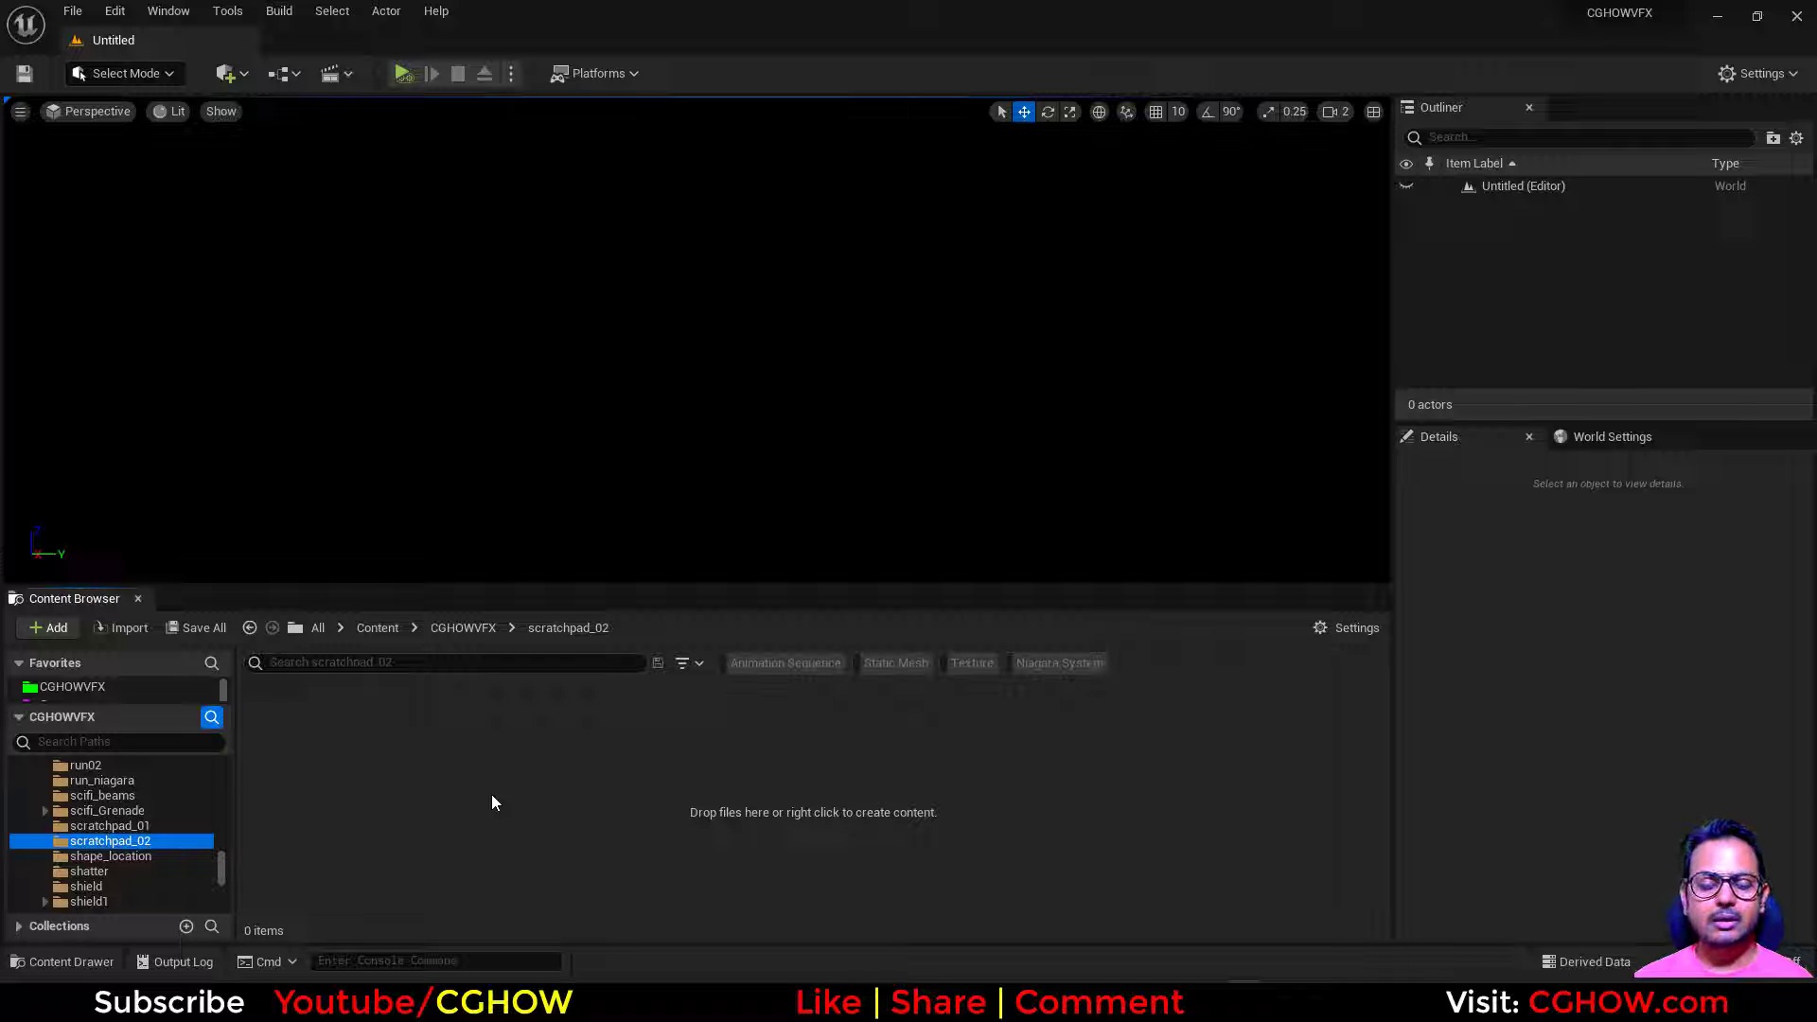
Step: Create a Niagara system in the scratchpad_02 folder from the Fountain emitter template and open it for editing
right_click(422, 754)
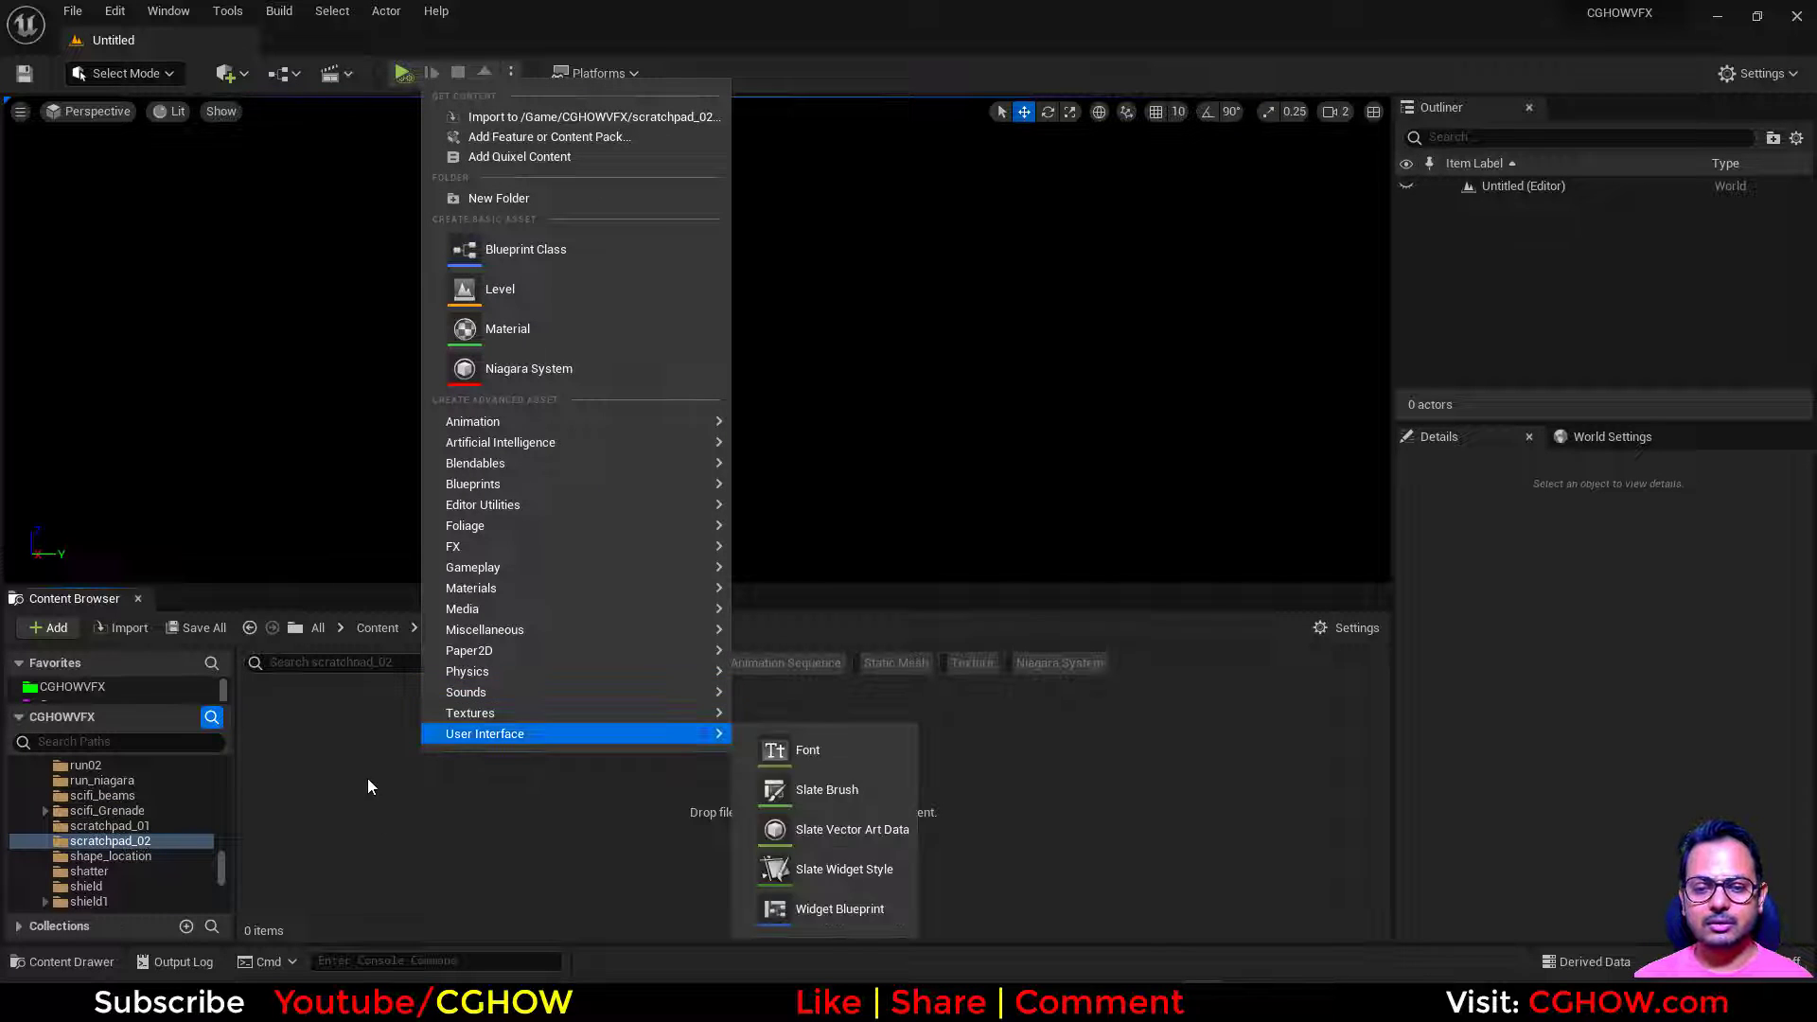
click(532, 357)
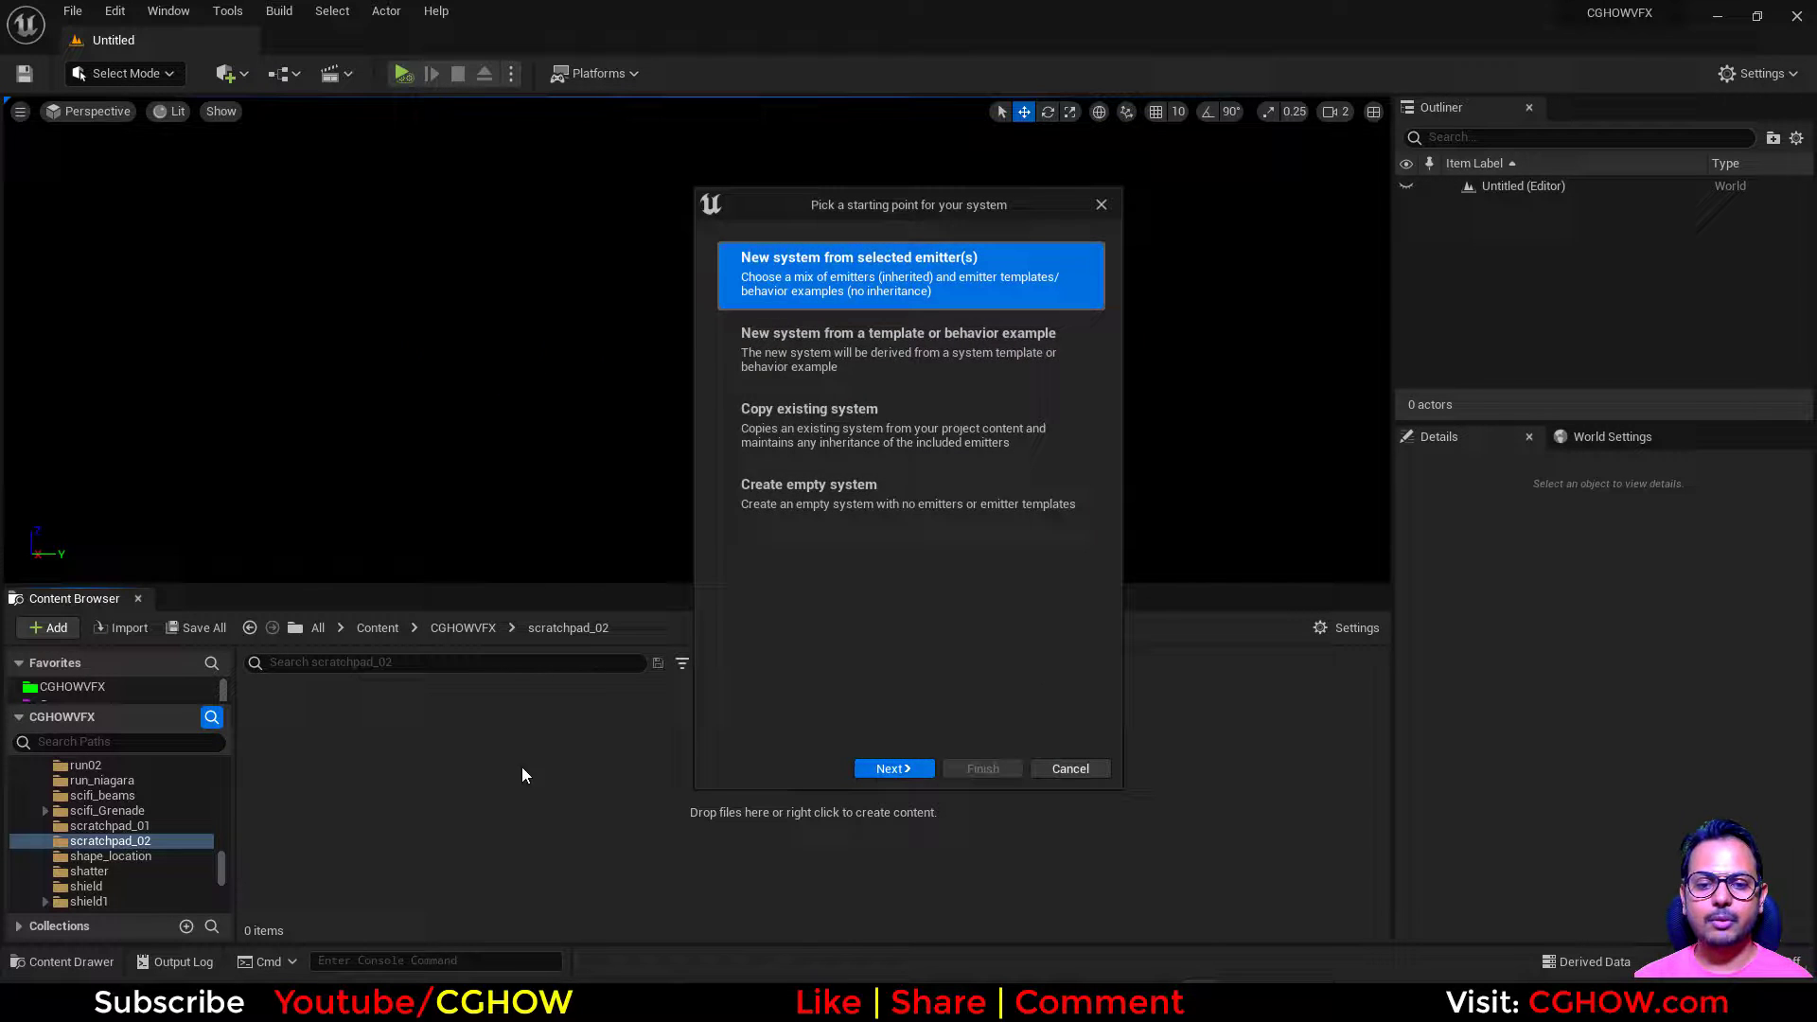
click(892, 768)
click(833, 661)
click(1081, 715)
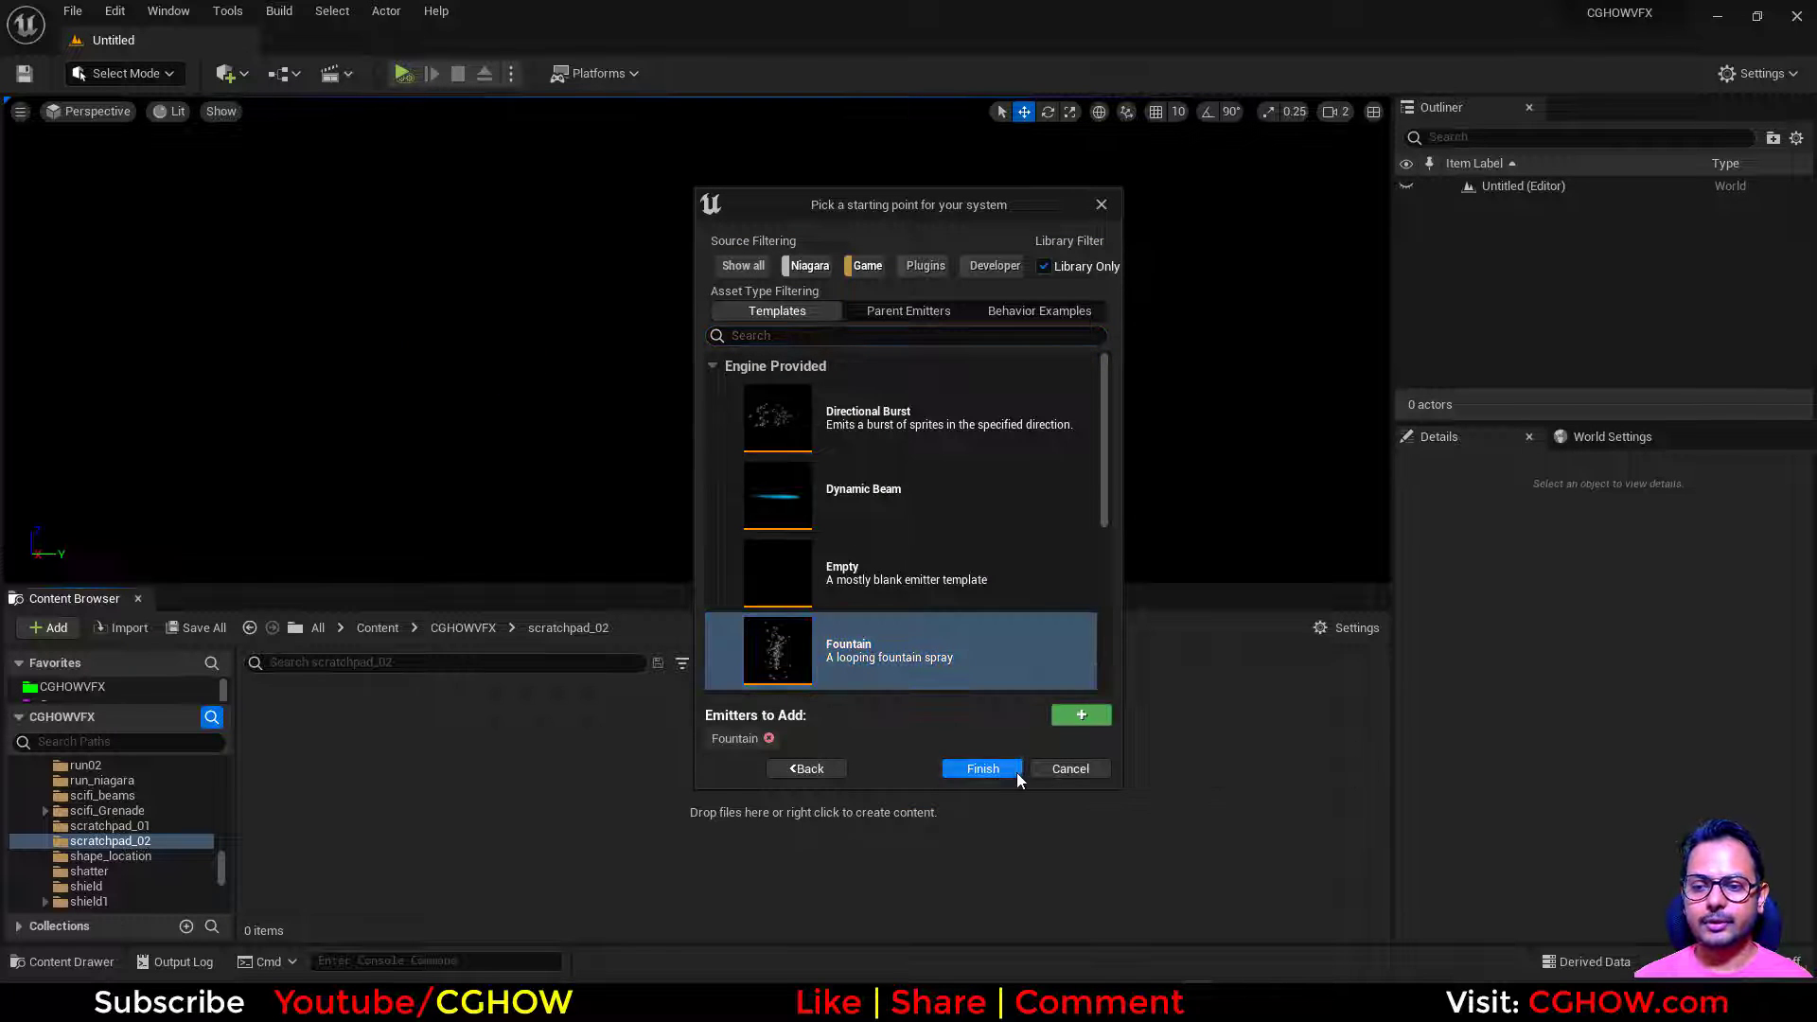
click(1014, 770)
double_click(284, 723)
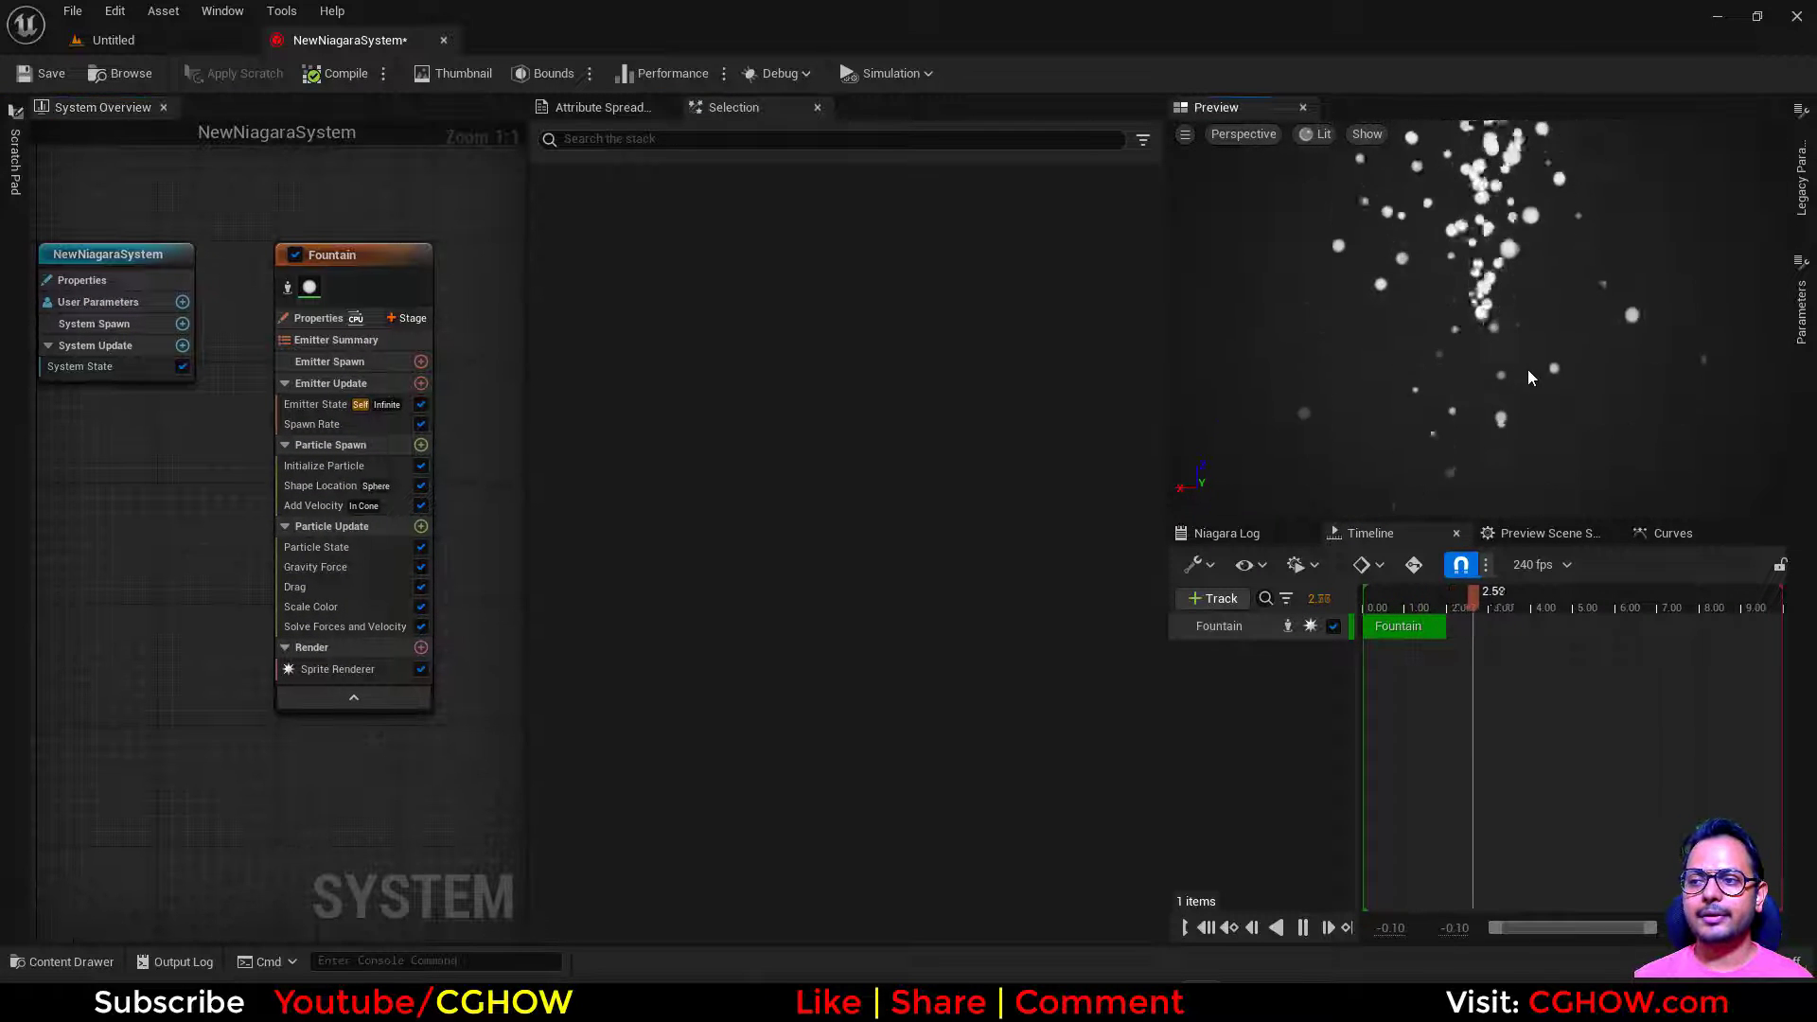
Step: Set the Mass Mode of the Fountain's Initialize Particle module to Unset / (Mass of 1)
click(313, 505)
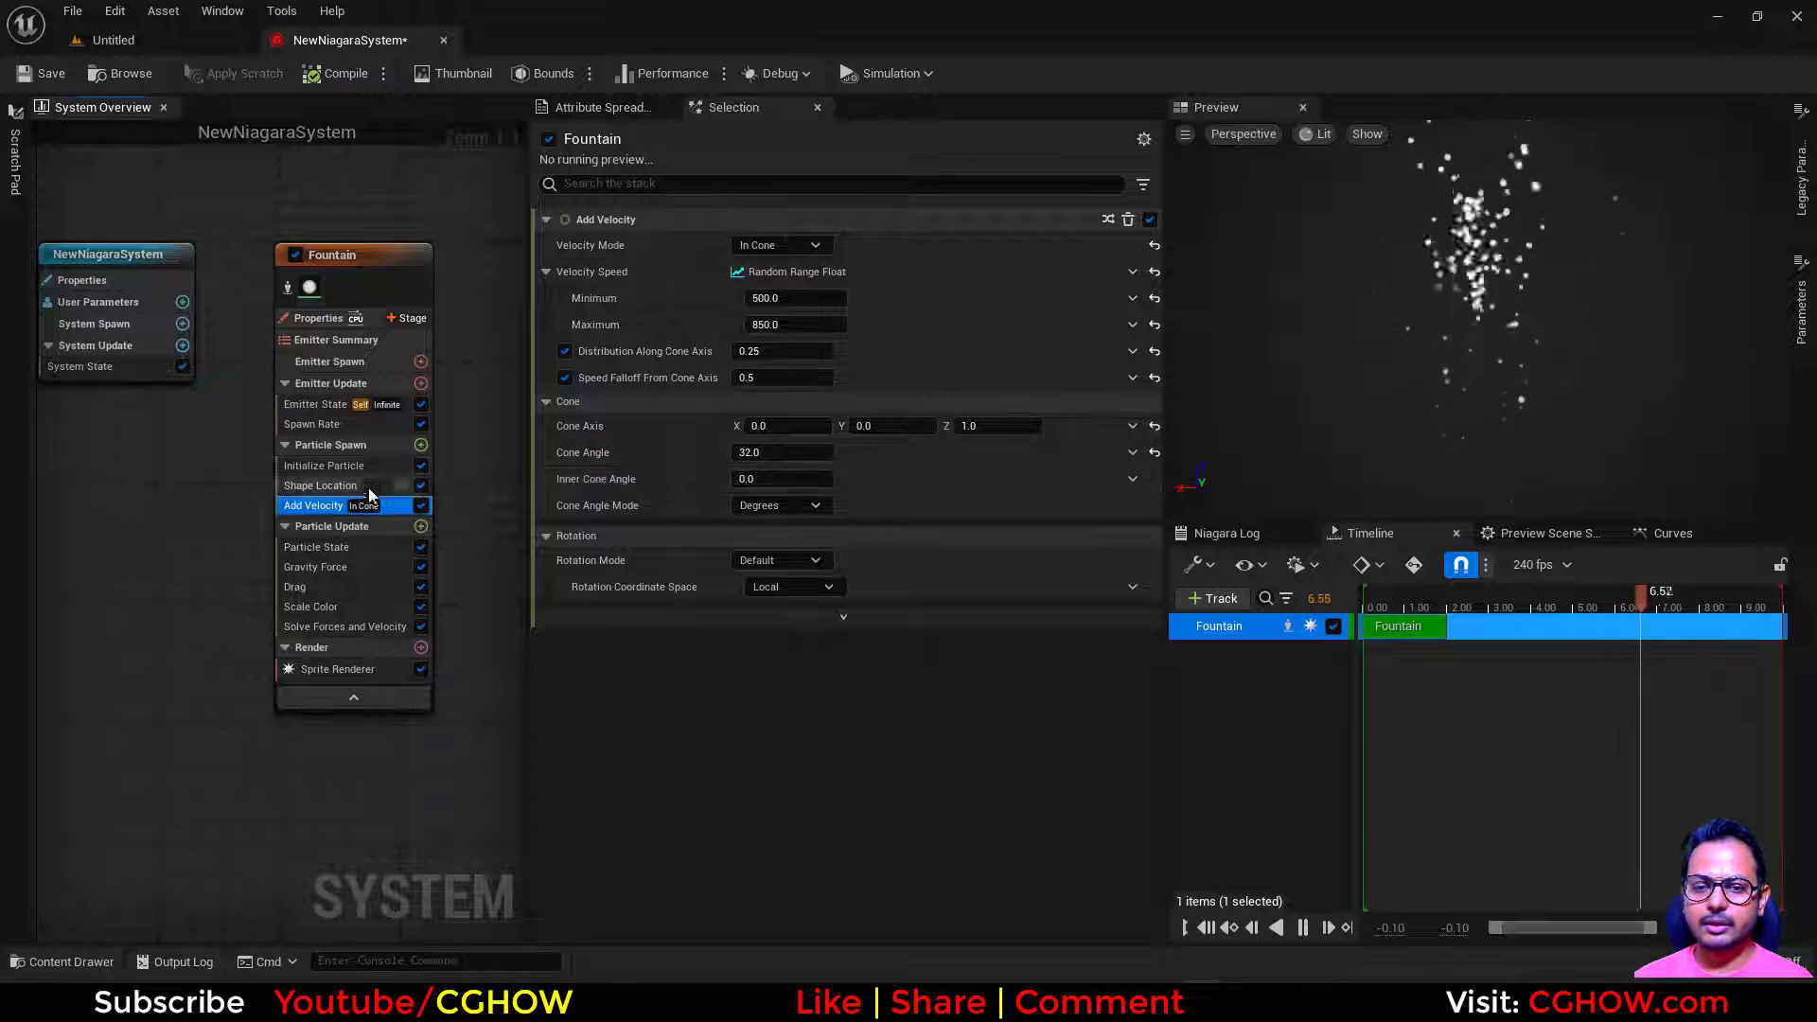
right_drag(236, 580, 188, 578)
click(275, 464)
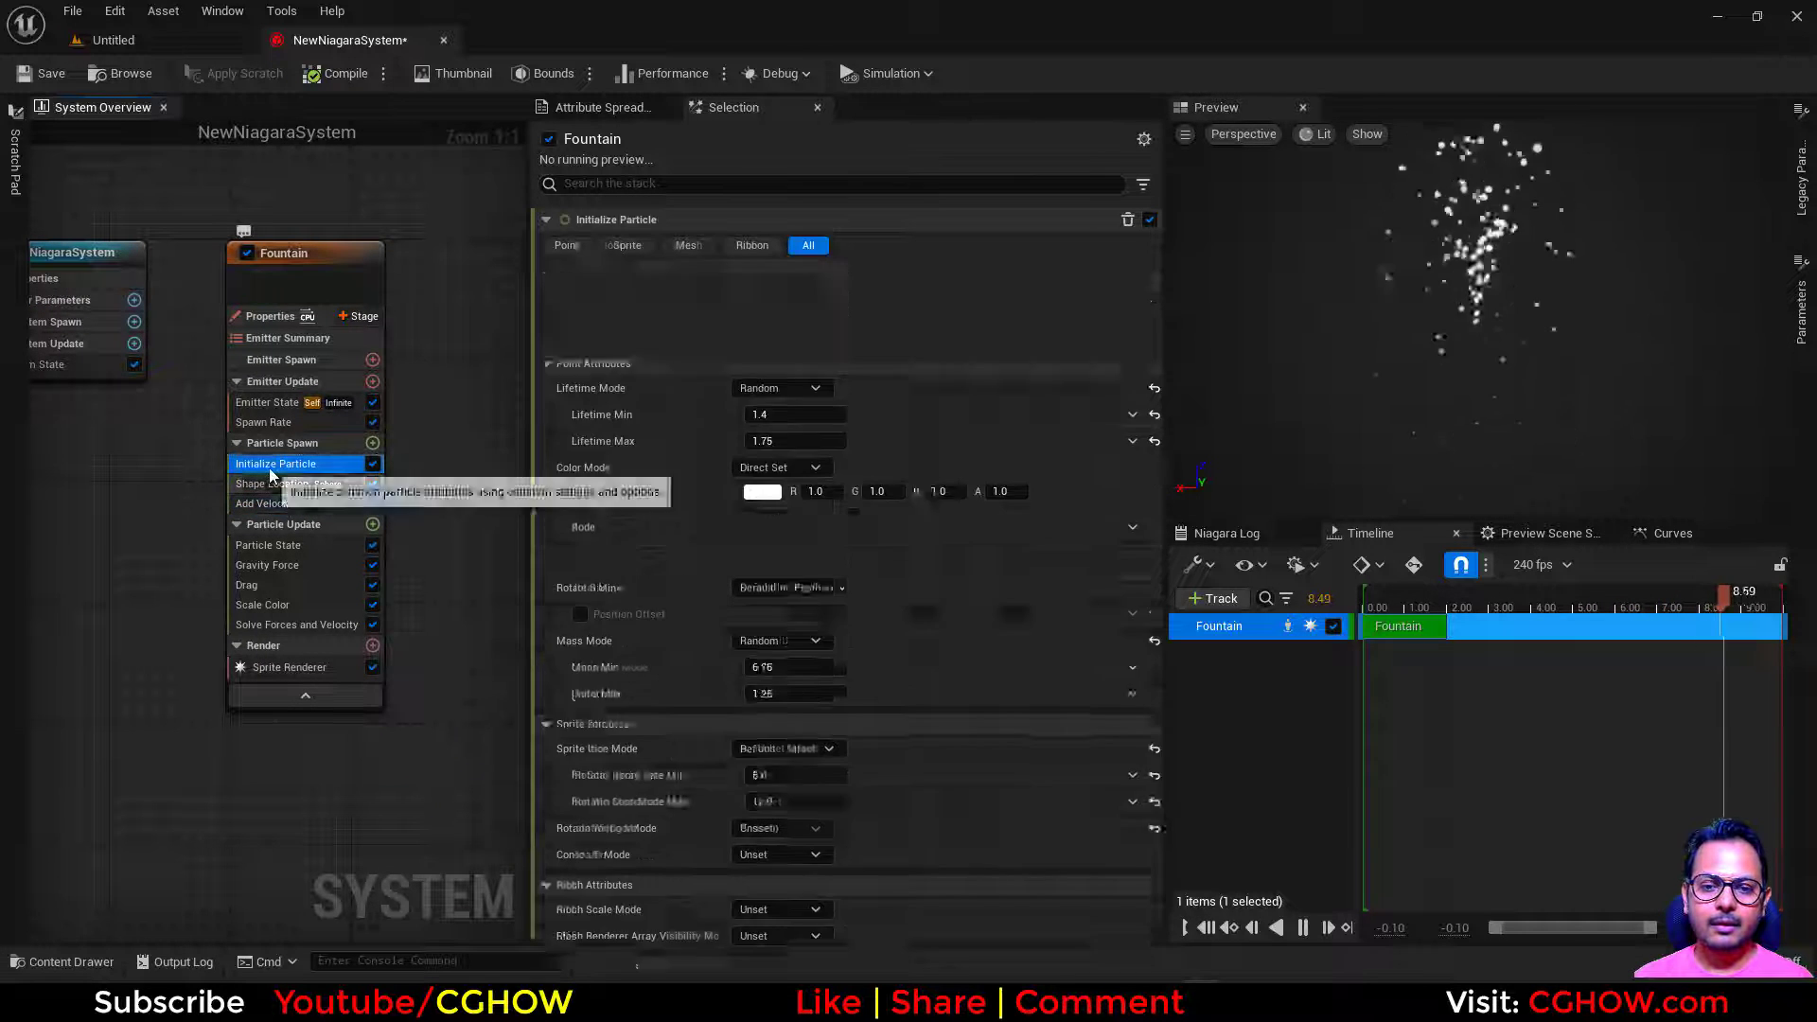
click(781, 479)
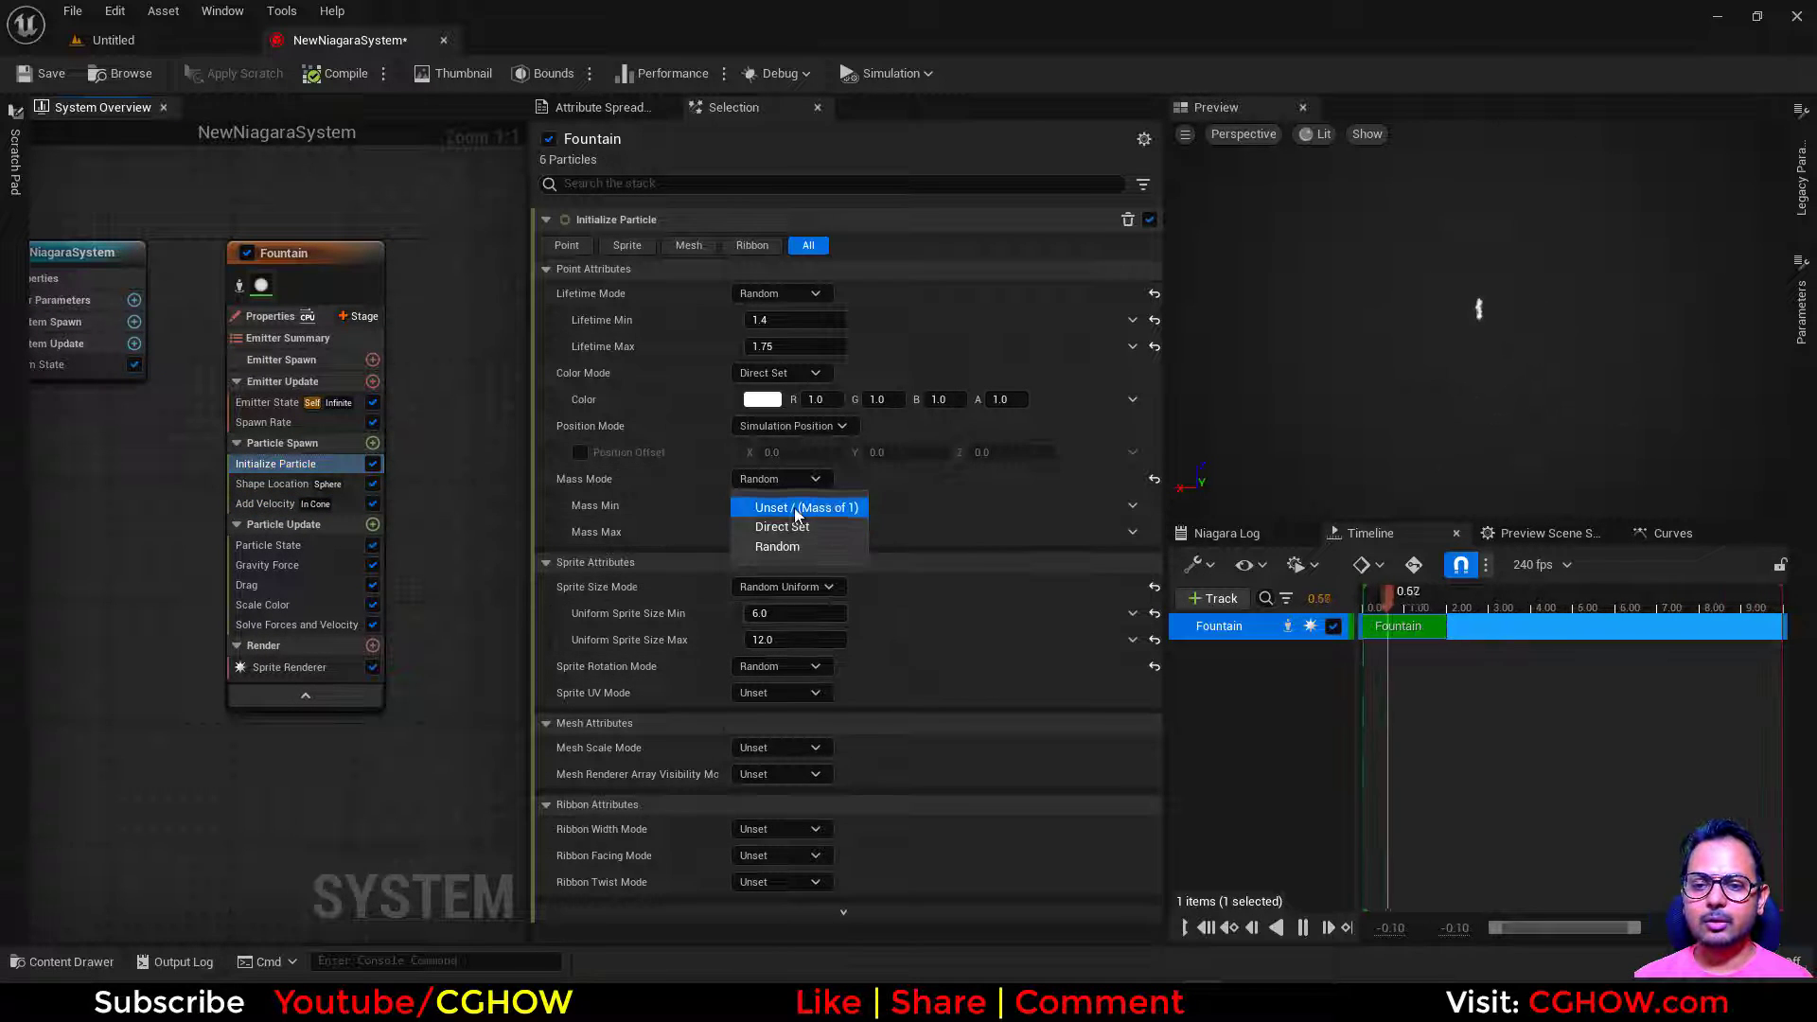
click(781, 502)
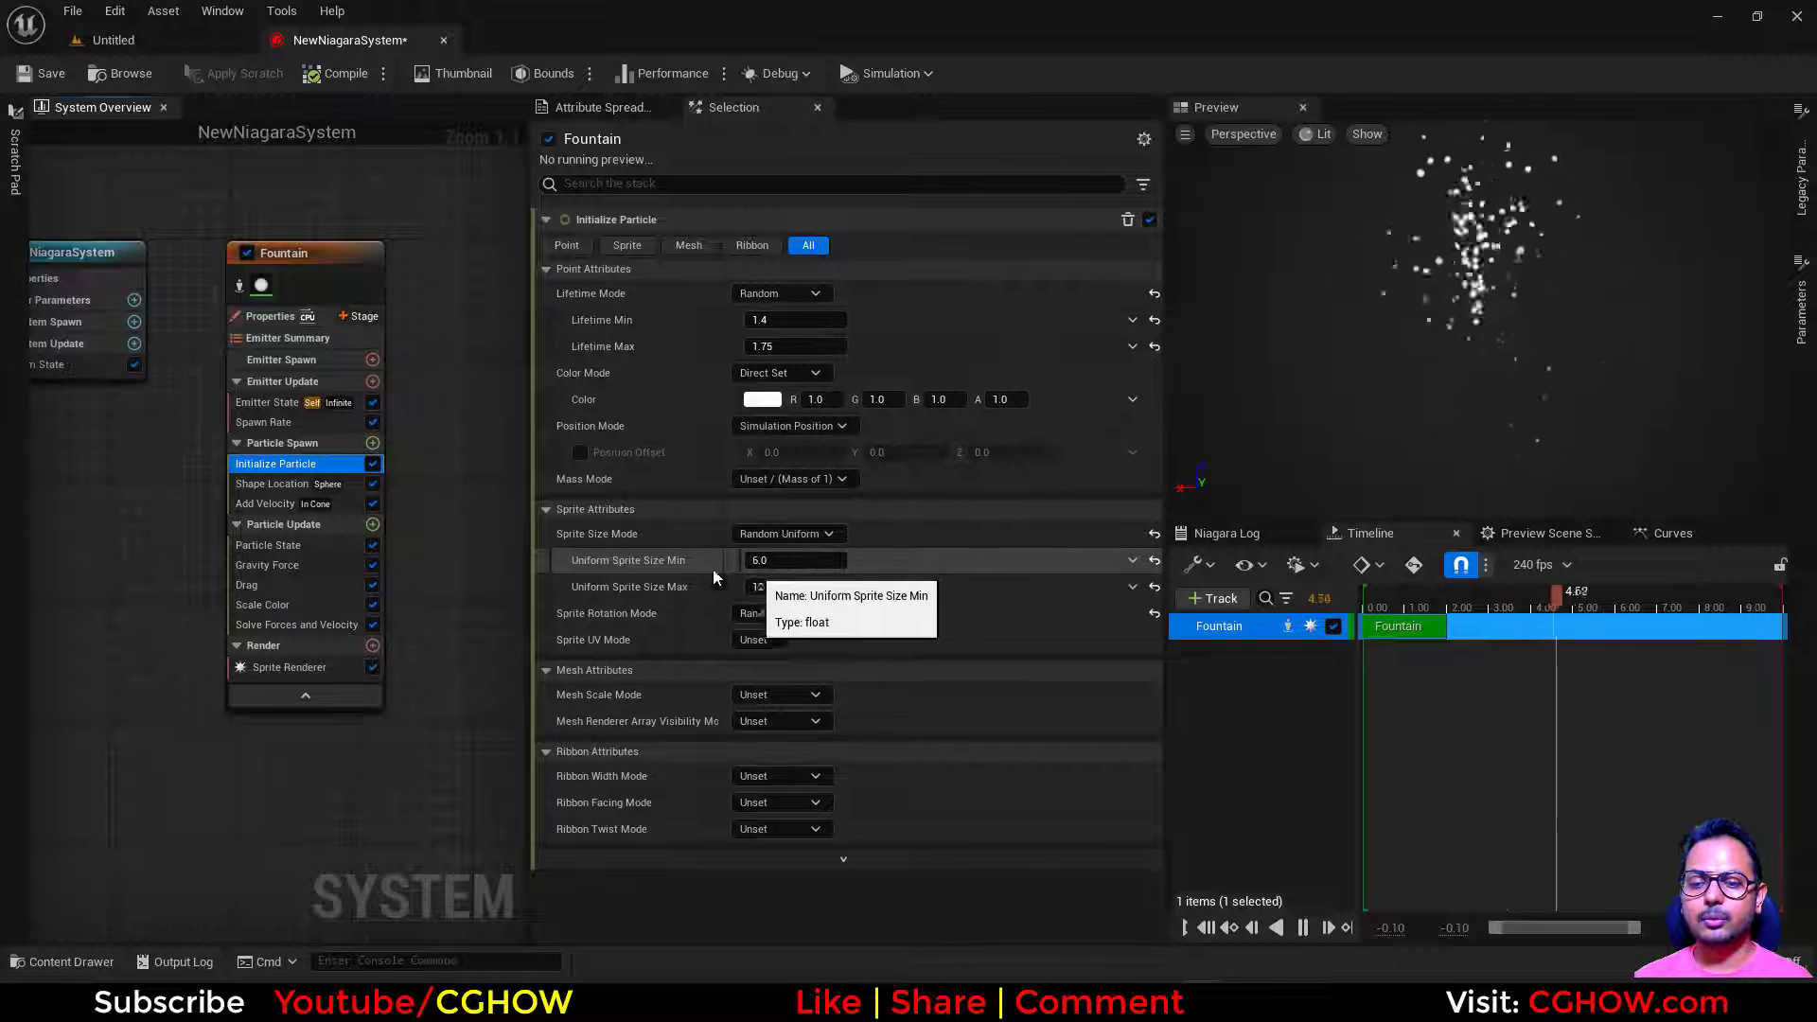
Step: Set the Sprite Size Mode to Uniform and drive the Uniform Sprite Size with a Uniform A Or B Float dynamic input
click(812, 534)
click(824, 577)
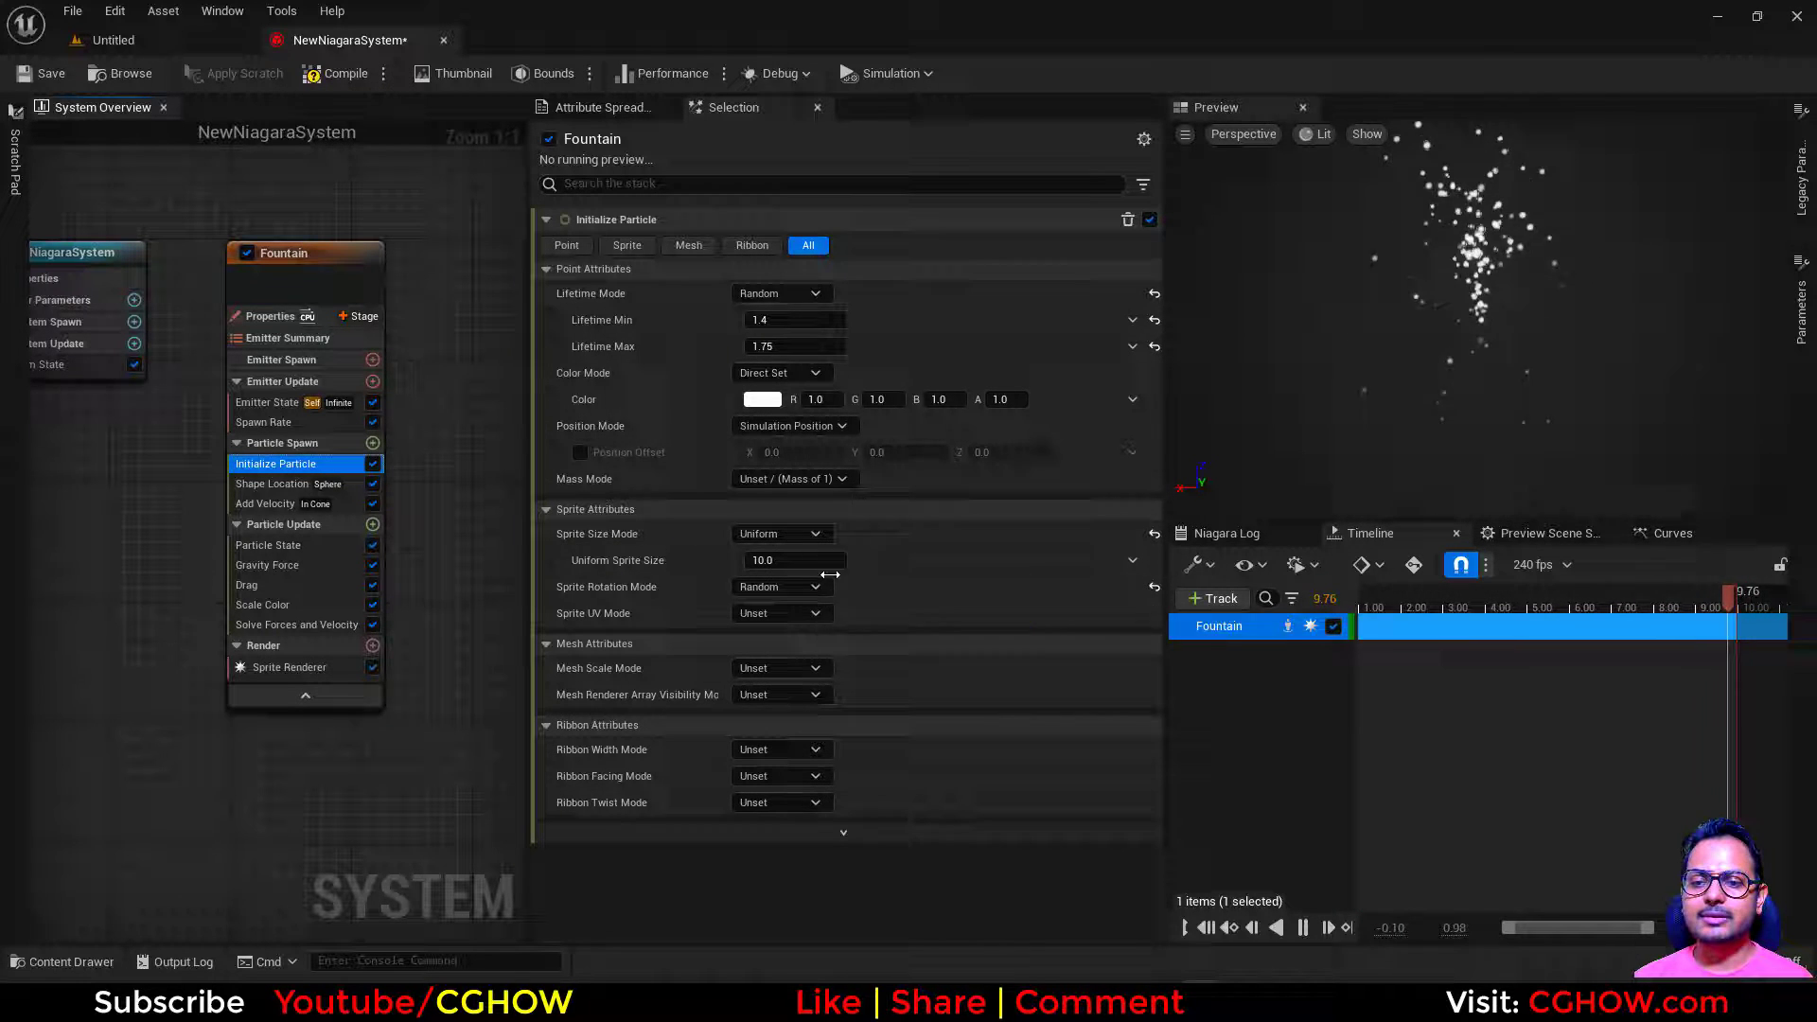
click(1132, 561)
text(uniform)
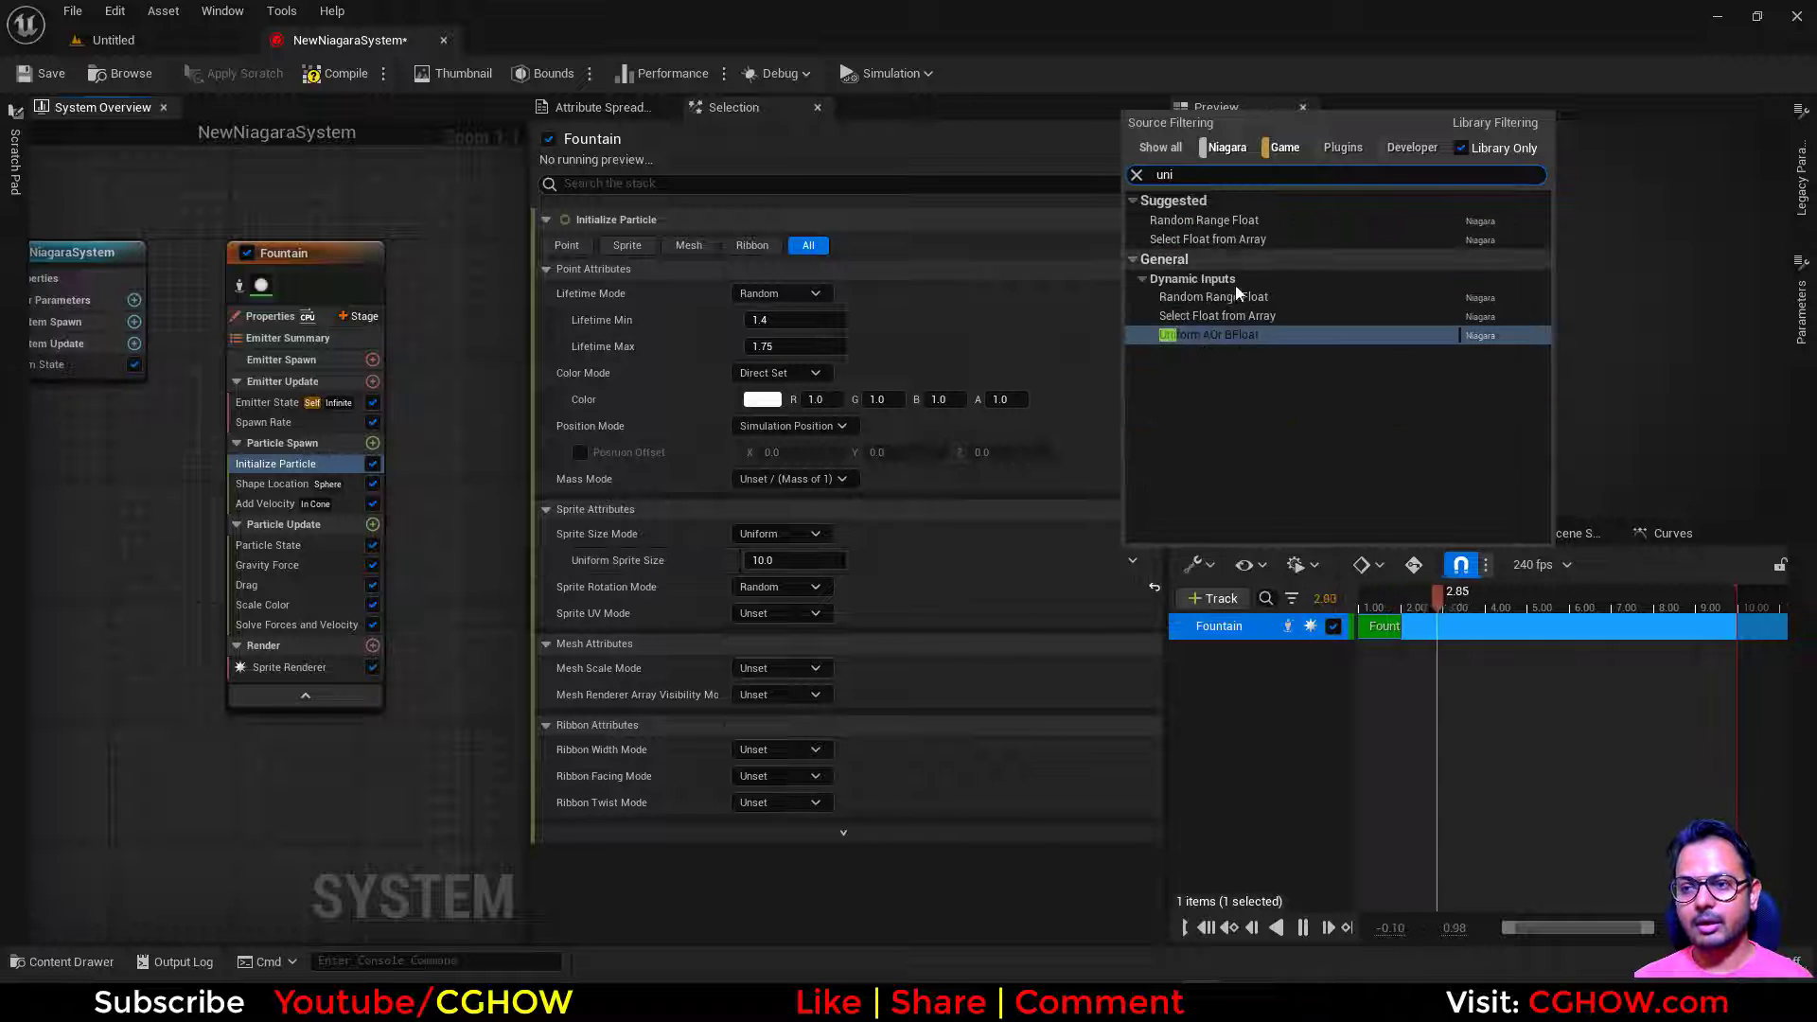
click(772, 560)
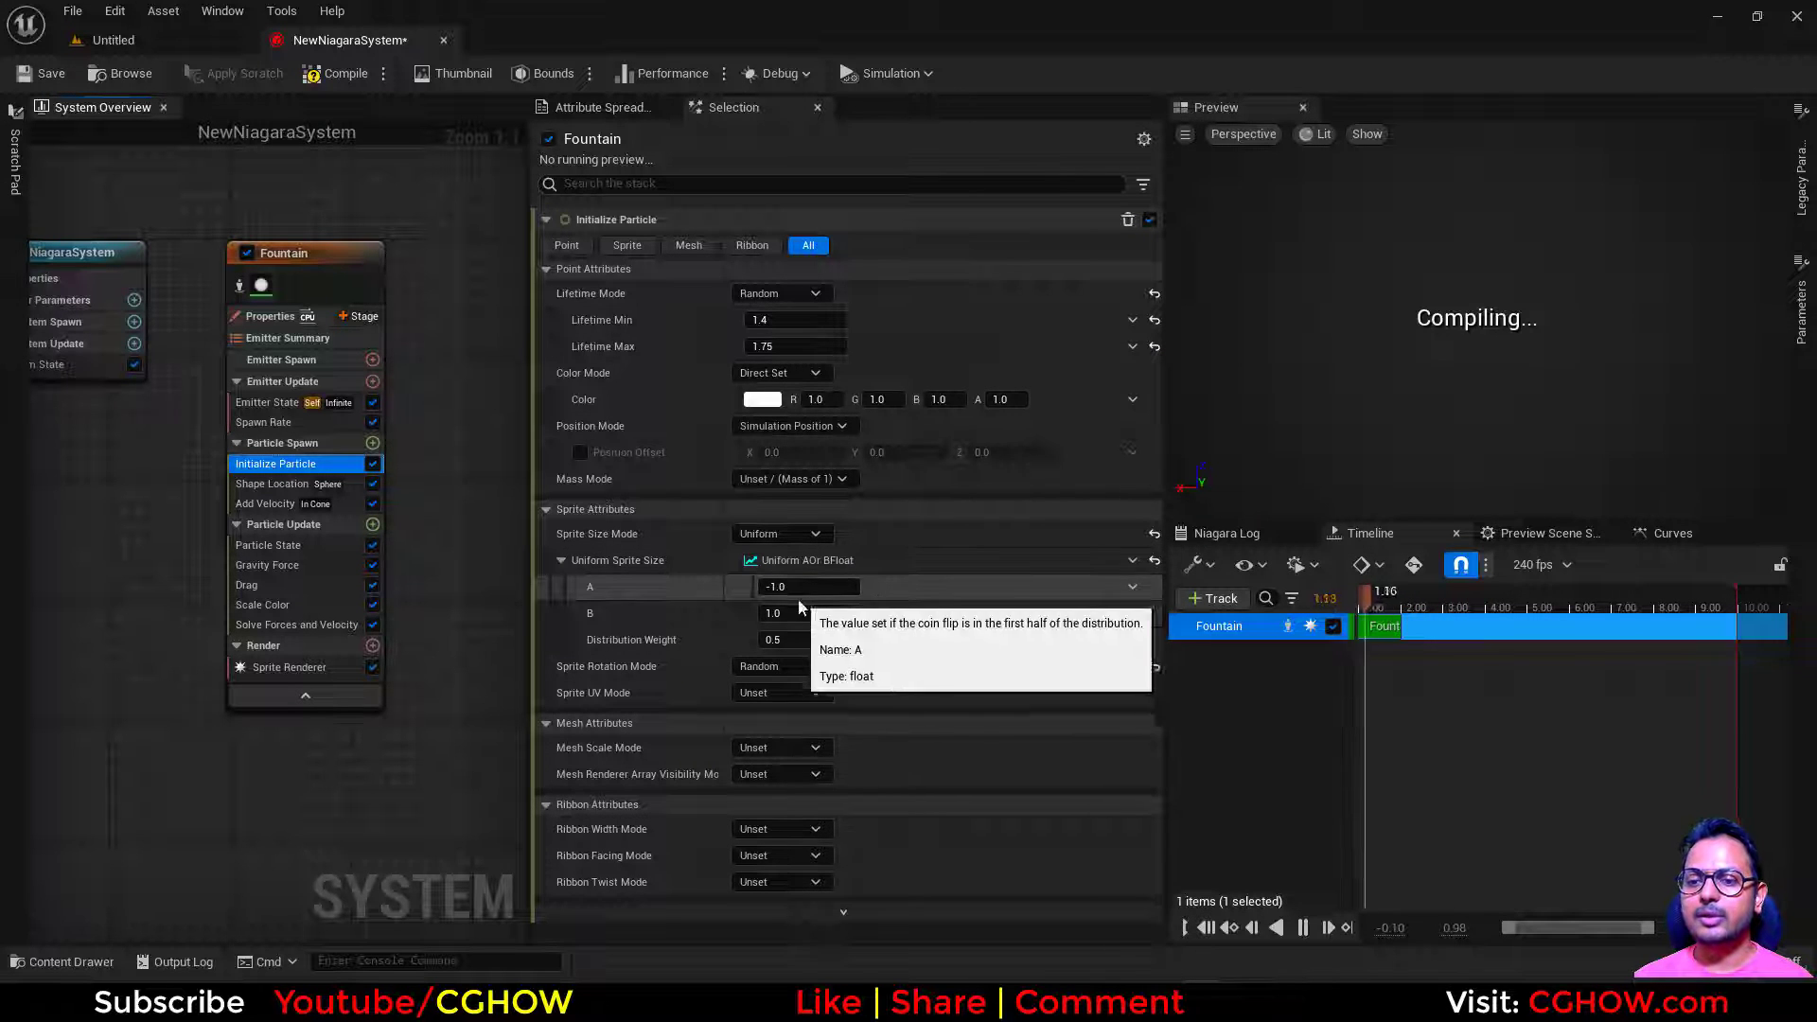
Step: Set the Uniform Sprite Size options to 1 for A and 10 for B
click(786, 586)
text(1)
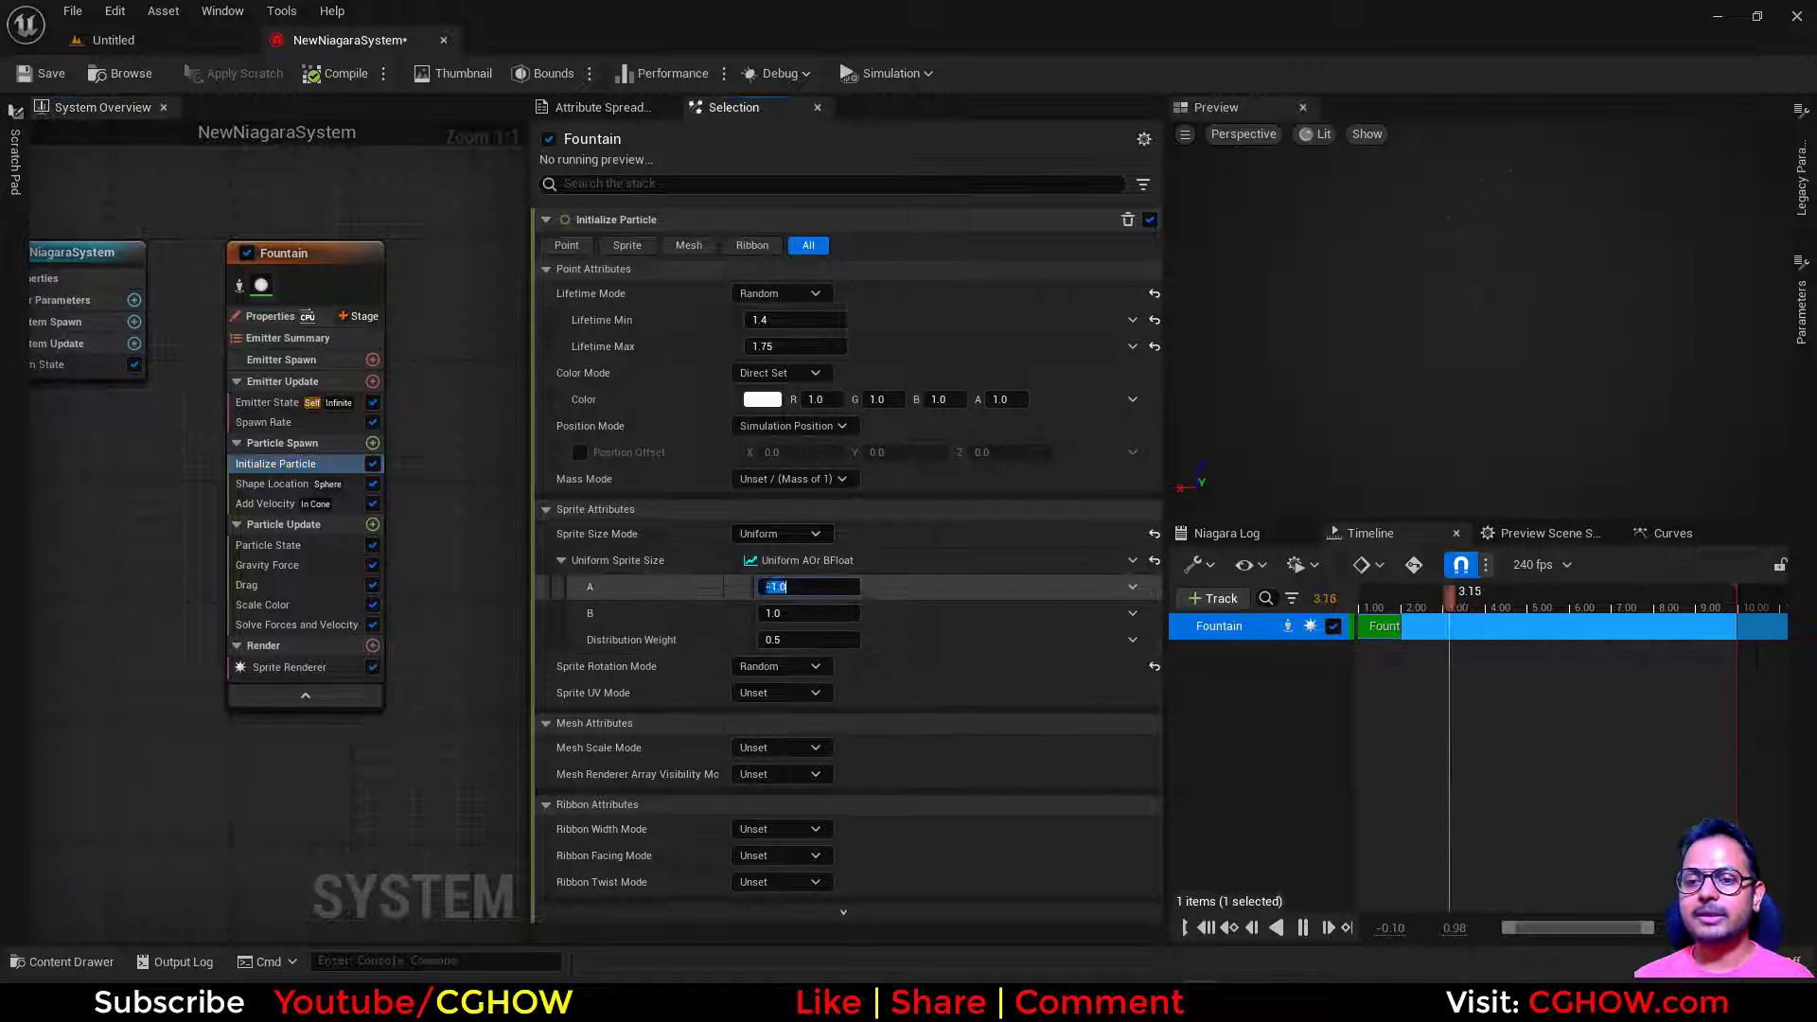
key(Return)
click(788, 617)
text(5)
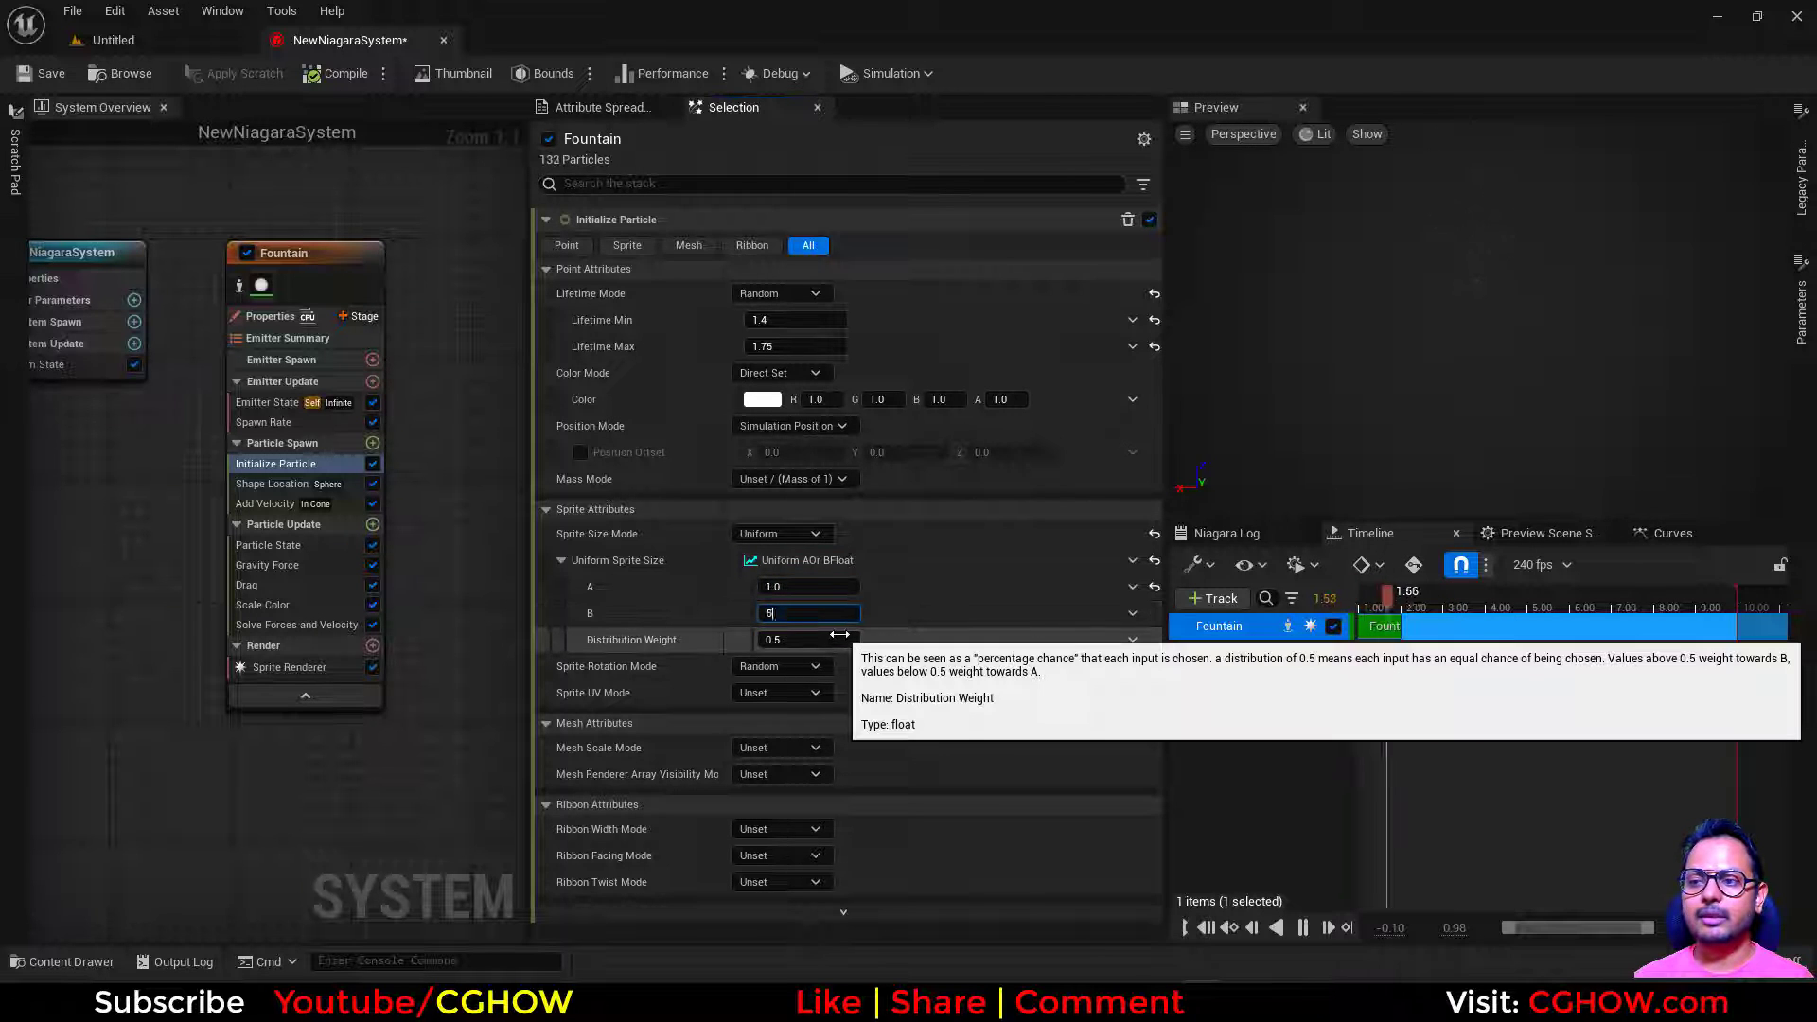
text(10)
key(Return)
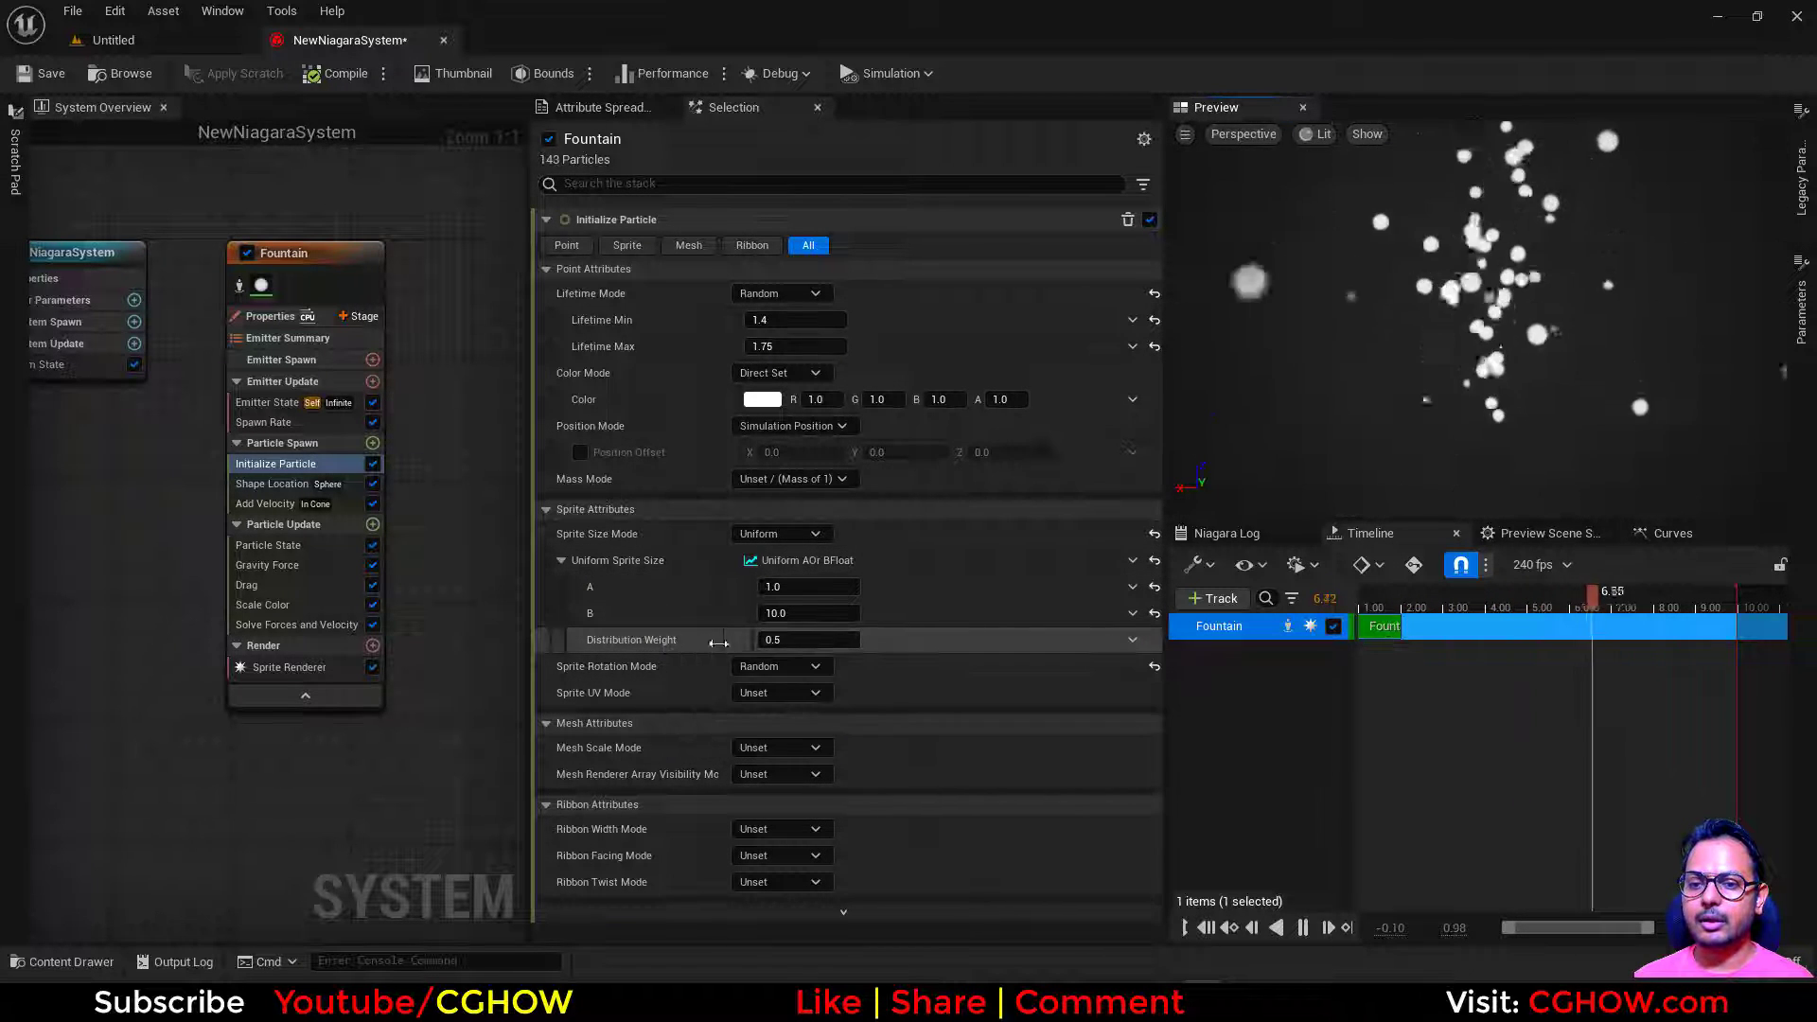
mouse_move(745, 651)
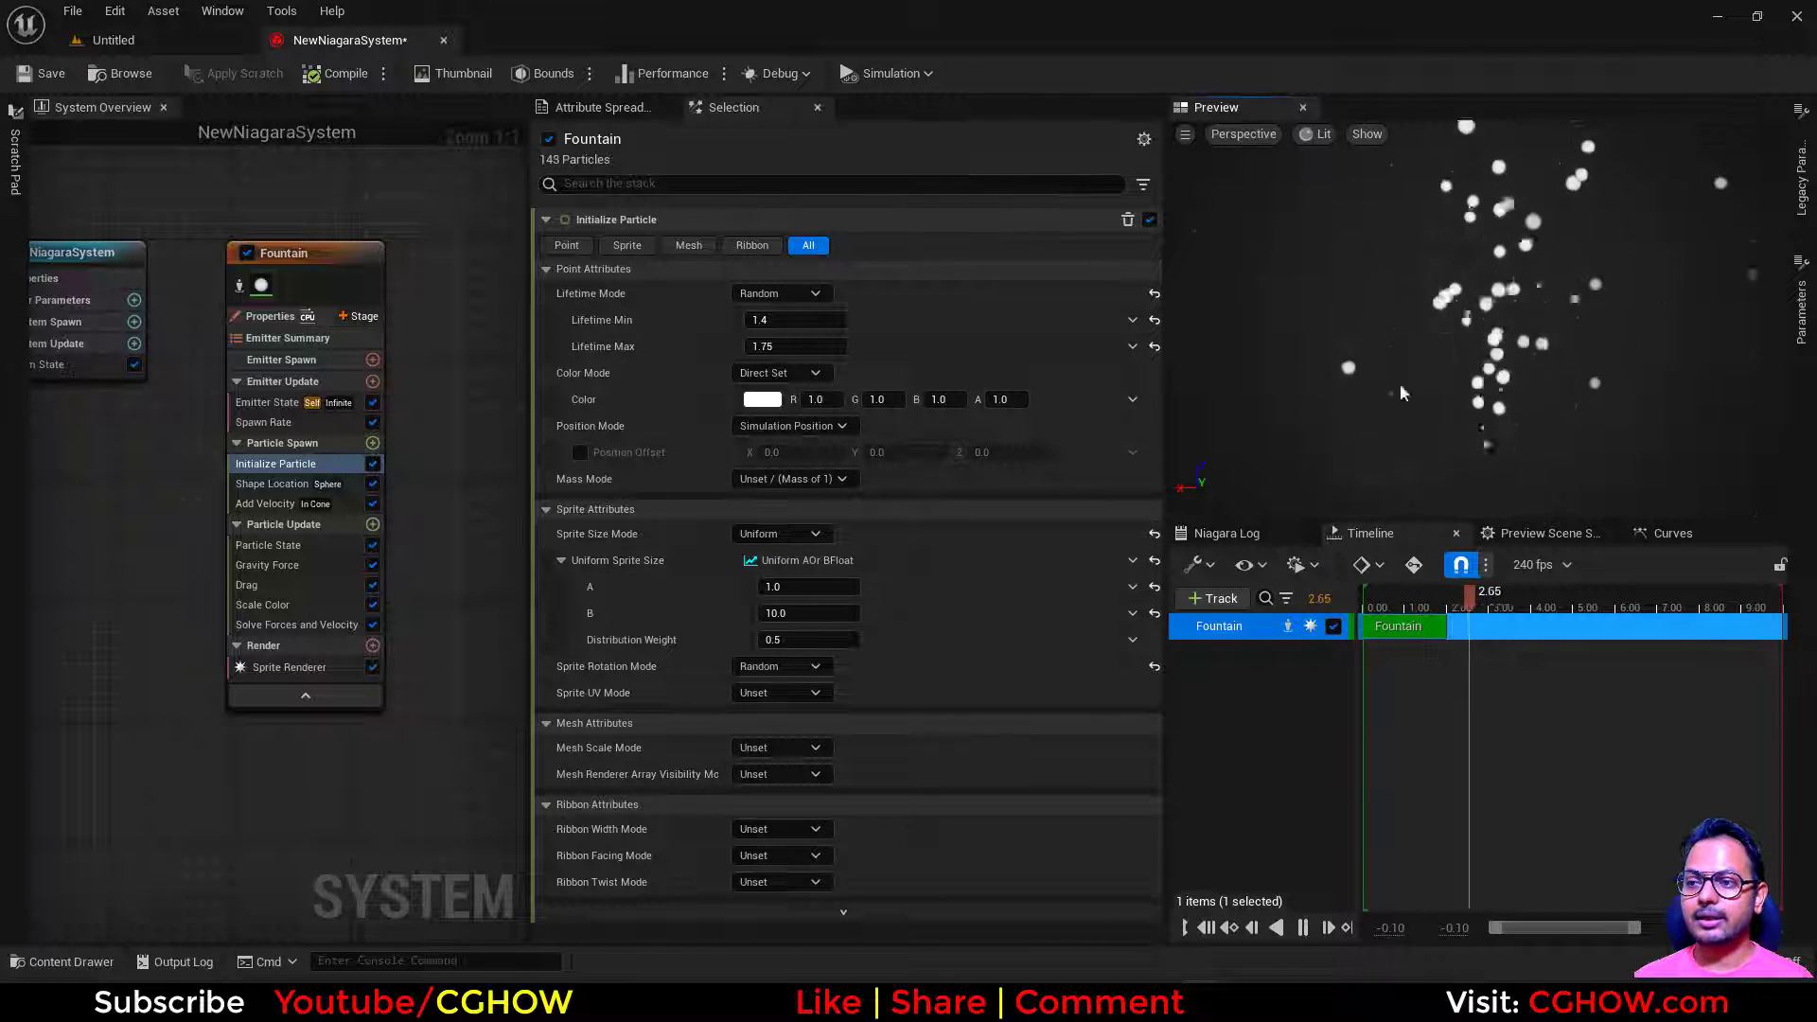
mouse_move(826, 647)
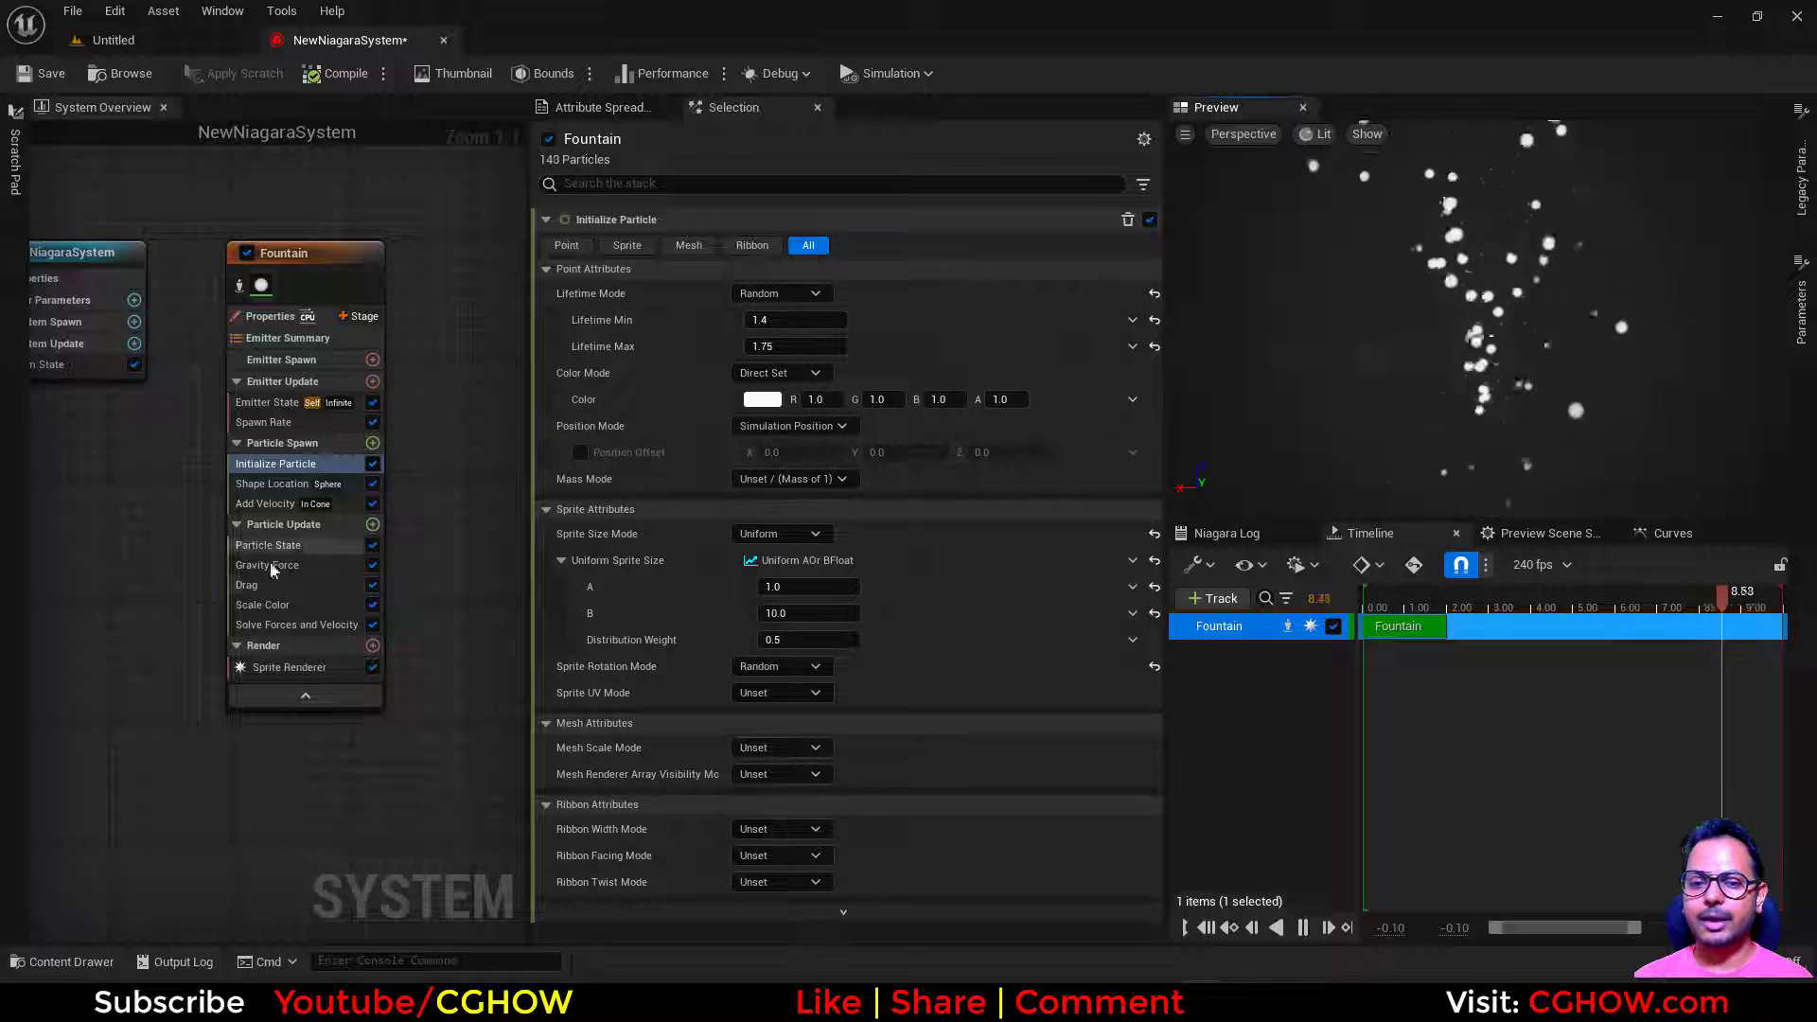
Step: Set the drag value of the Drag module under Particle Update to 10
click(248, 585)
click(782, 245)
text(10)
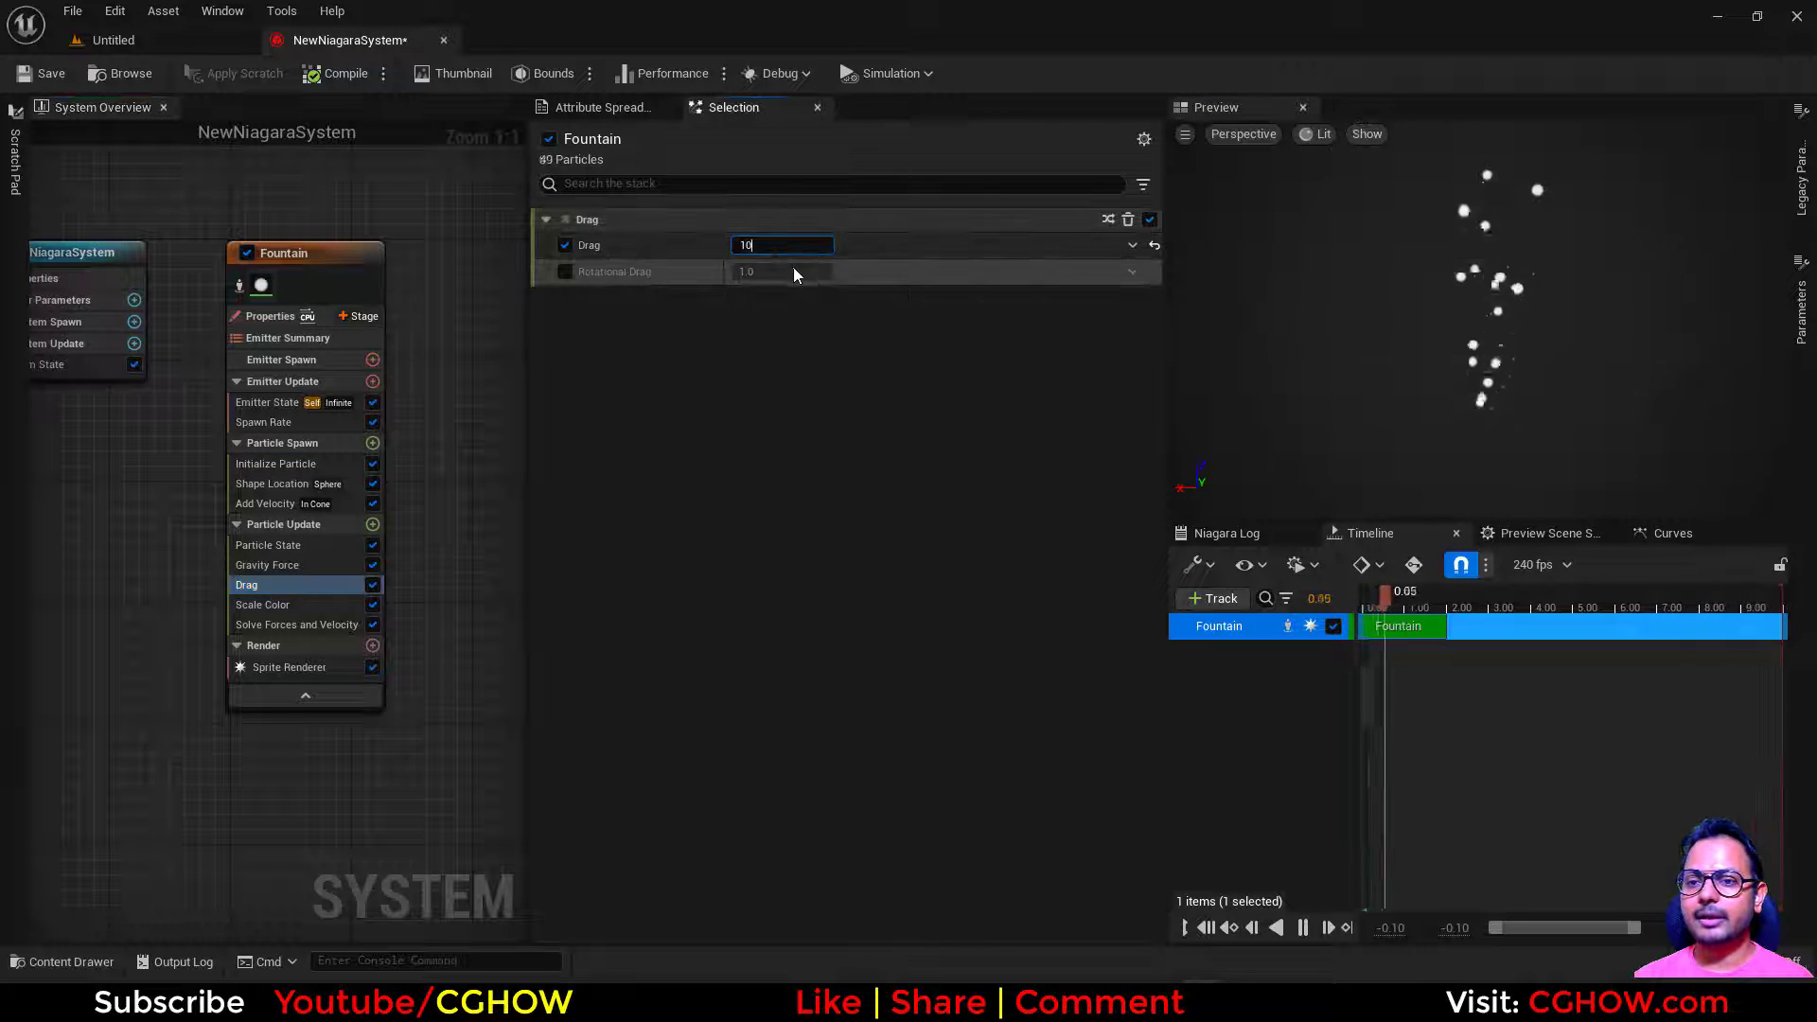
key(Return)
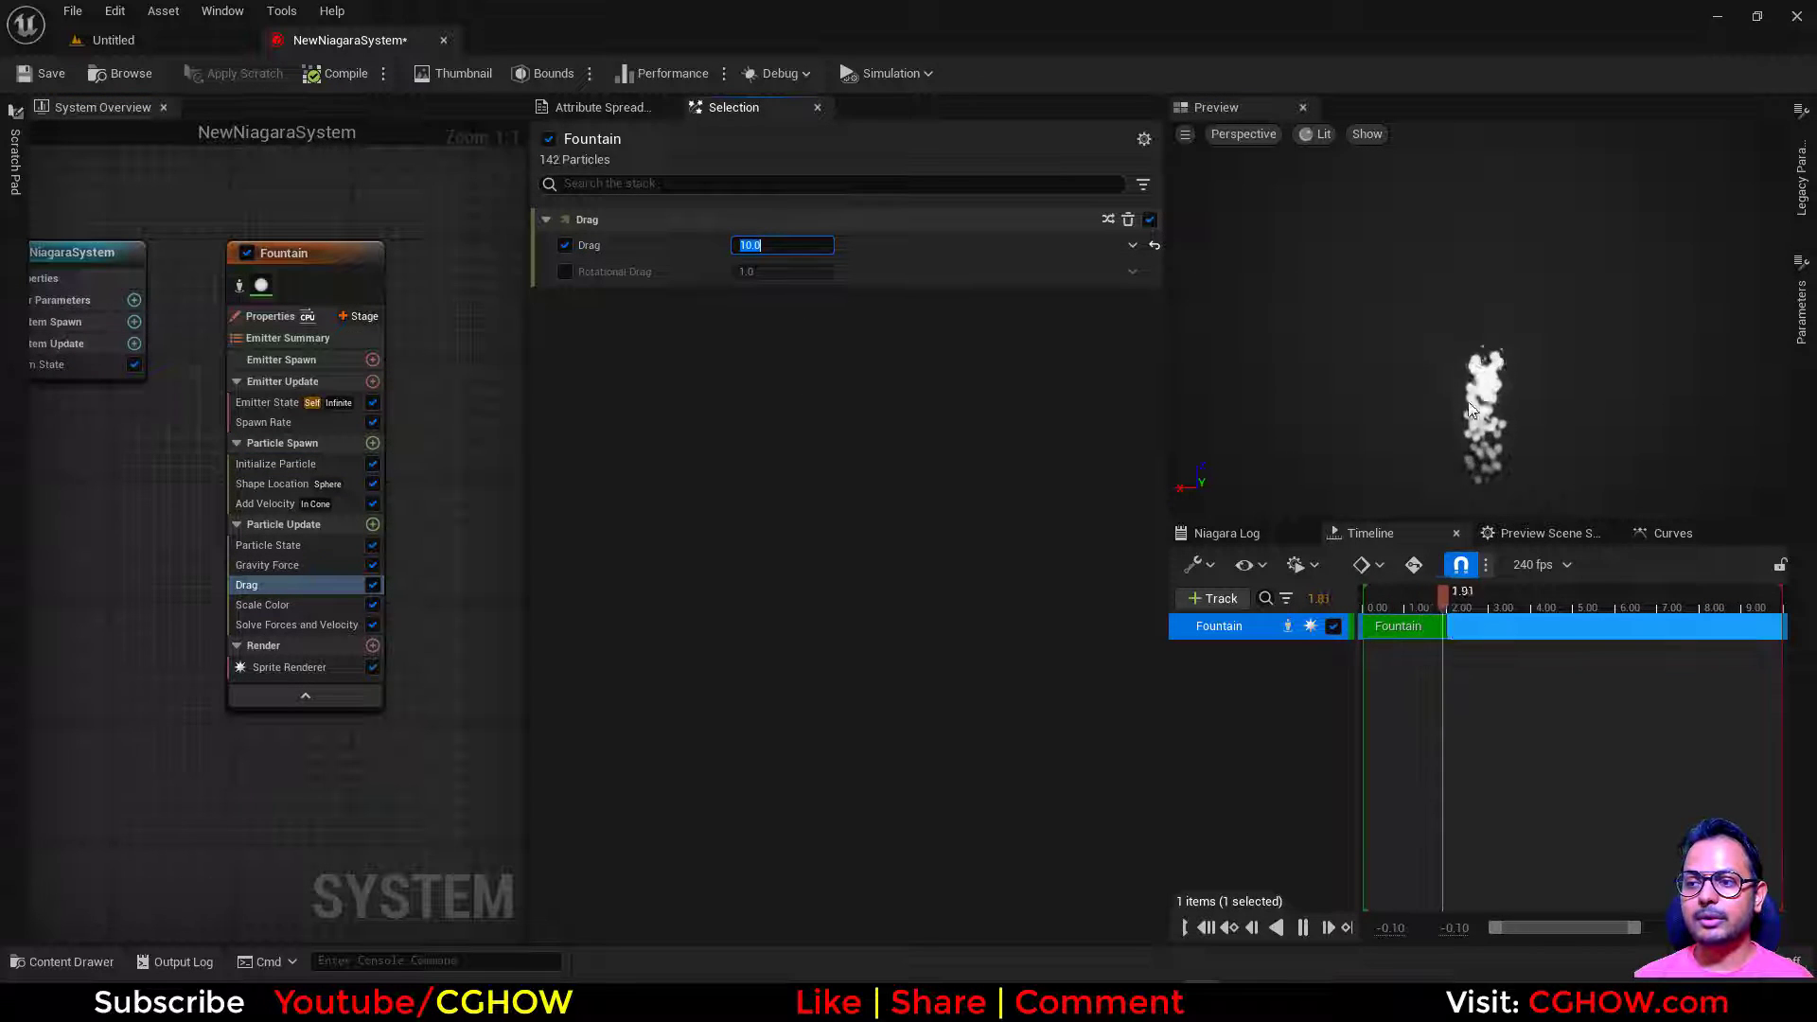
click(1520, 384)
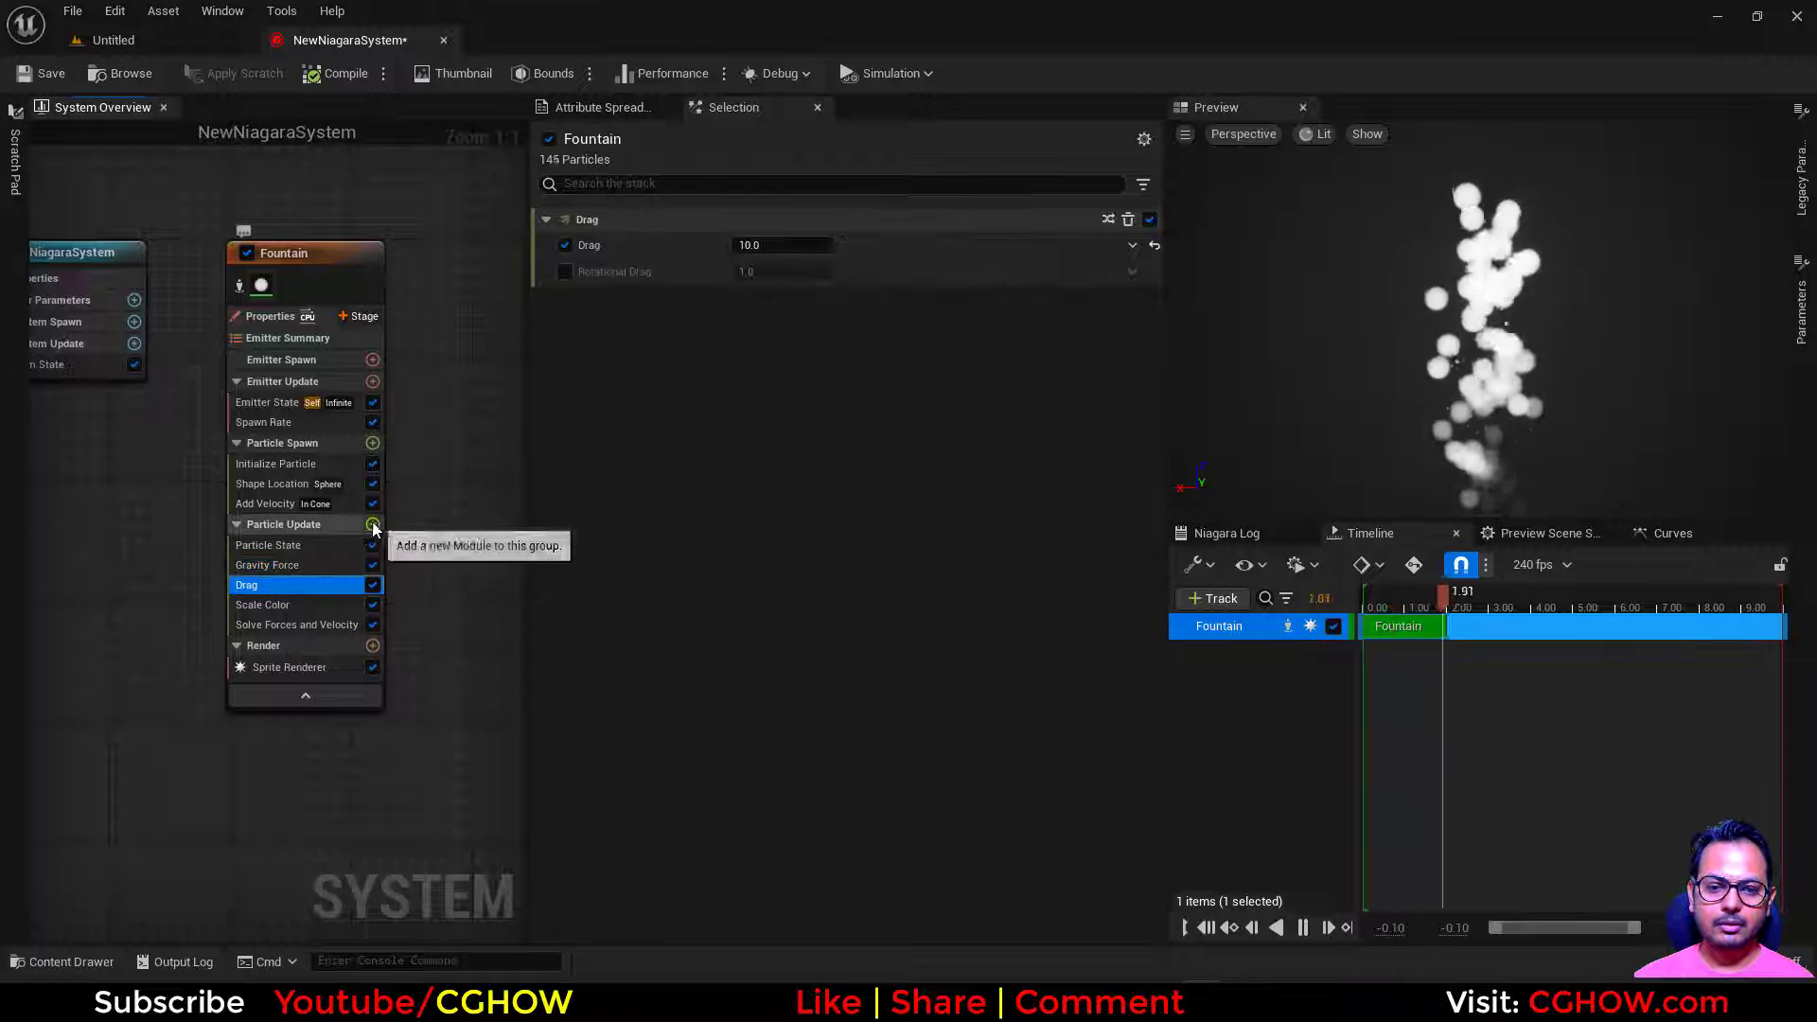
click(283, 565)
click(373, 525)
scroll(534, 463, down, 4)
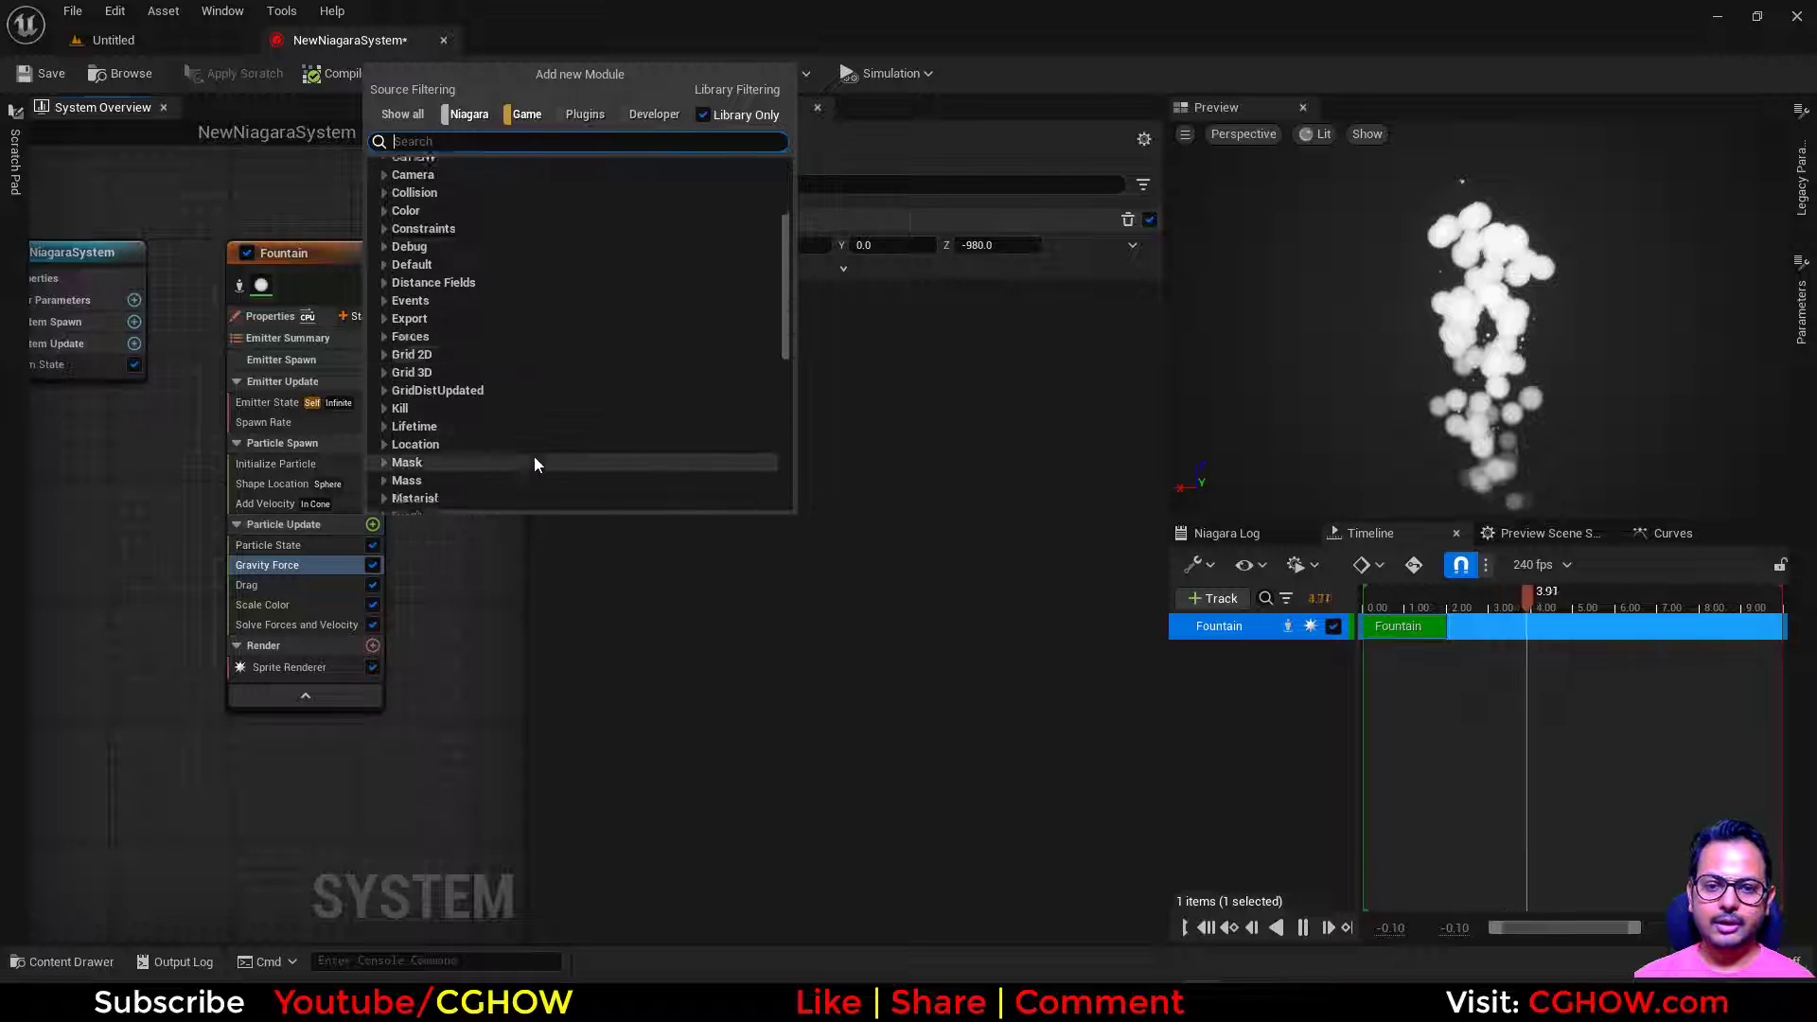
scroll(533, 462, down, 10)
click(395, 647)
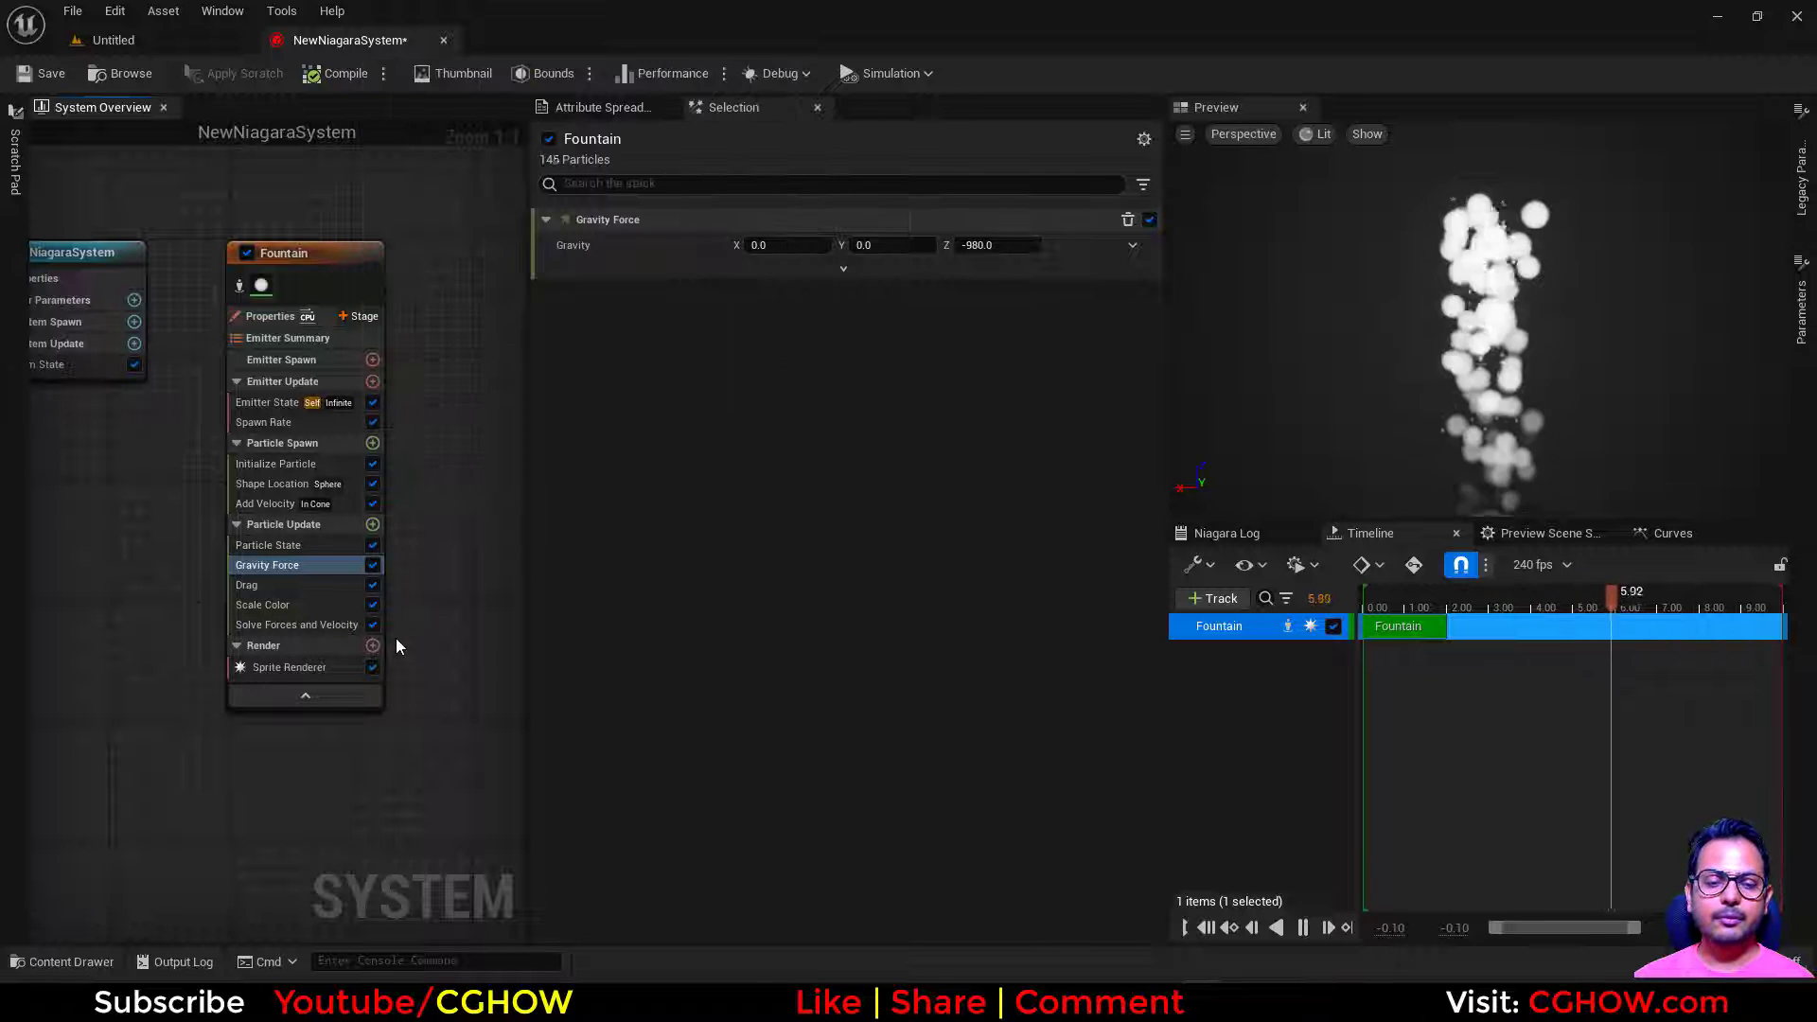
Step: Turn on the display of parameter writes for the stack modules, with the Drag module selected
click(327, 586)
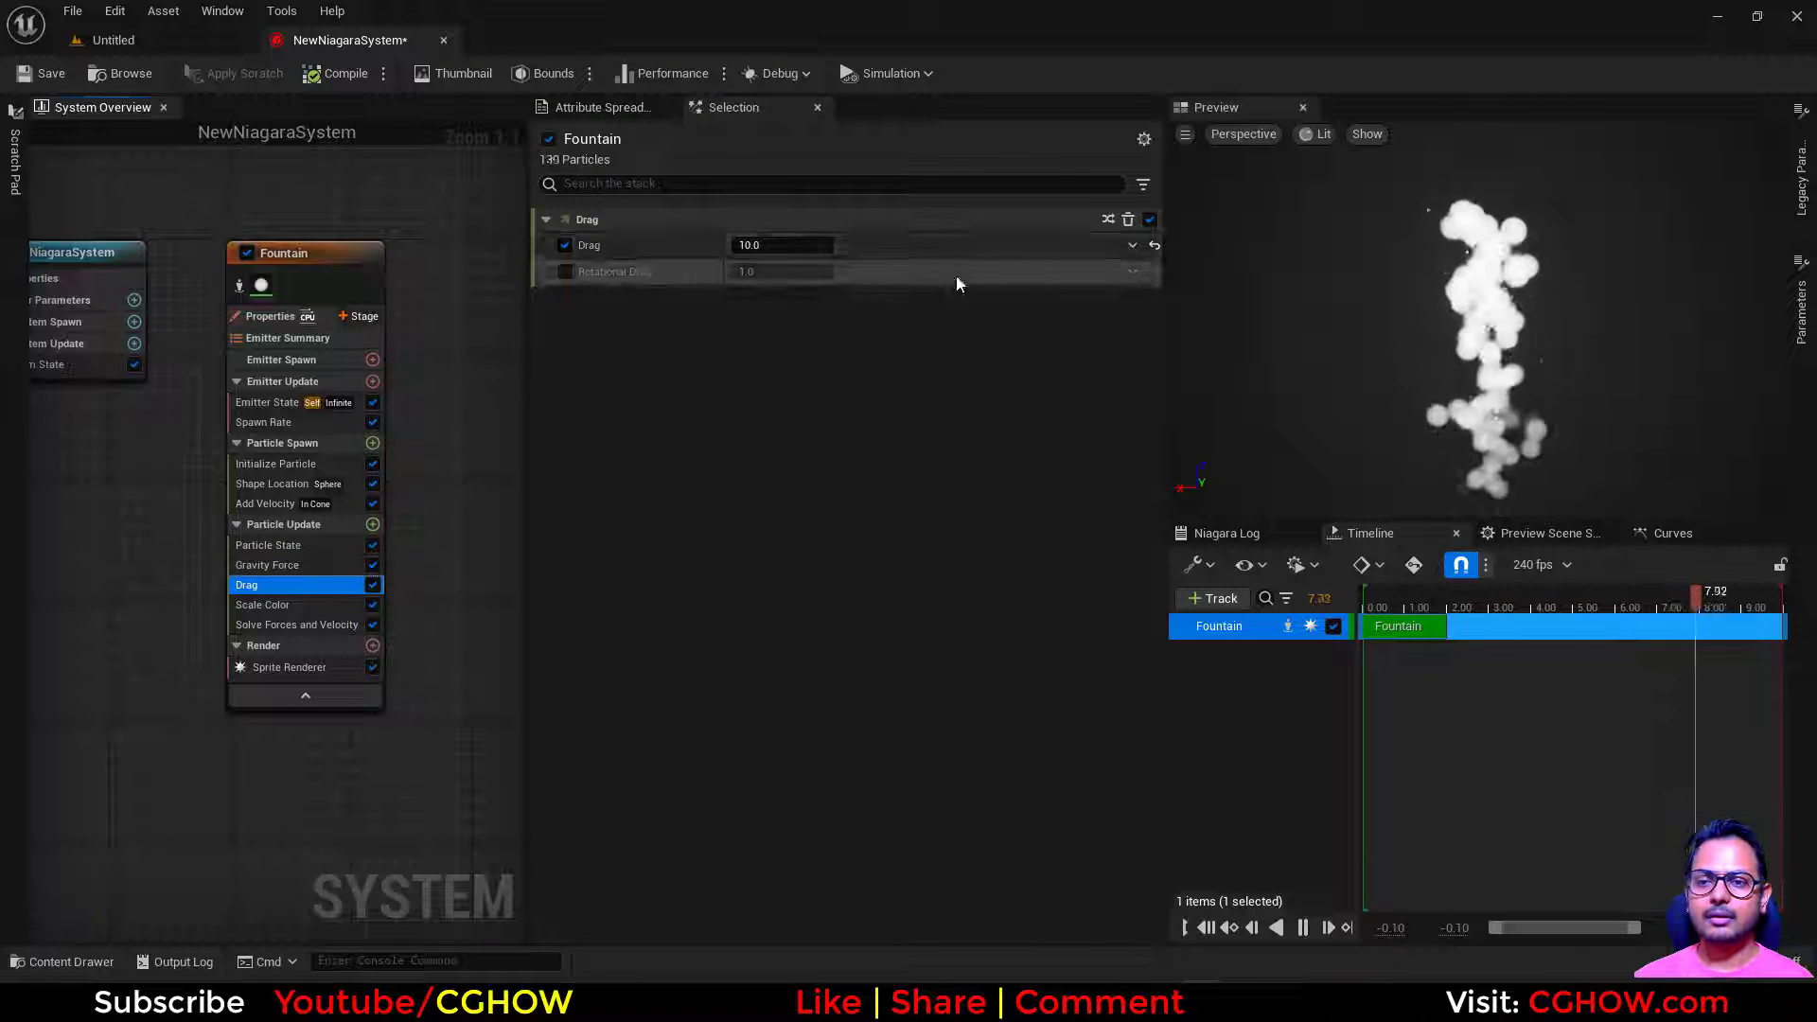
click(1143, 185)
click(1080, 254)
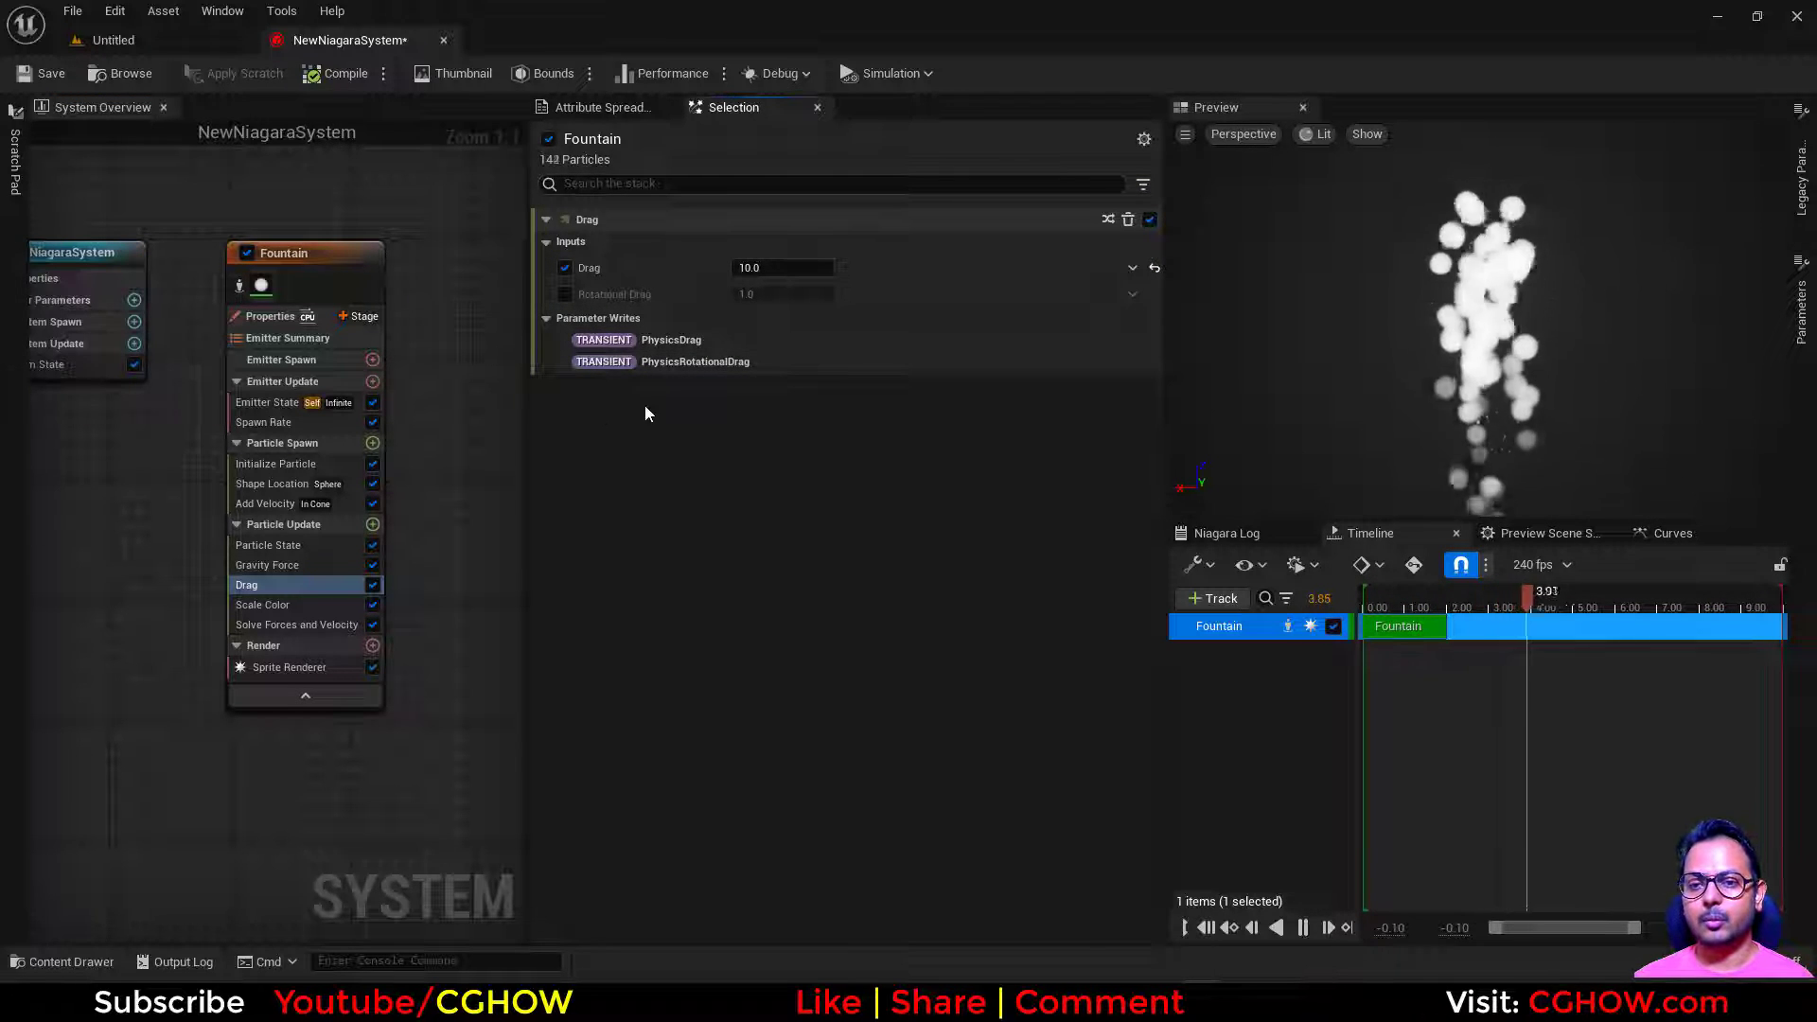
Step: Examine which parameters the Gravity Force and Add Velocity modules write
click(373, 524)
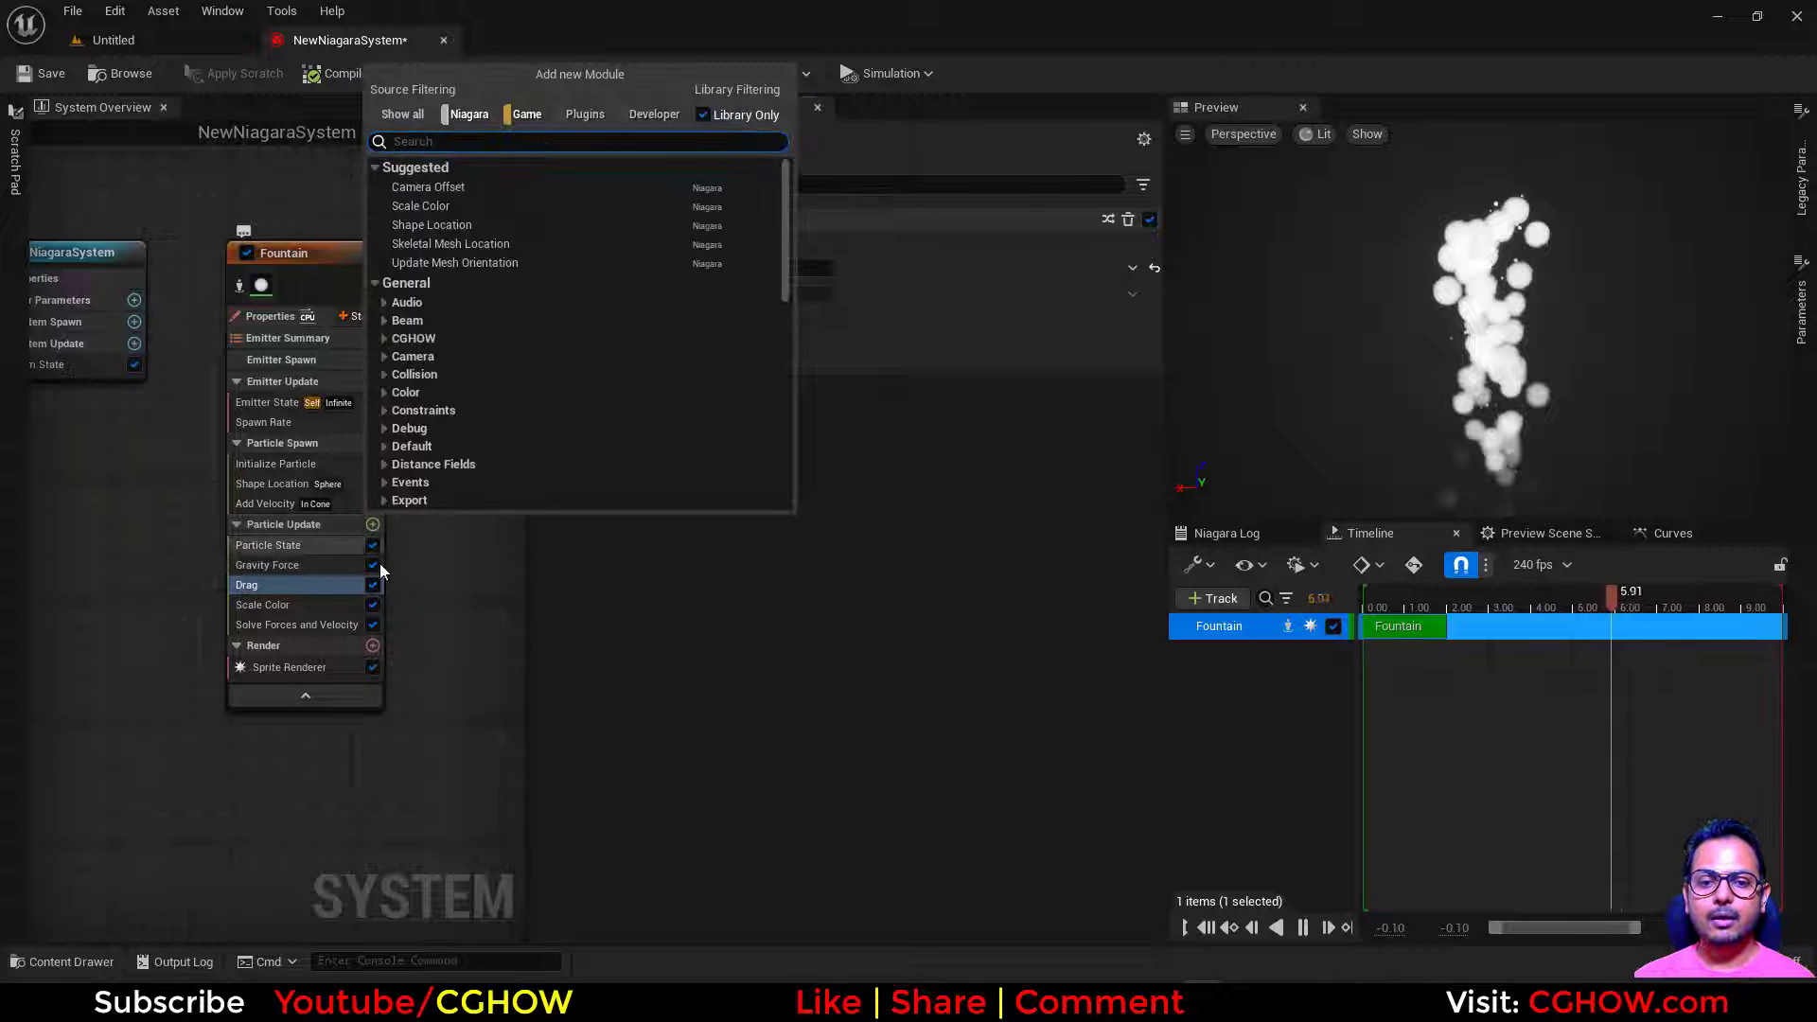
key(Escape)
click(269, 565)
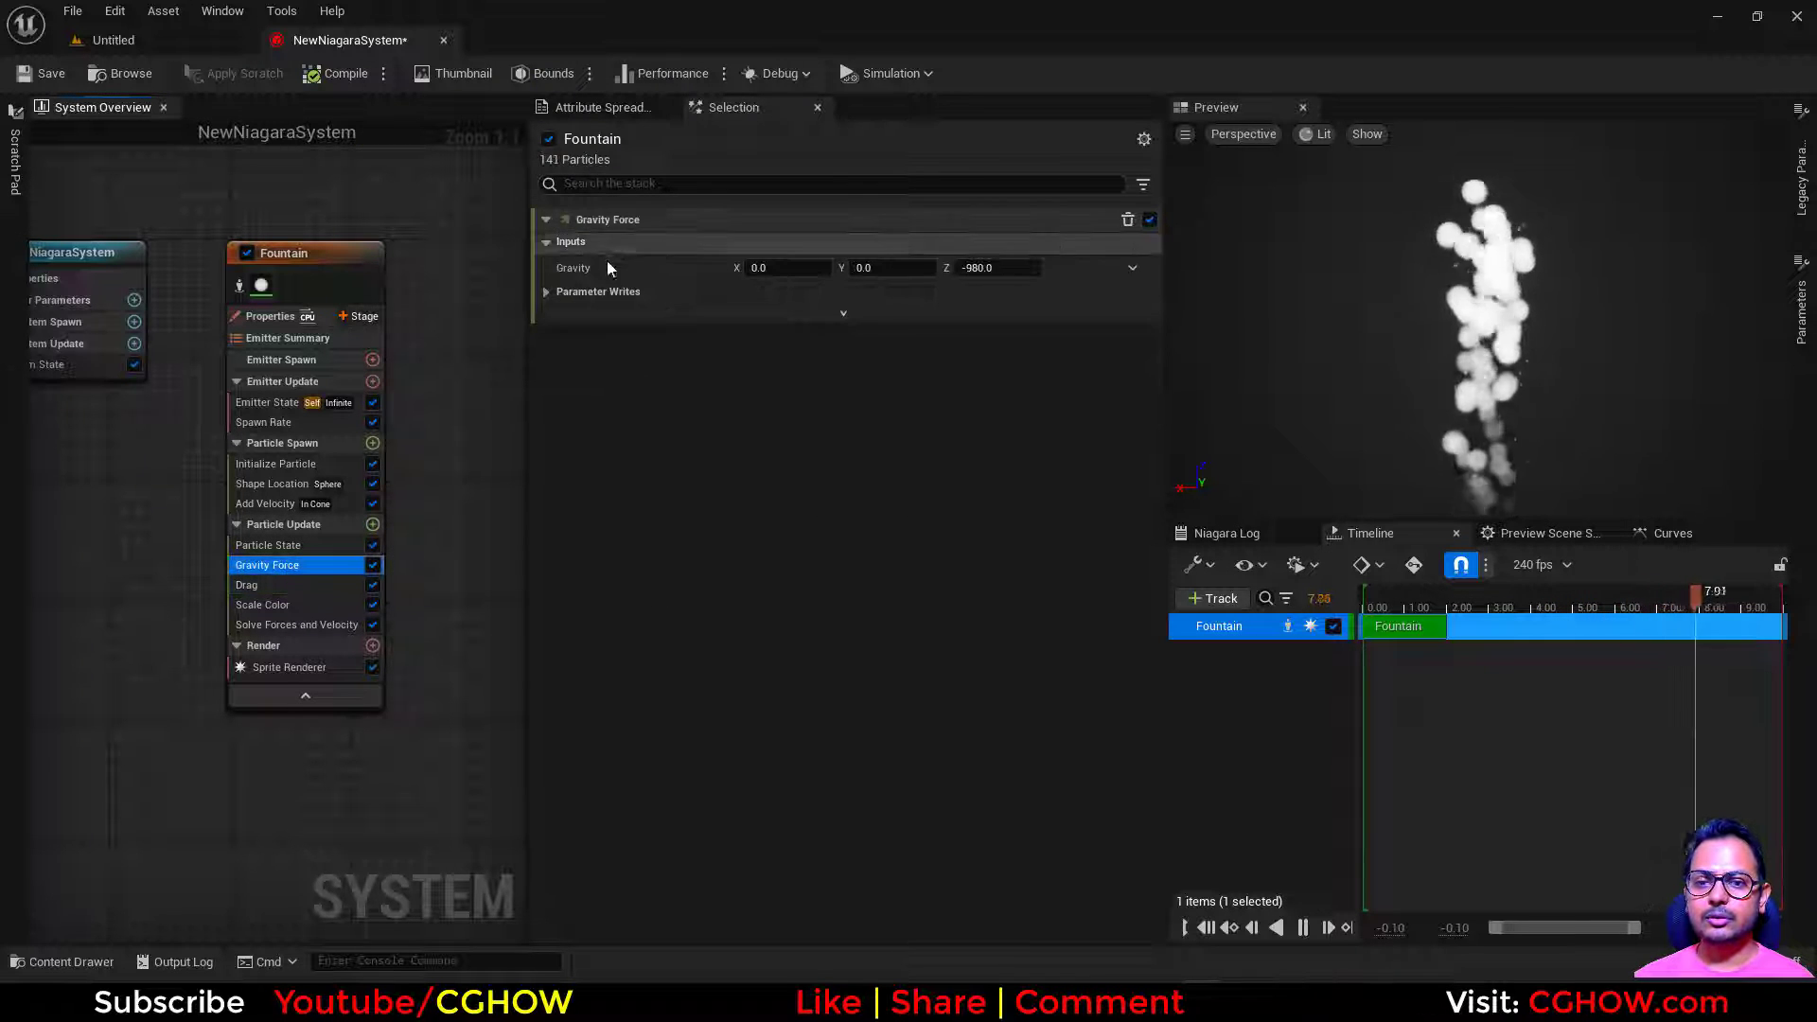
click(548, 292)
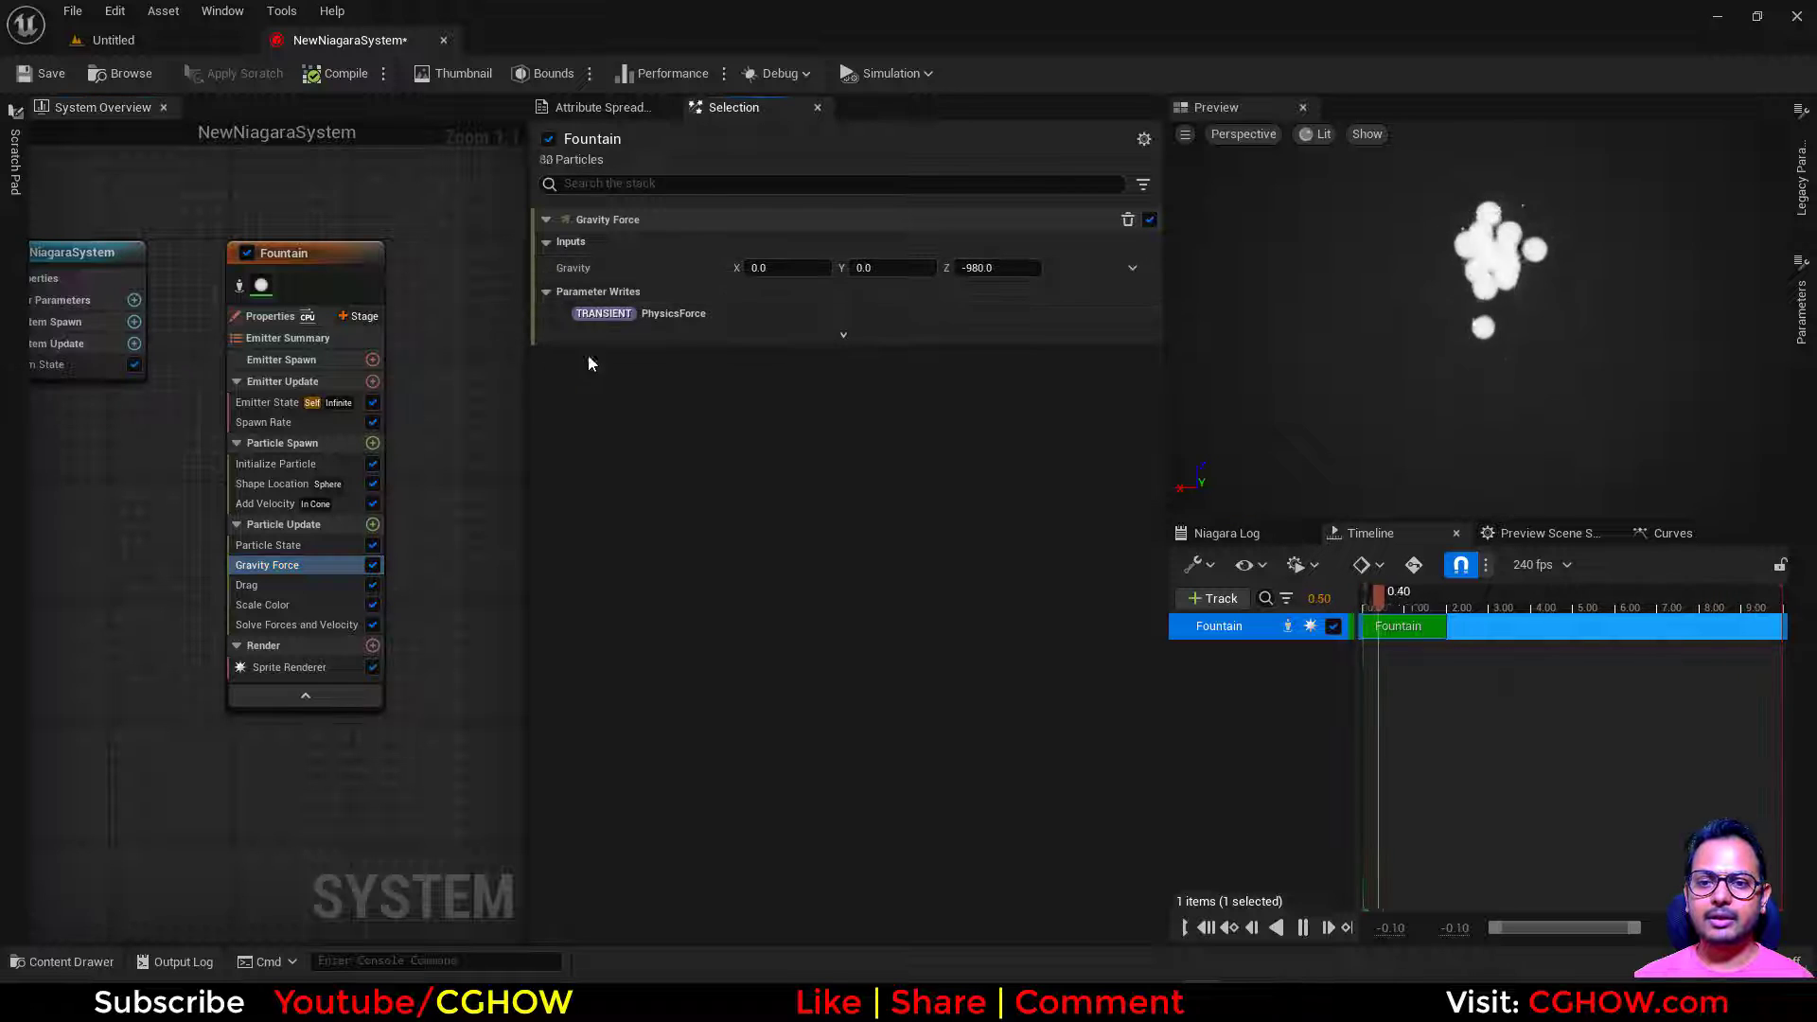
click(254, 585)
click(273, 507)
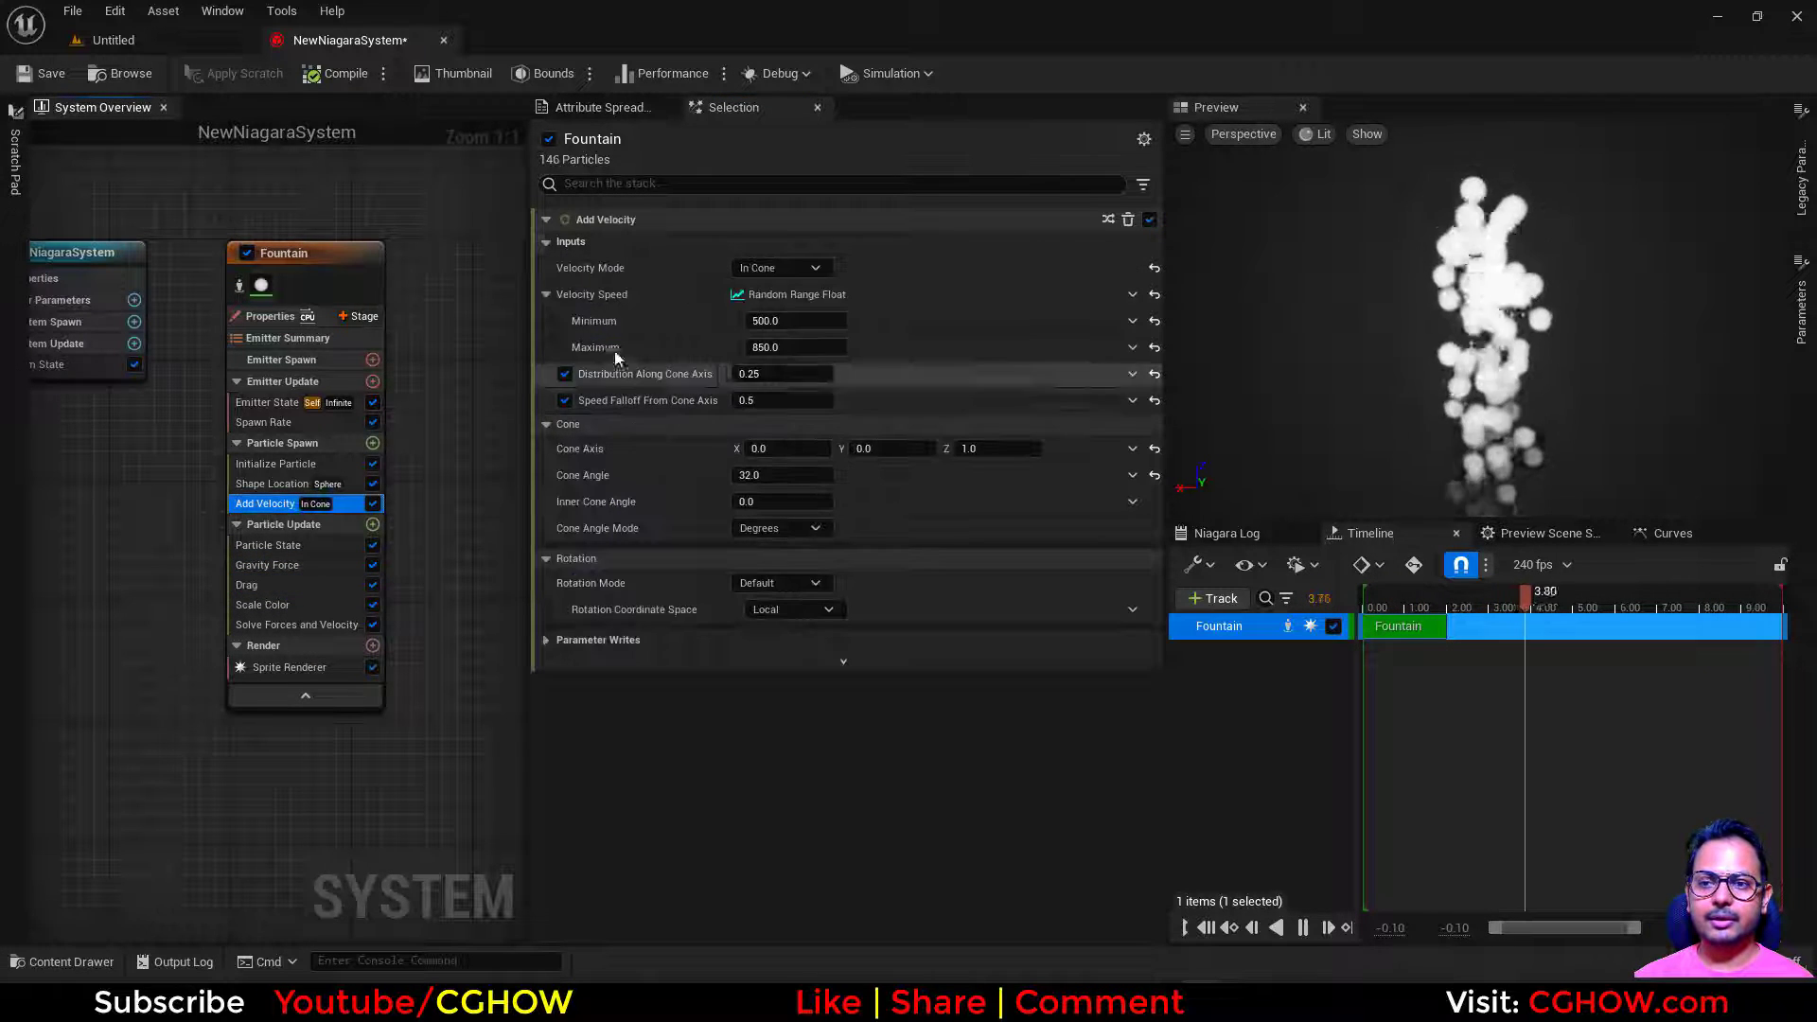
click(545, 644)
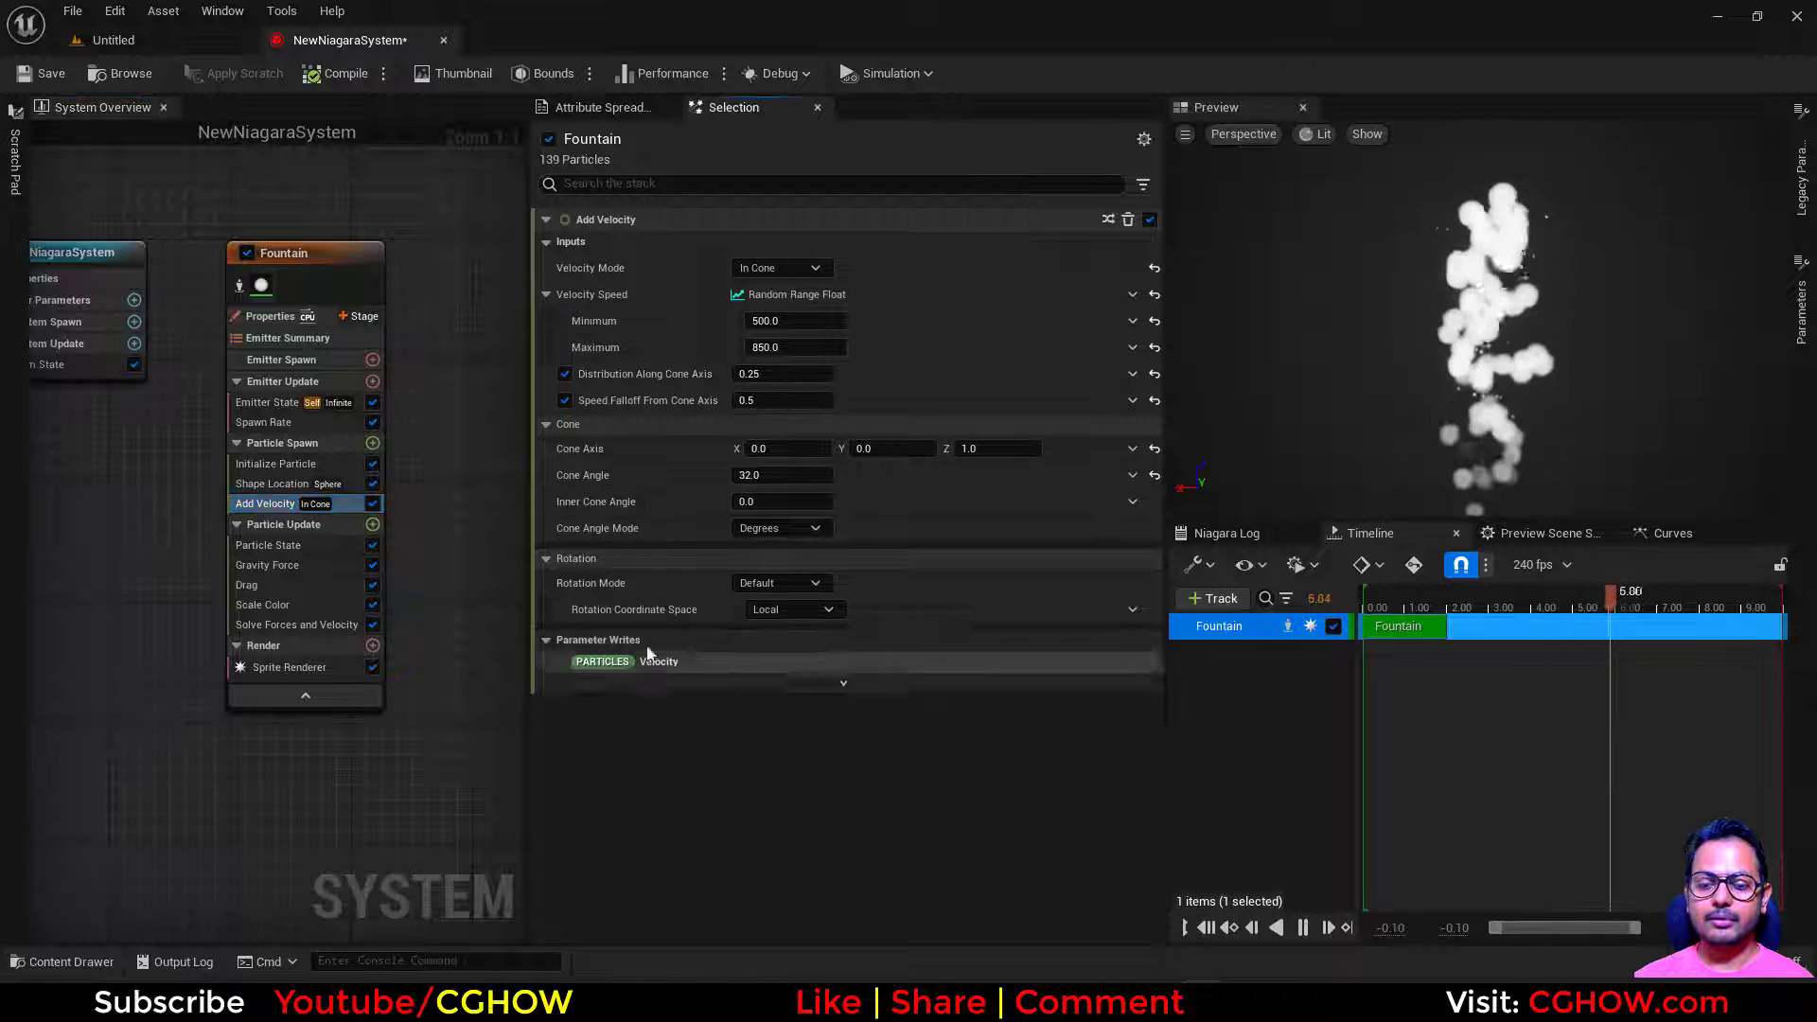
click(1143, 185)
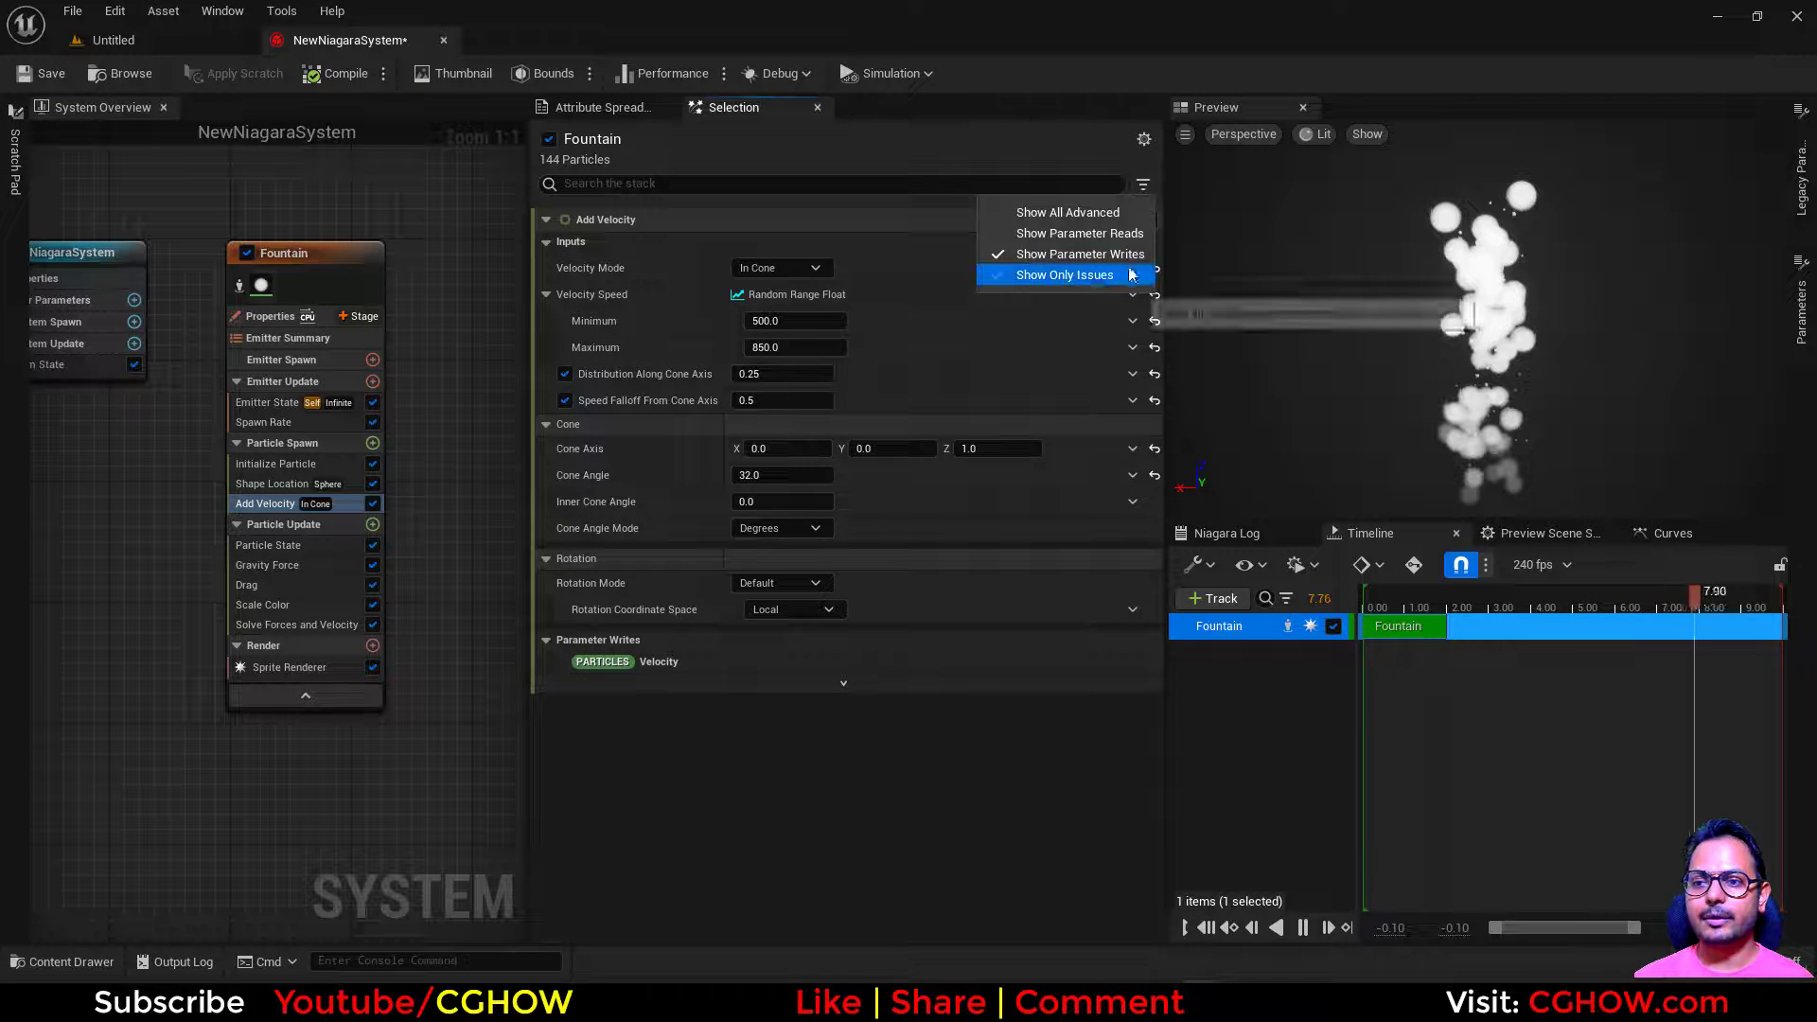
click(364, 582)
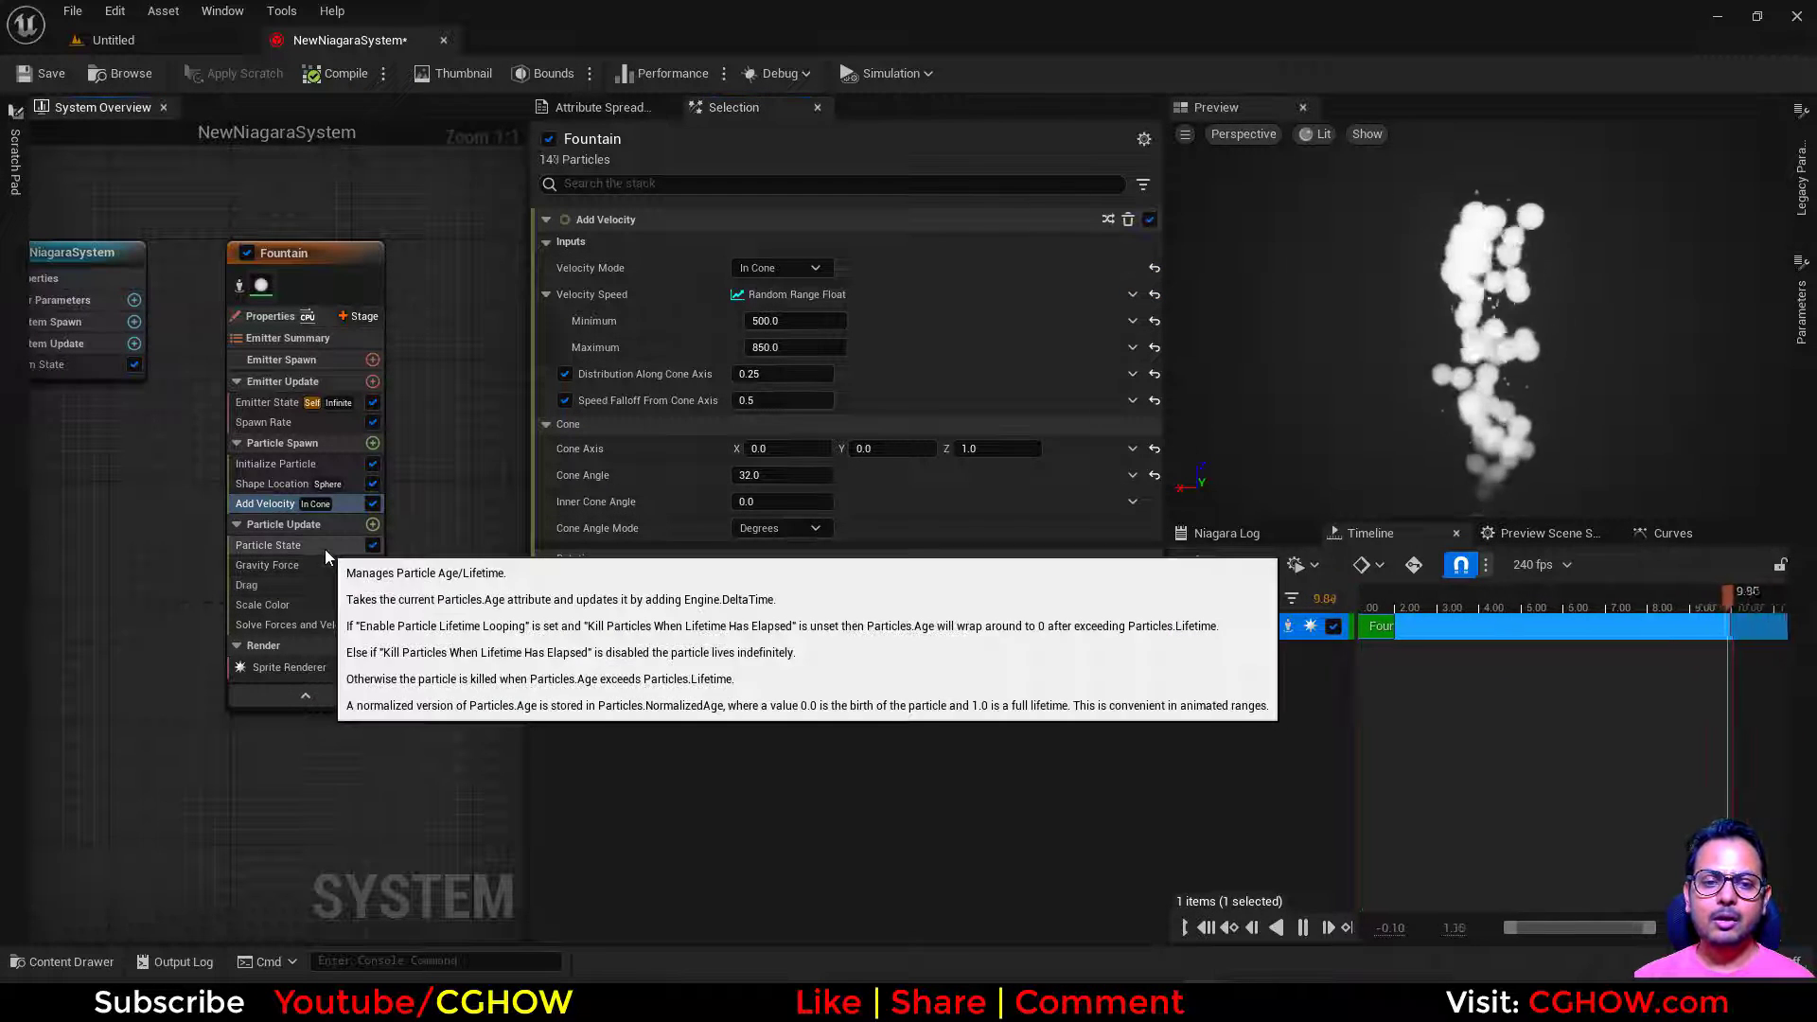
Step: Add a new Scratch Pad module to the Particle Update stage and name it Custom_Drag
click(373, 525)
scroll(452, 461, down, 5)
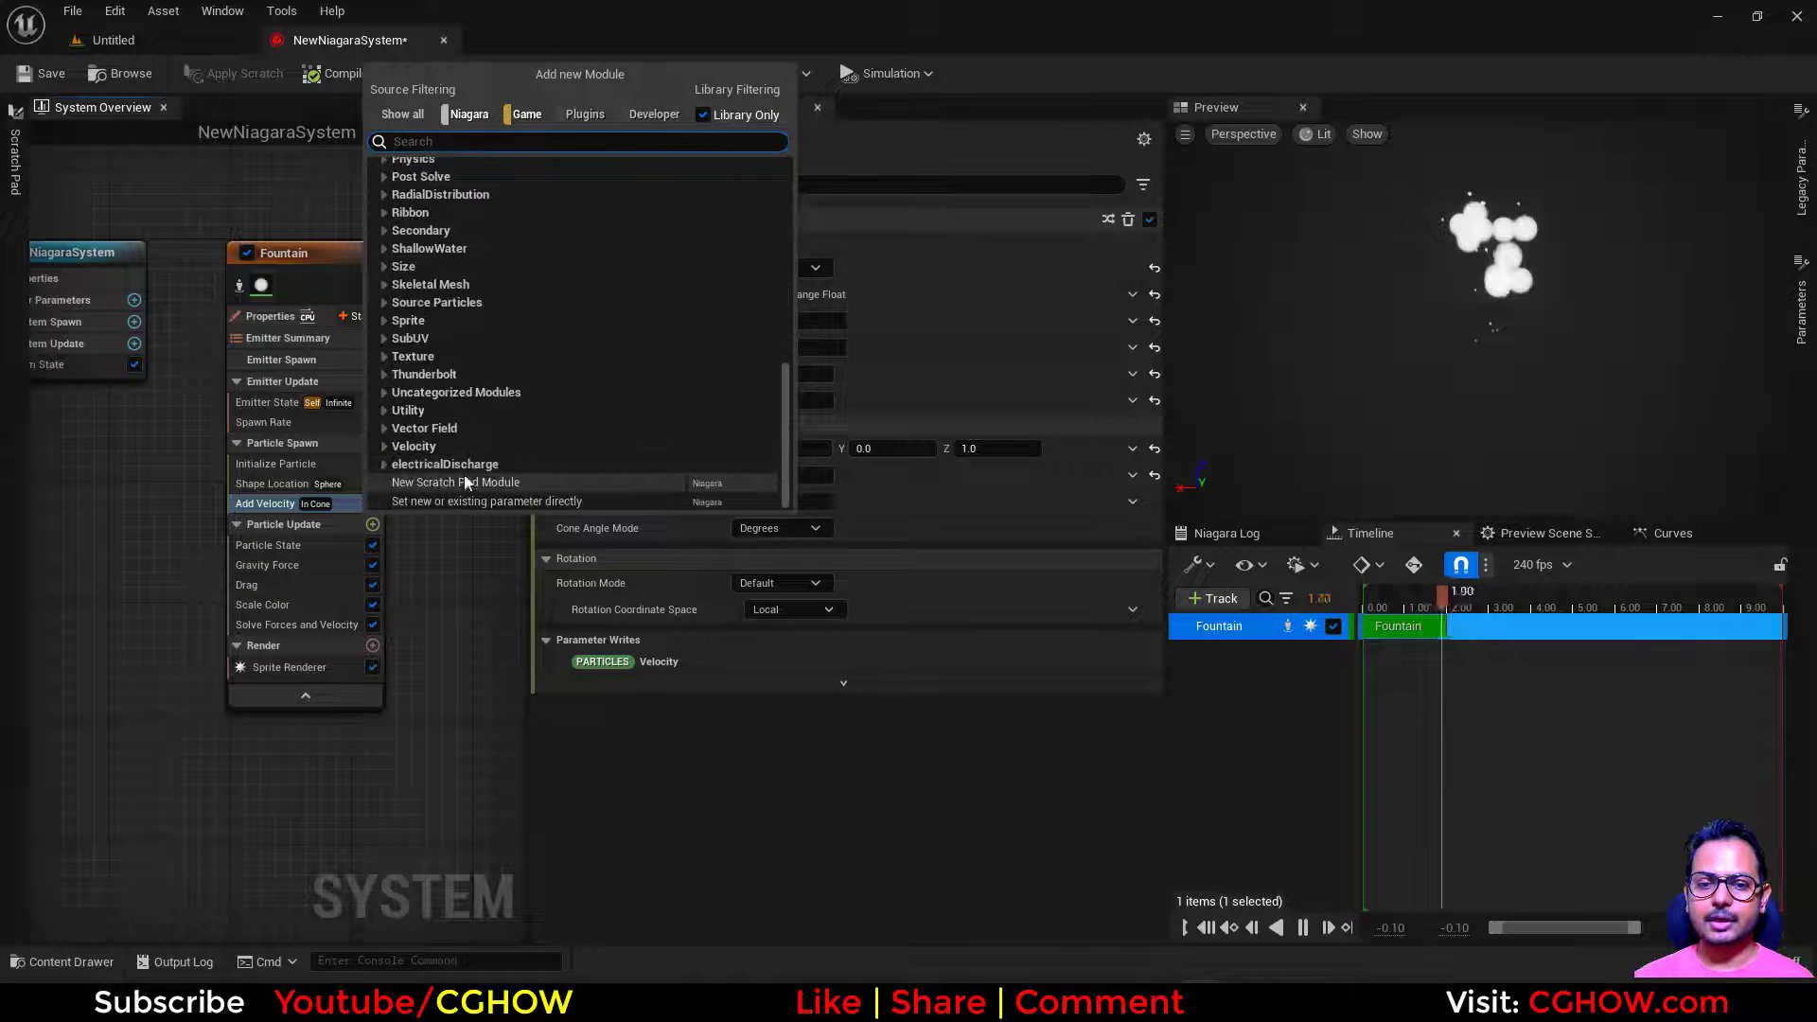
click(463, 475)
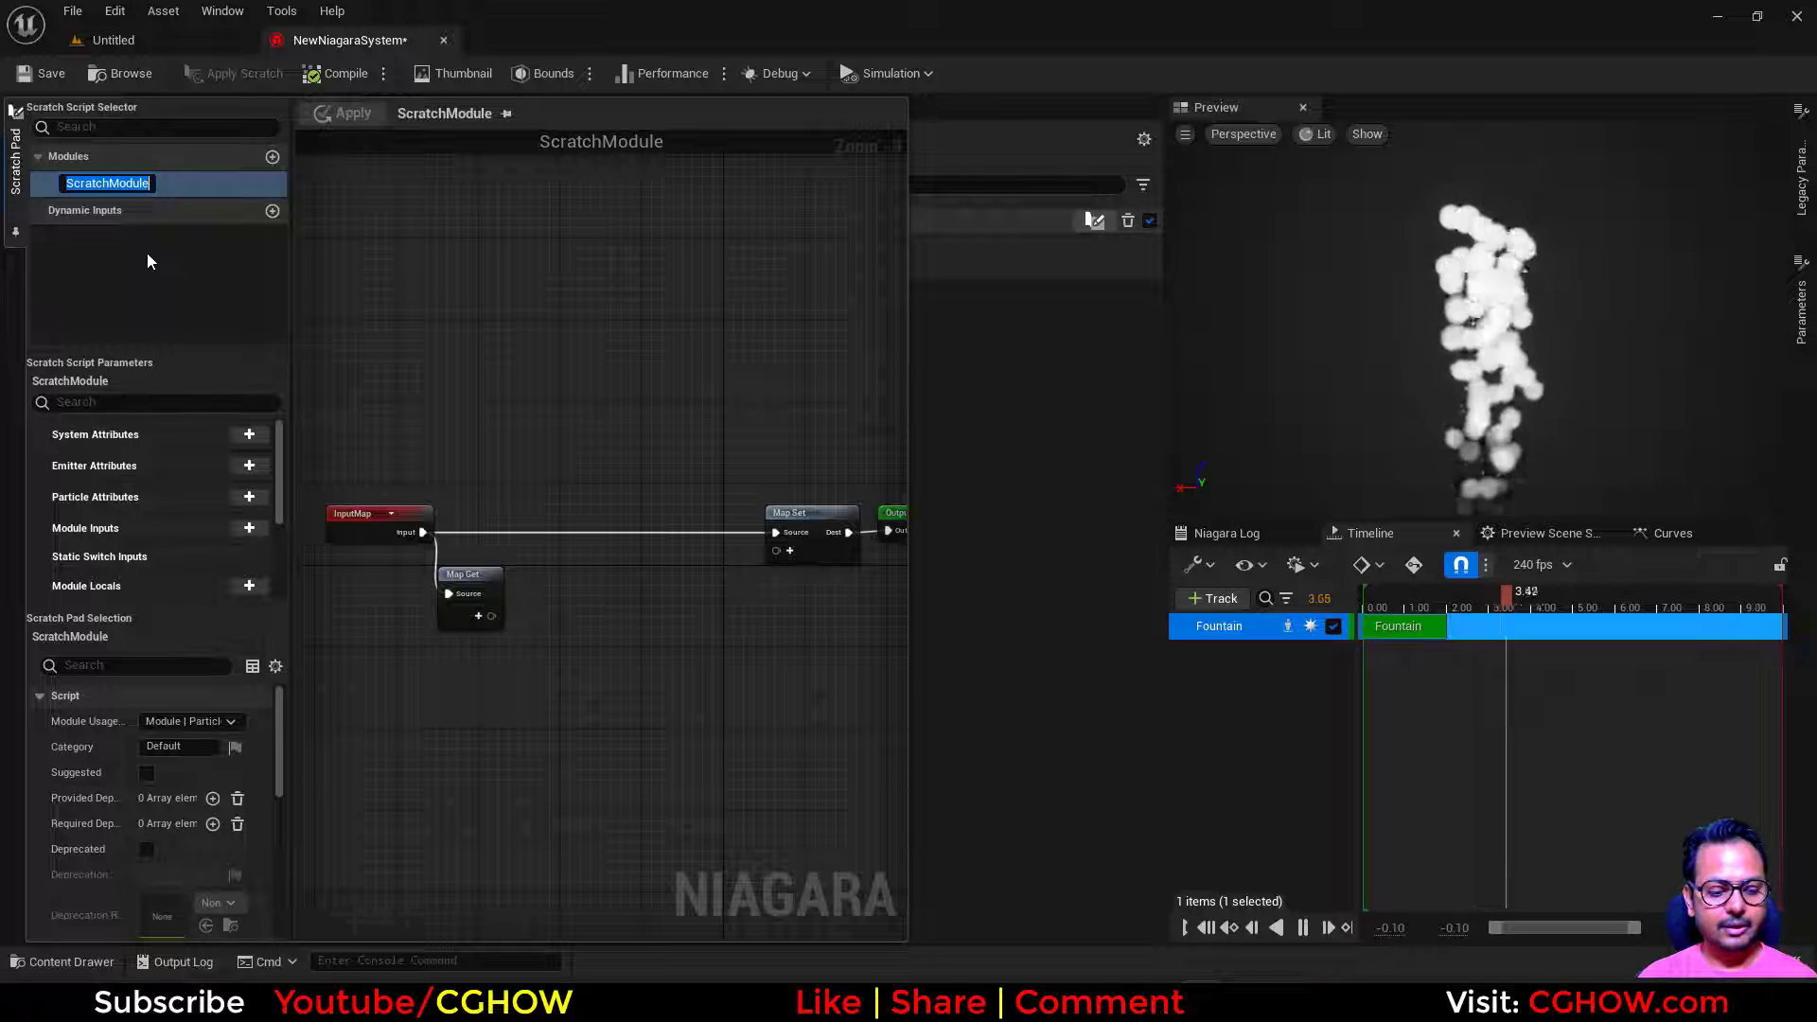
text(Custom_)
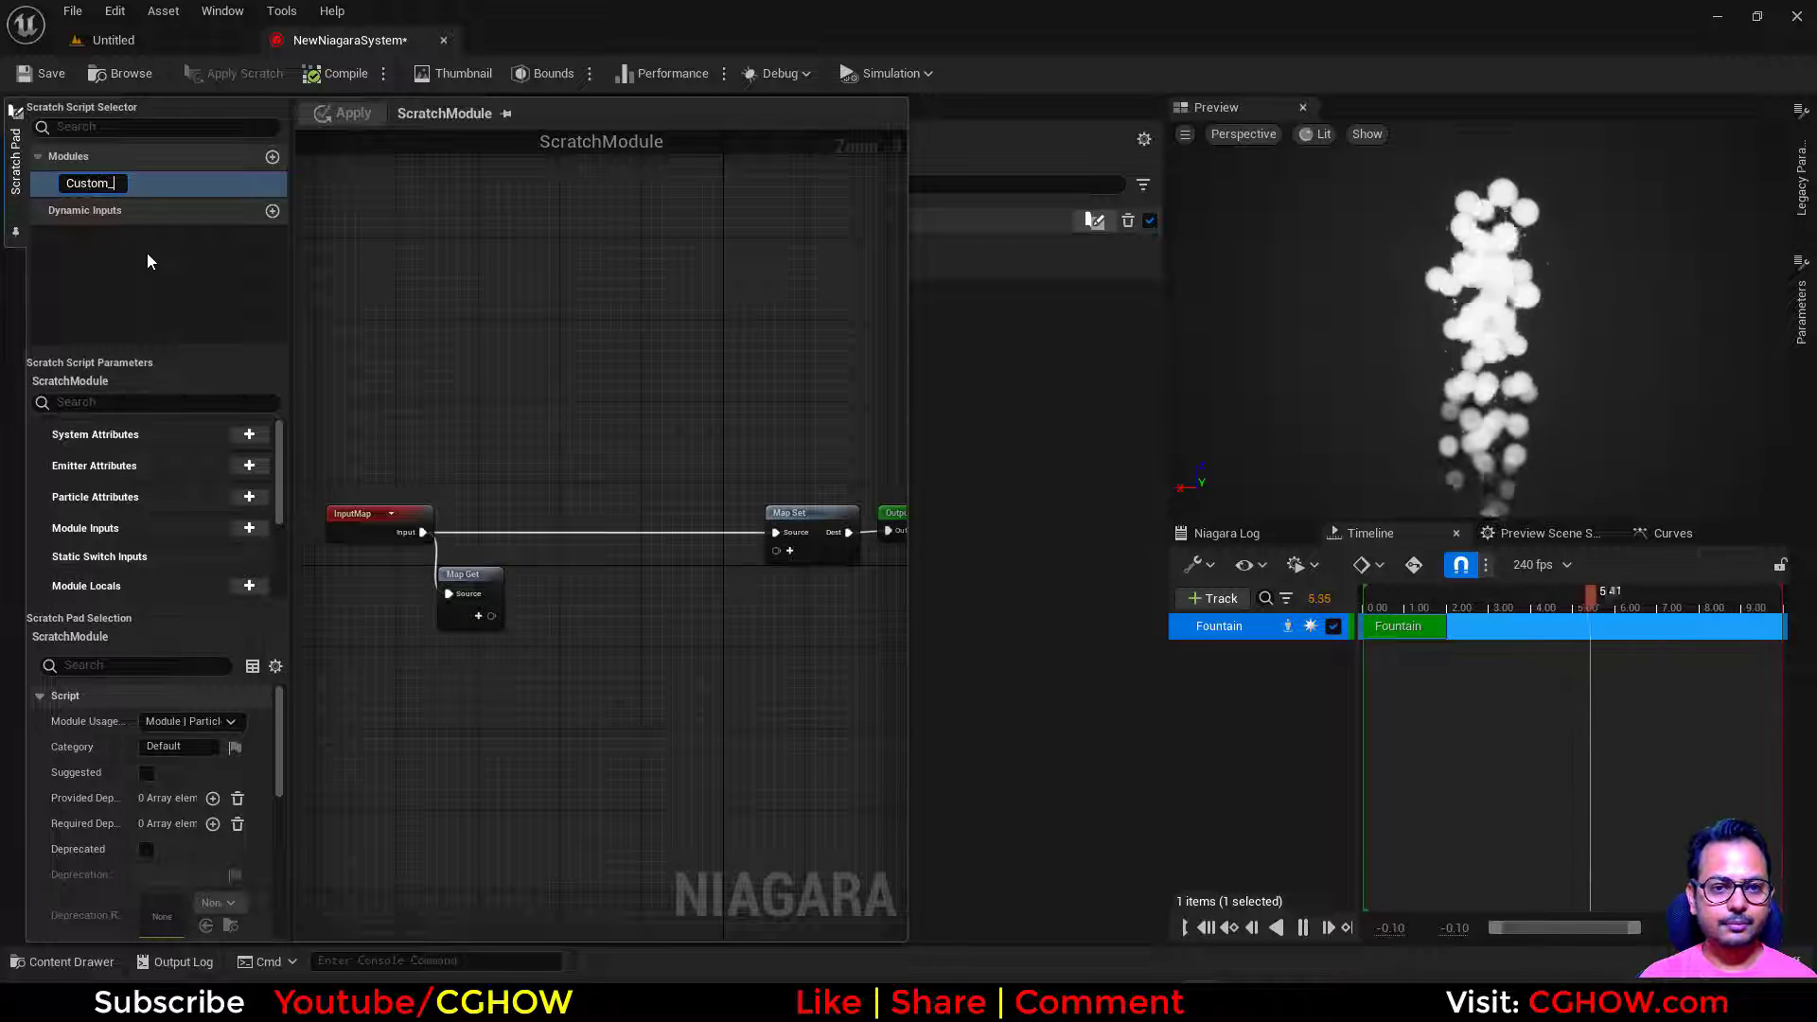
text(Dra)
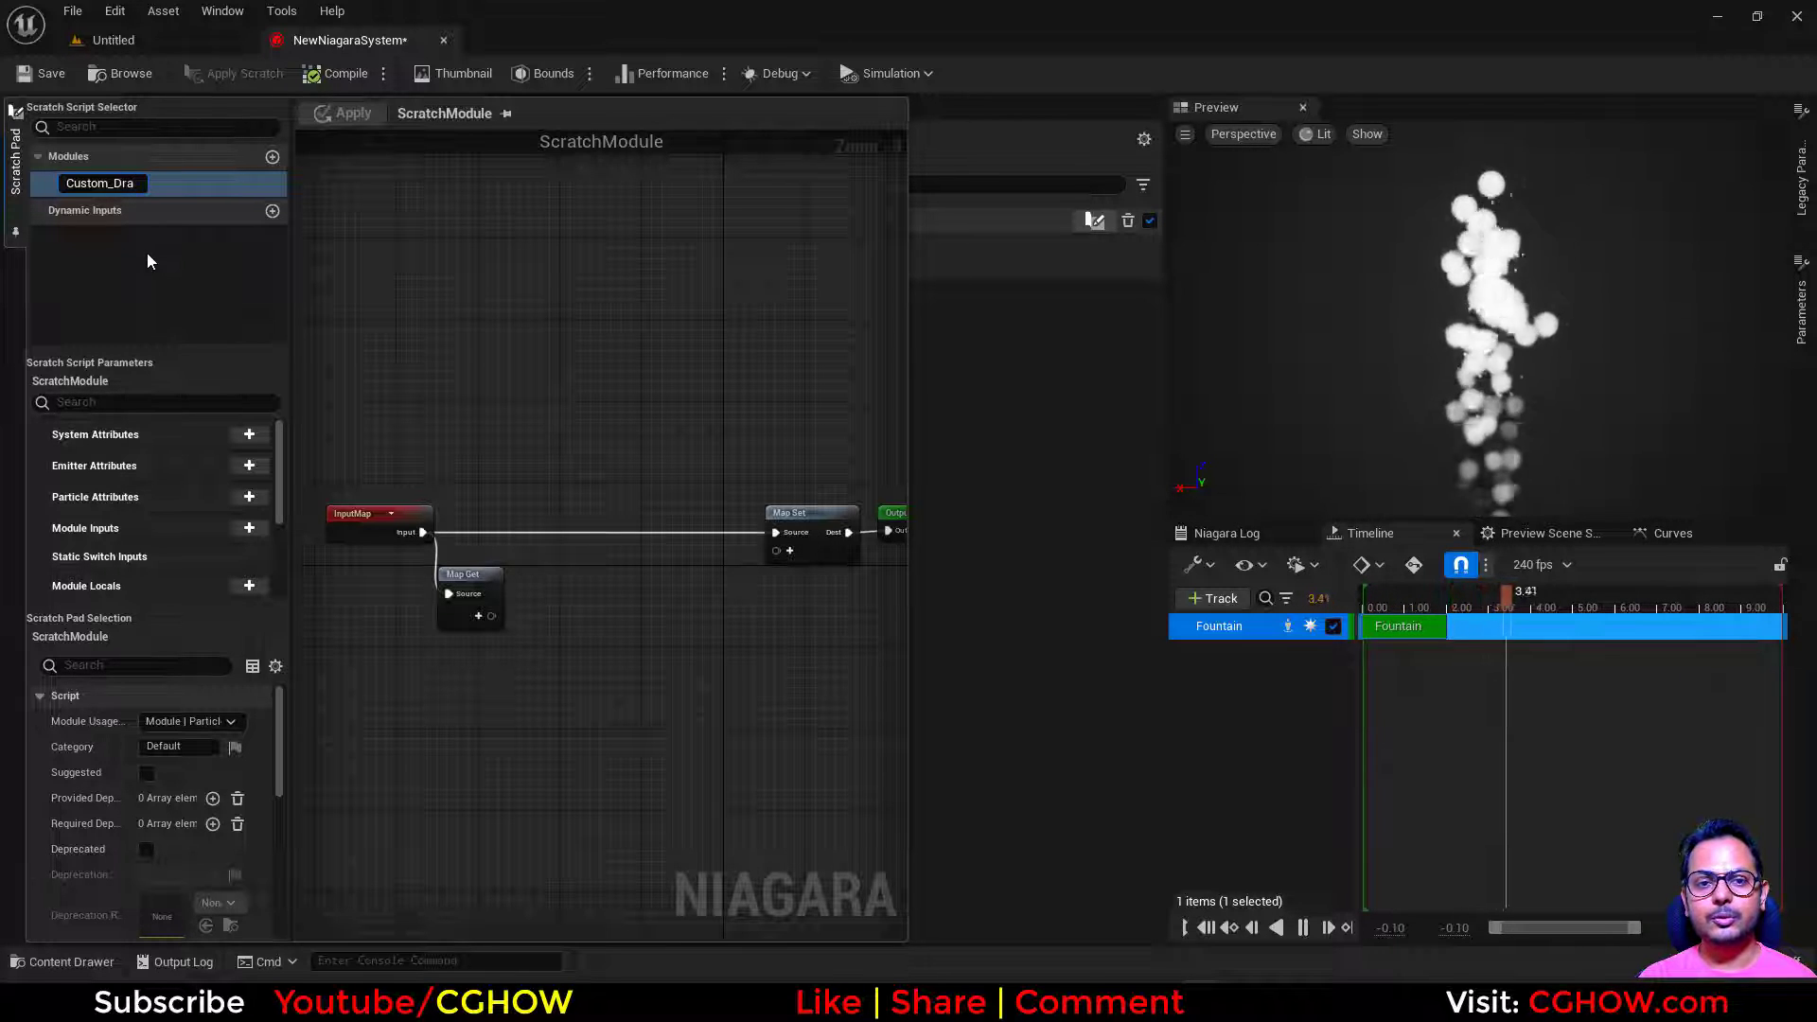
key(BackSpace)
key(BackSpace)
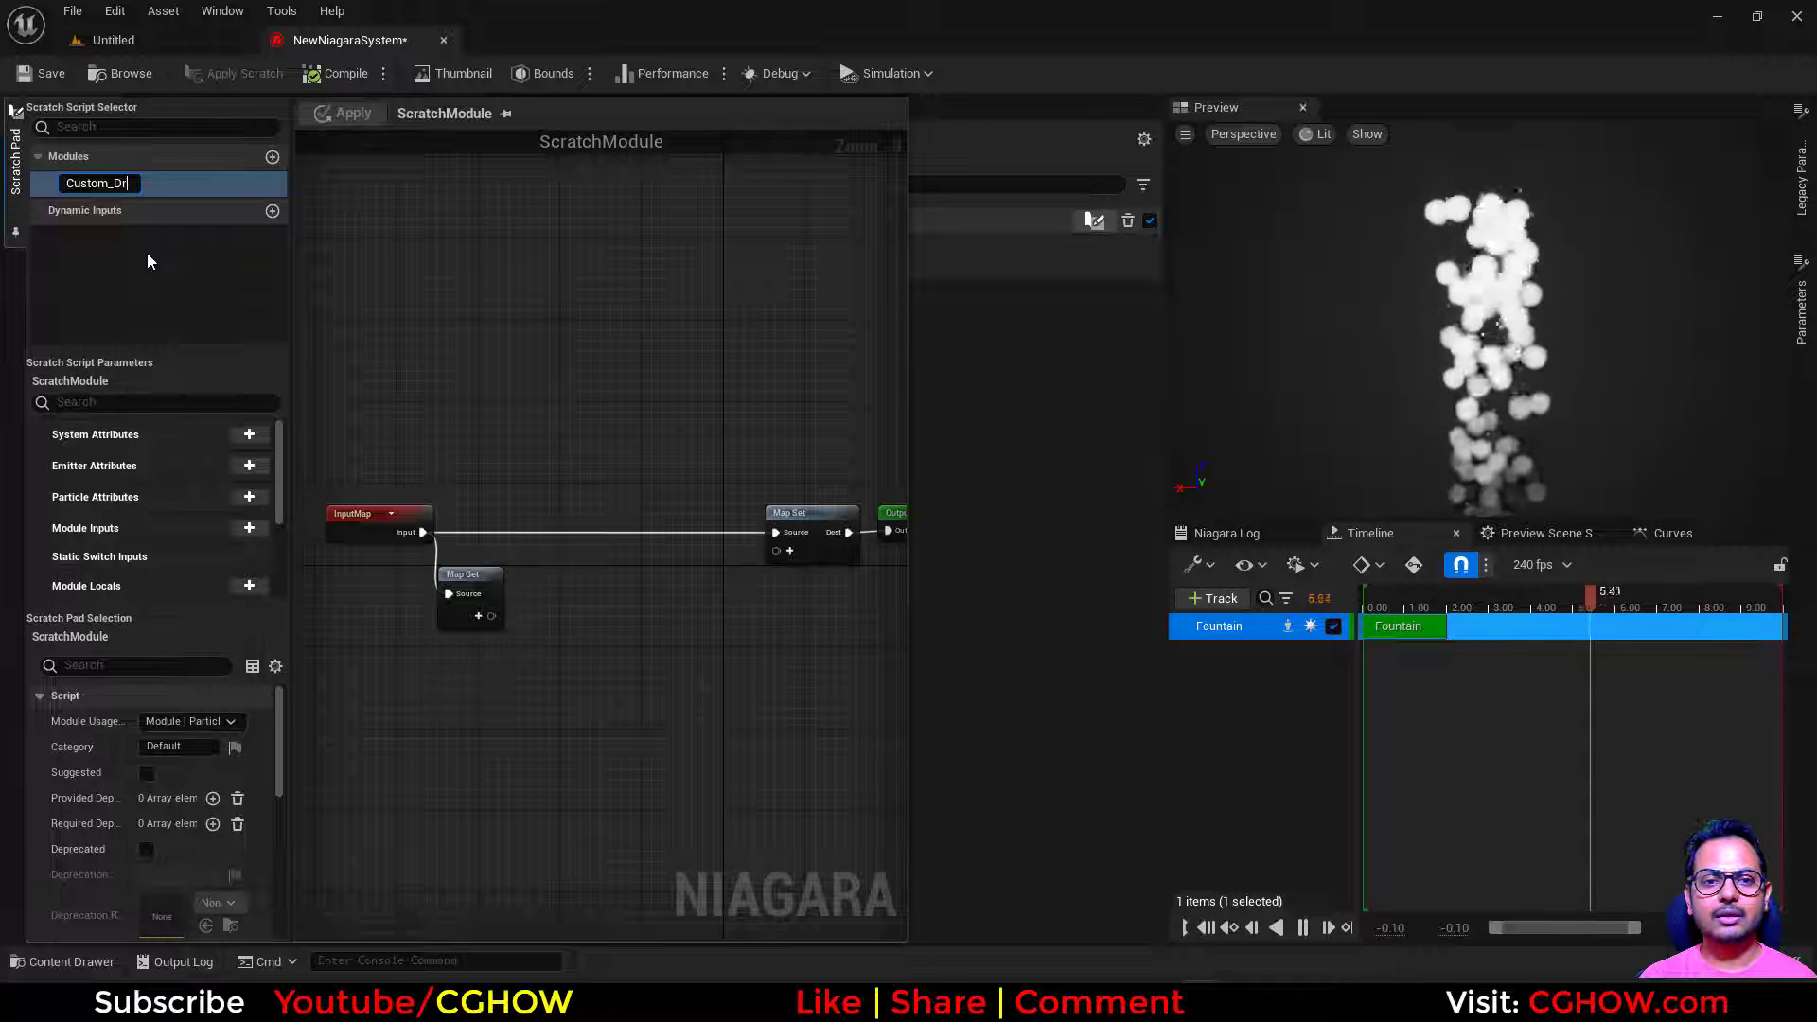
key(BackSpace)
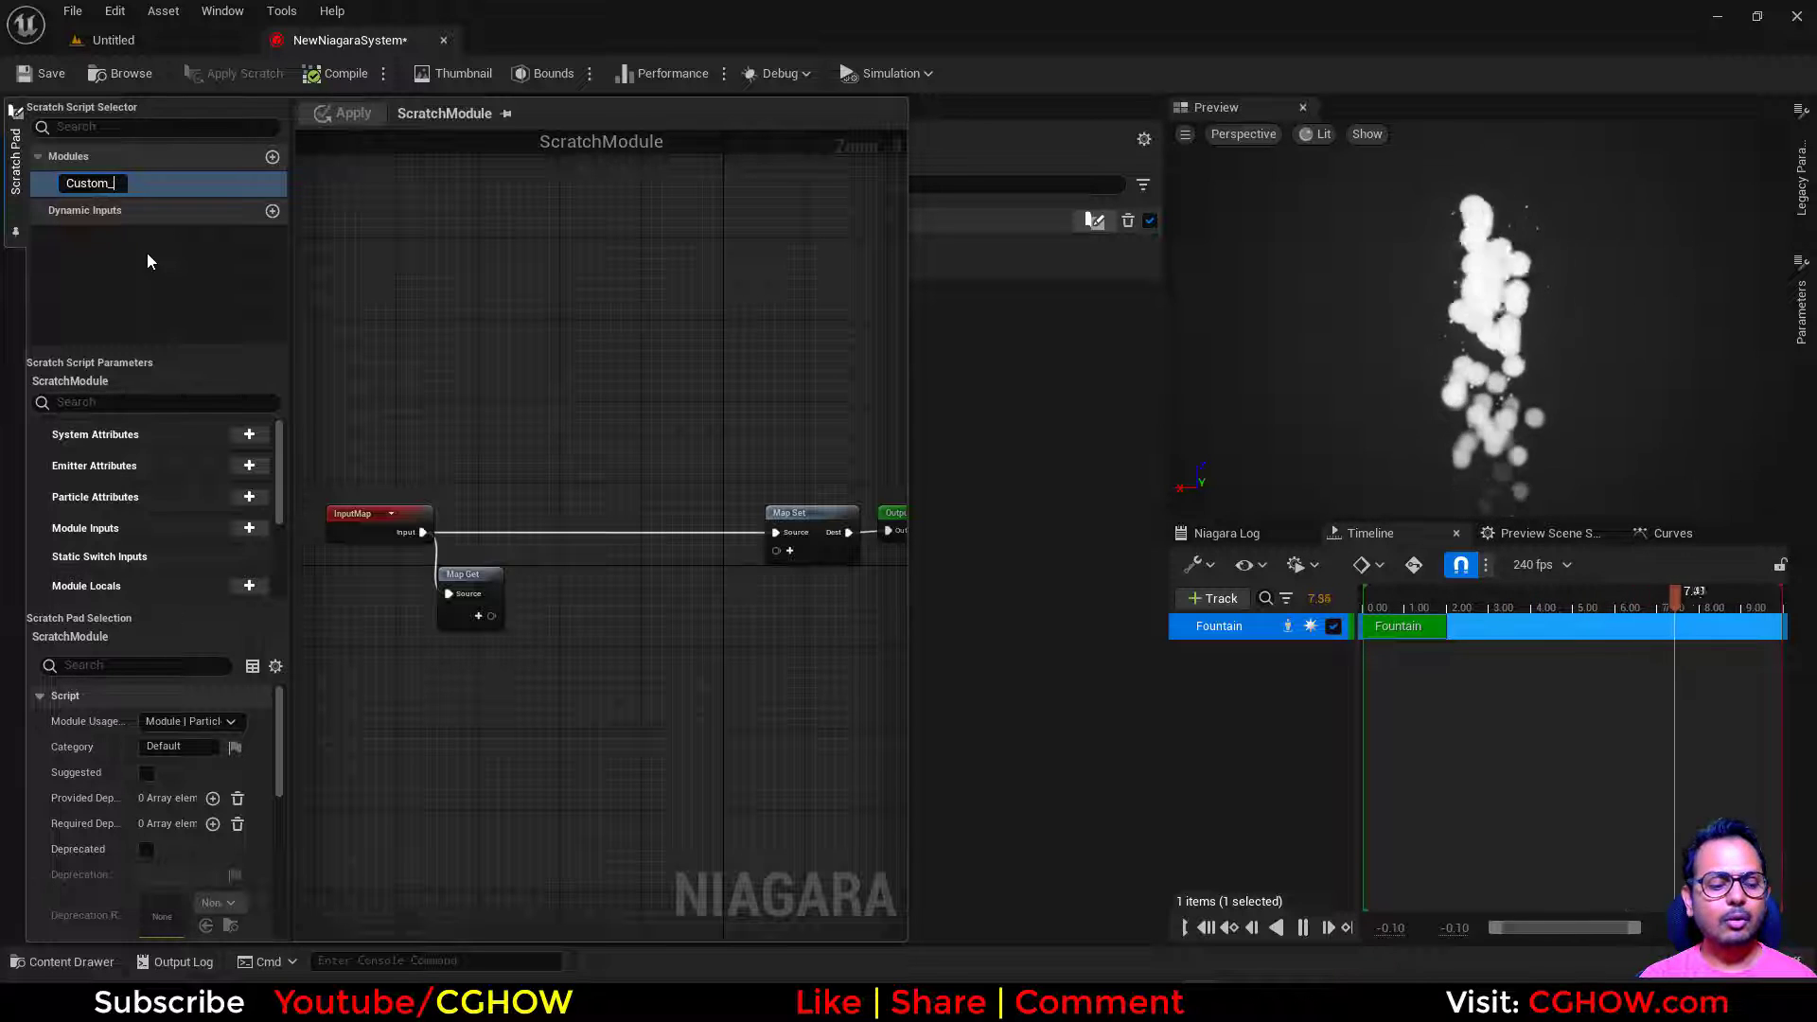
text(Drag)
key(Return)
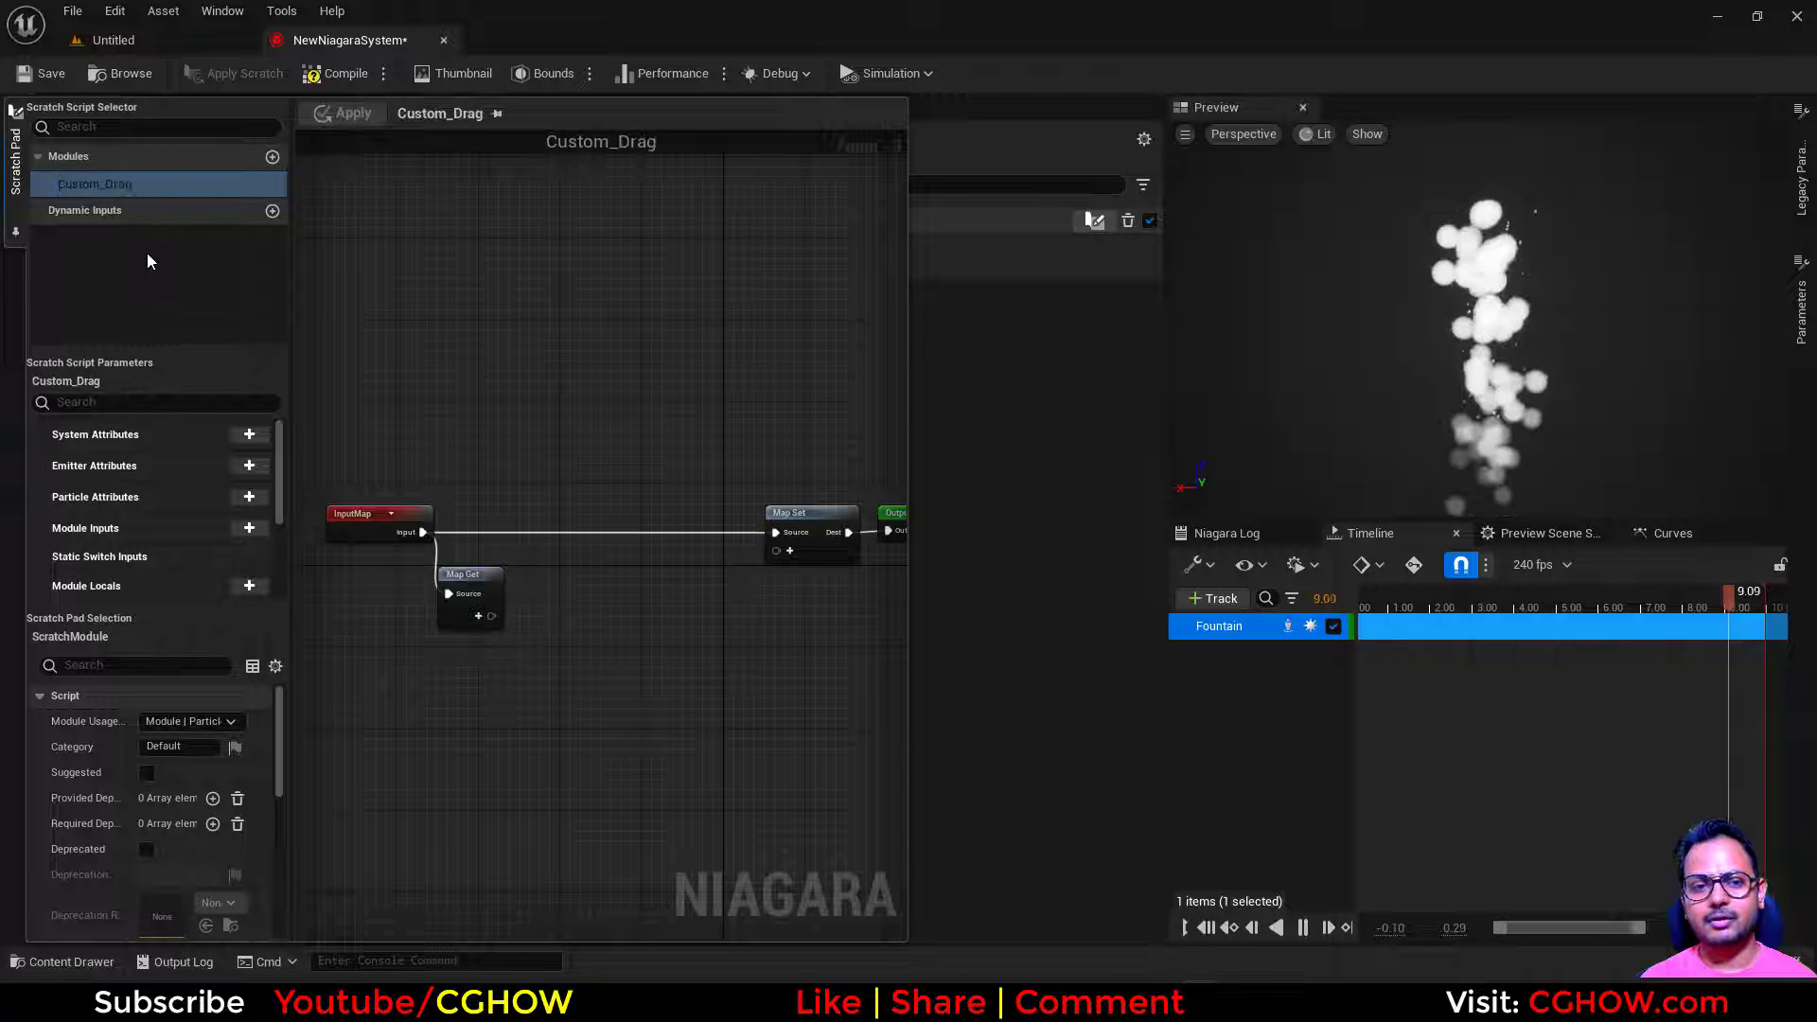
Step: Add the existing Particles SpriteSize attribute as an output of the Map Get node
right_drag(697, 780, 659, 647)
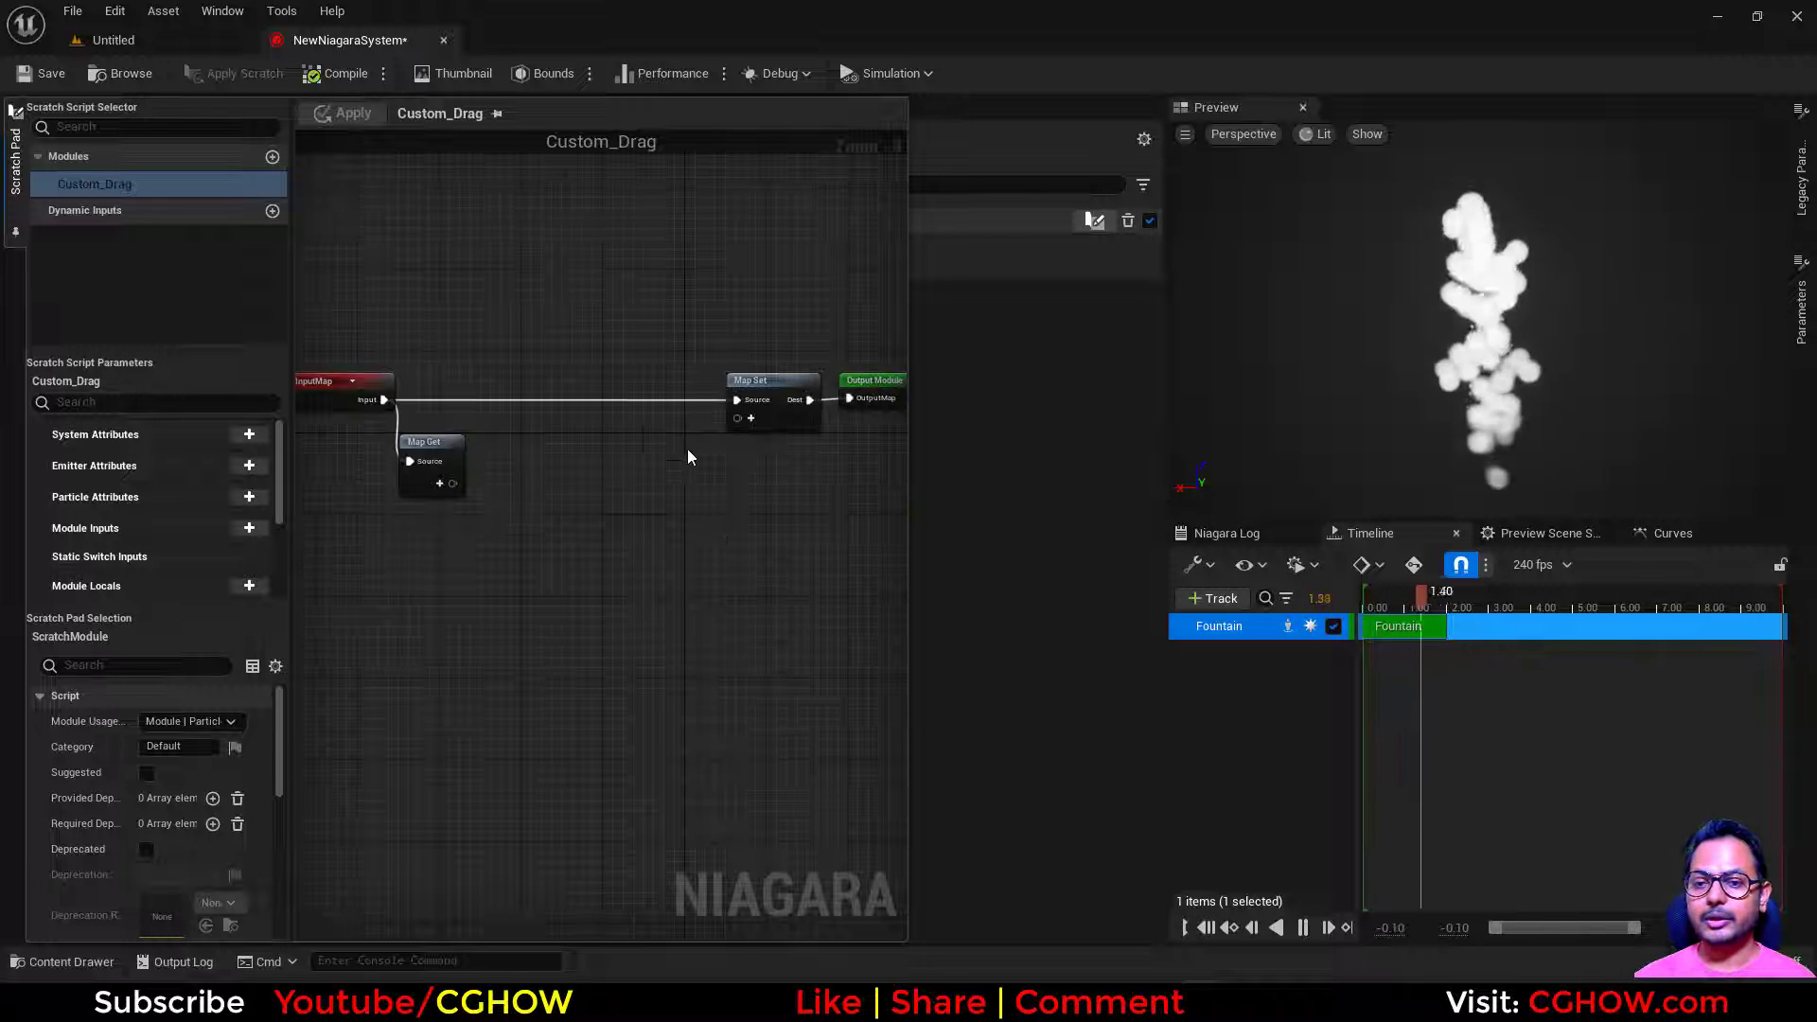
right_drag(687, 457, 696, 520)
scroll(487, 572, up, 3)
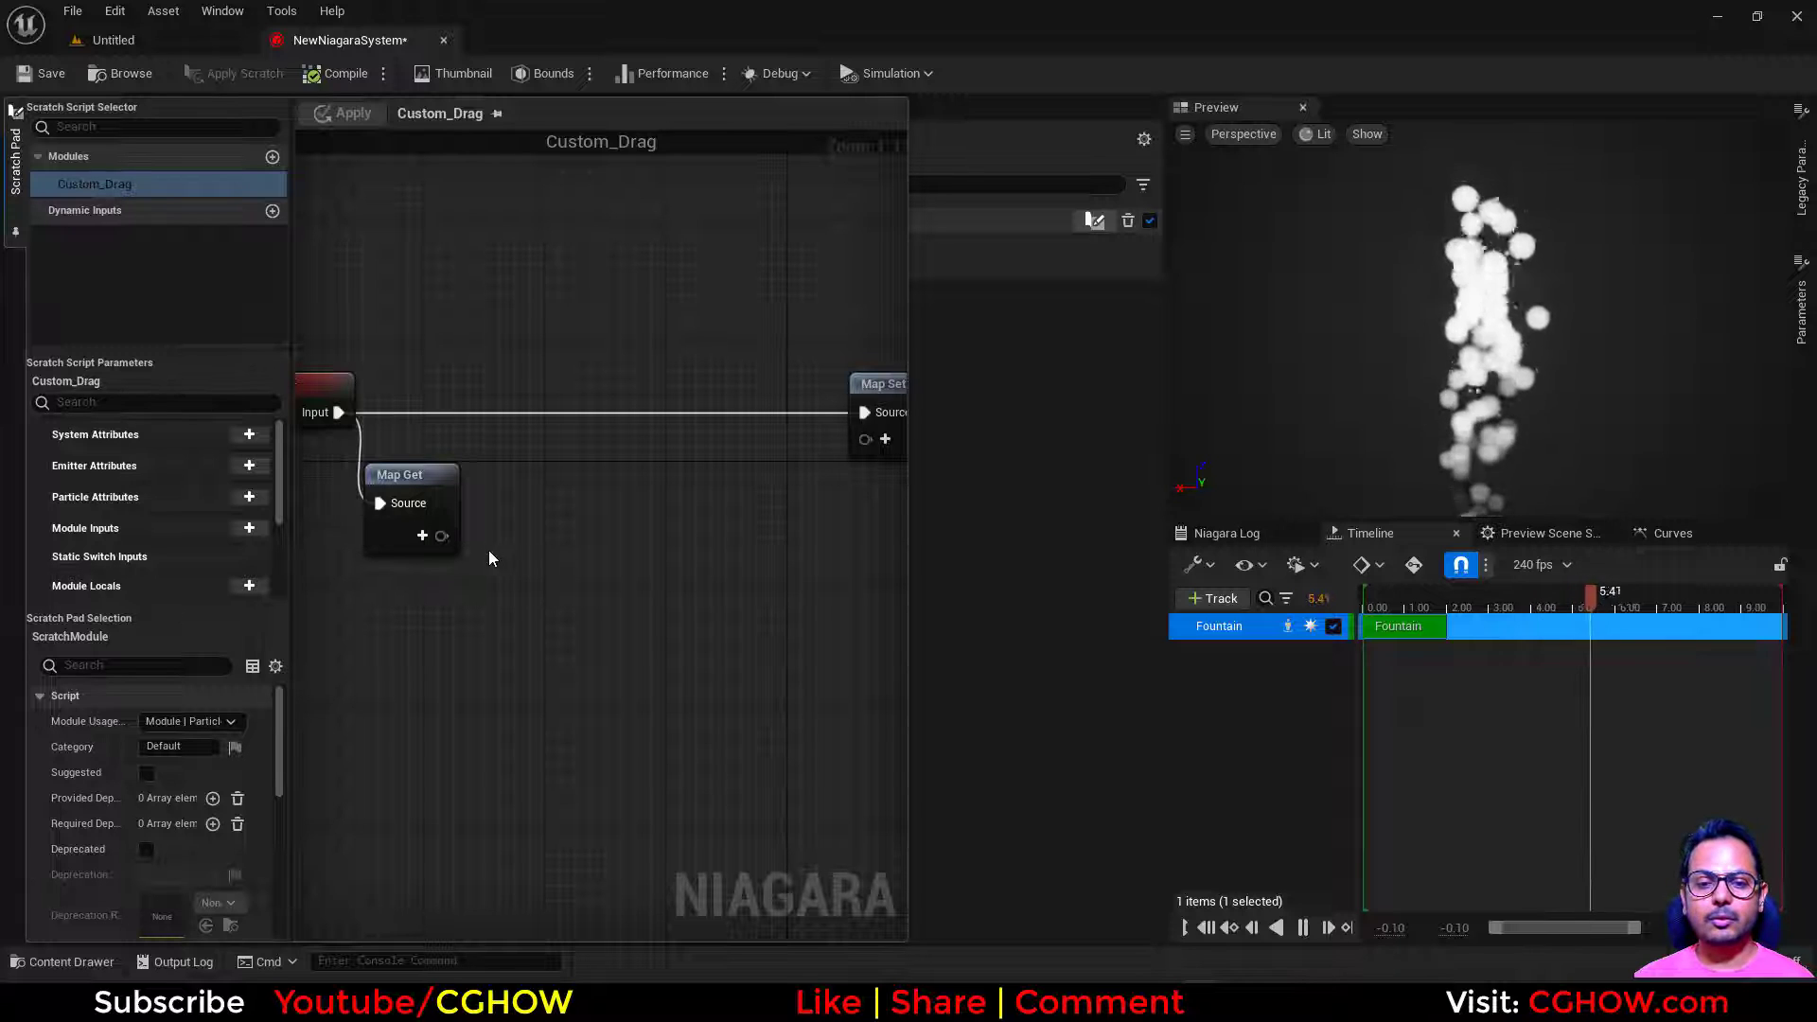
right_drag(499, 566, 500, 532)
click(425, 502)
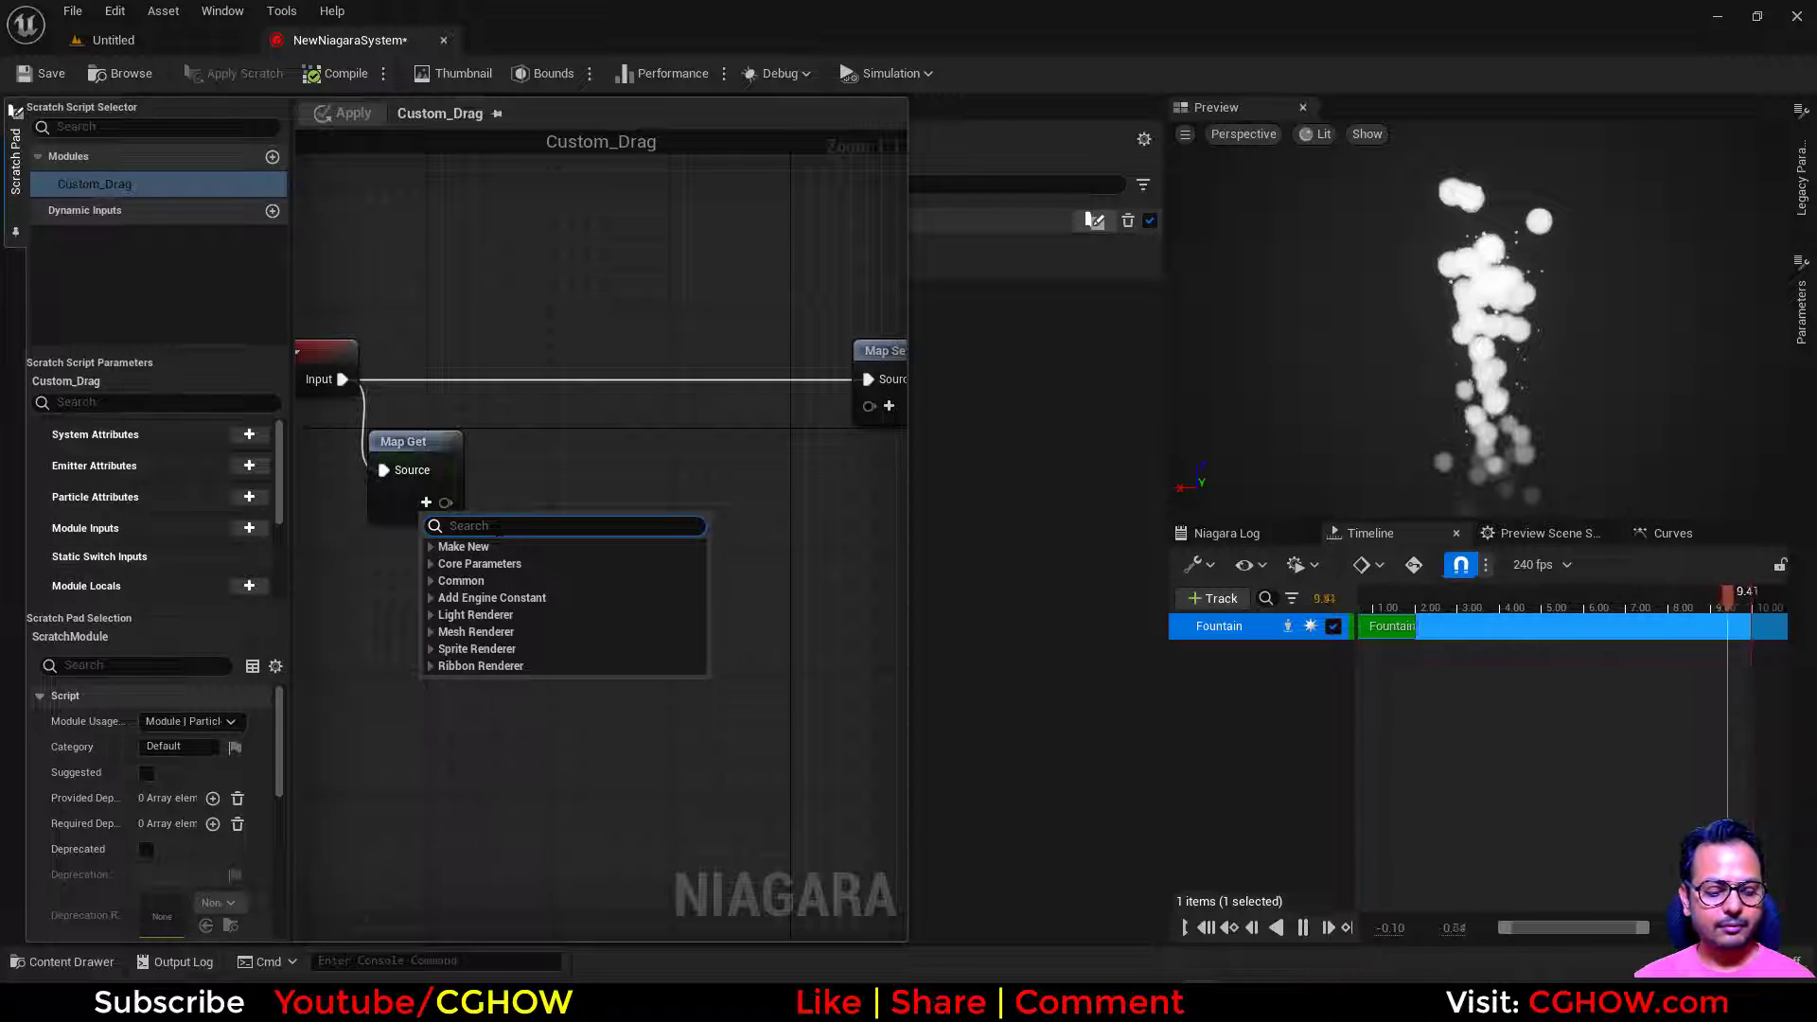
text(size)
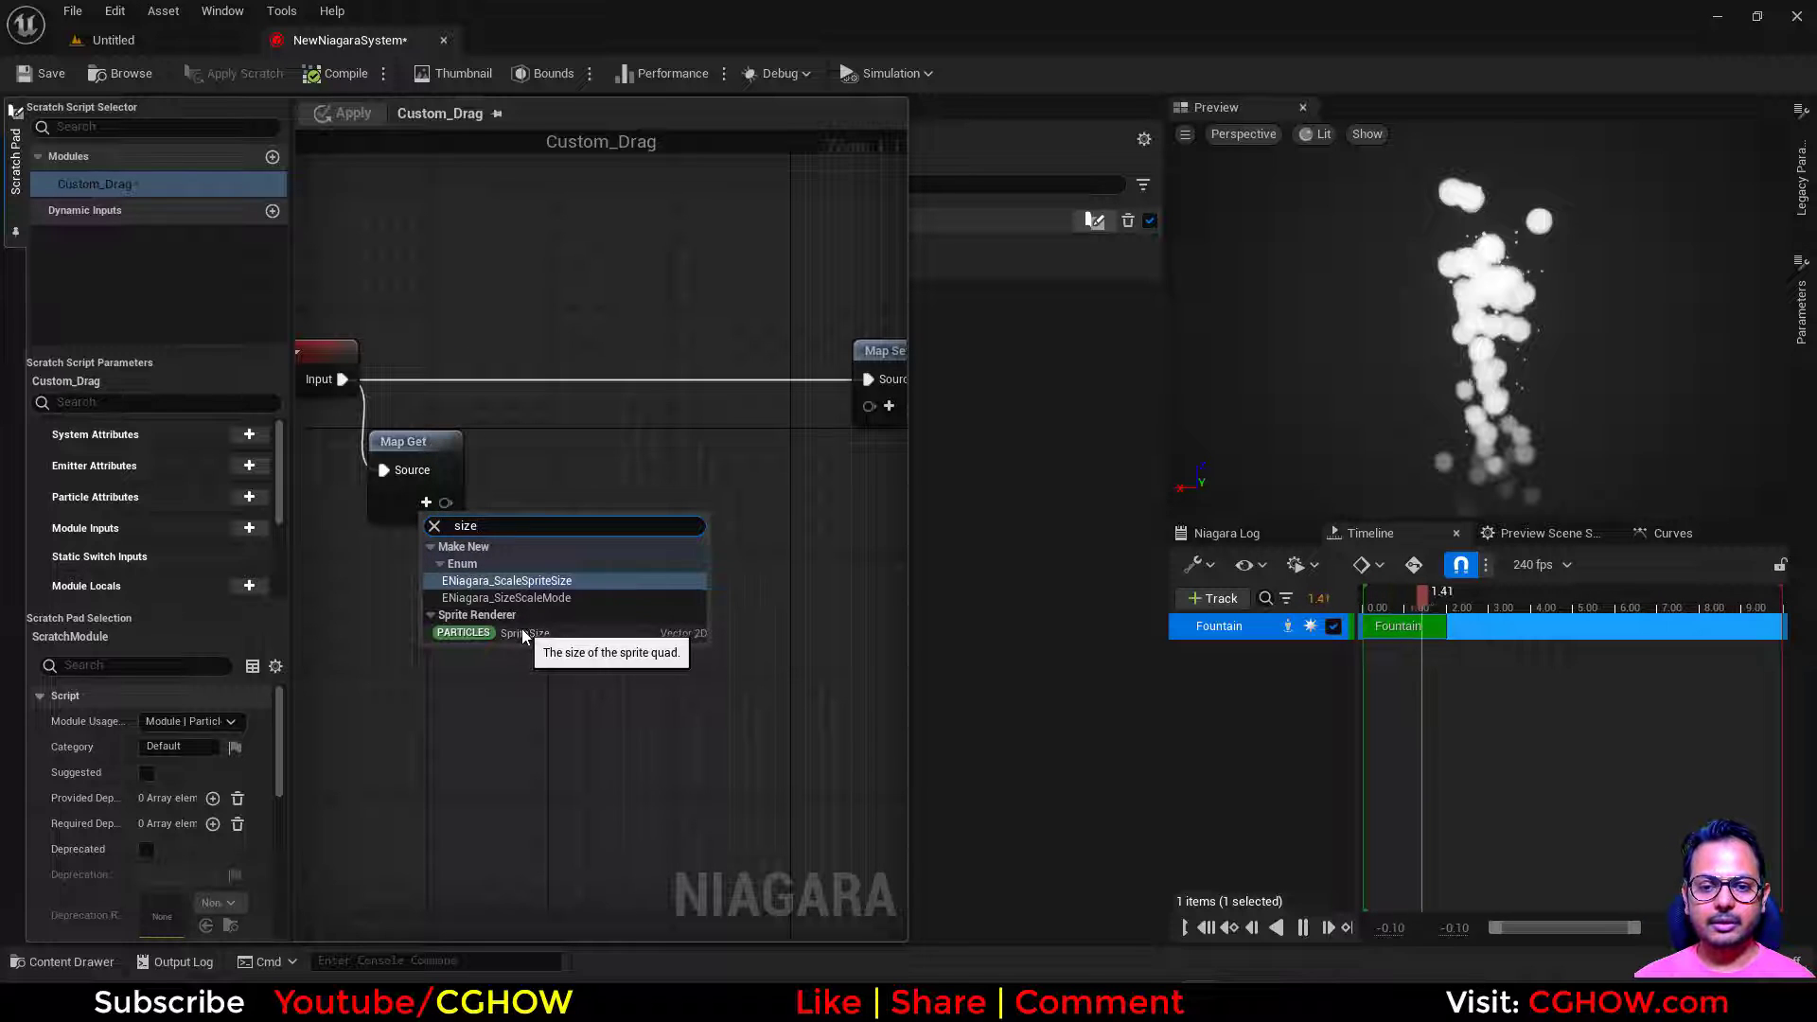
click(544, 632)
drag(640, 501, 577, 566)
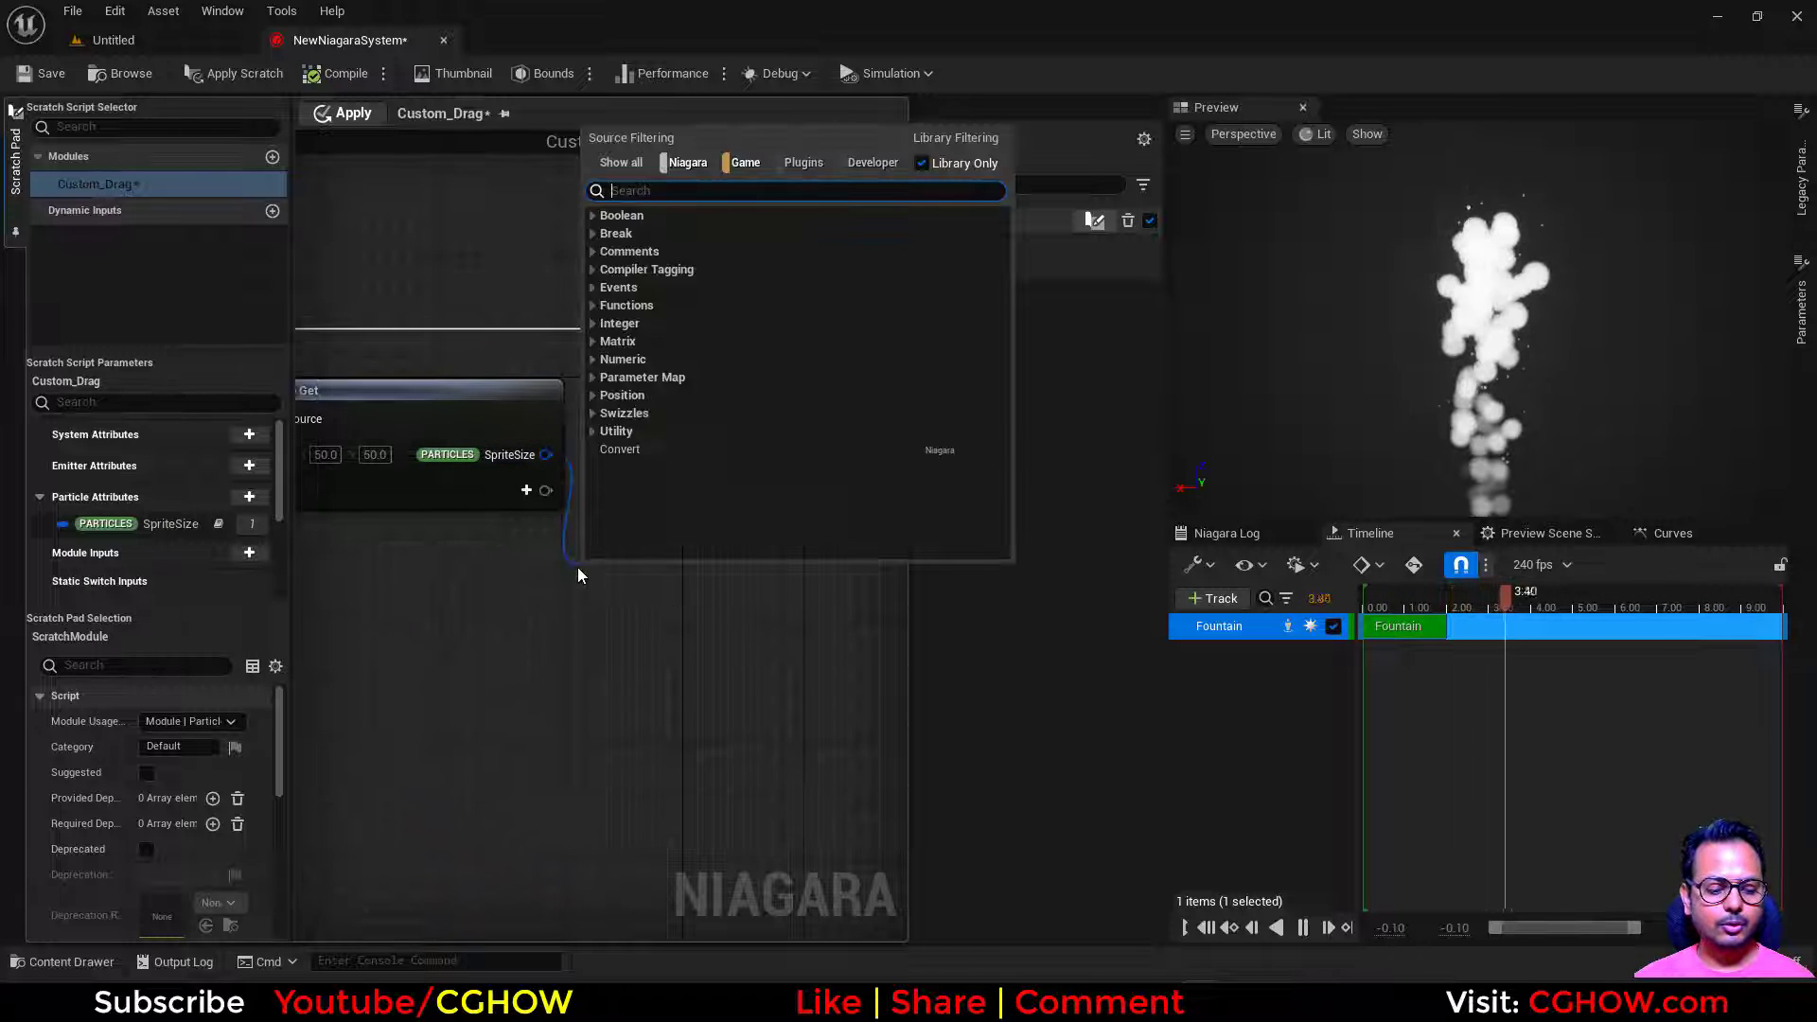
text(bra)
click(651, 236)
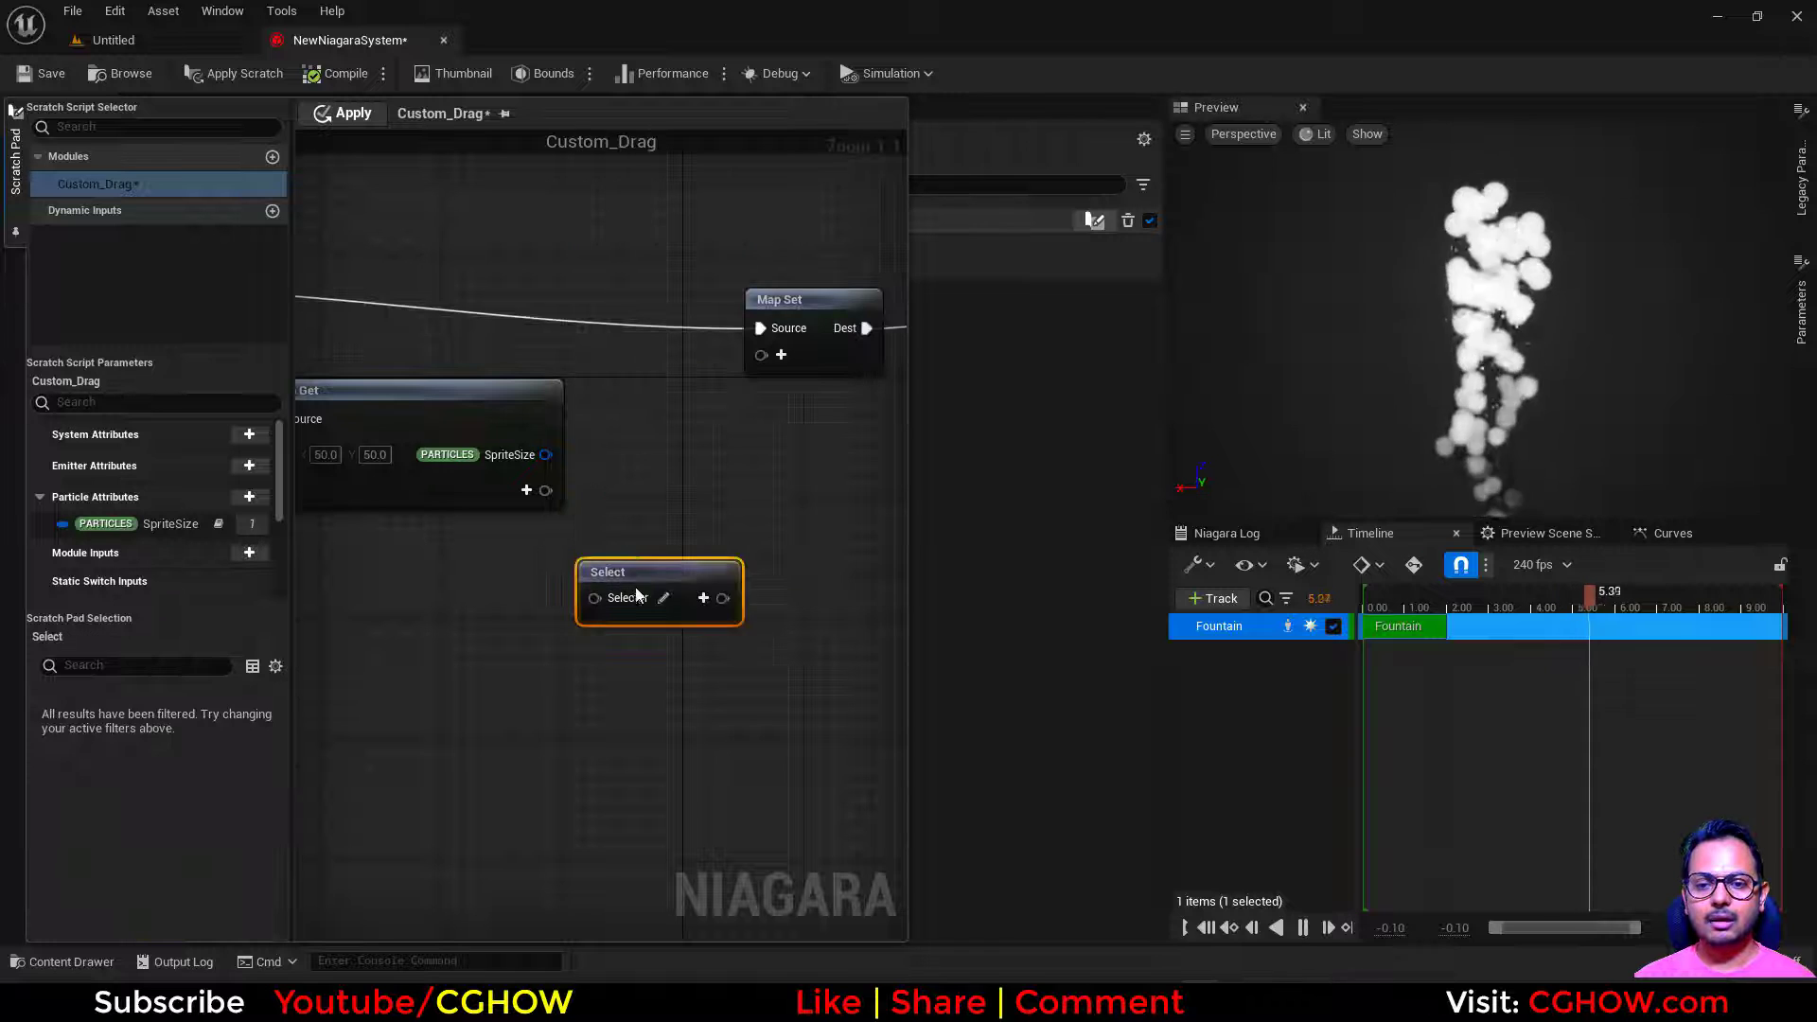
key(ctrl+z)
Step: Split the SpriteSize output with a Break Vector 2D node and place that node below Map Get
drag(552, 470, 580, 518)
text(break)
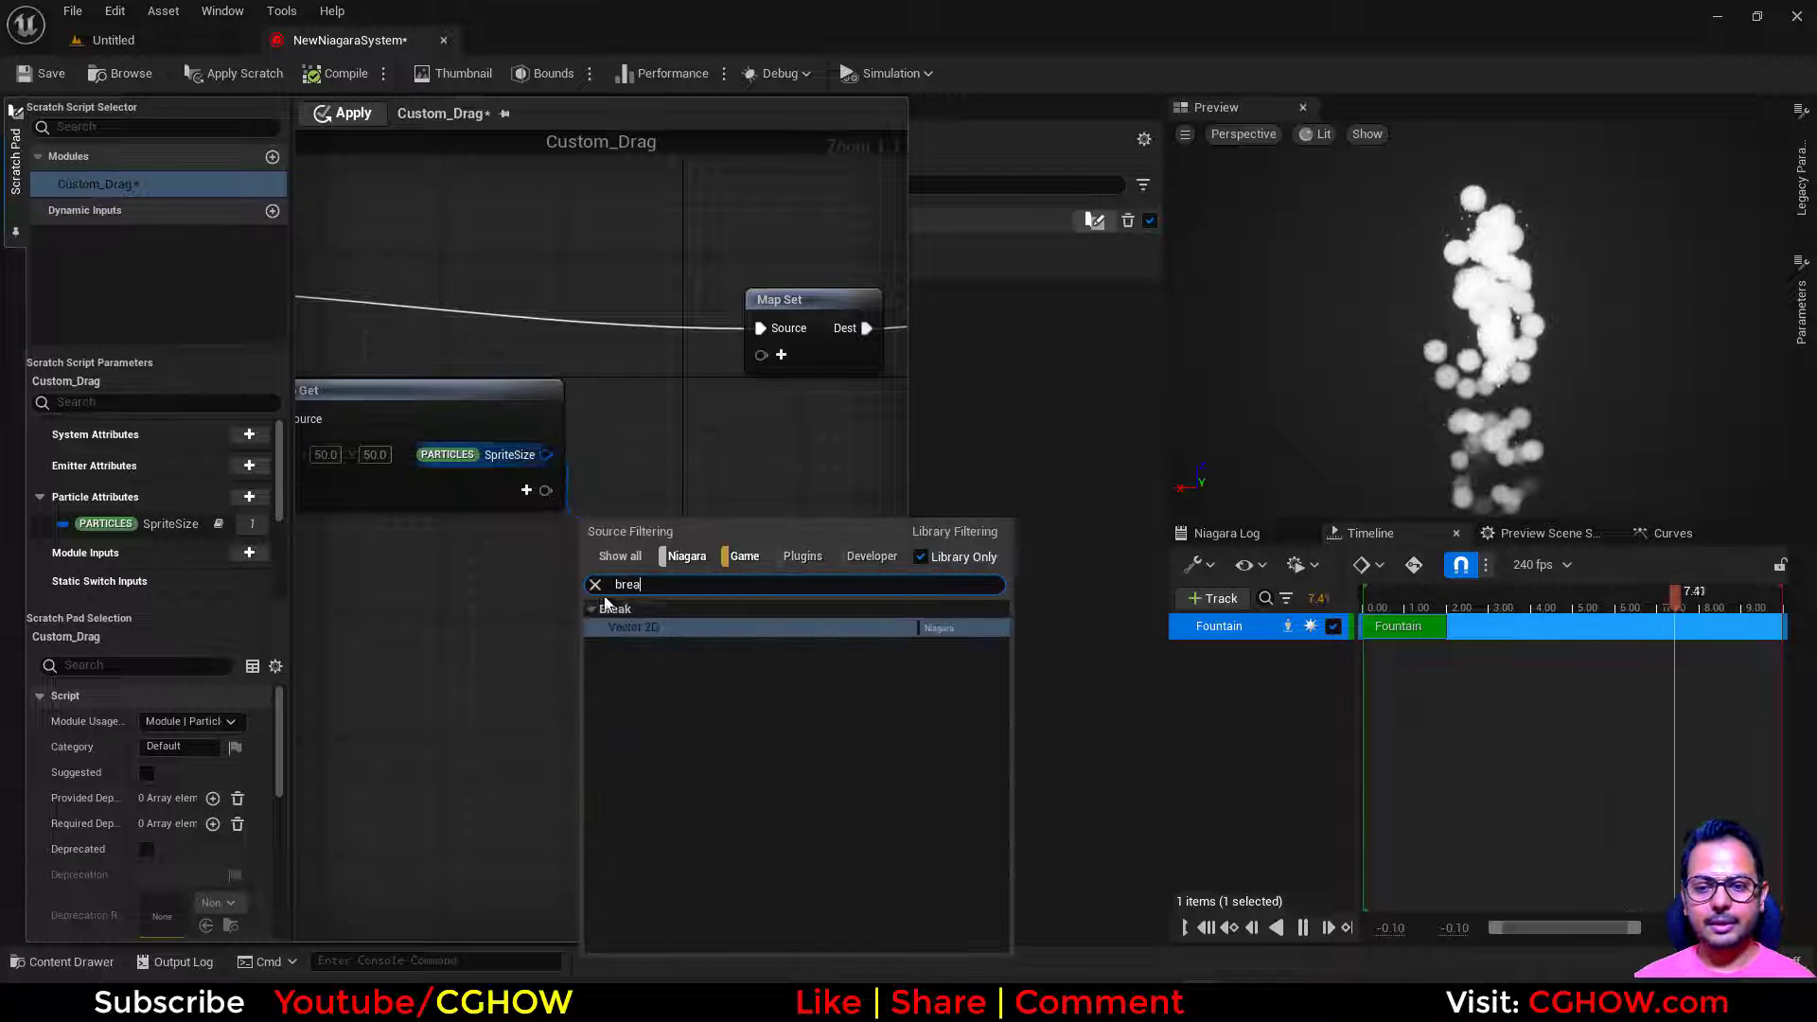
click(614, 610)
drag(717, 542, 434, 572)
right_drag(603, 577, 466, 577)
drag(398, 580, 490, 569)
text(<)
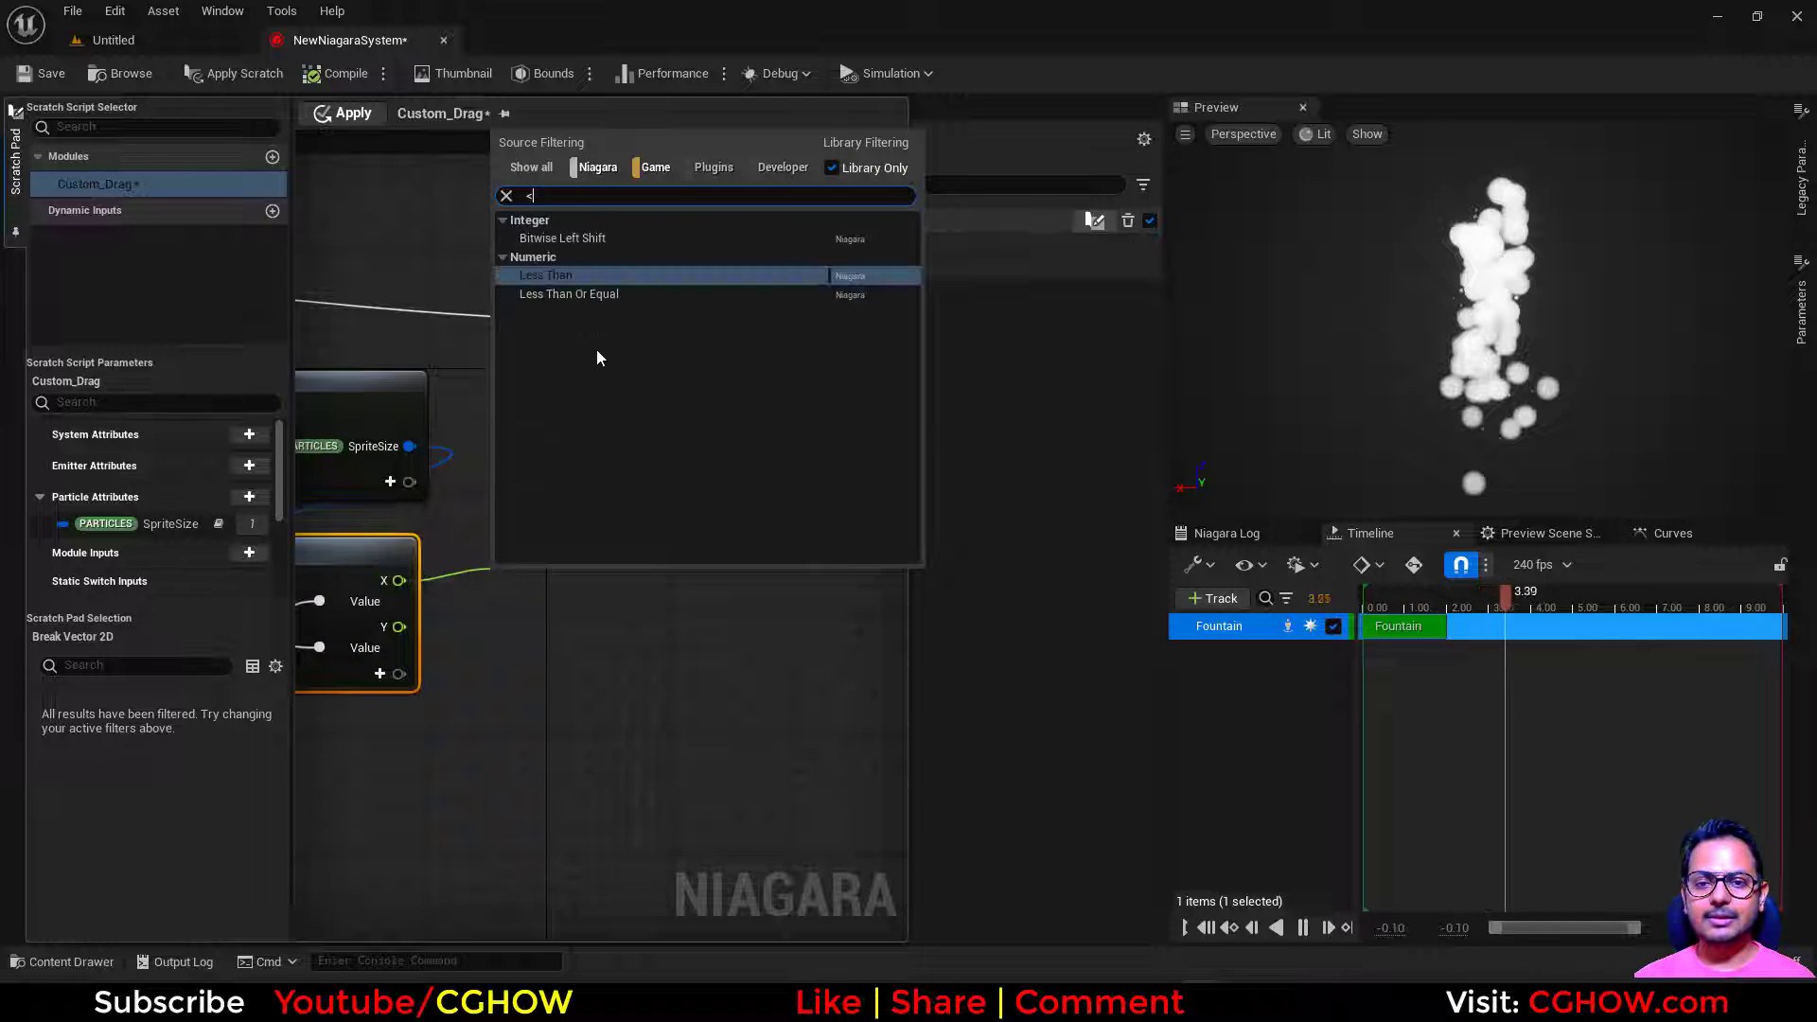
click(473, 516)
Step: Feed the X output of Break Vector 2D into a new Greater Than node and convert its B input to float
drag(398, 580, 479, 589)
text(>)
click(554, 275)
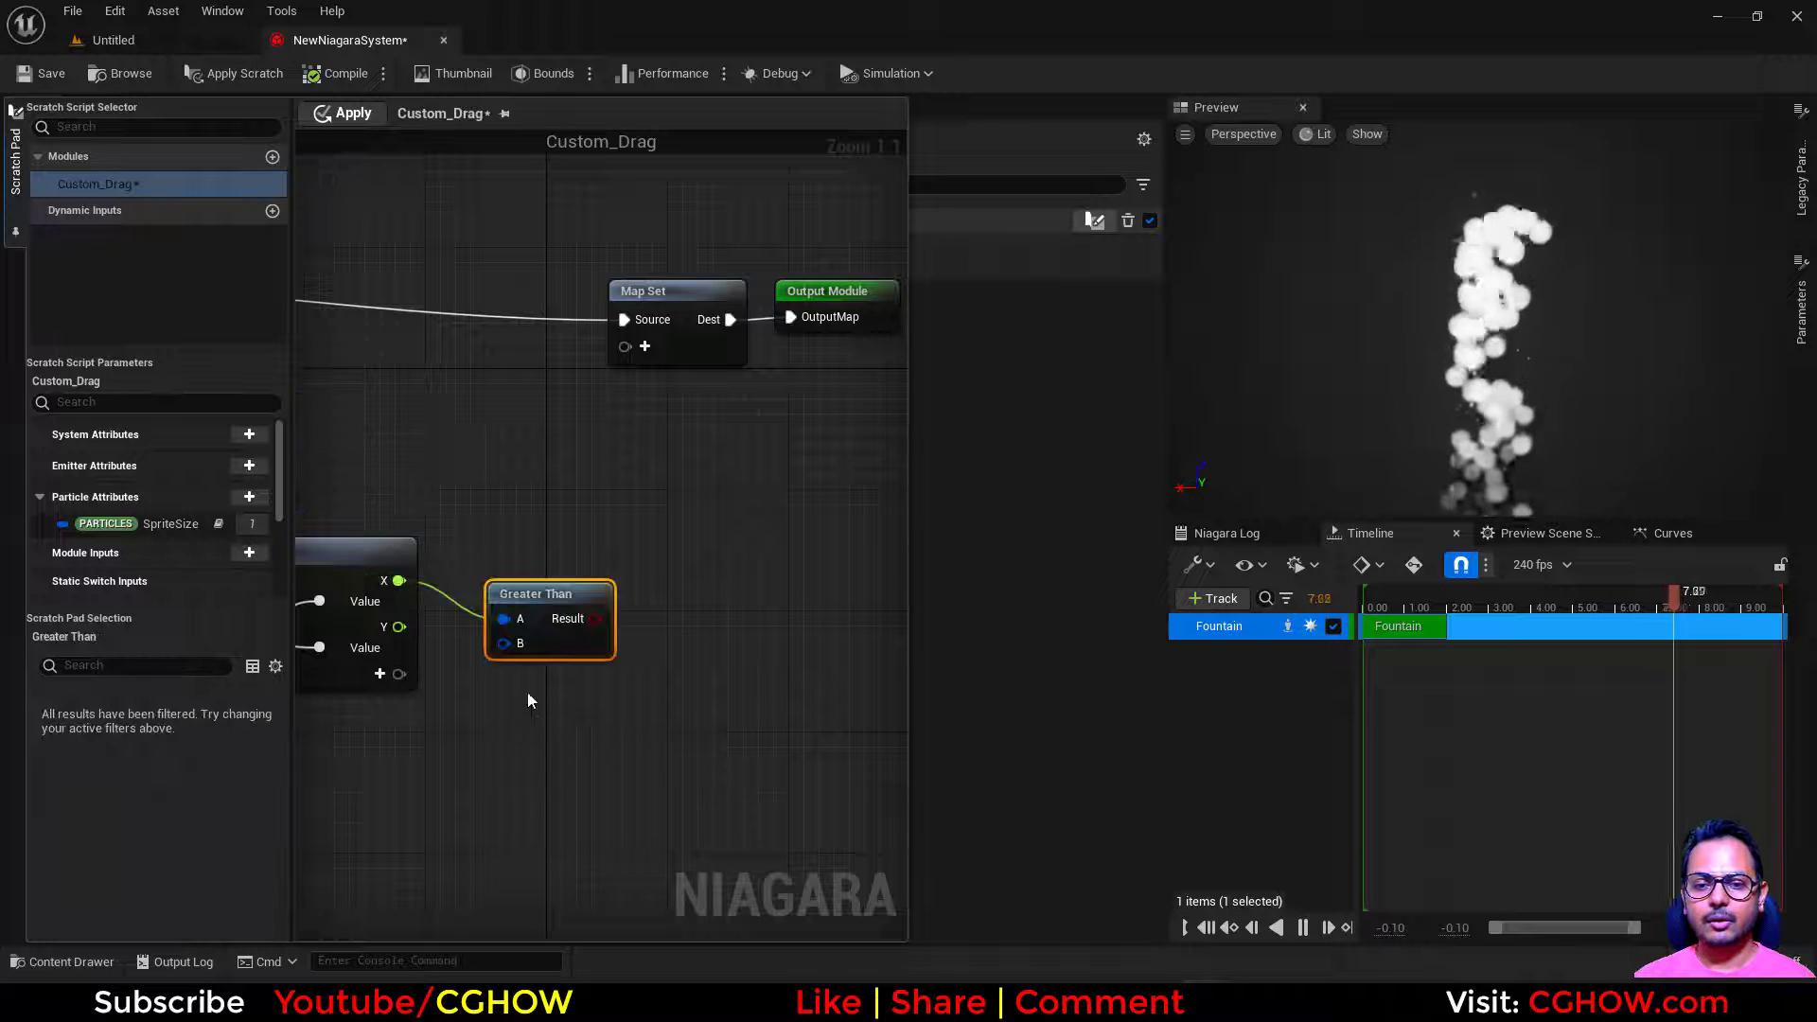
right_drag(529, 701, 746, 687)
right_click(715, 647)
mouse_move(800, 707)
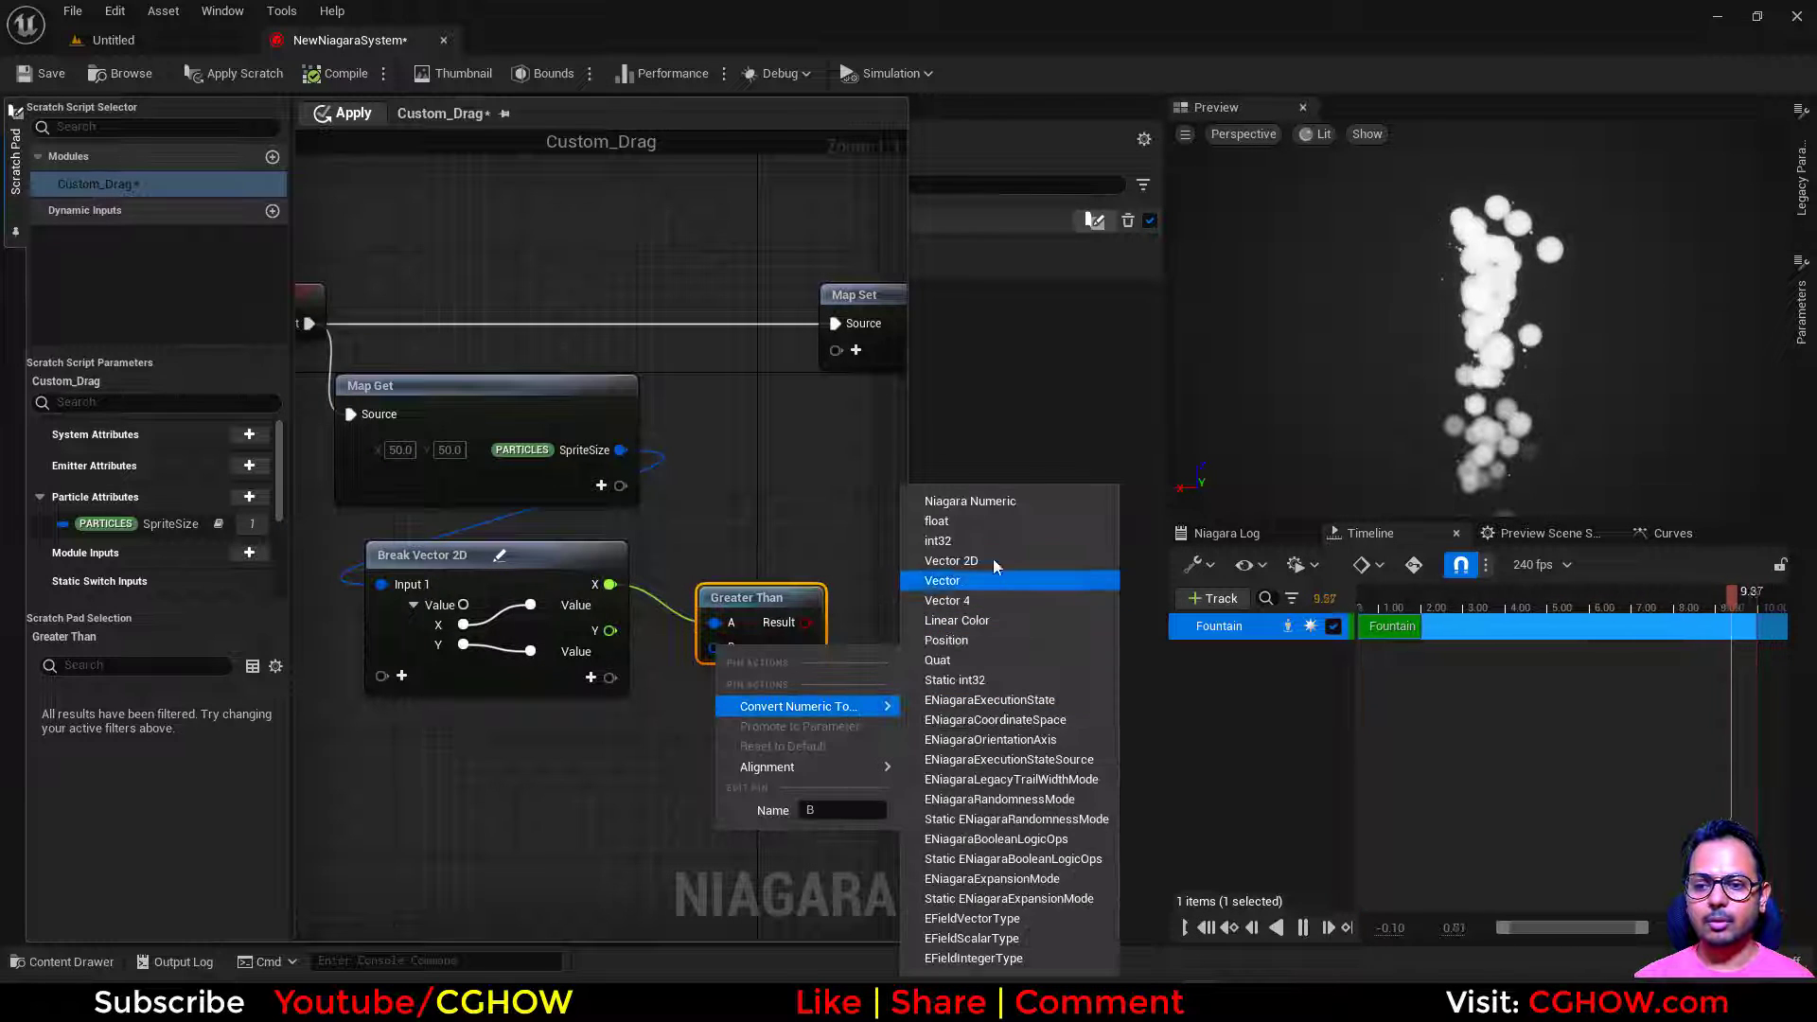
click(973, 521)
Step: Expose the B input of Greater Than as a module input on Map Get named mysize, and reposition the Greater Than node
right_drag(662, 567, 563, 605)
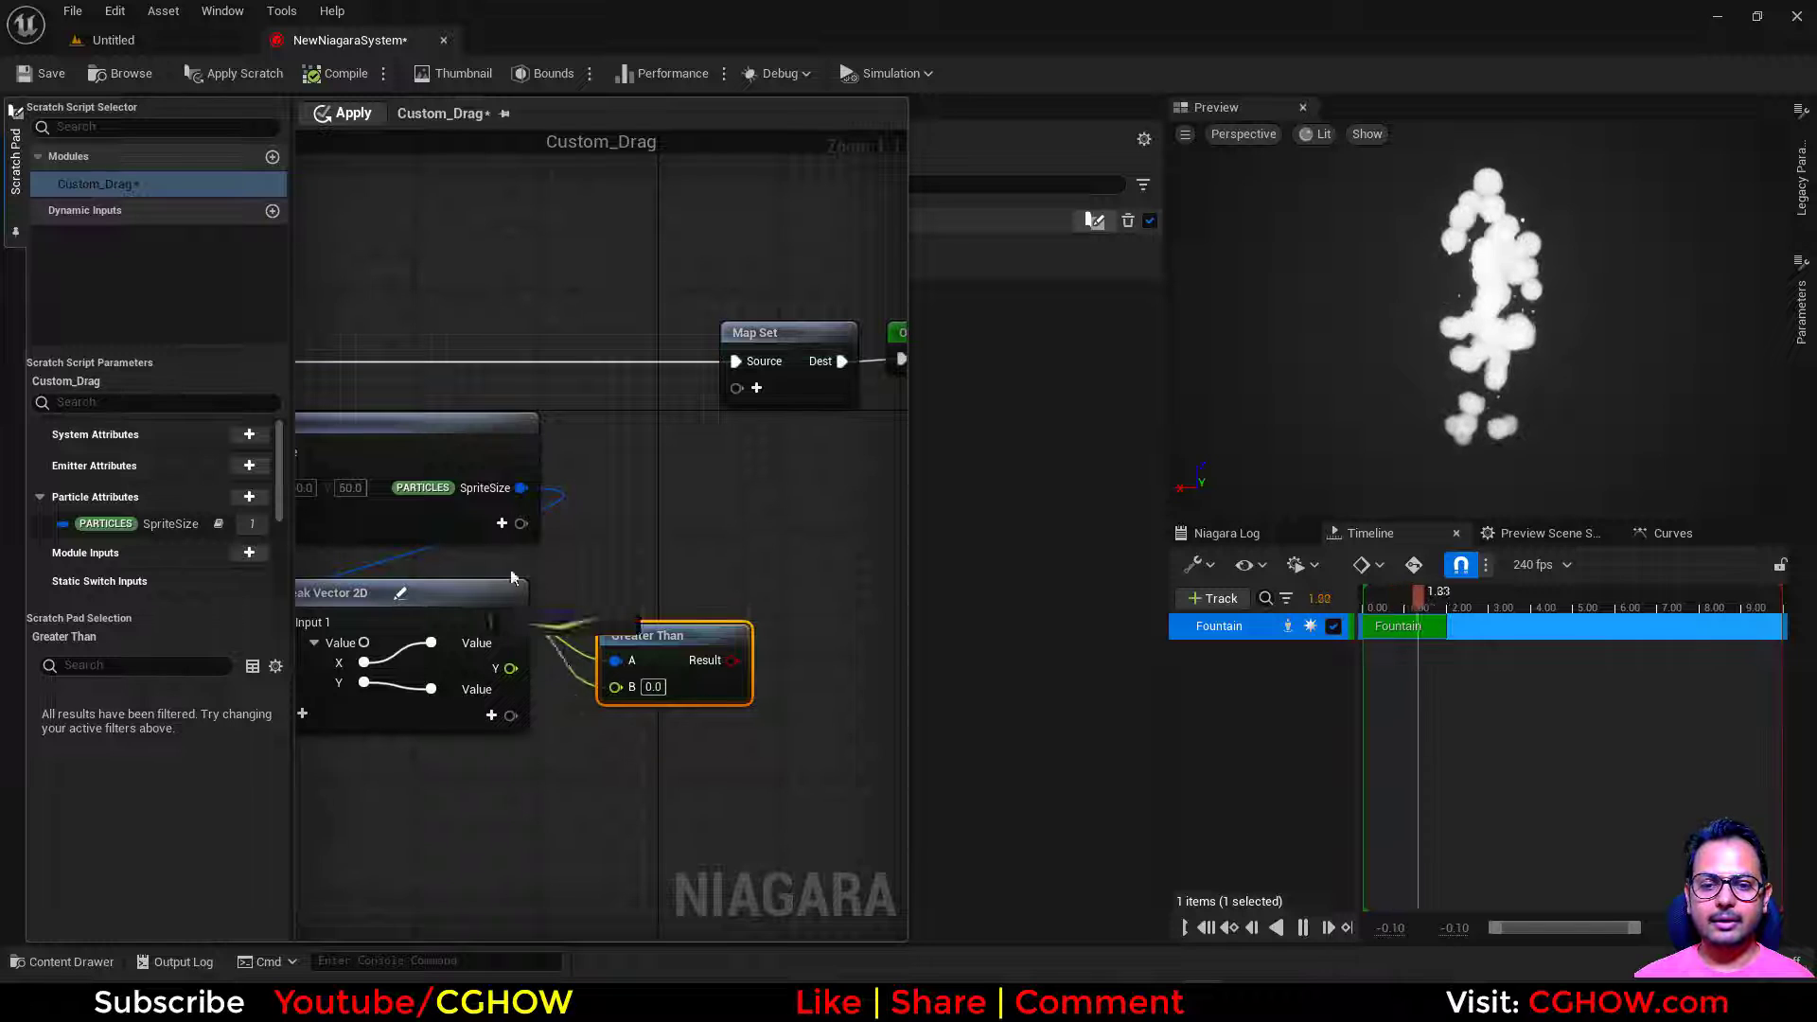
drag(615, 687, 523, 528)
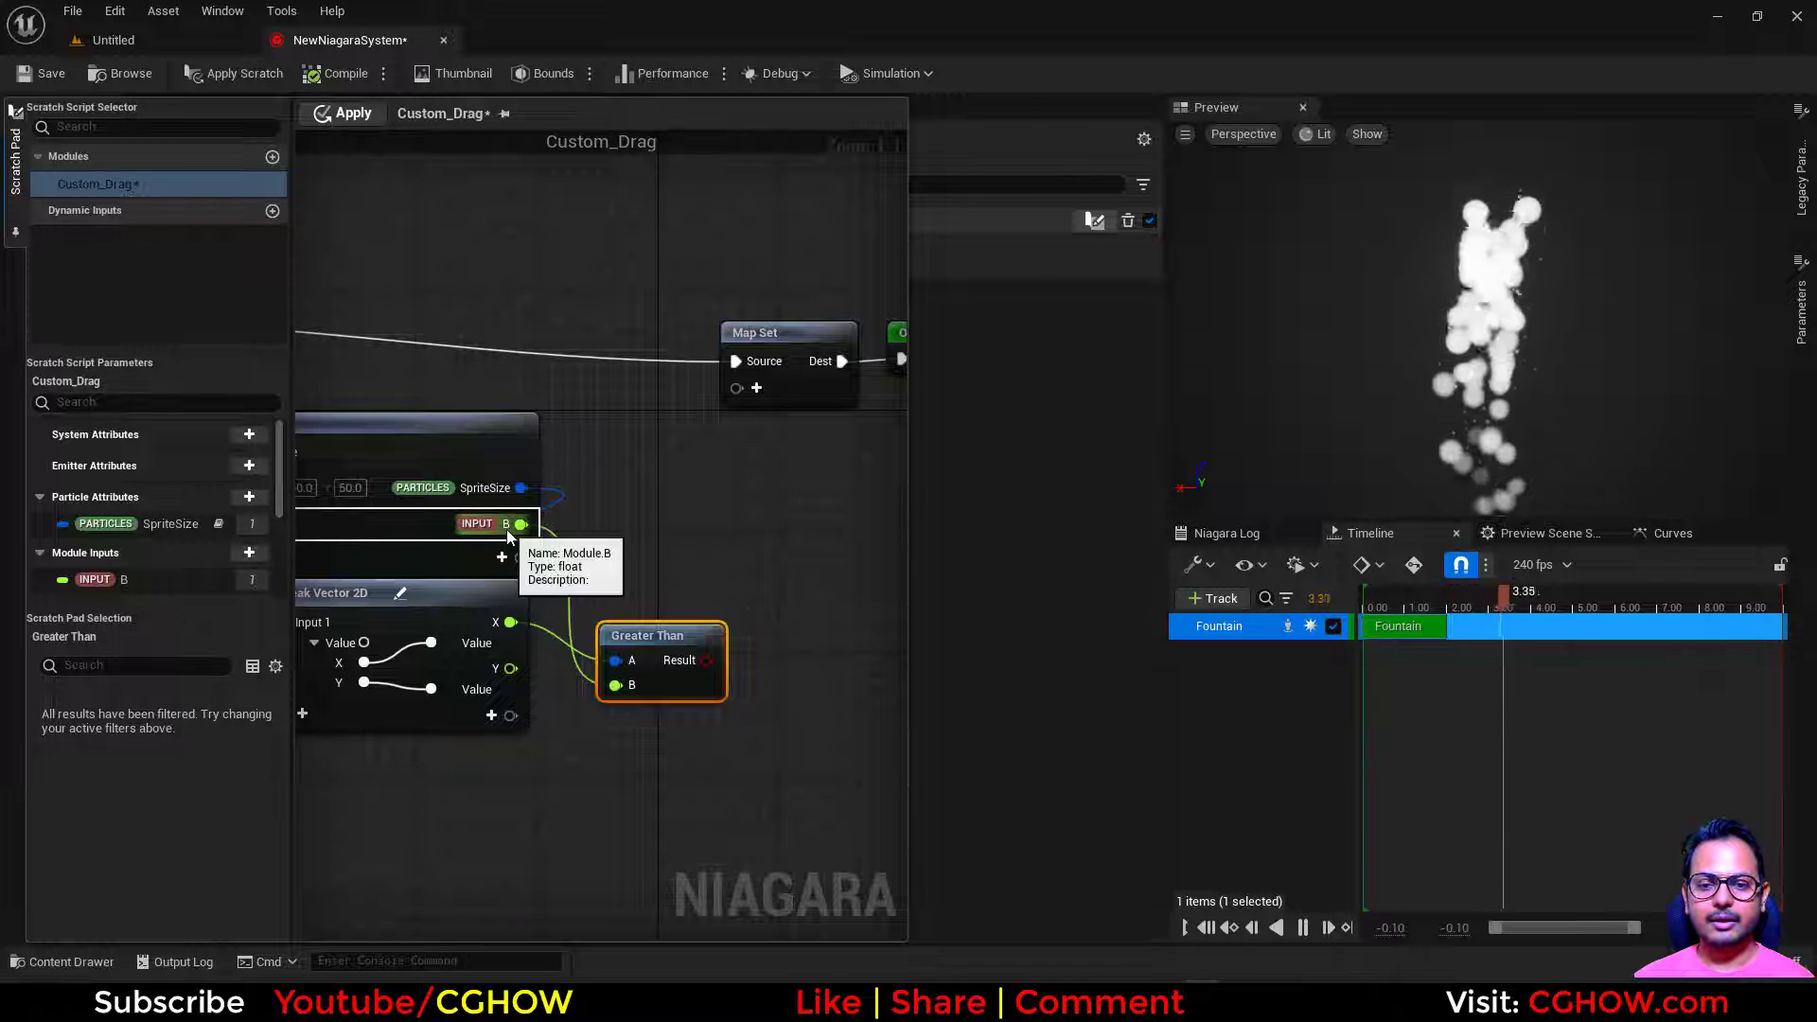
right_click(522, 525)
click(558, 710)
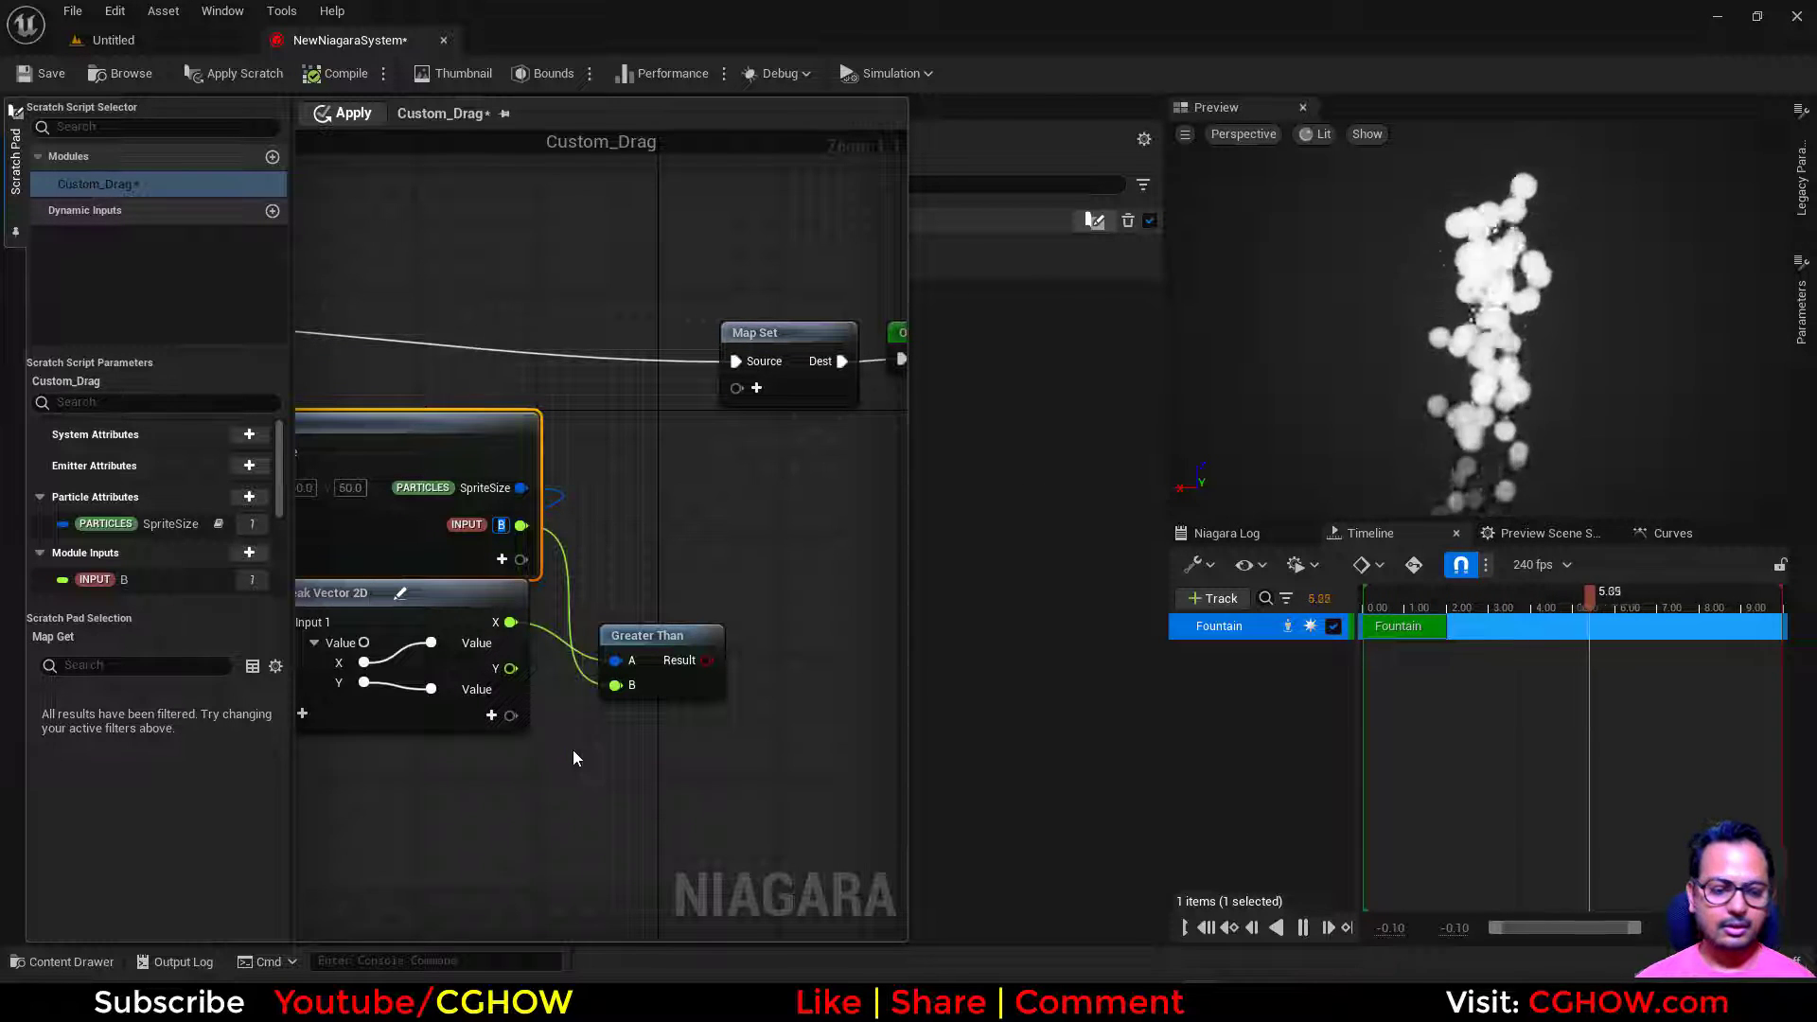
text(mysize)
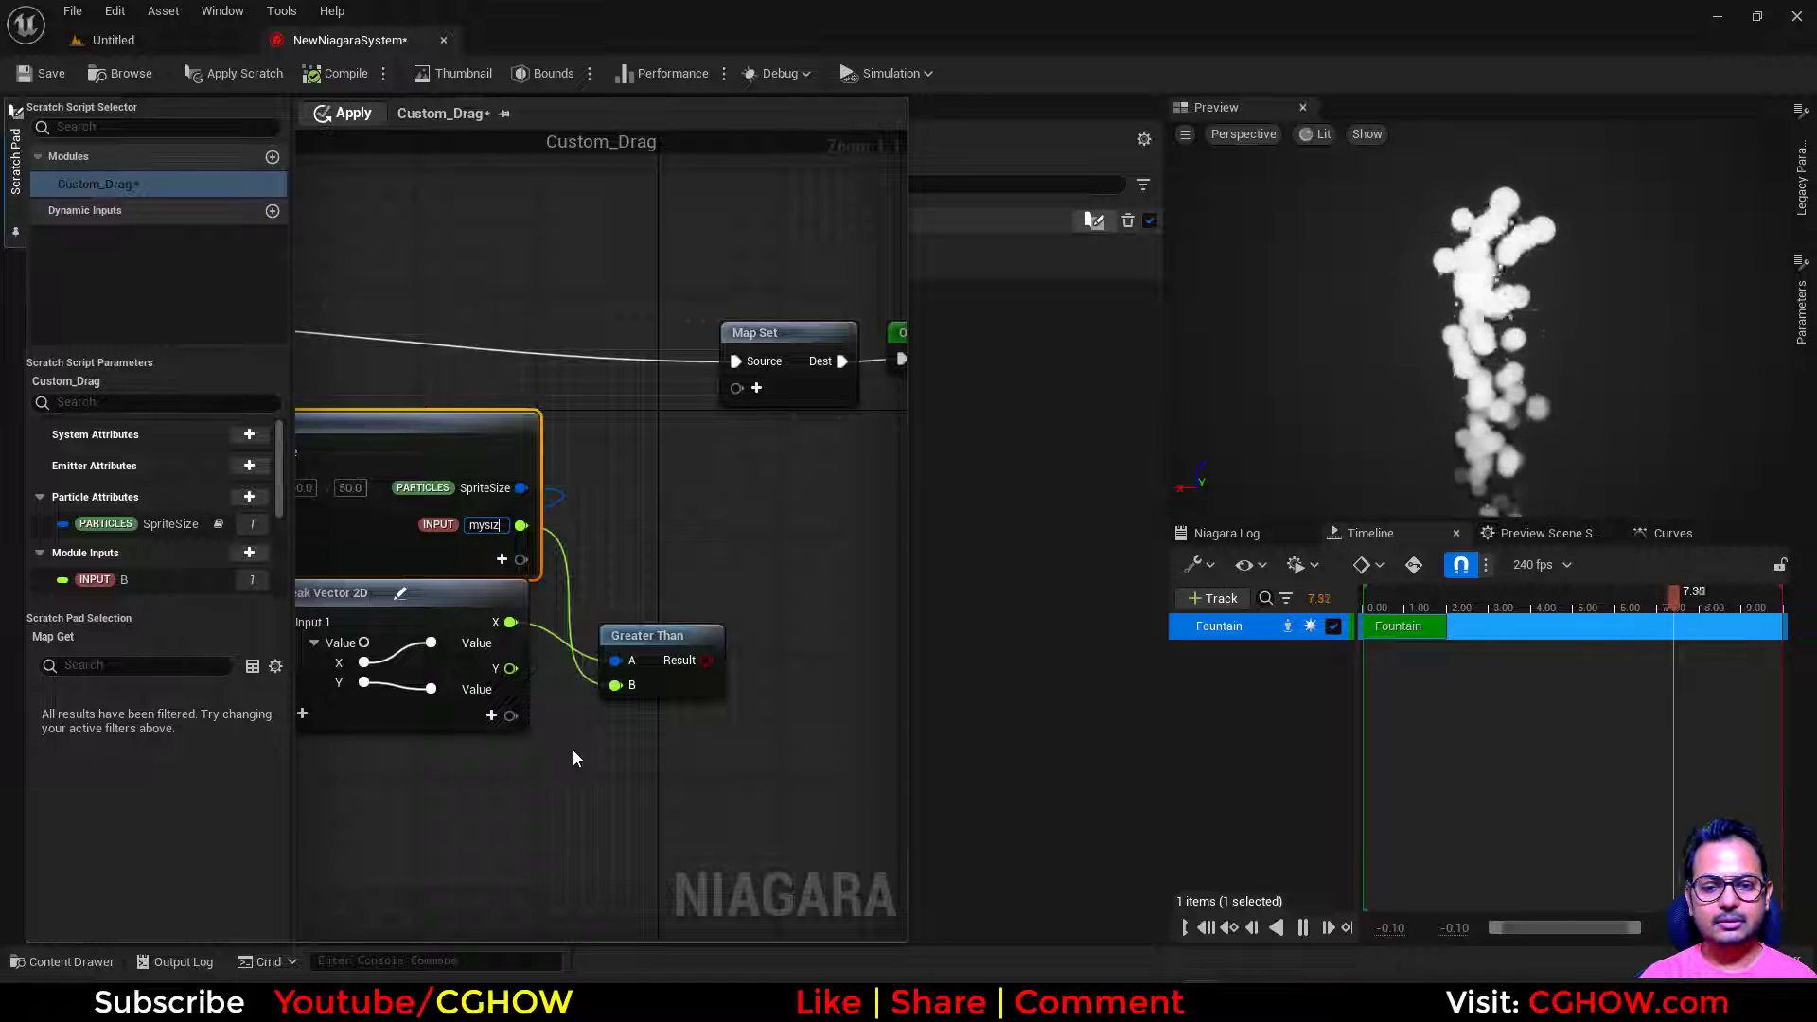
key(Return)
right_drag(727, 597, 607, 566)
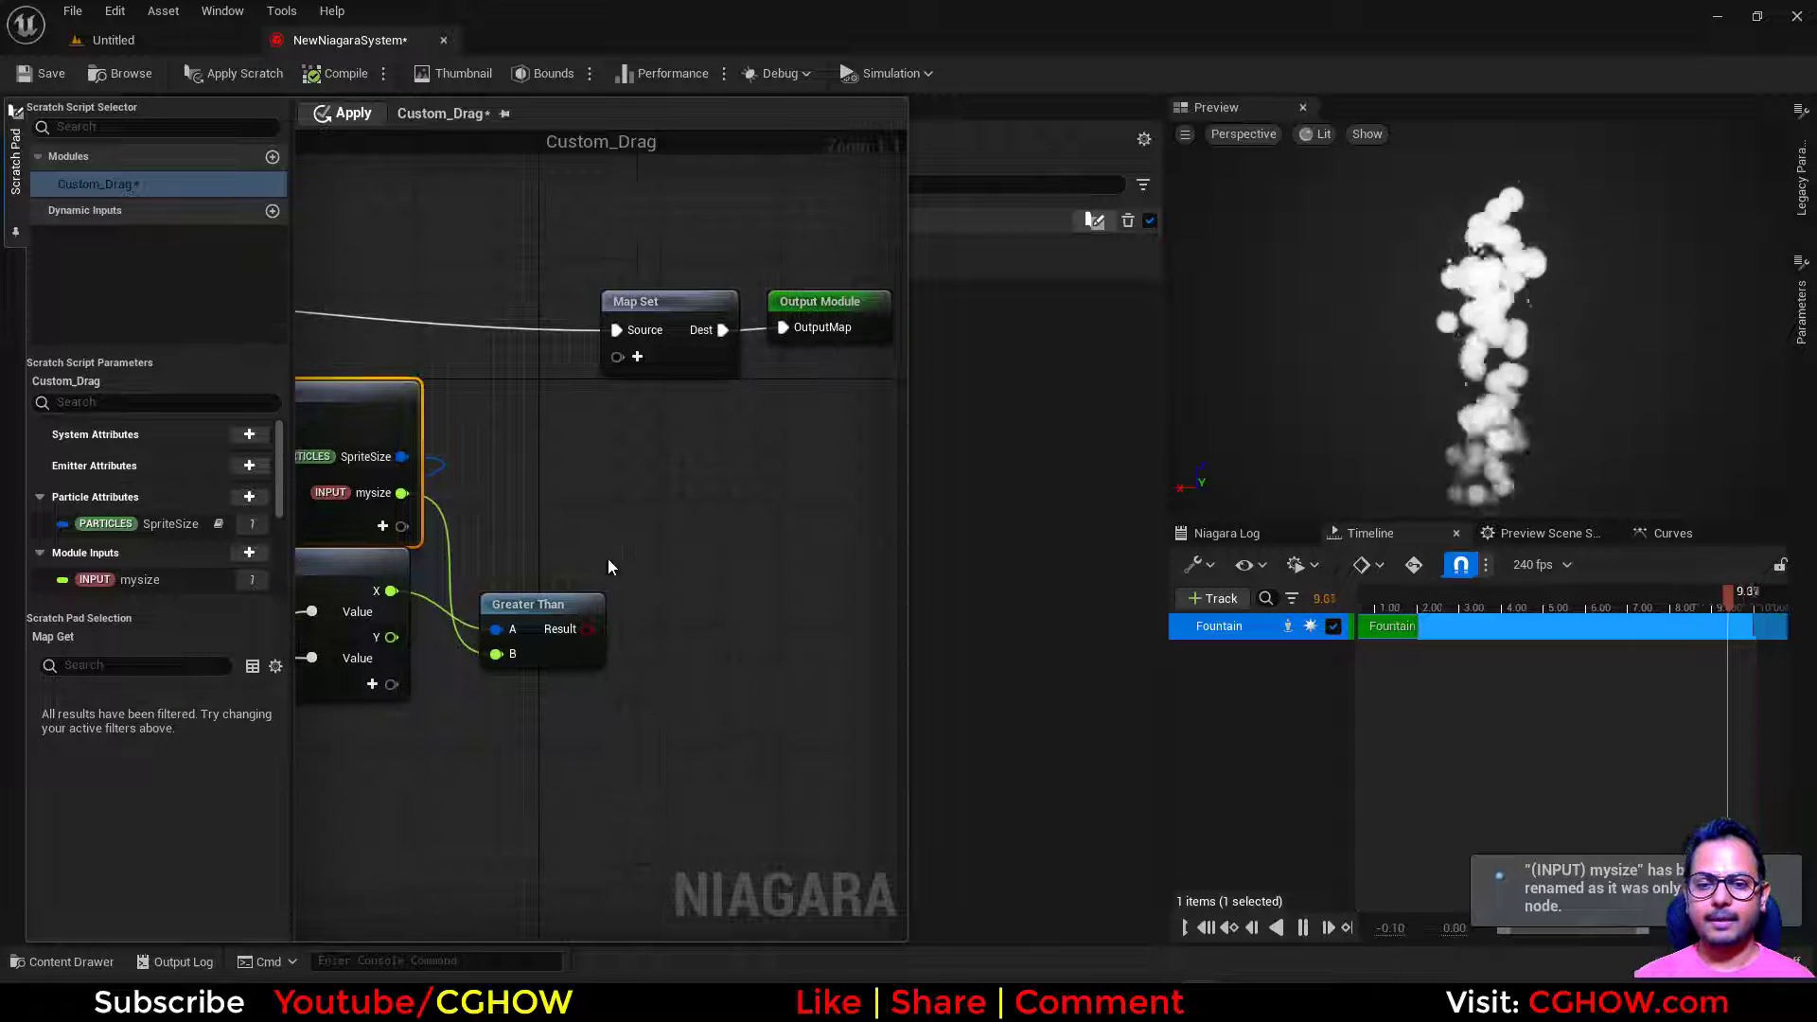
drag(571, 663, 614, 632)
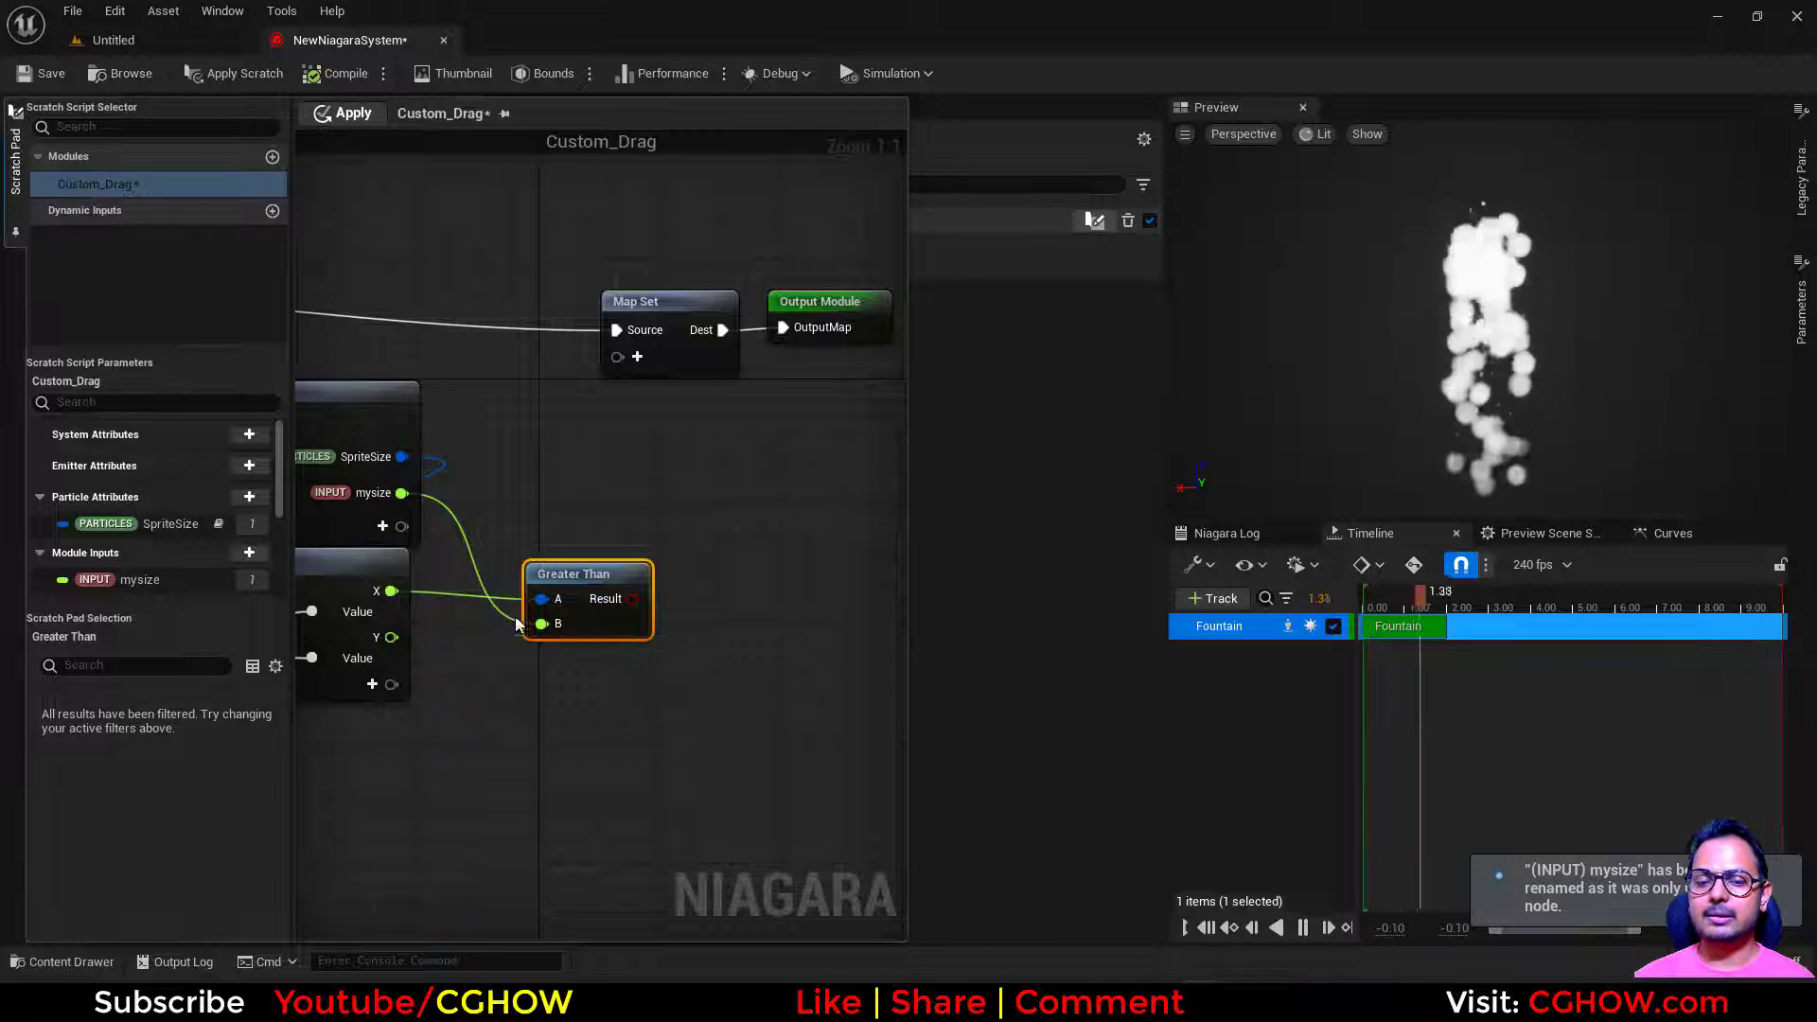
Step: Add a Select / If node beside Greater Than and give it a float output
right_drag(577, 511, 444, 493)
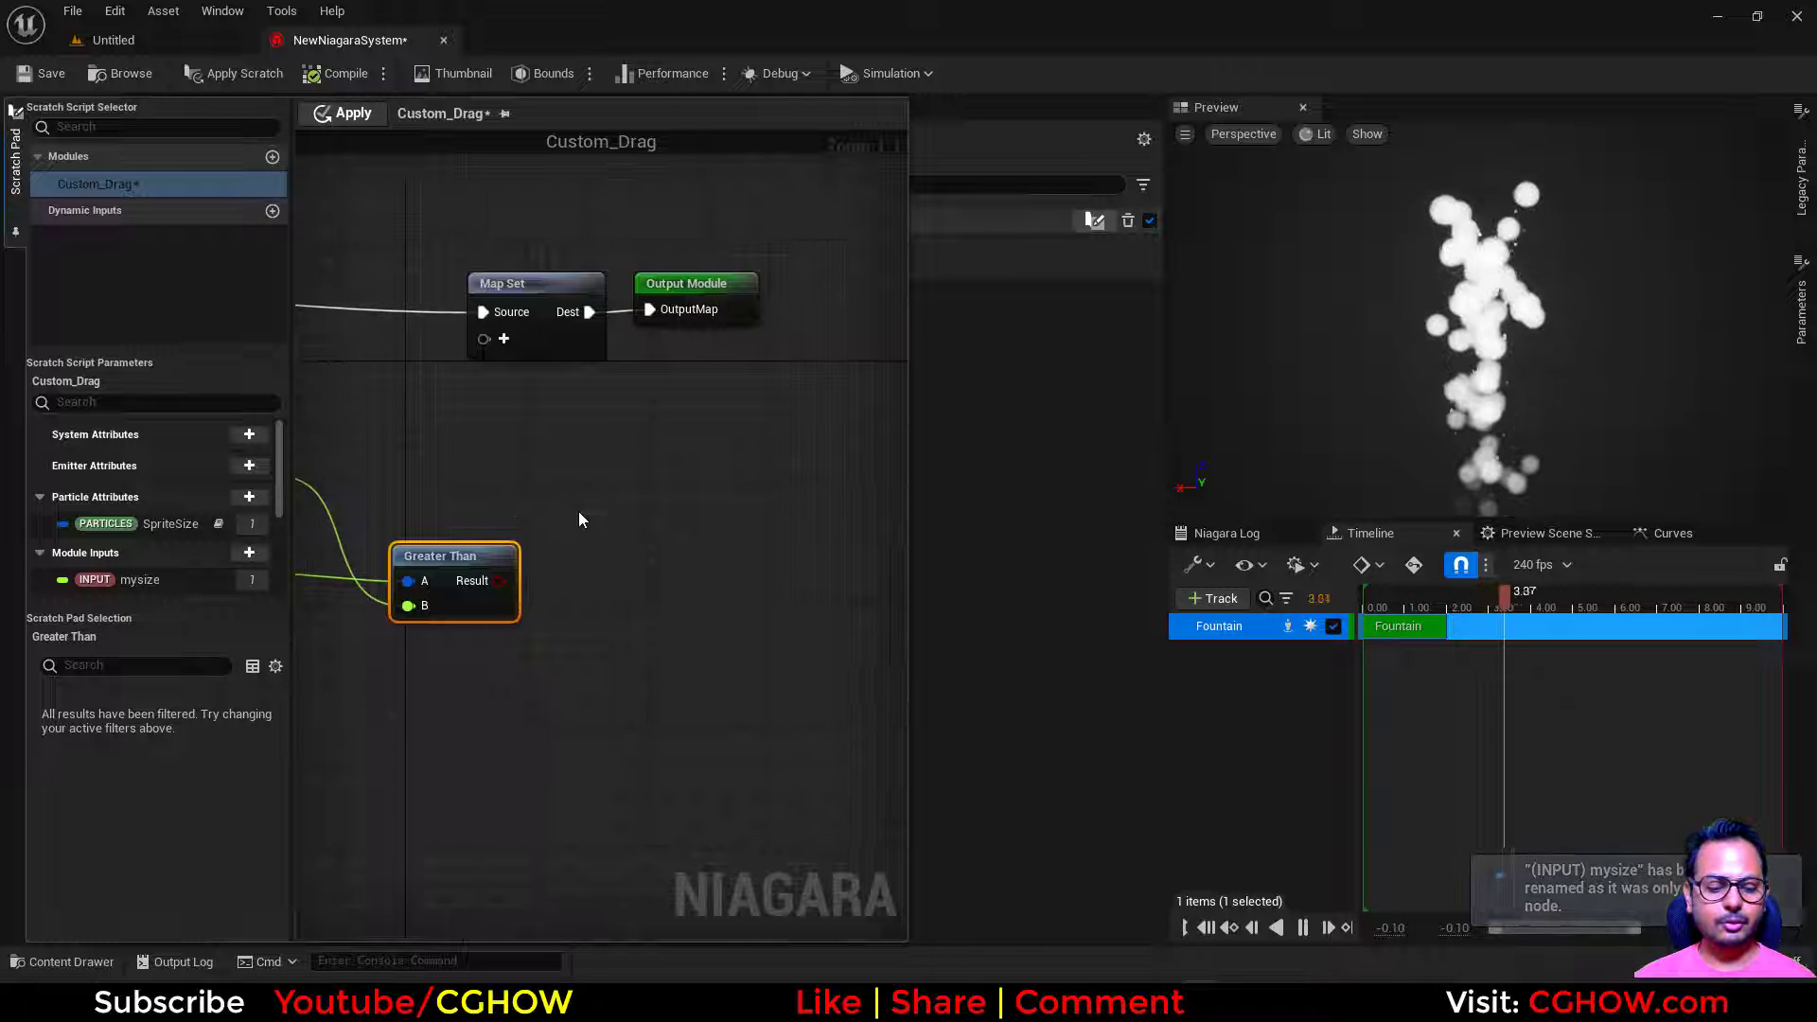
right_click(577, 511)
text(if)
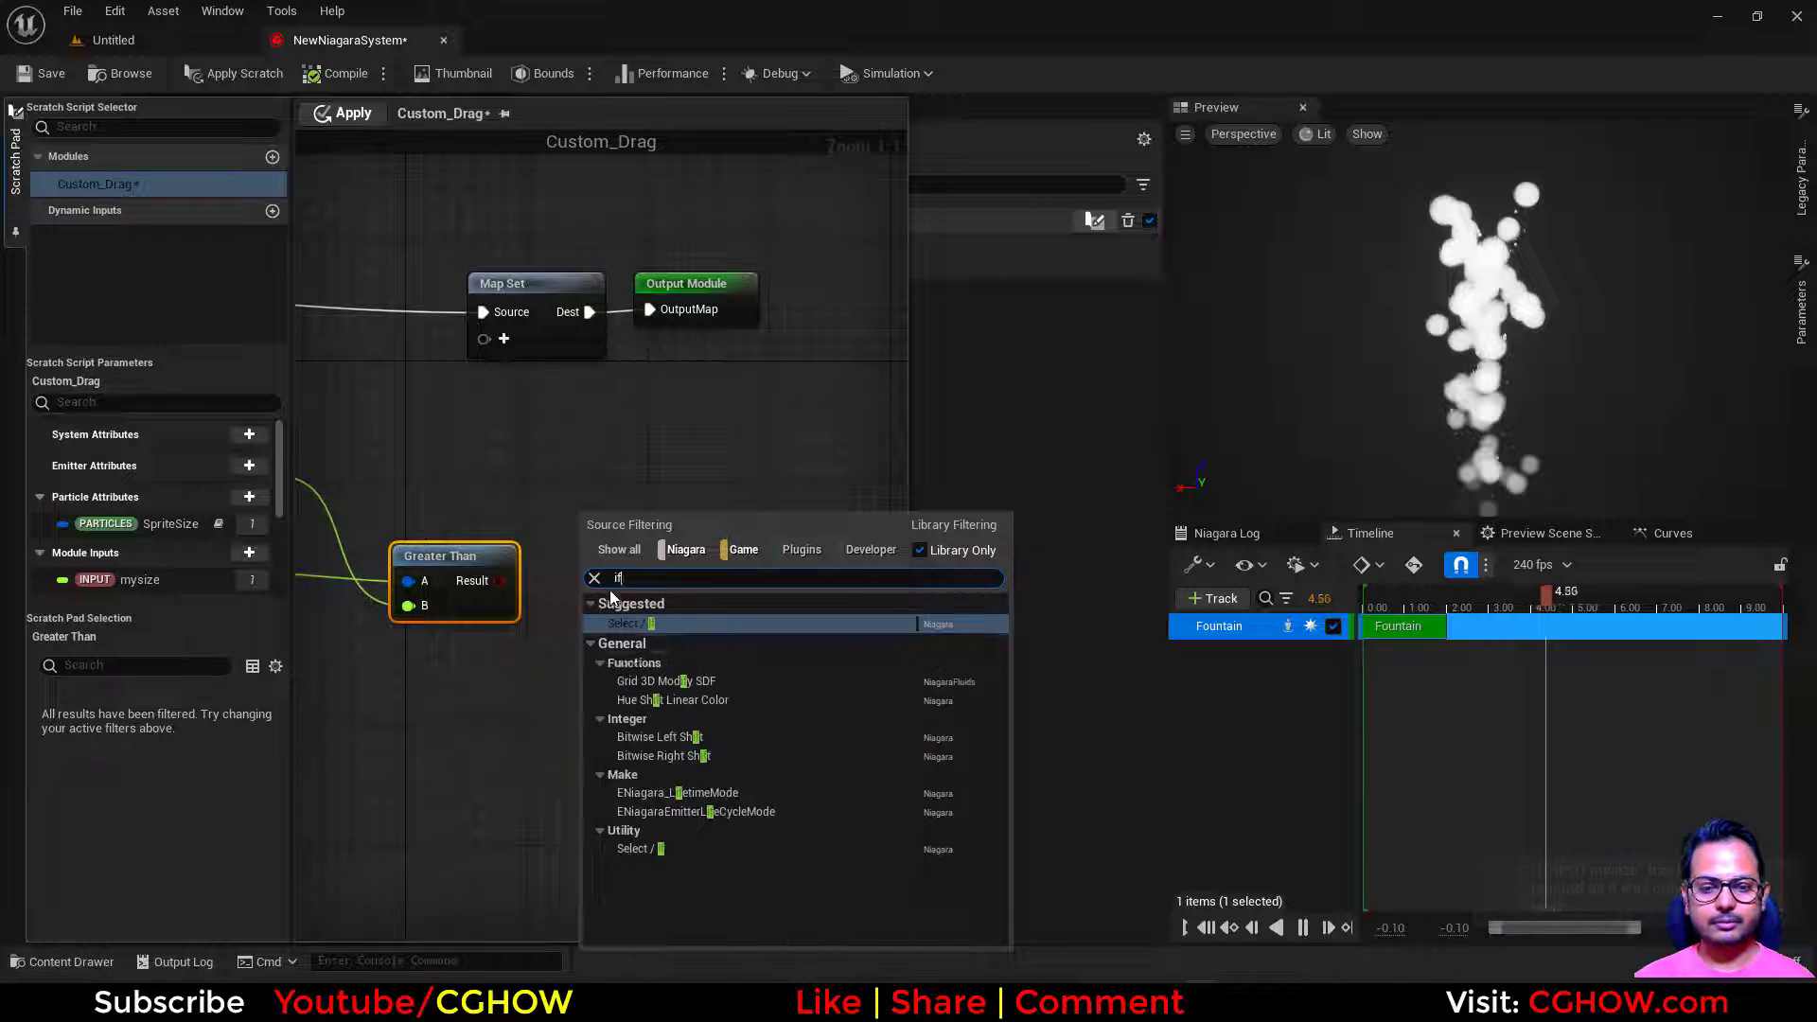
click(657, 622)
right_drag(646, 550, 717, 566)
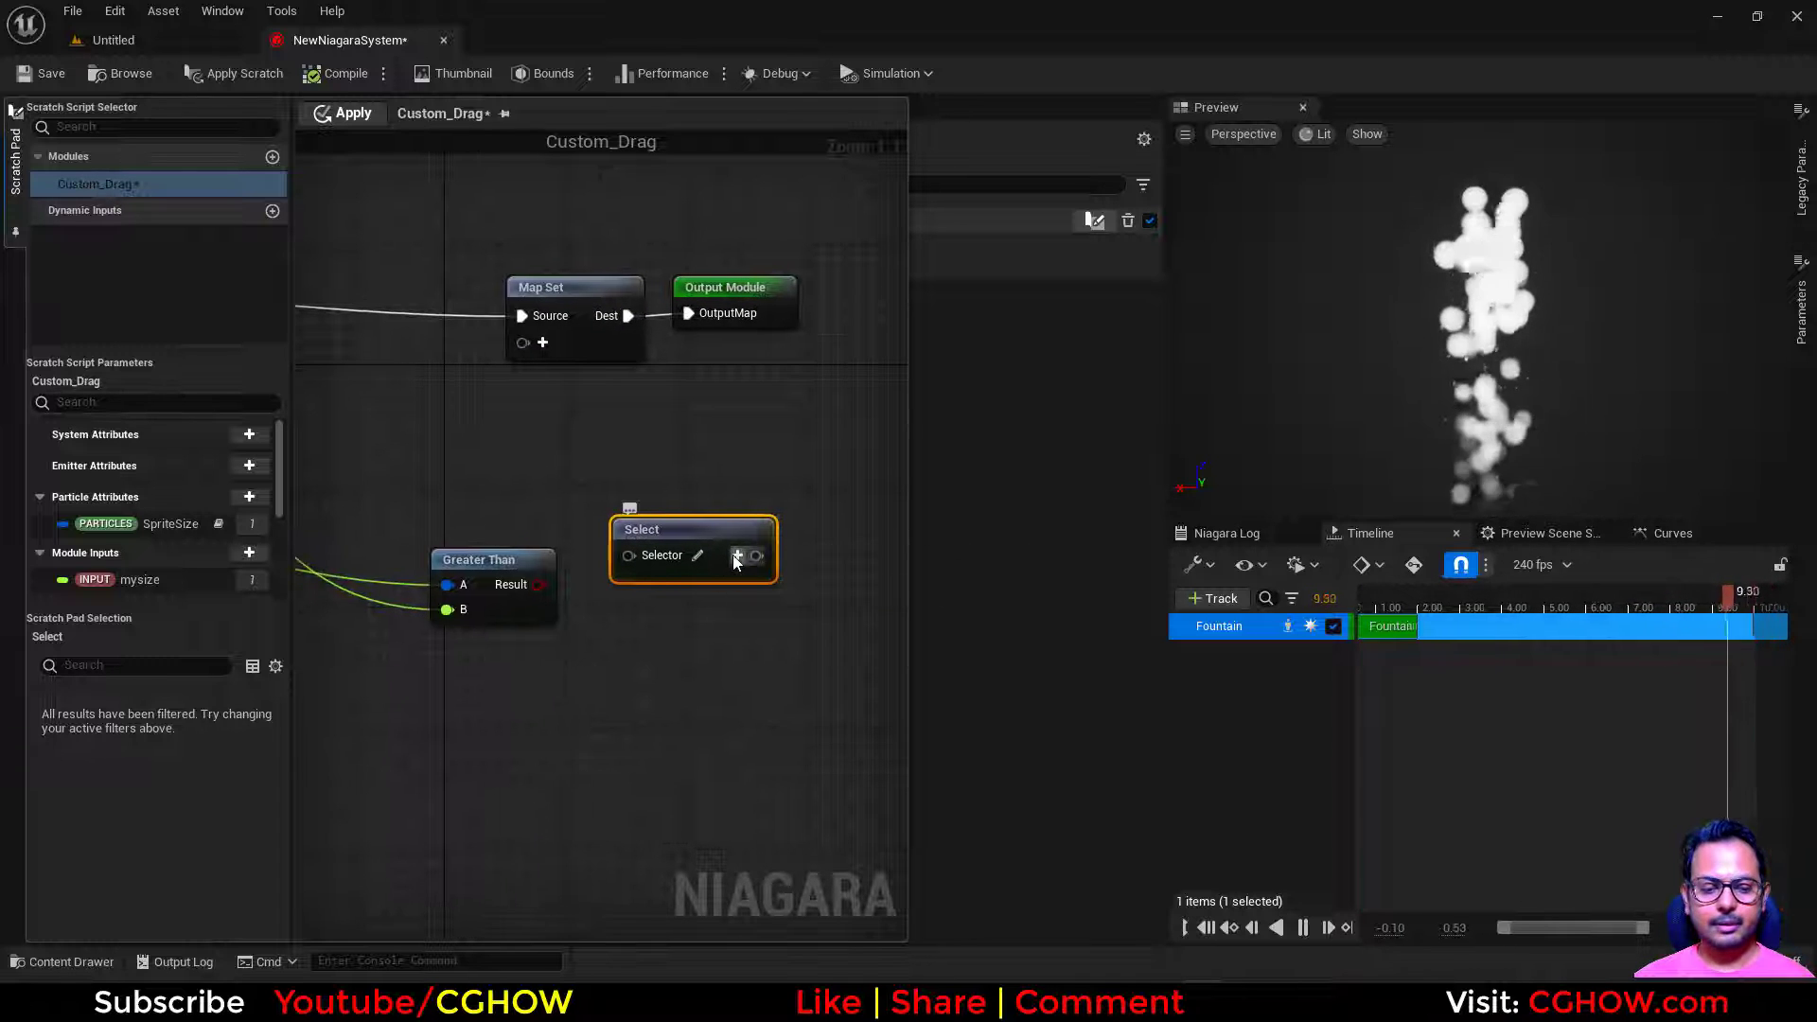
click(736, 555)
text(flo)
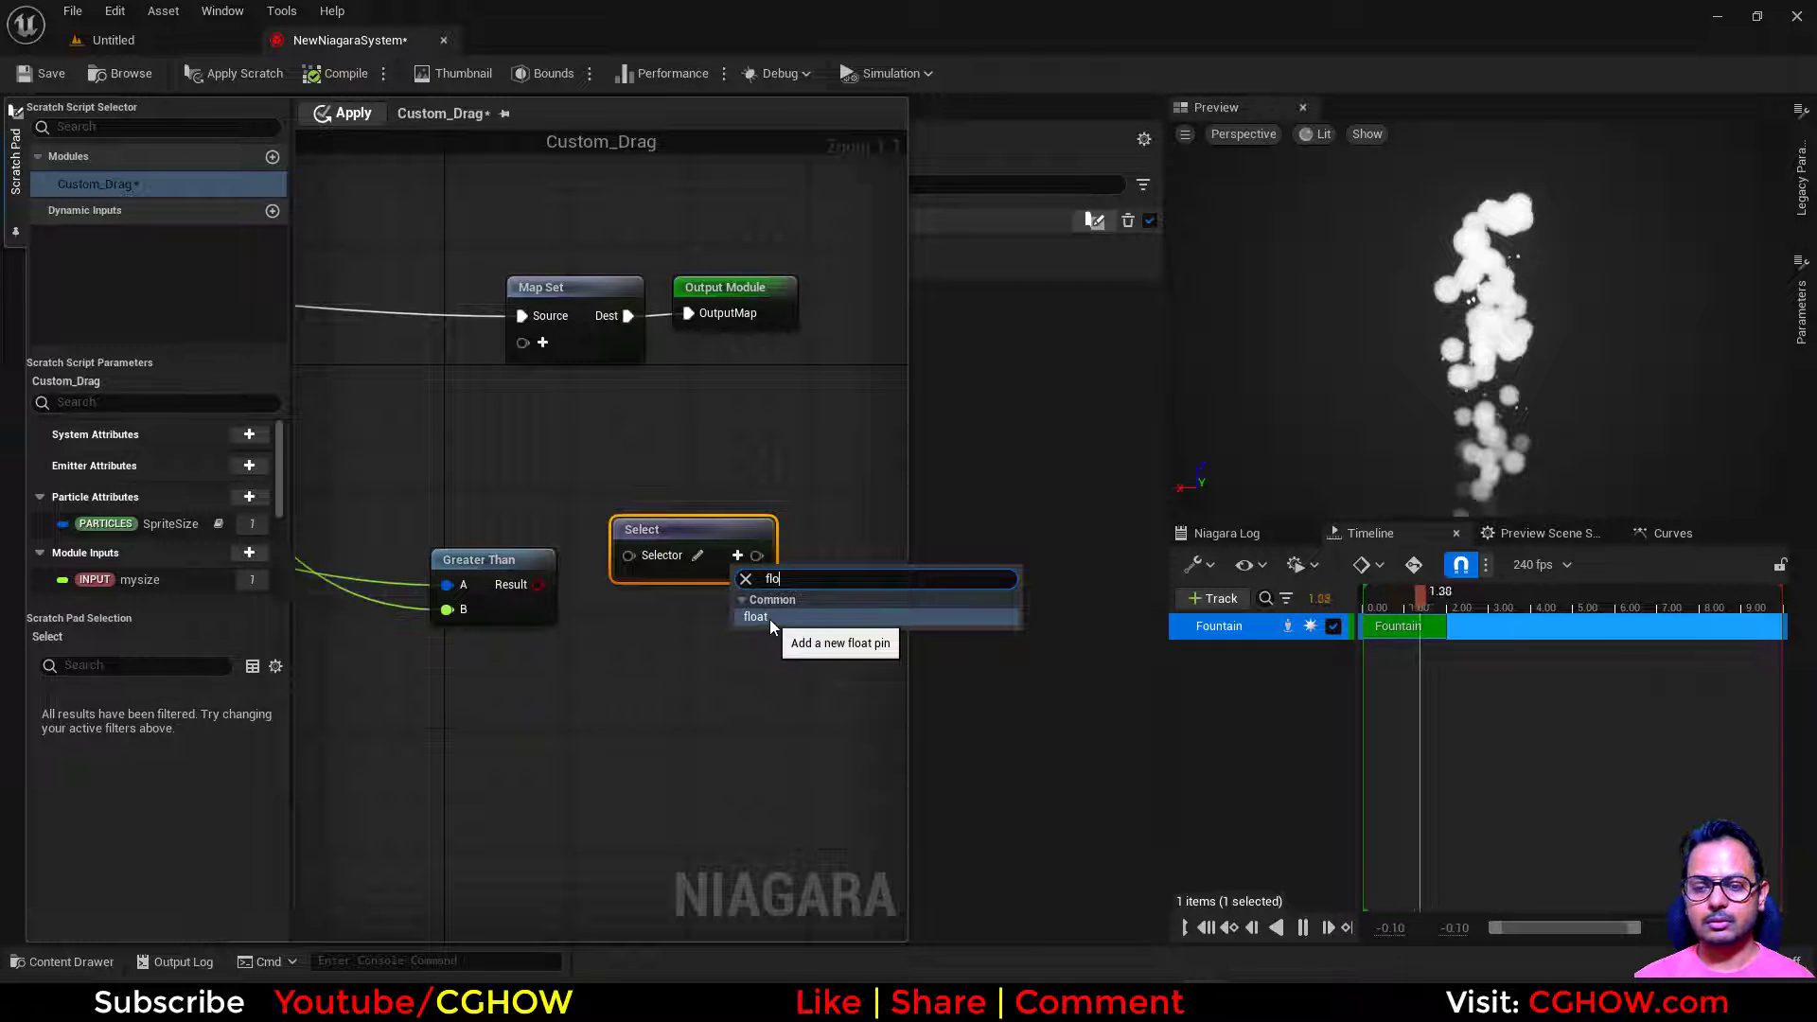
click(769, 619)
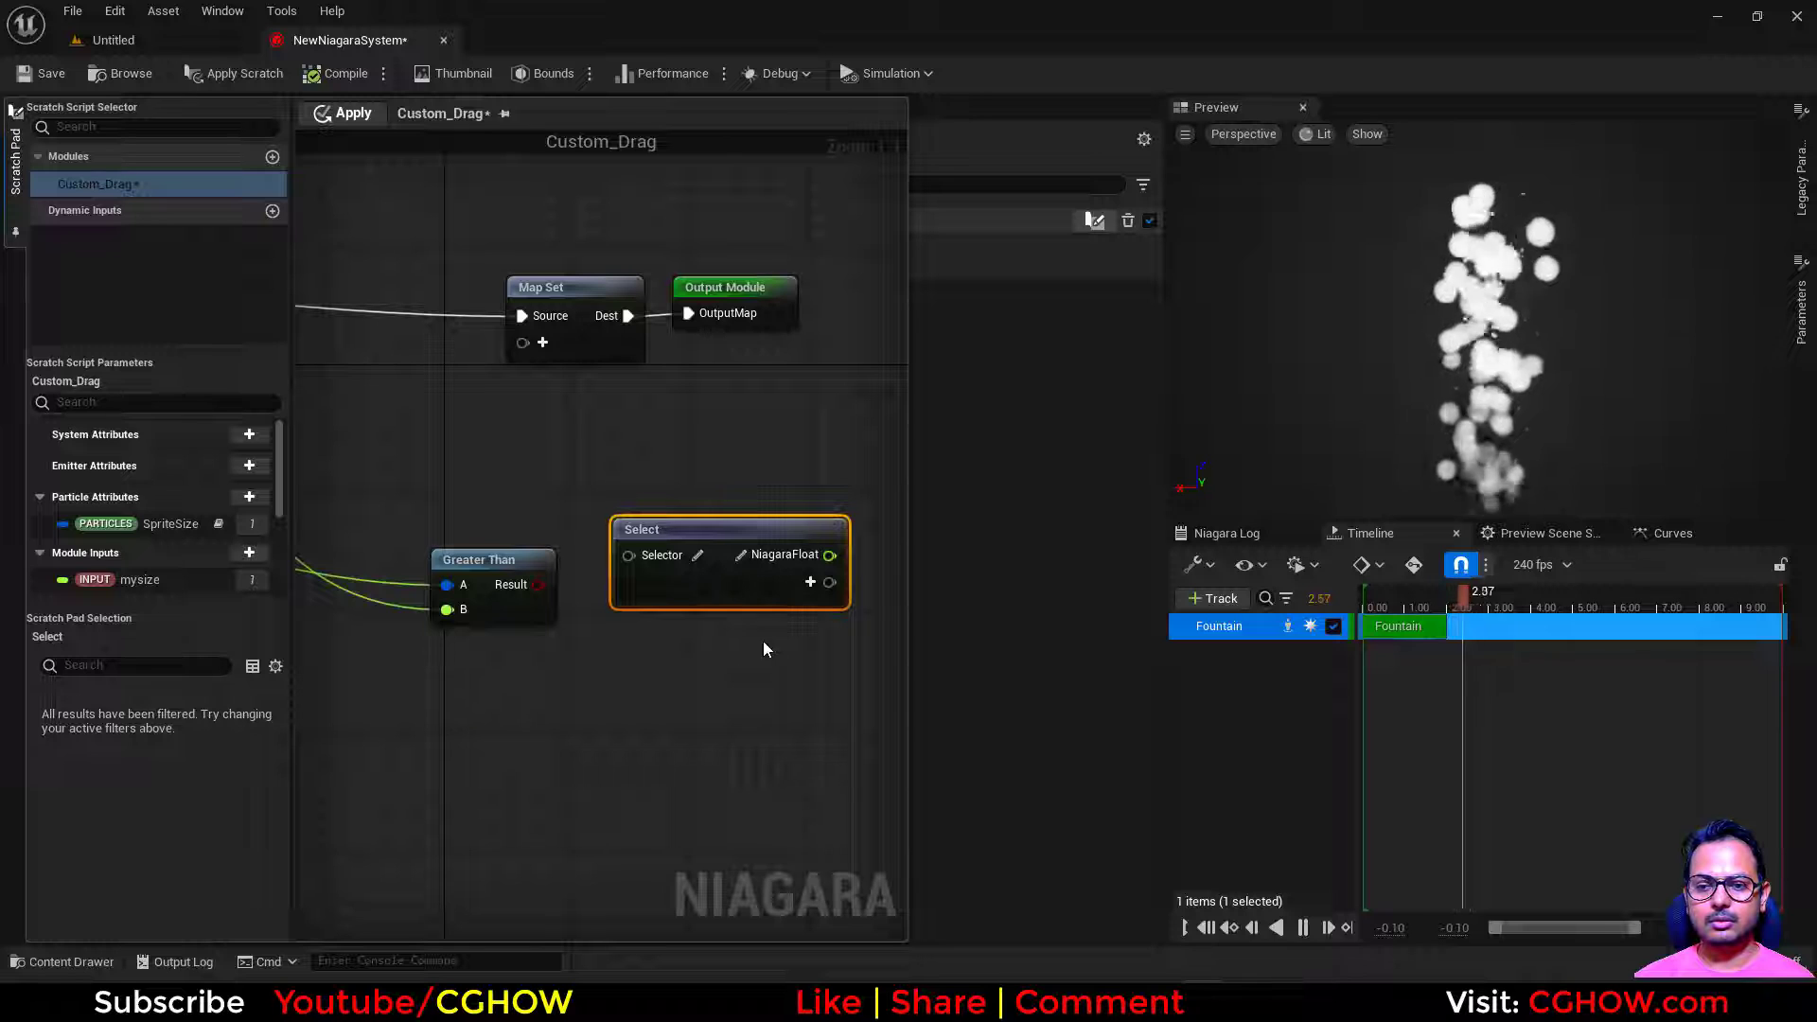
Step: Set the Select node's selector type to bool and drive it with the Greater Than result
click(705, 556)
click(731, 358)
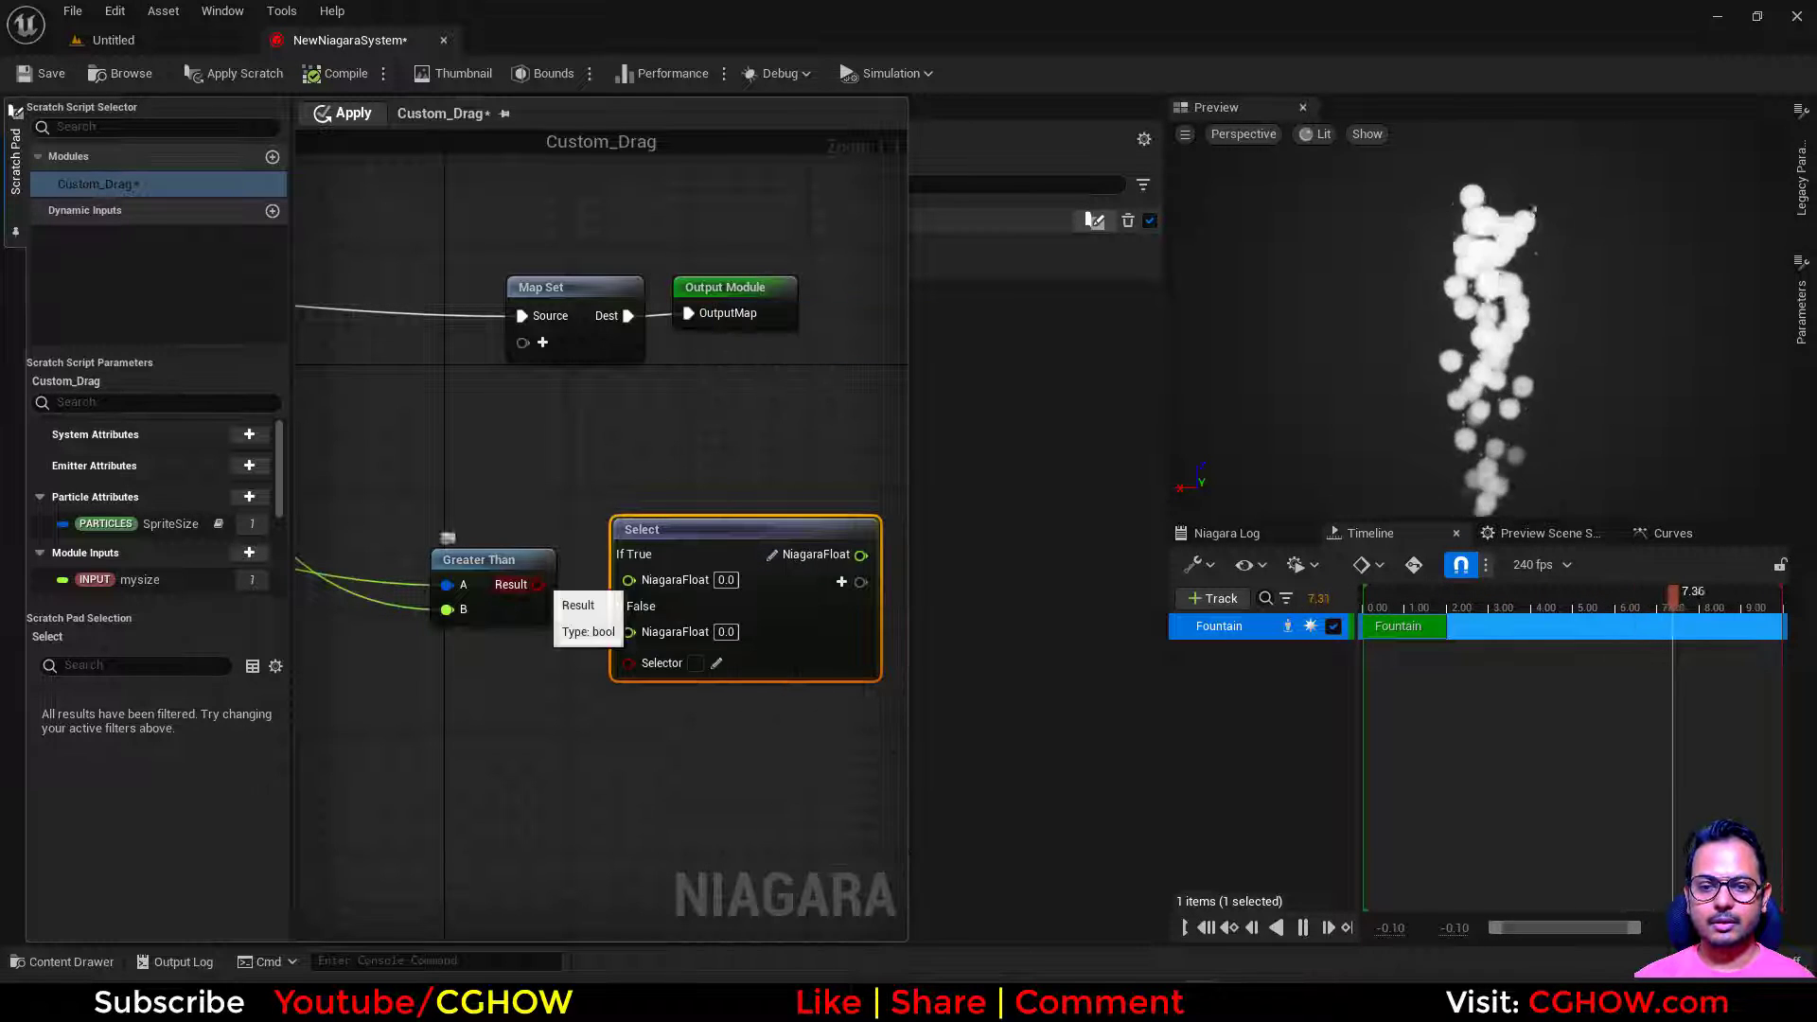
drag(538, 584, 628, 662)
drag(704, 535, 689, 474)
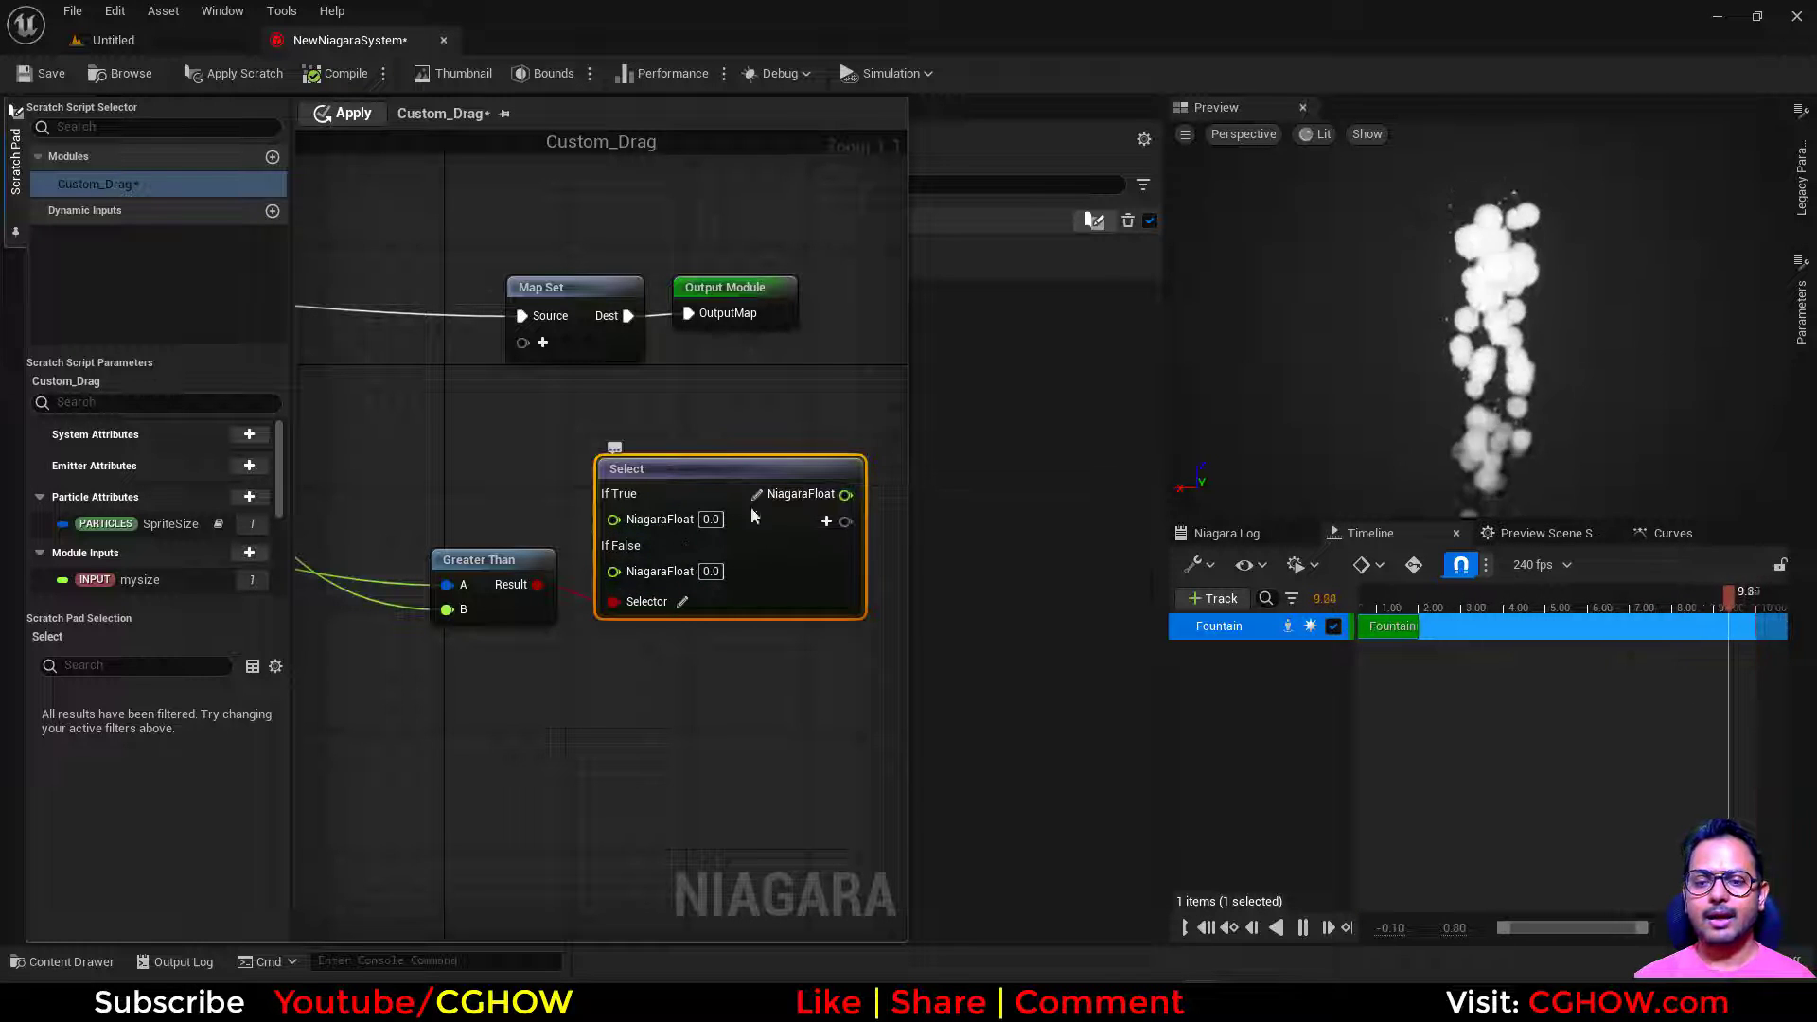
Step: Set the If True value of the Select node to 1
right_drag(721, 529, 634, 553)
click(625, 544)
text(1)
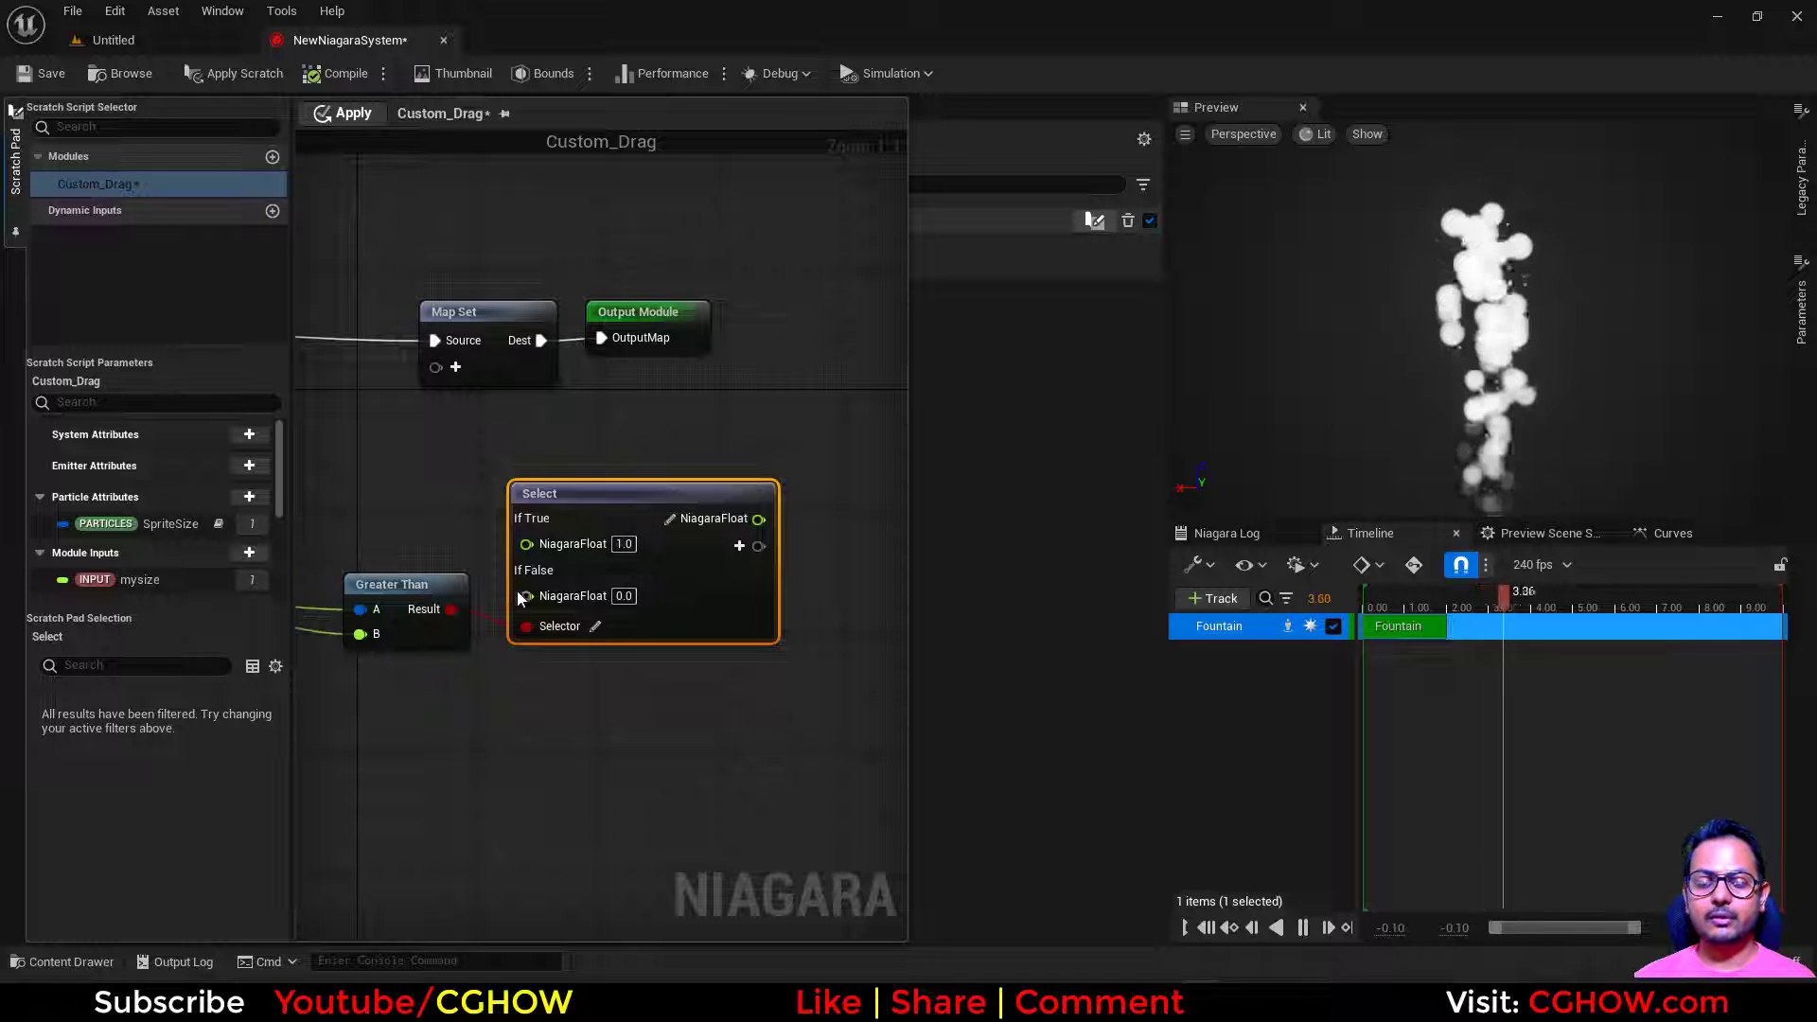
Step: Add a new float parameter to the Map Set node
right_drag(518, 598, 588, 571)
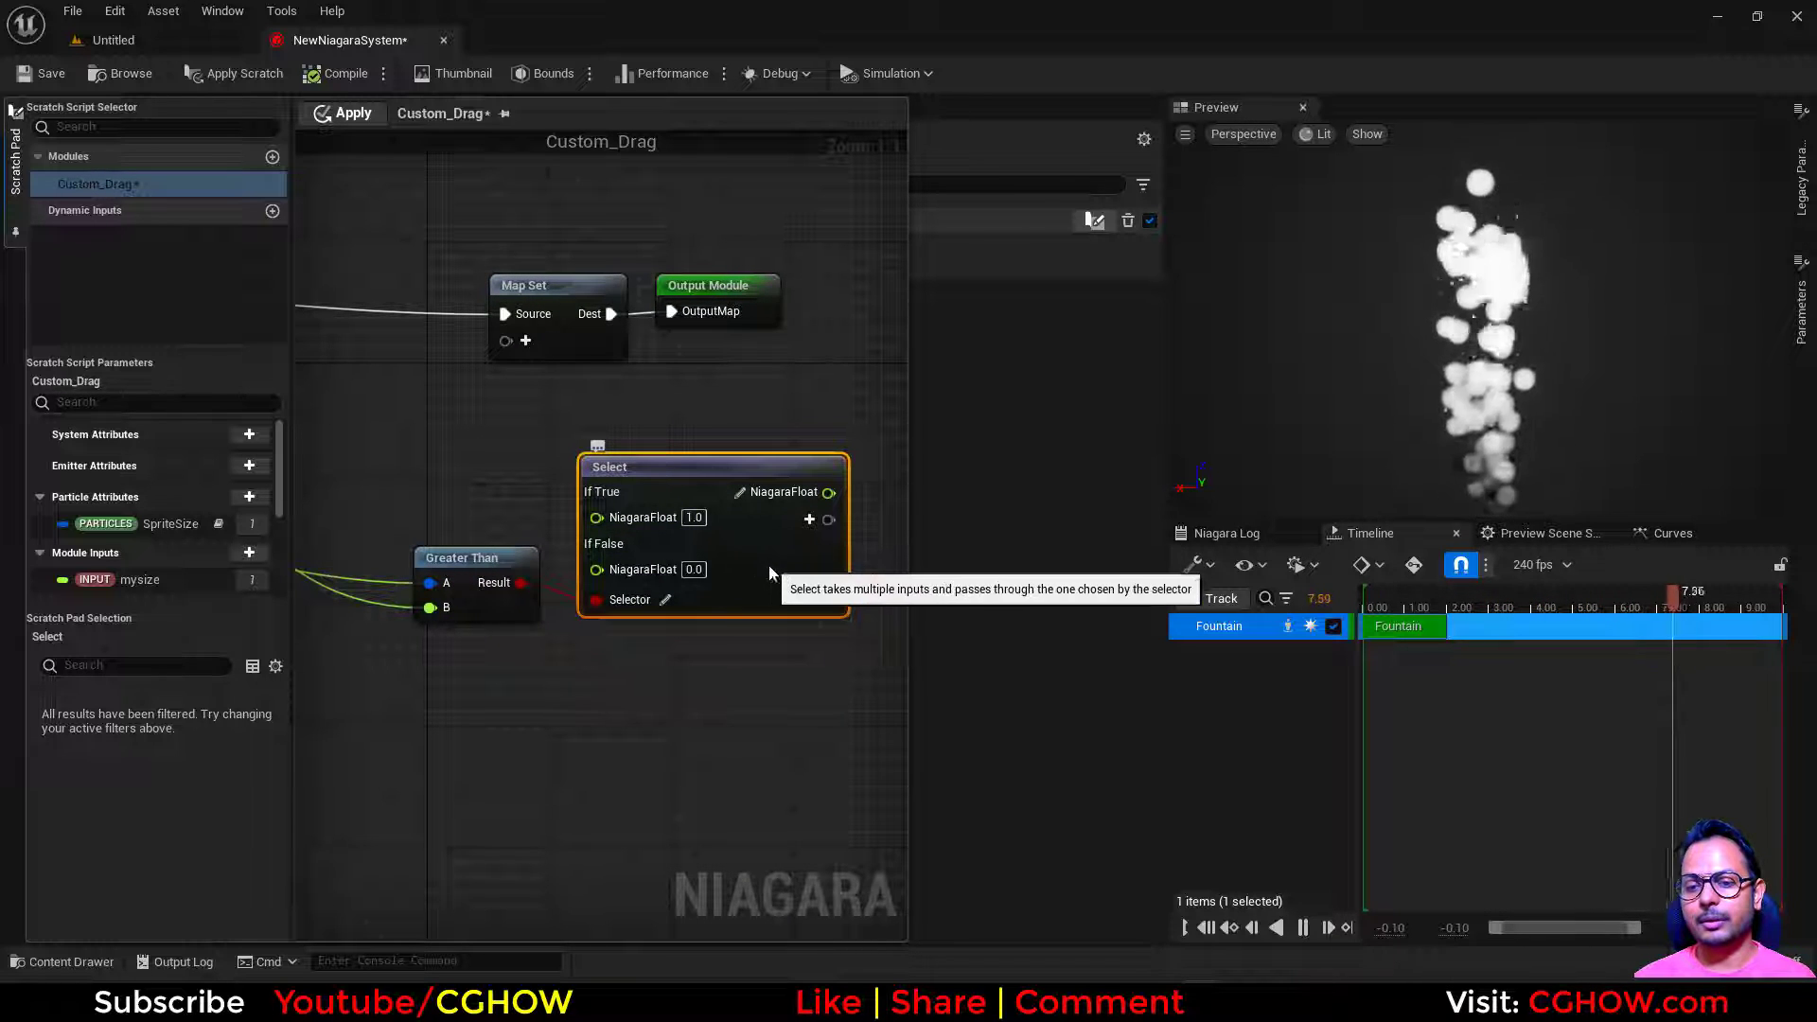
click(526, 341)
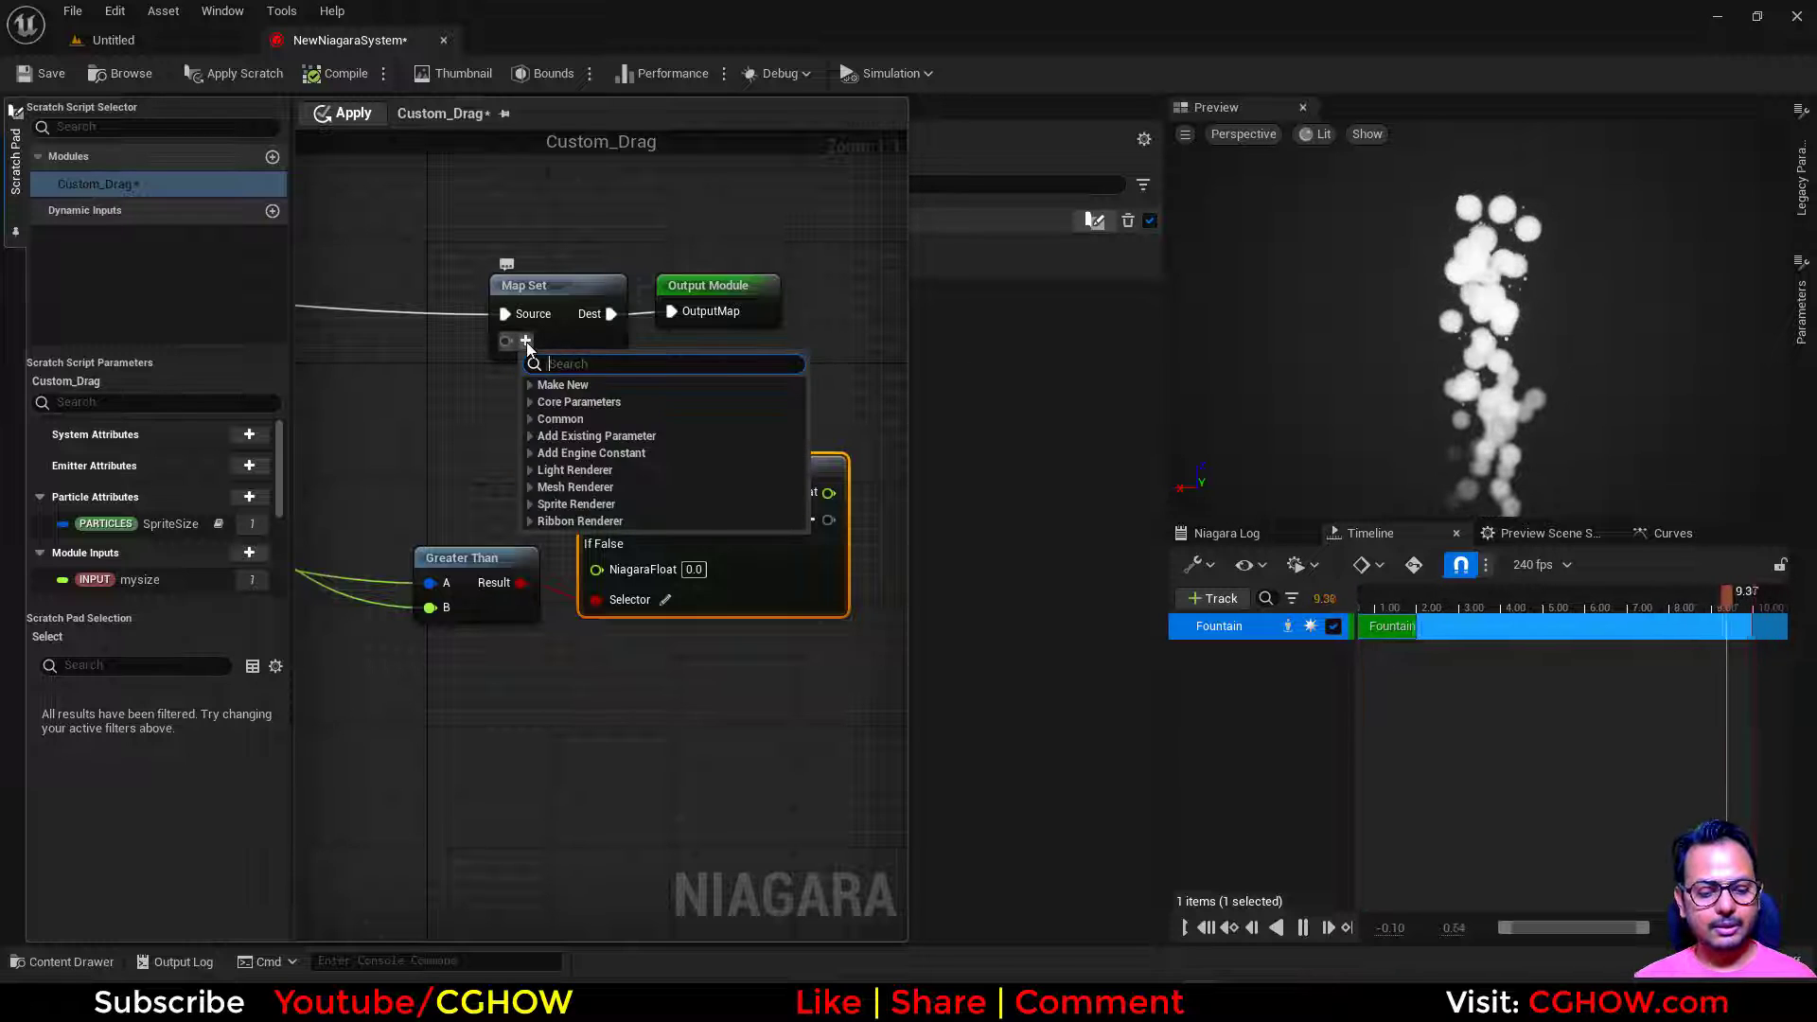
text(fl)
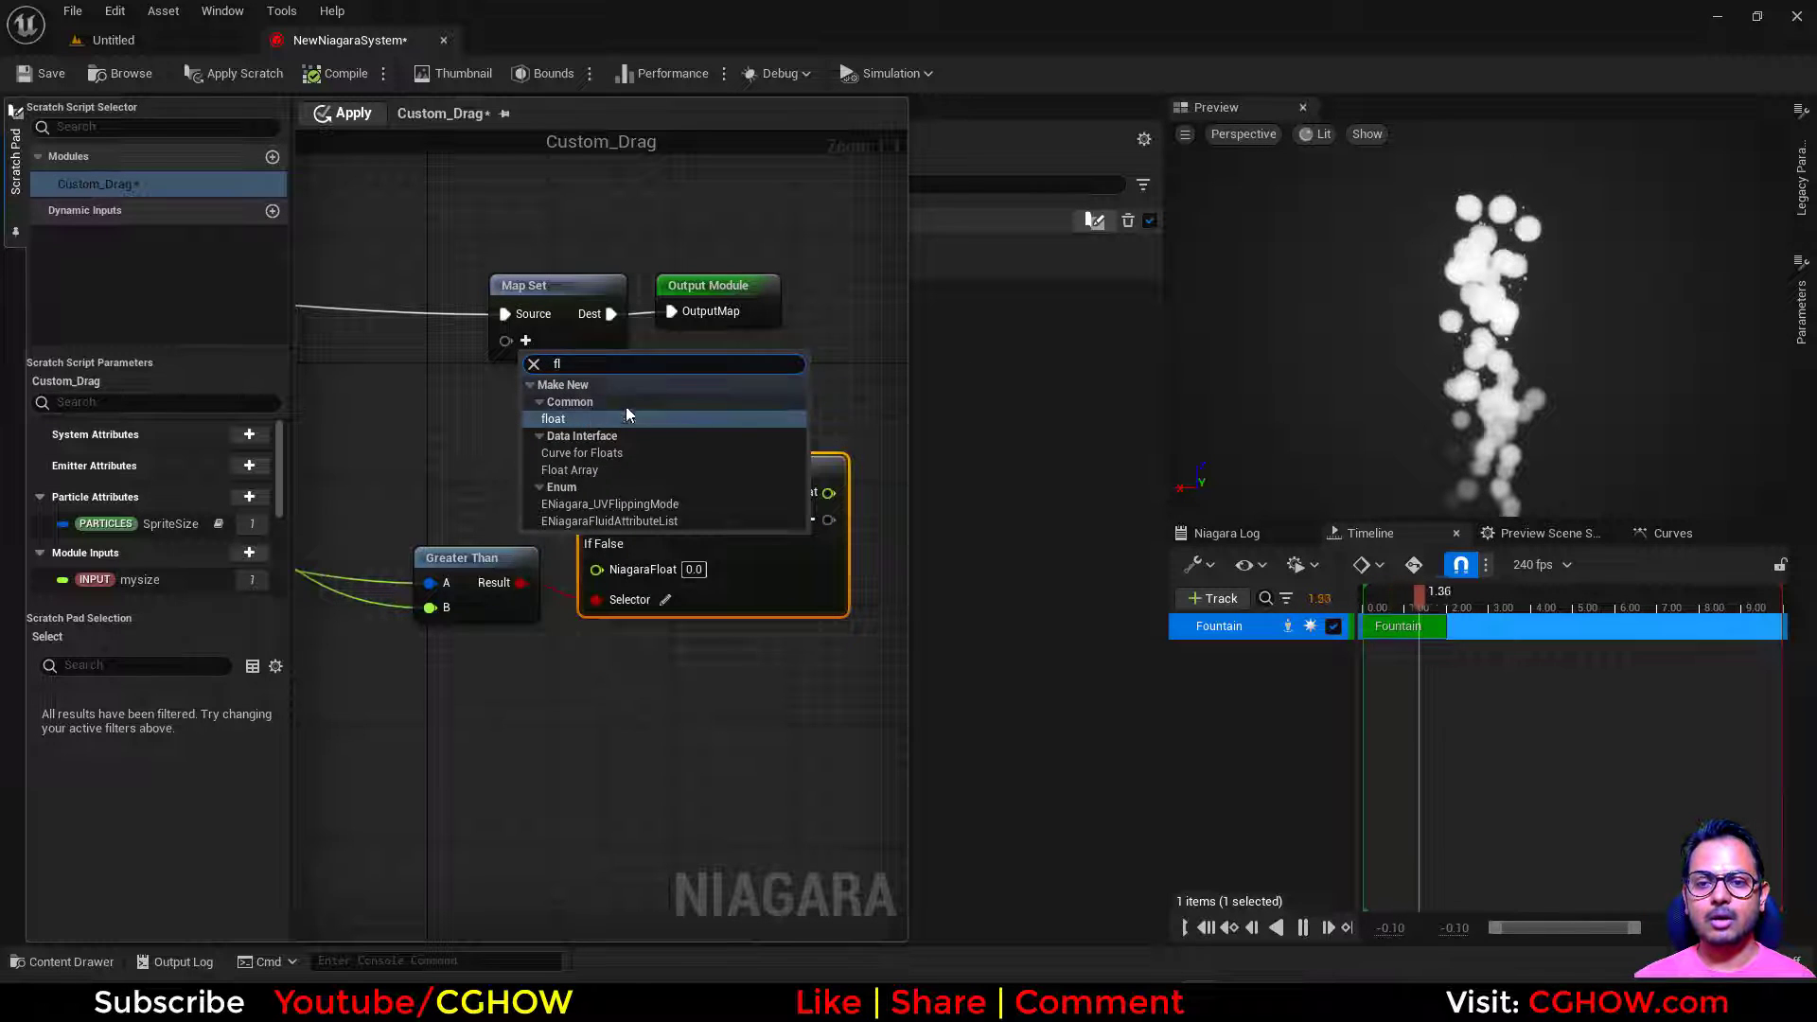
click(591, 418)
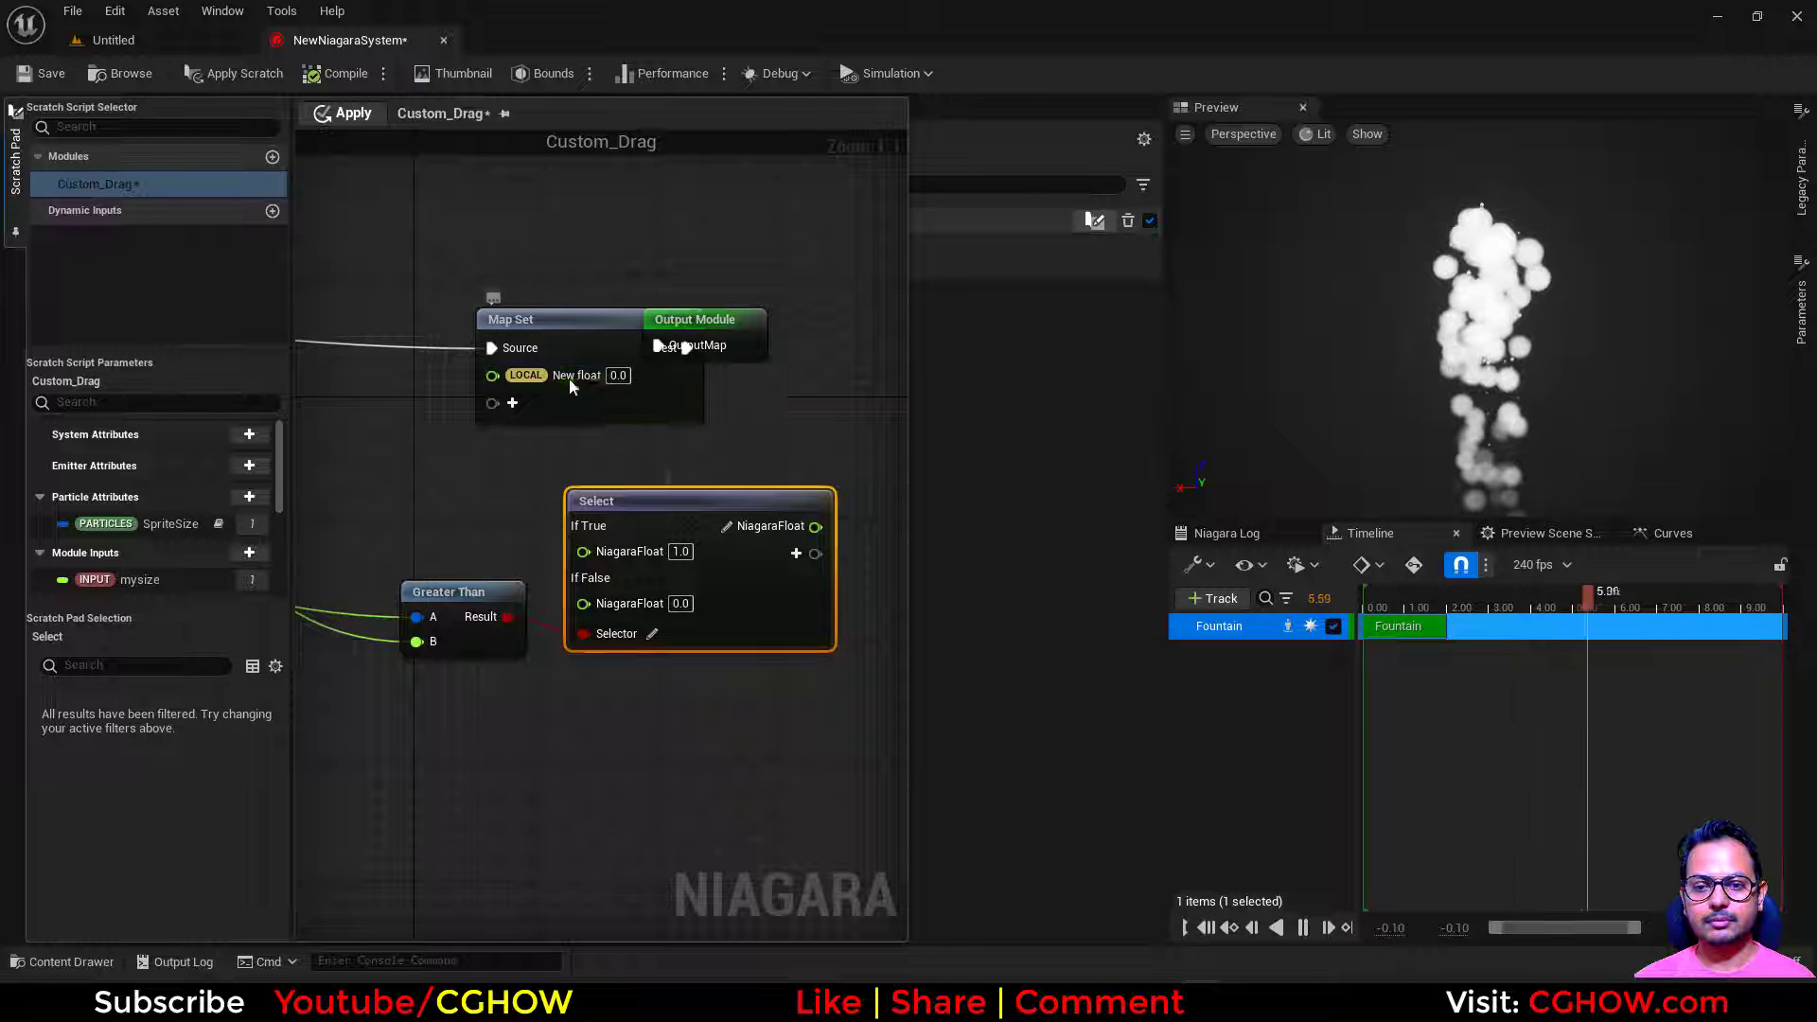
Step: Rename the Map Set node's new float parameter as ifsize
right_click(570, 380)
mouse_move(629, 568)
click(626, 521)
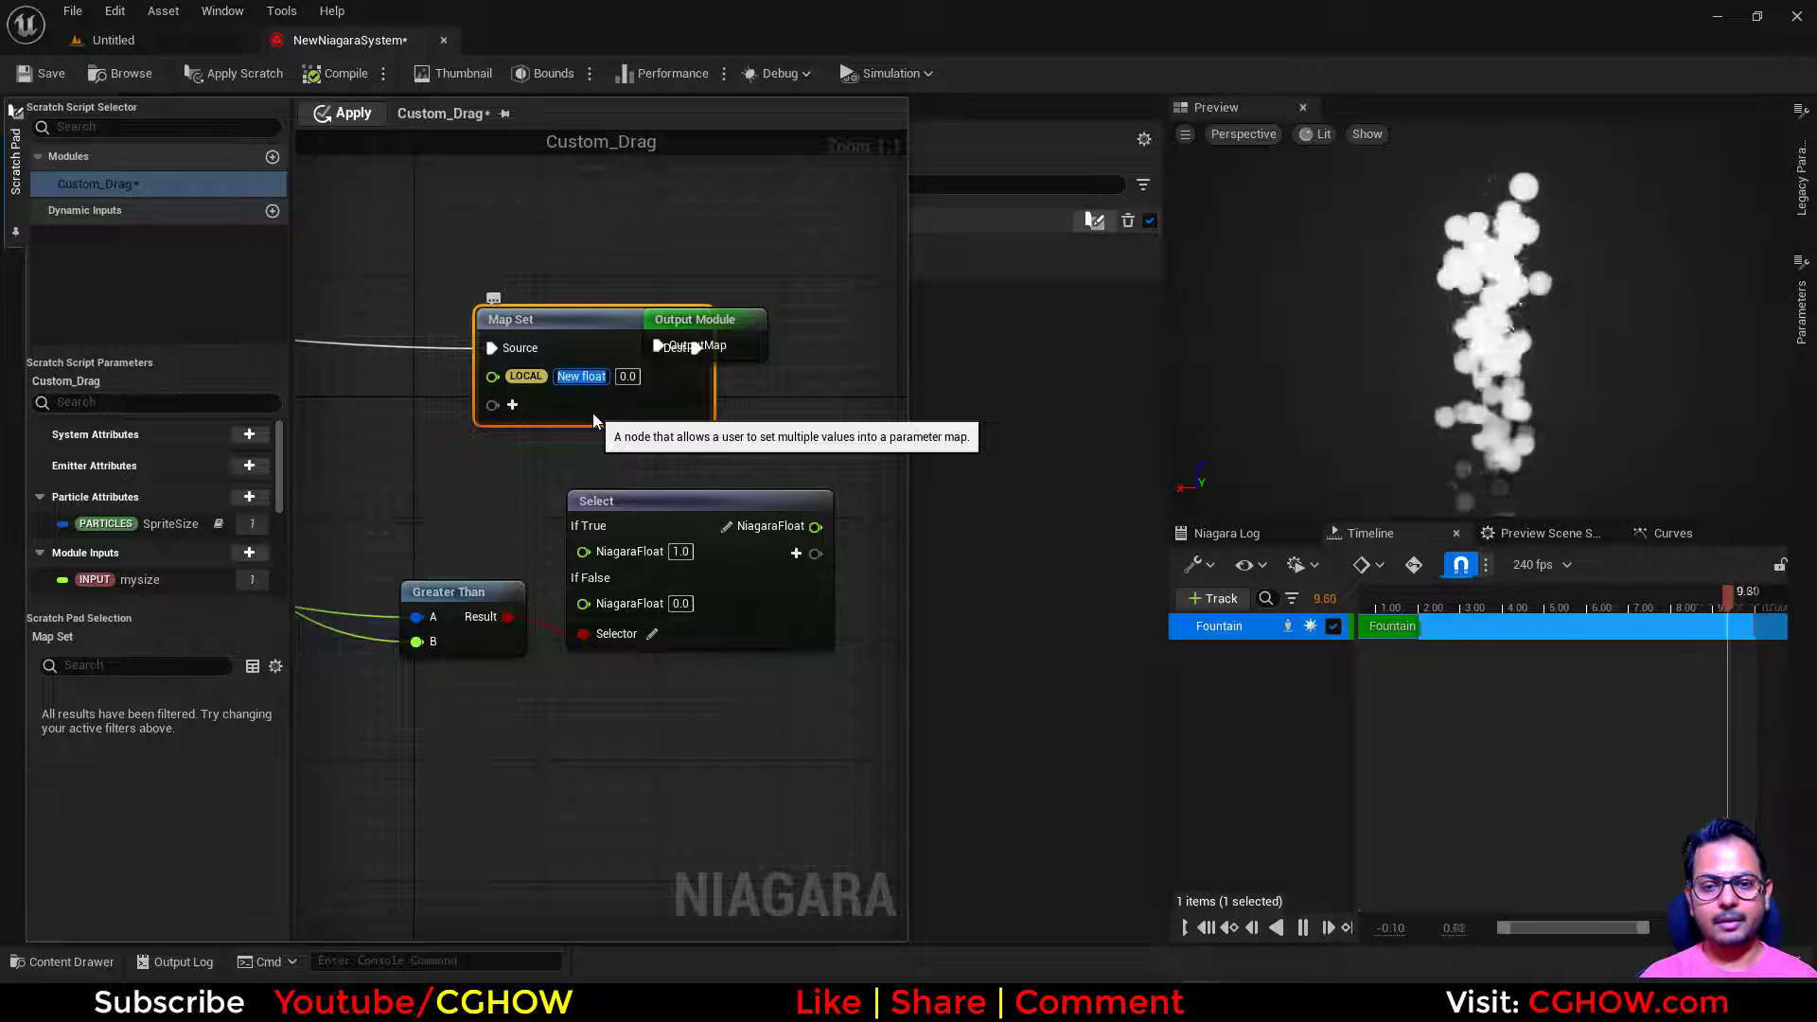
text(m)
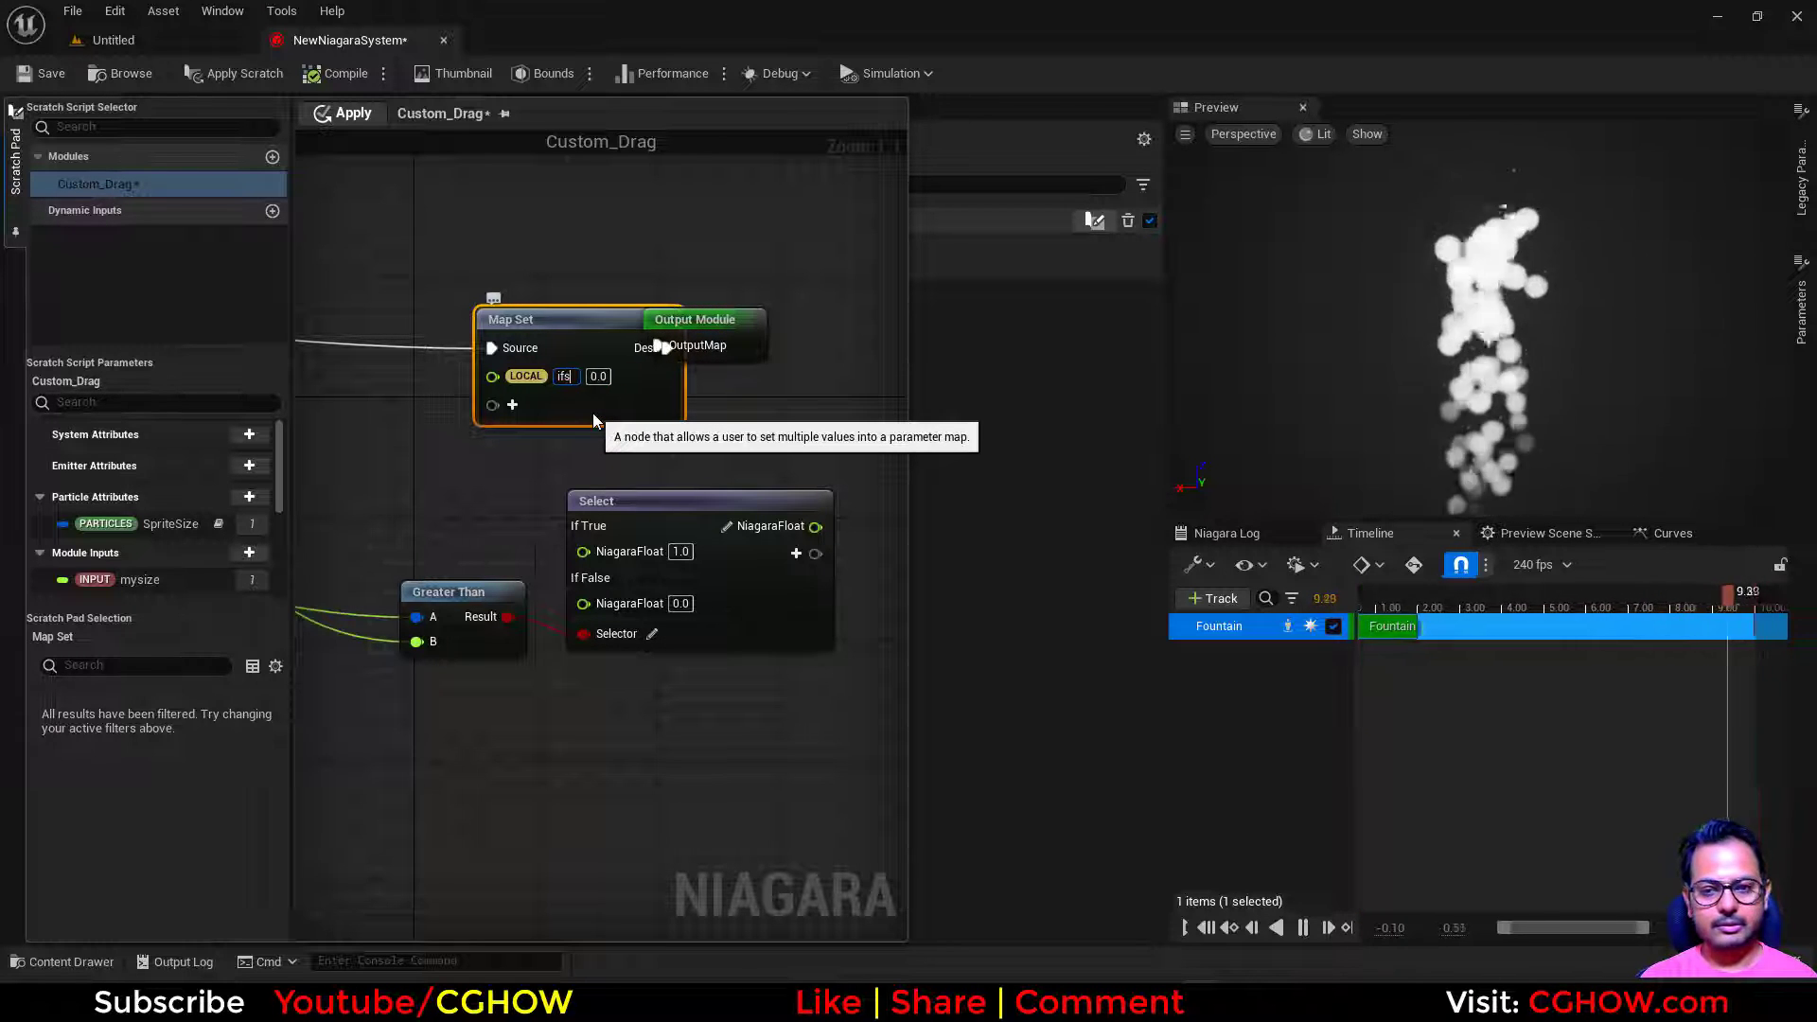
key(Return)
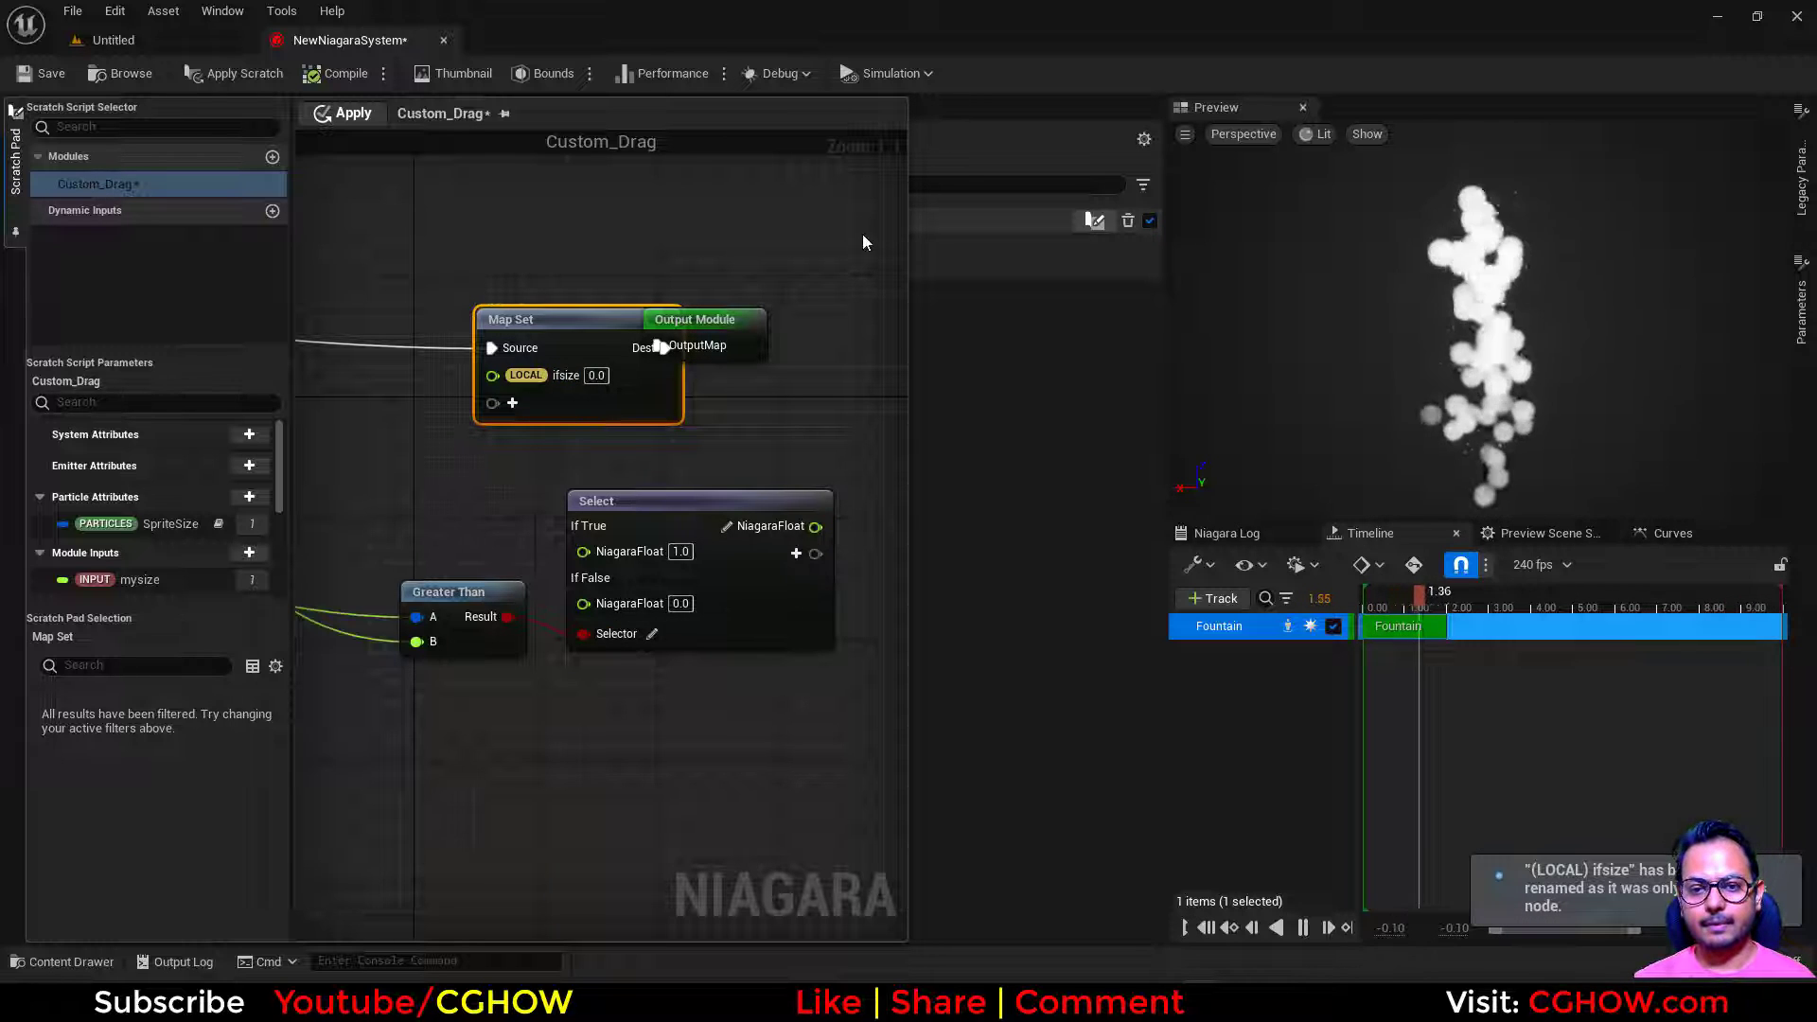
Step: Change the namespace of the ifsize parameter on the Map Set node to PARTICLES
right_click(542, 383)
mouse_move(662, 556)
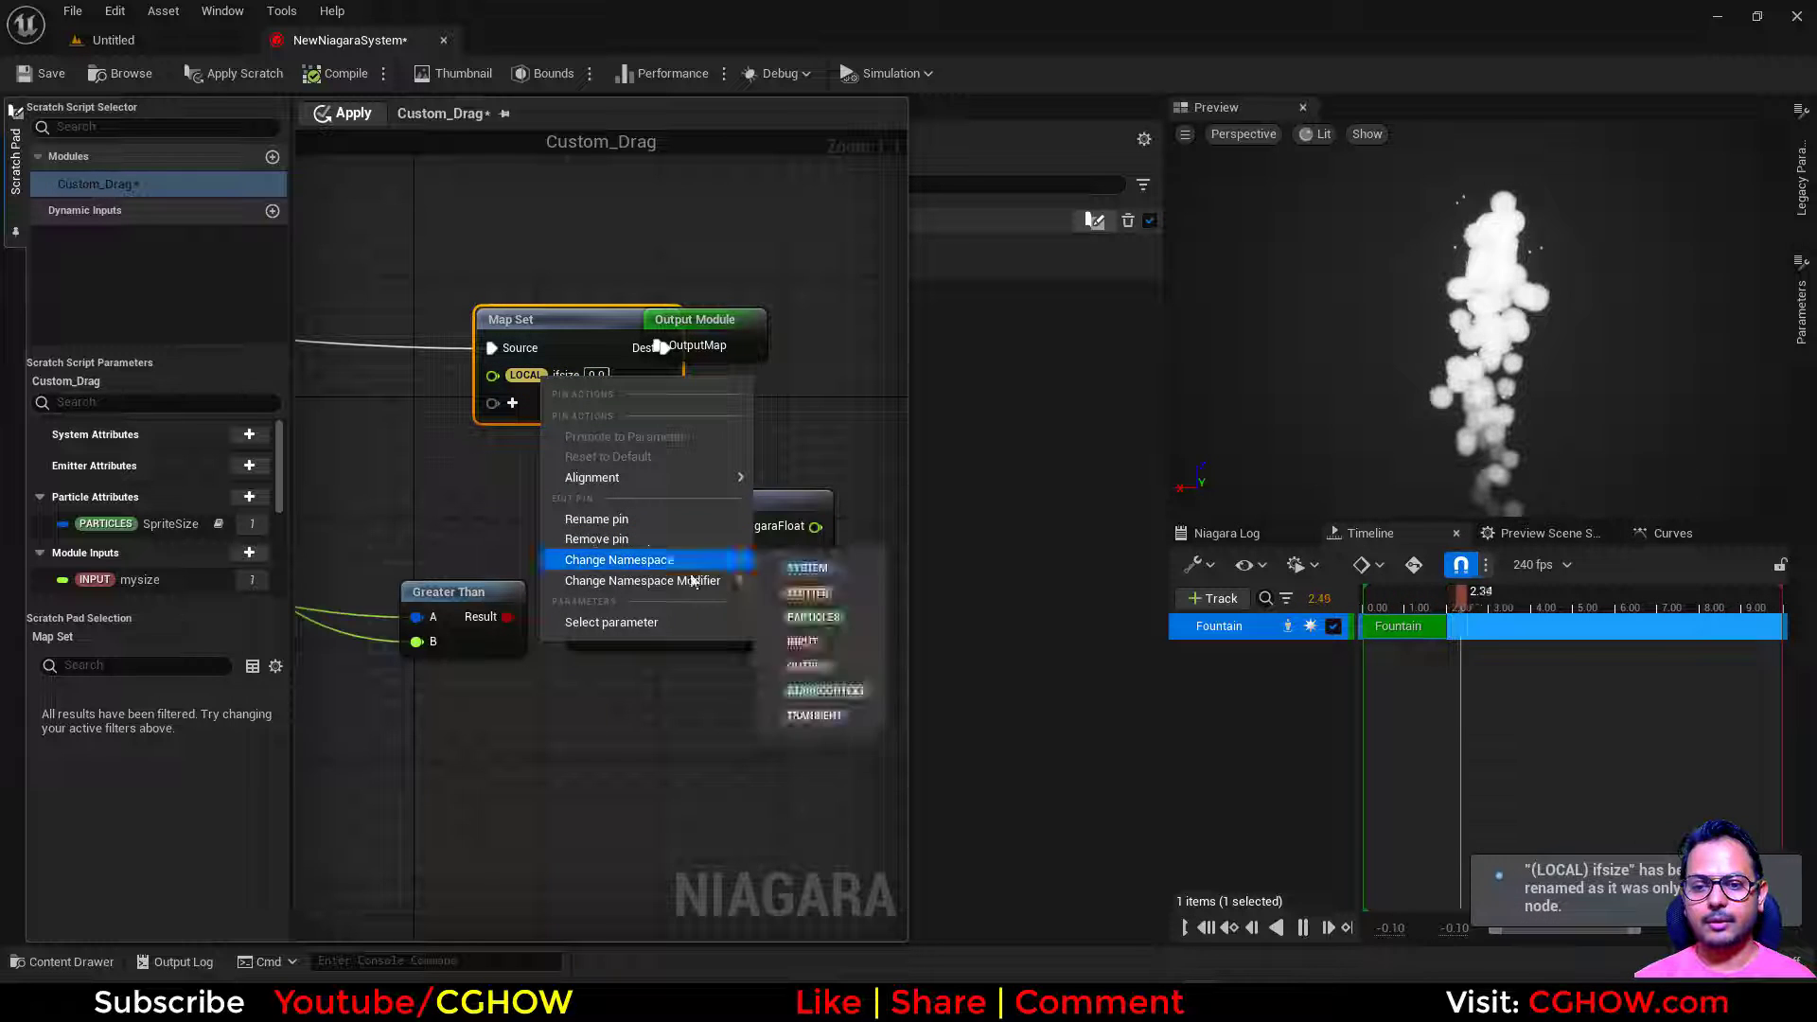
click(838, 619)
Step: Connect the Select node's float output to PARTICLES ifsize, apply the Custom_Drag scratch script and return to the system overview
drag(488, 405, 493, 377)
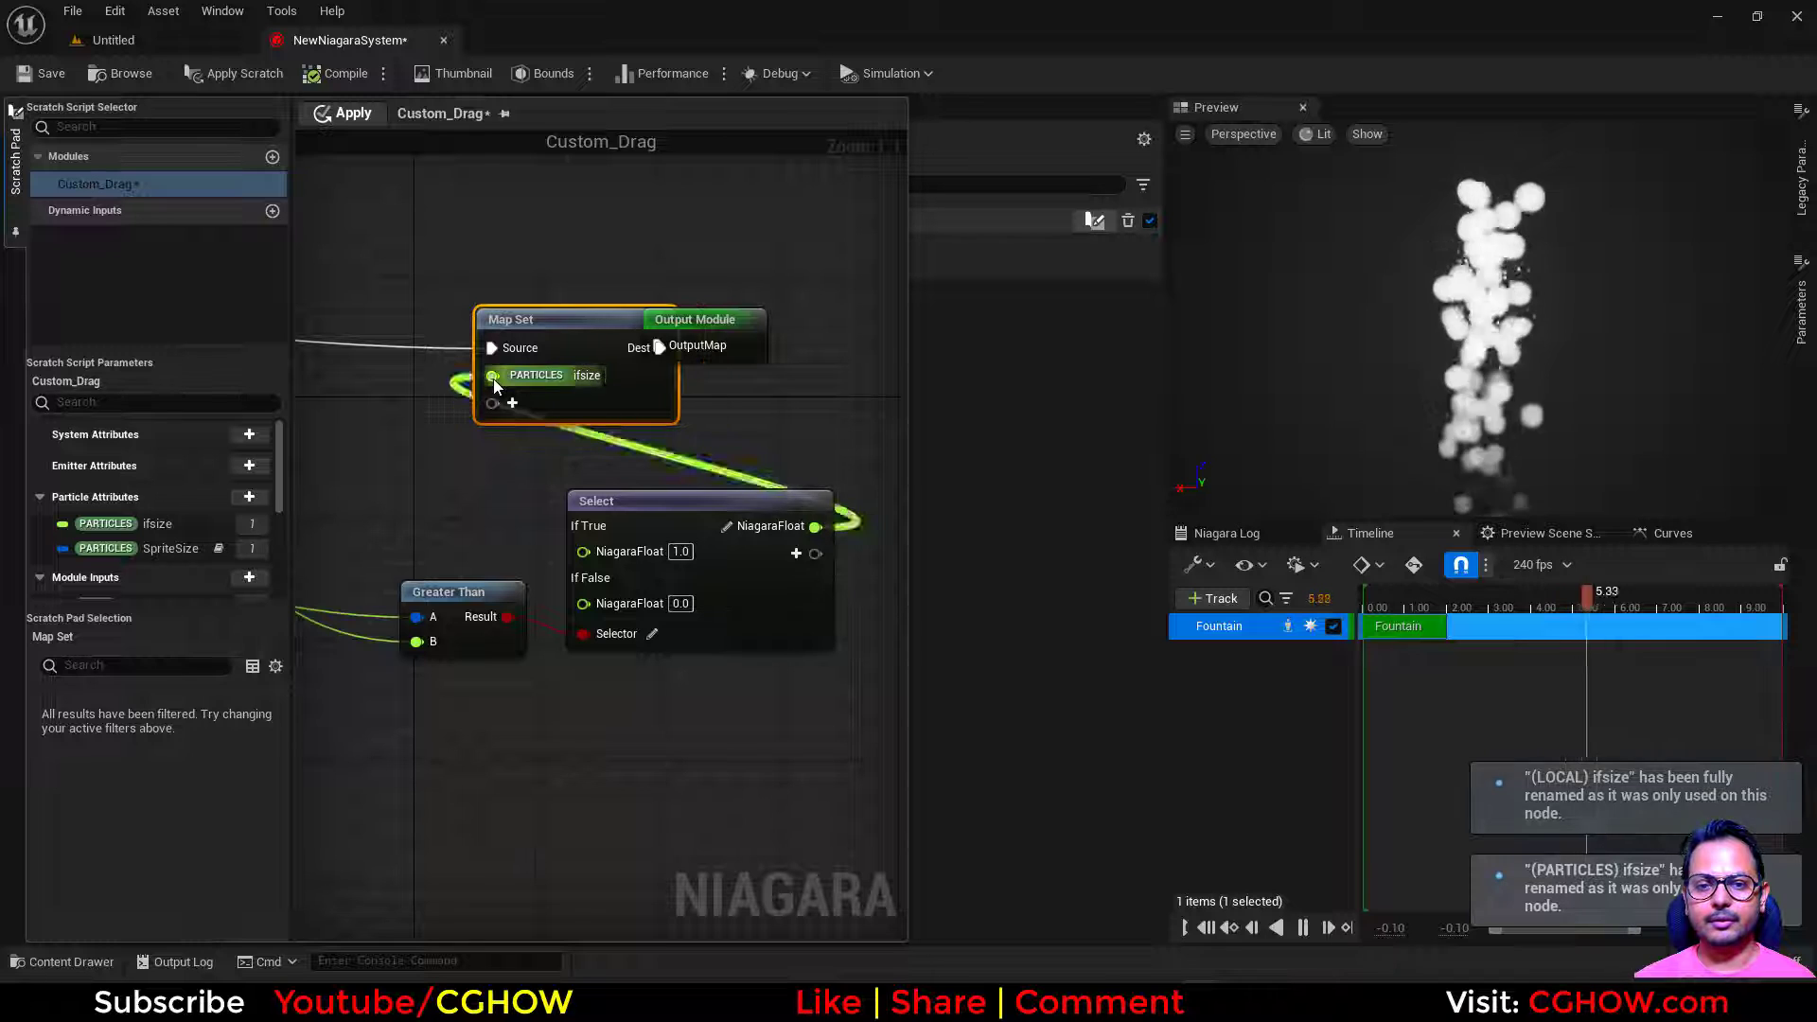
click(345, 113)
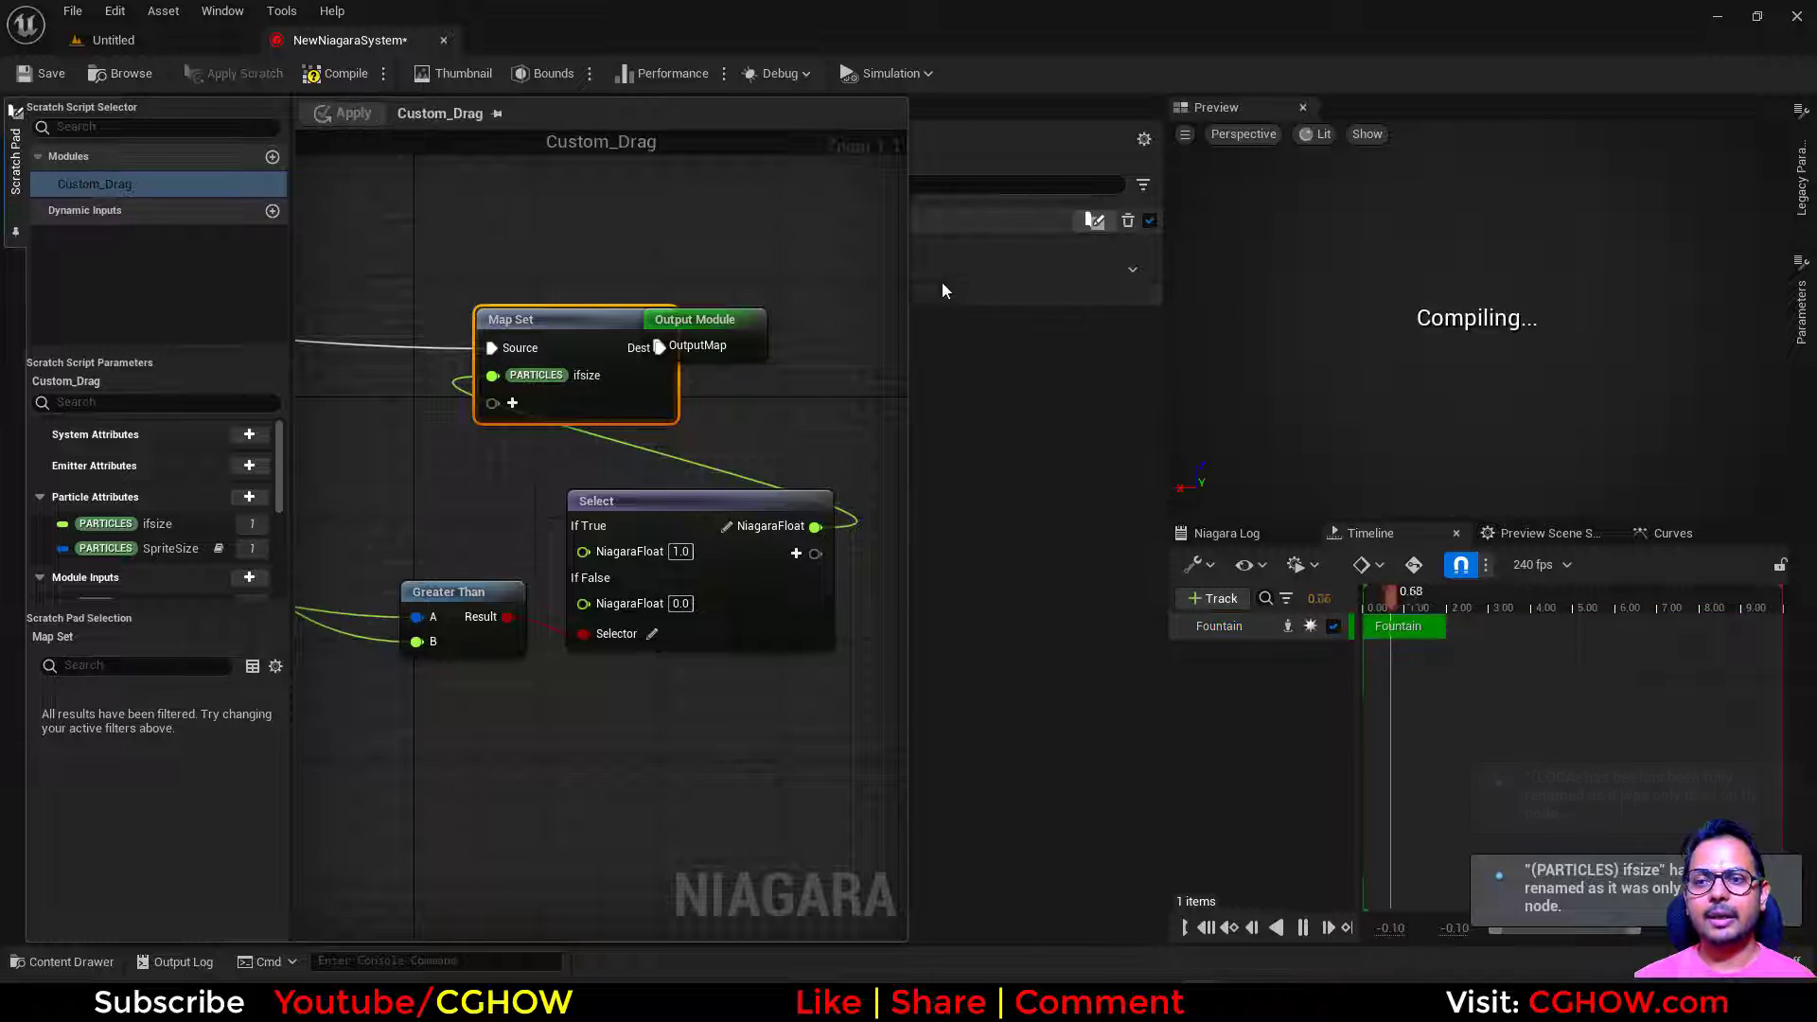
click(1048, 466)
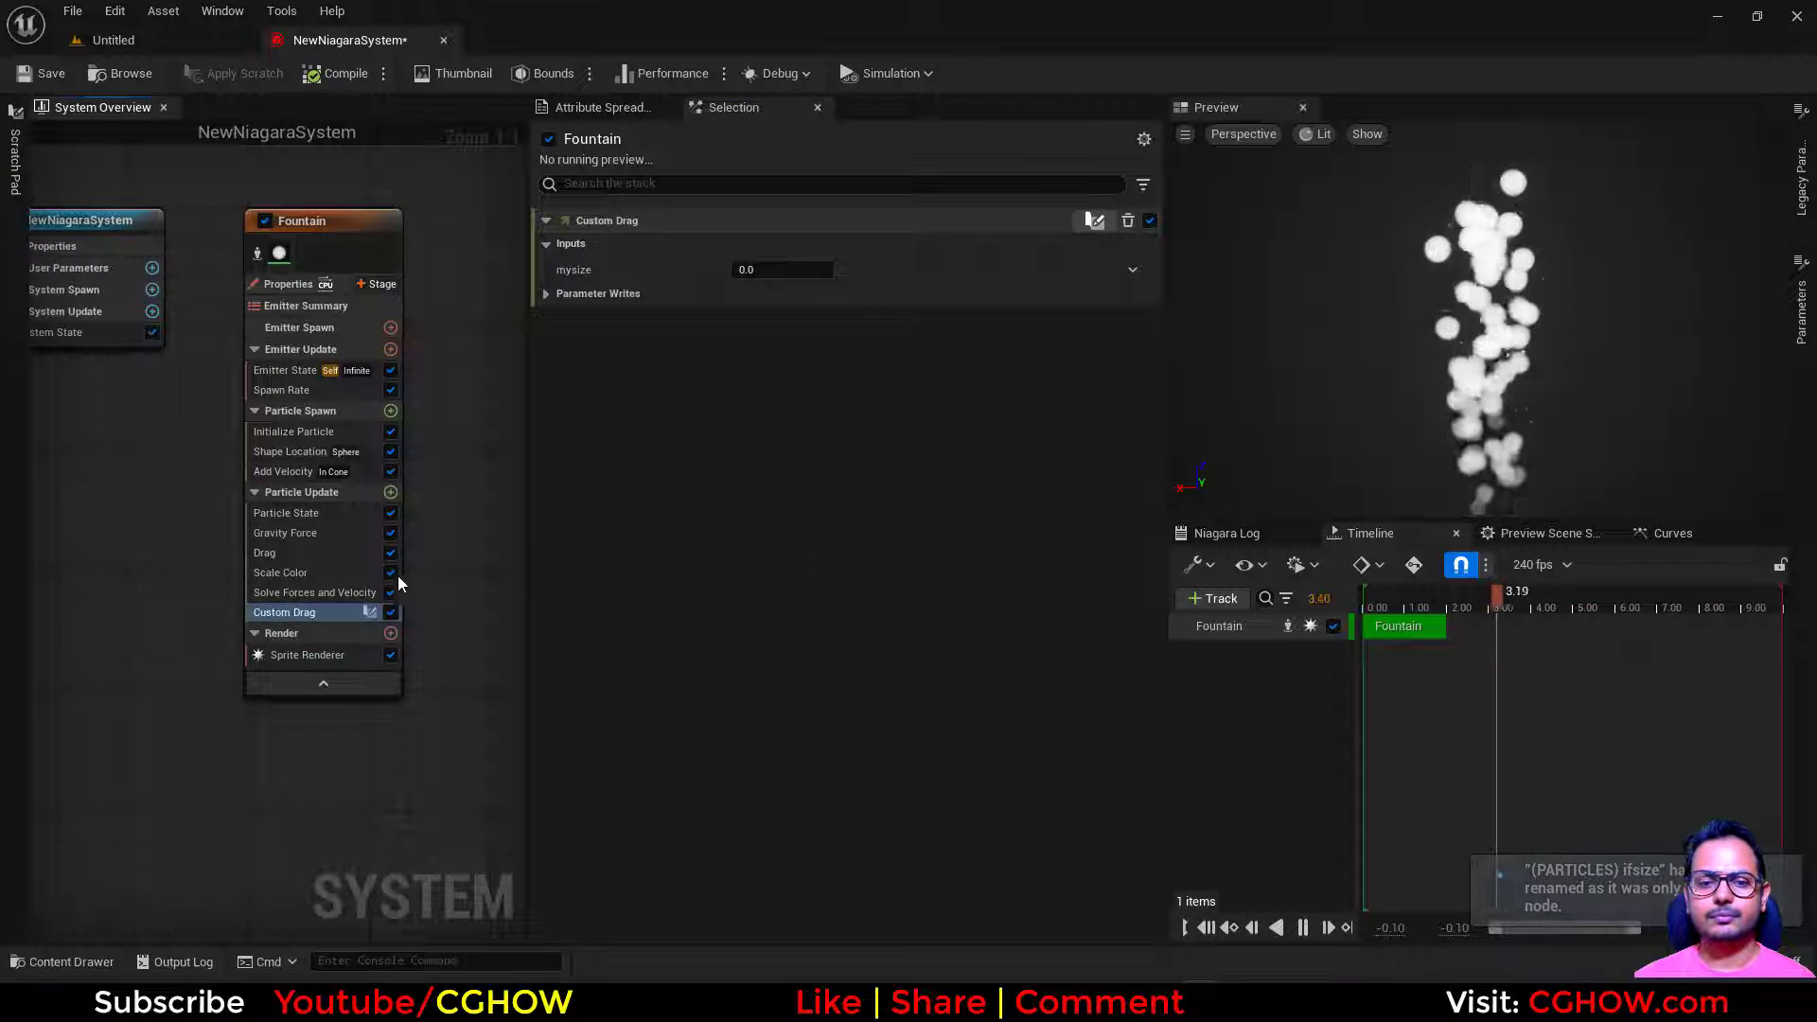
Step: Drive the Drag module's Drag input with a Lerp Float and set its B value to 10
click(284, 552)
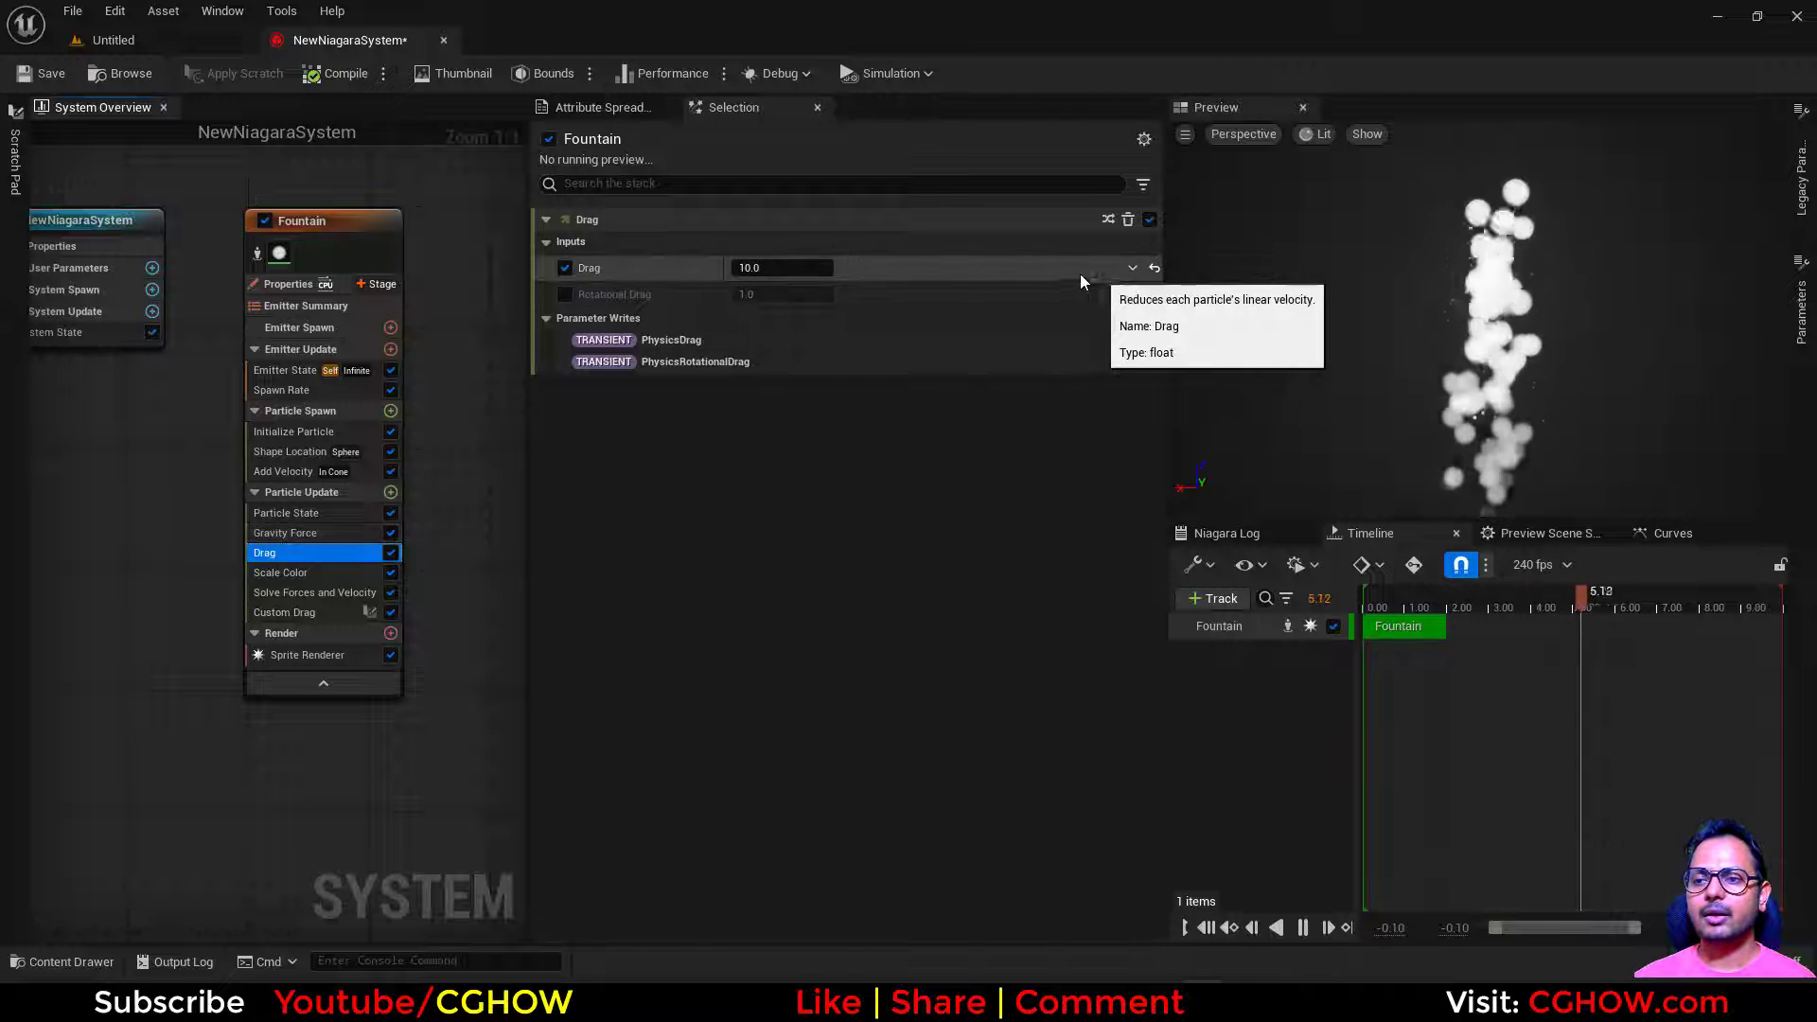
click(1133, 268)
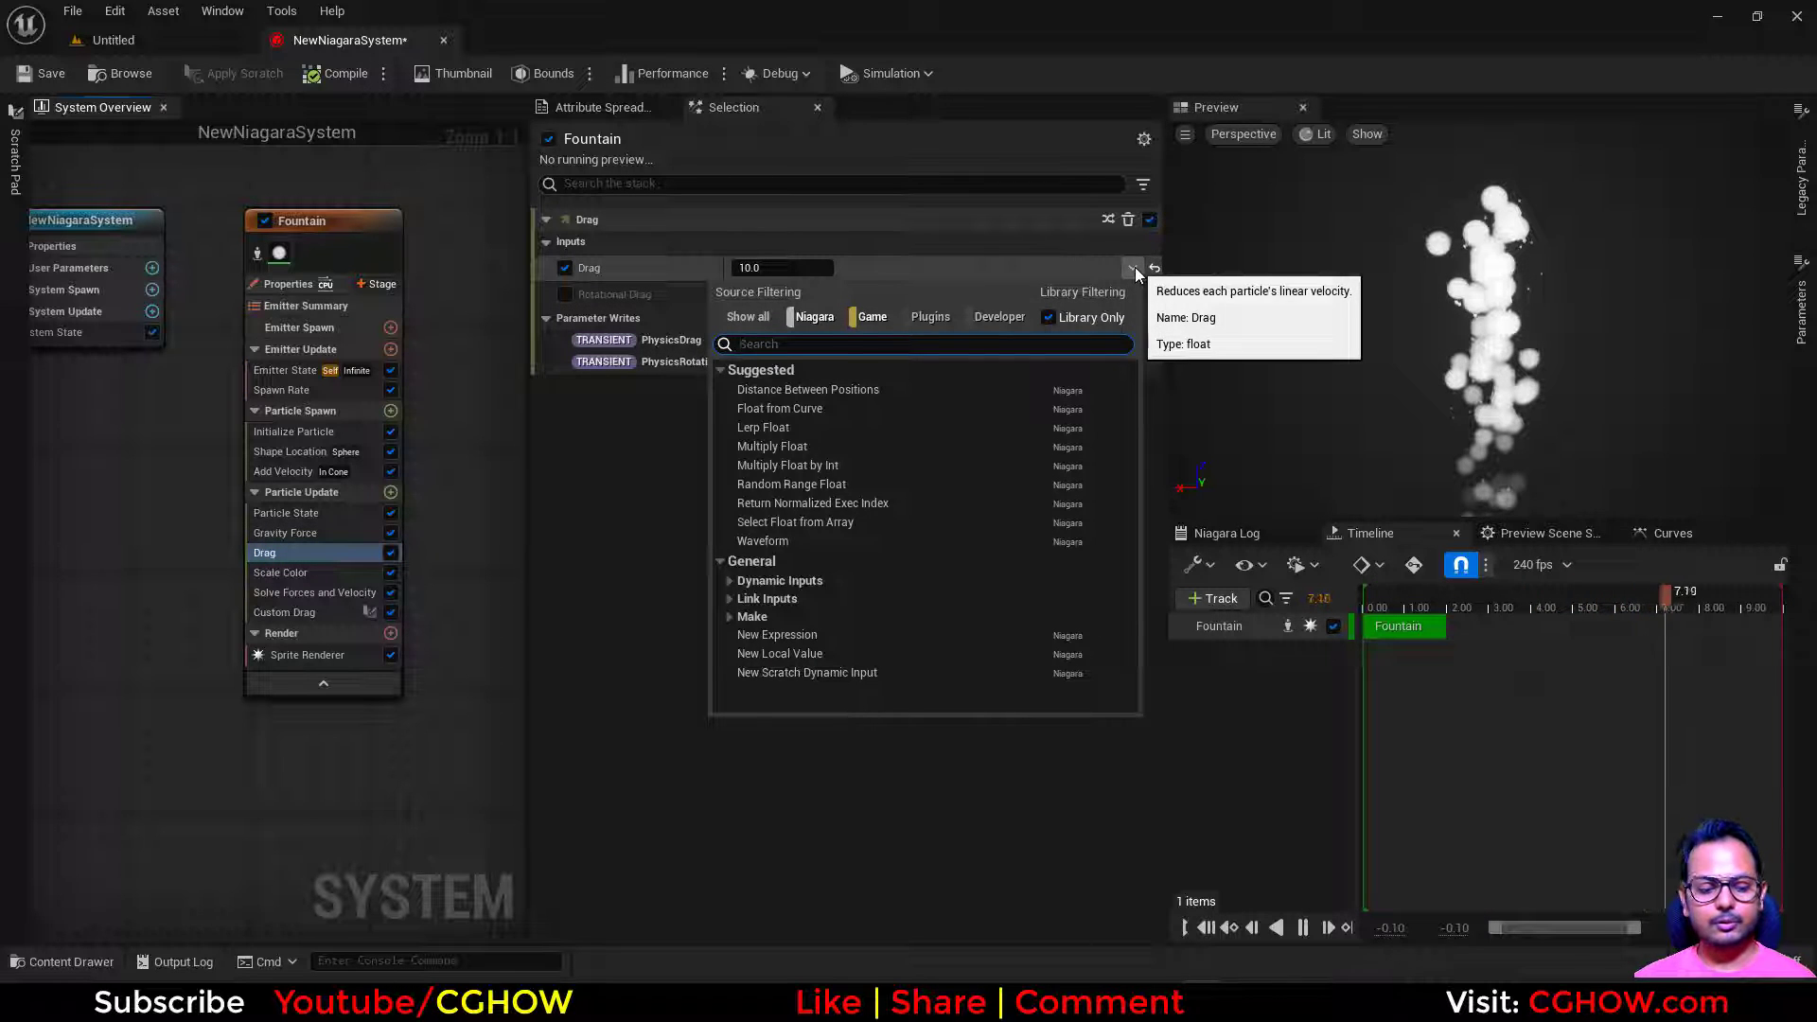
text(lerp)
click(787, 392)
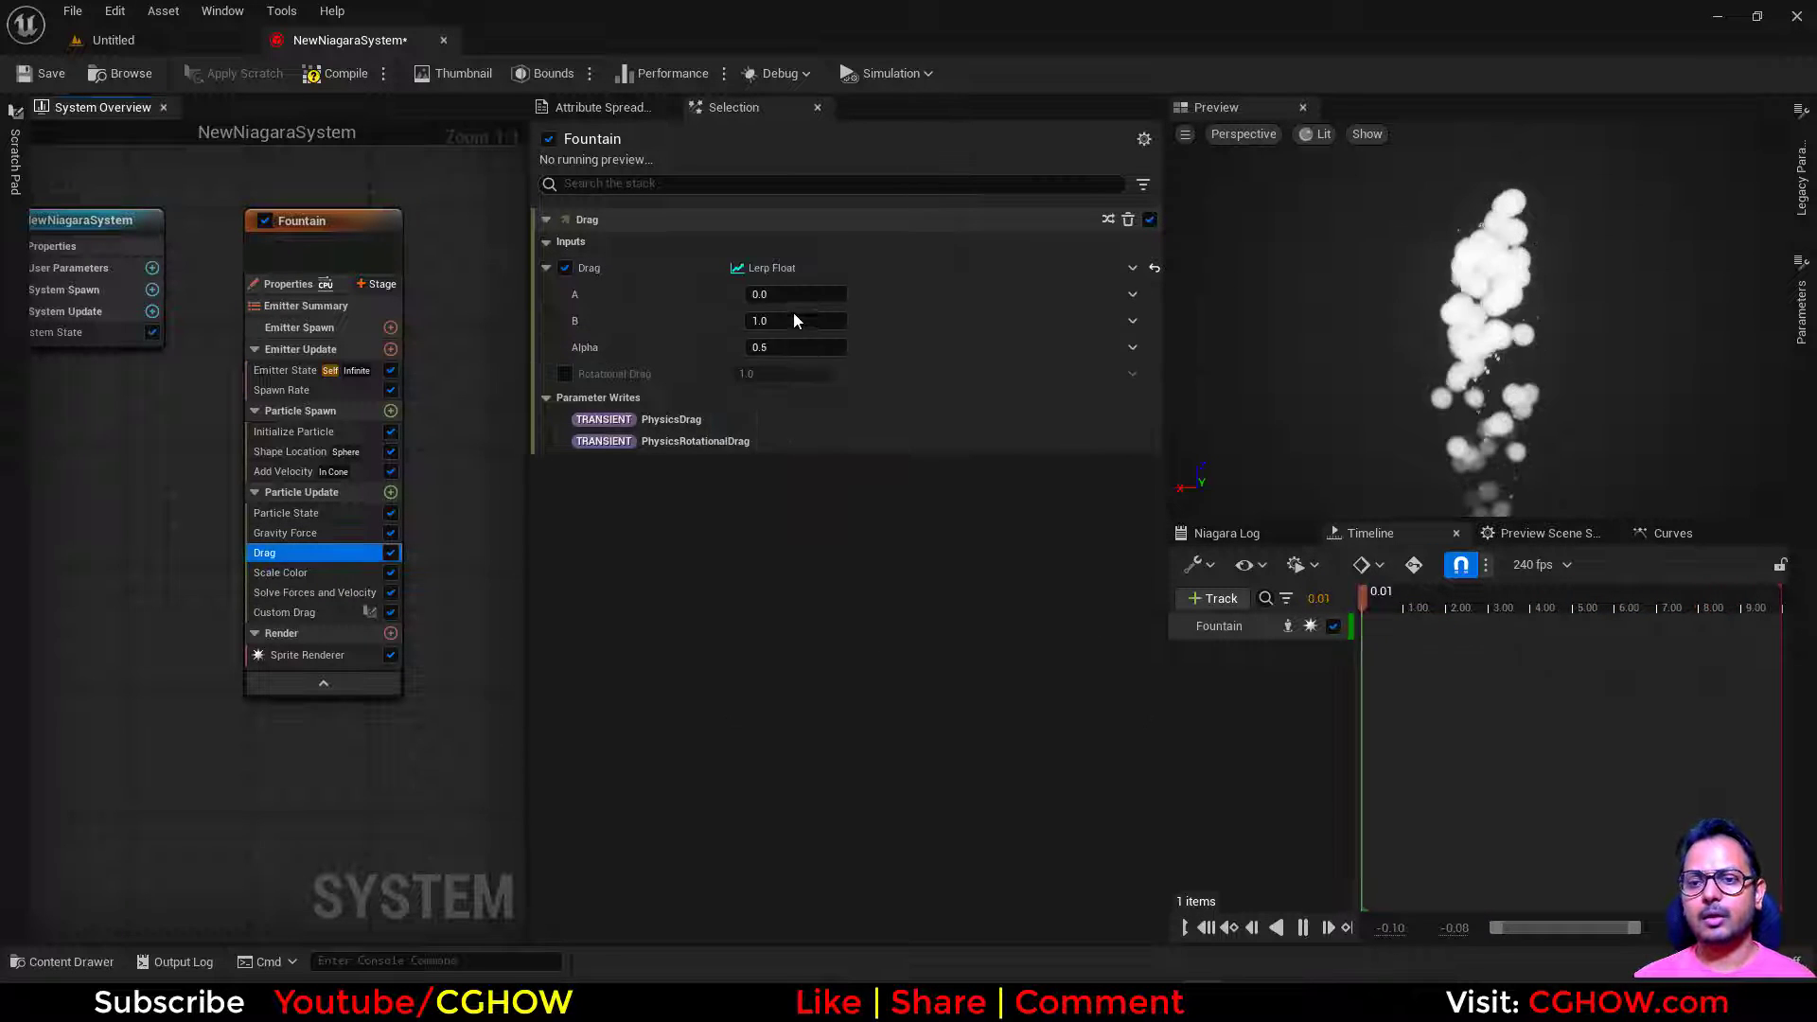
click(767, 321)
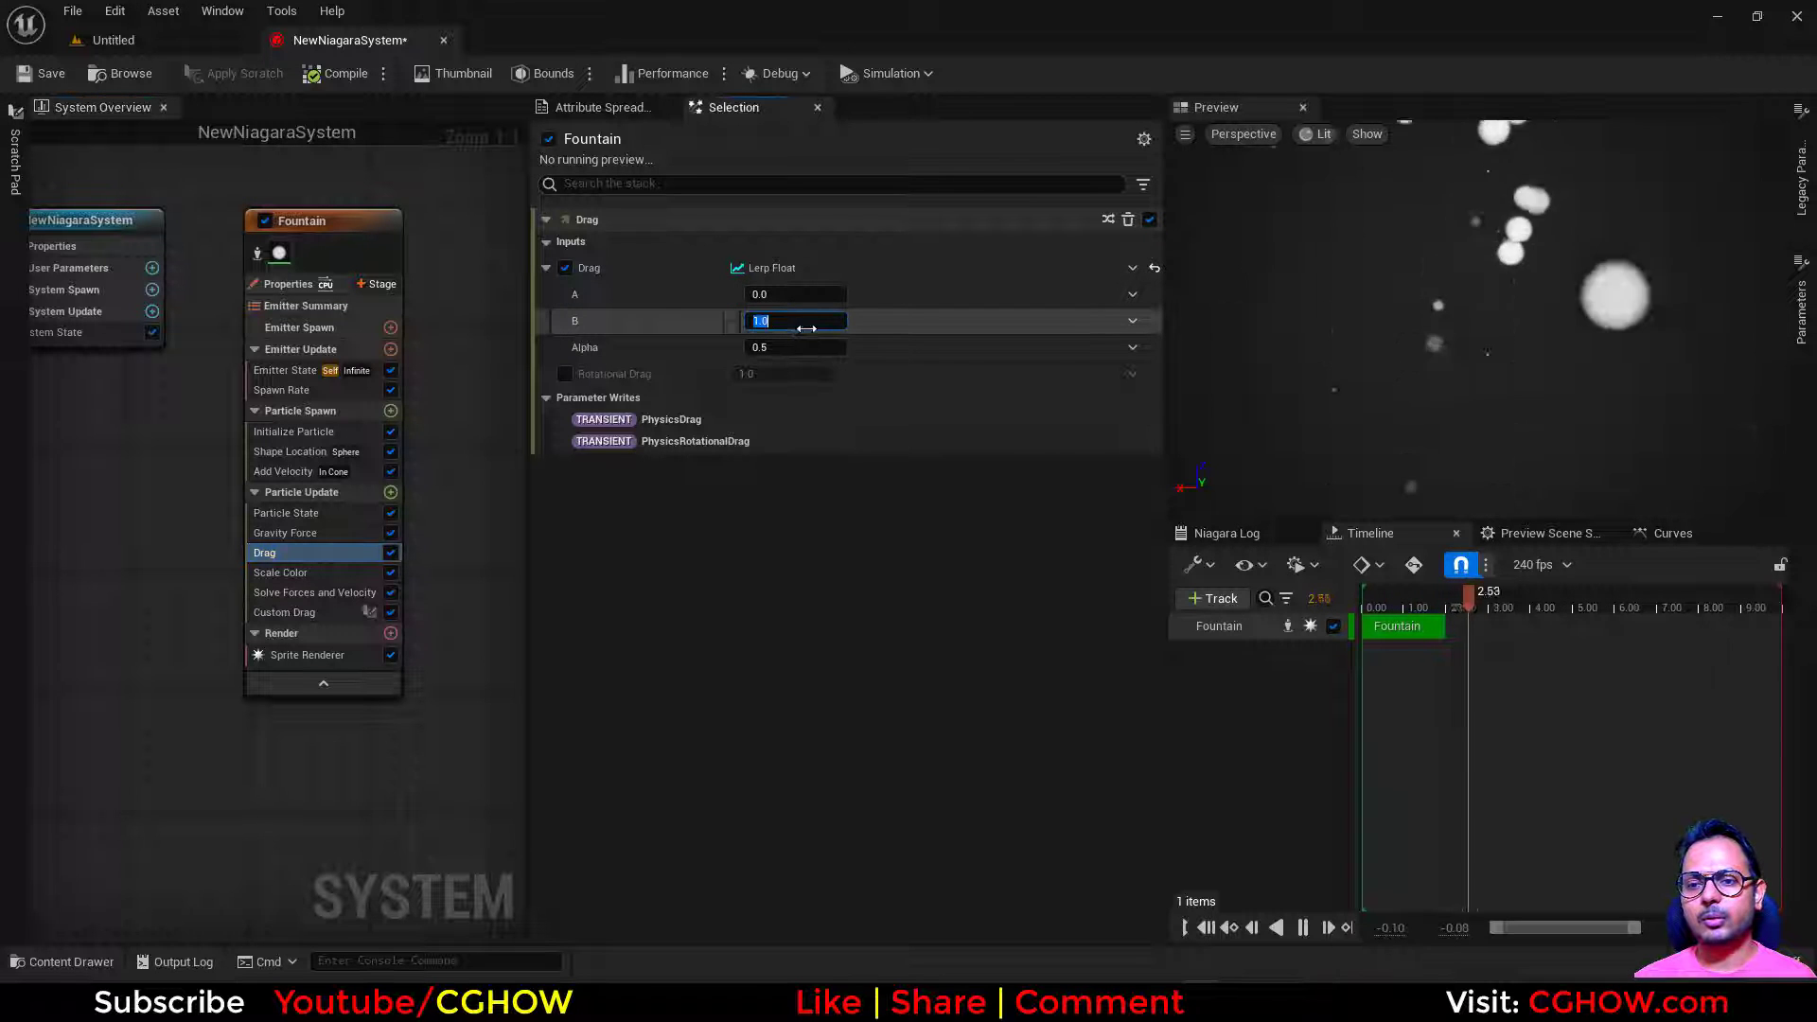
text(10)
key(Return)
Step: Try the Drag lerp's Alpha at 0 and at 1 with B at 10
click(795, 347)
text(0)
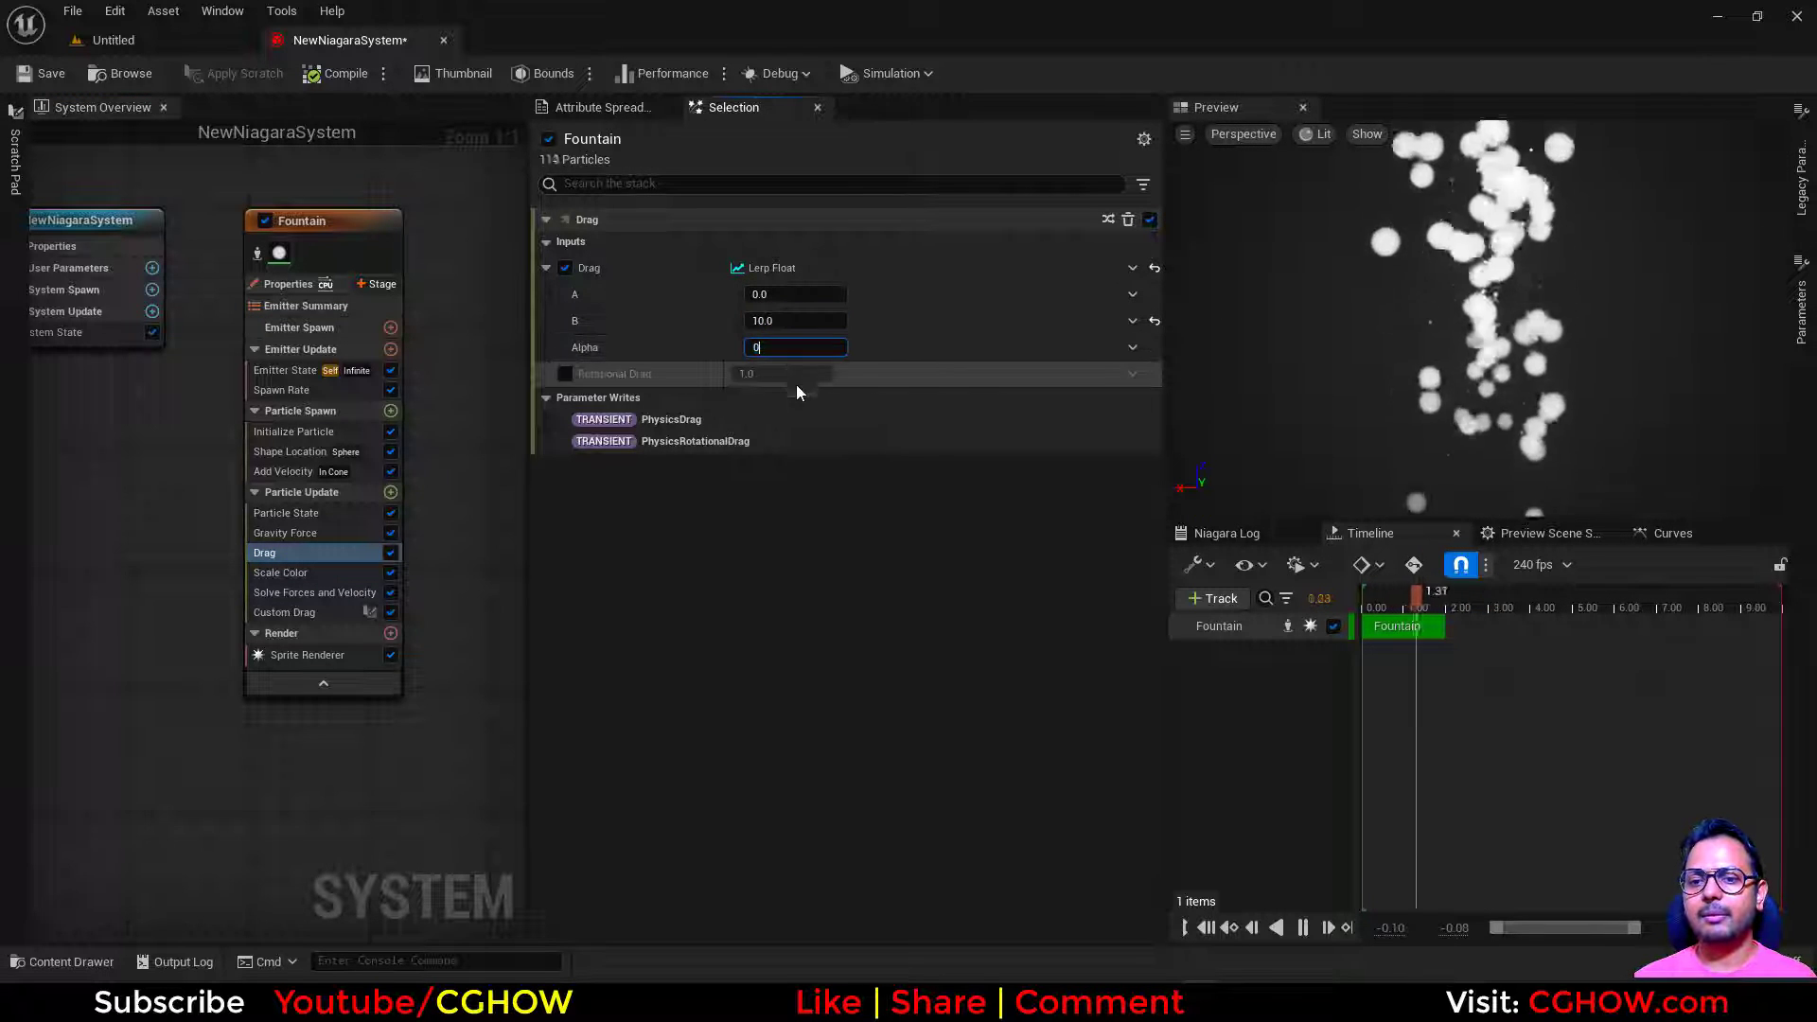
key(Return)
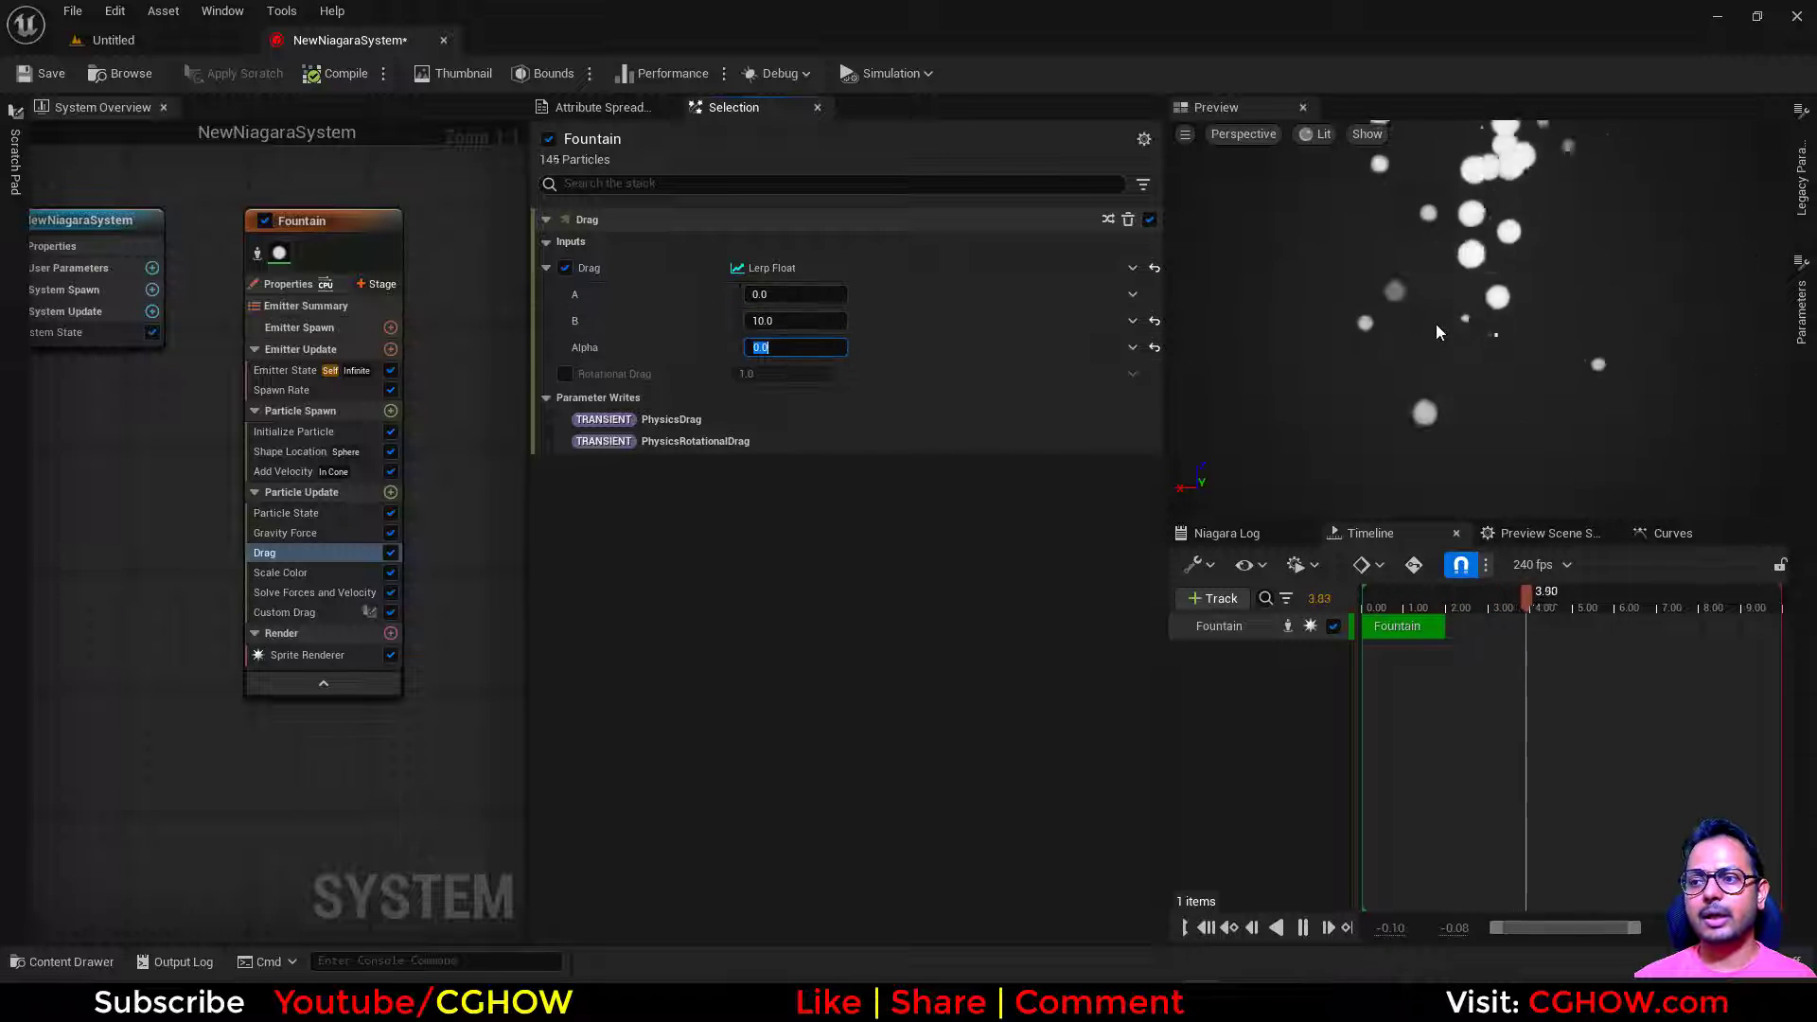
text(1)
key(Return)
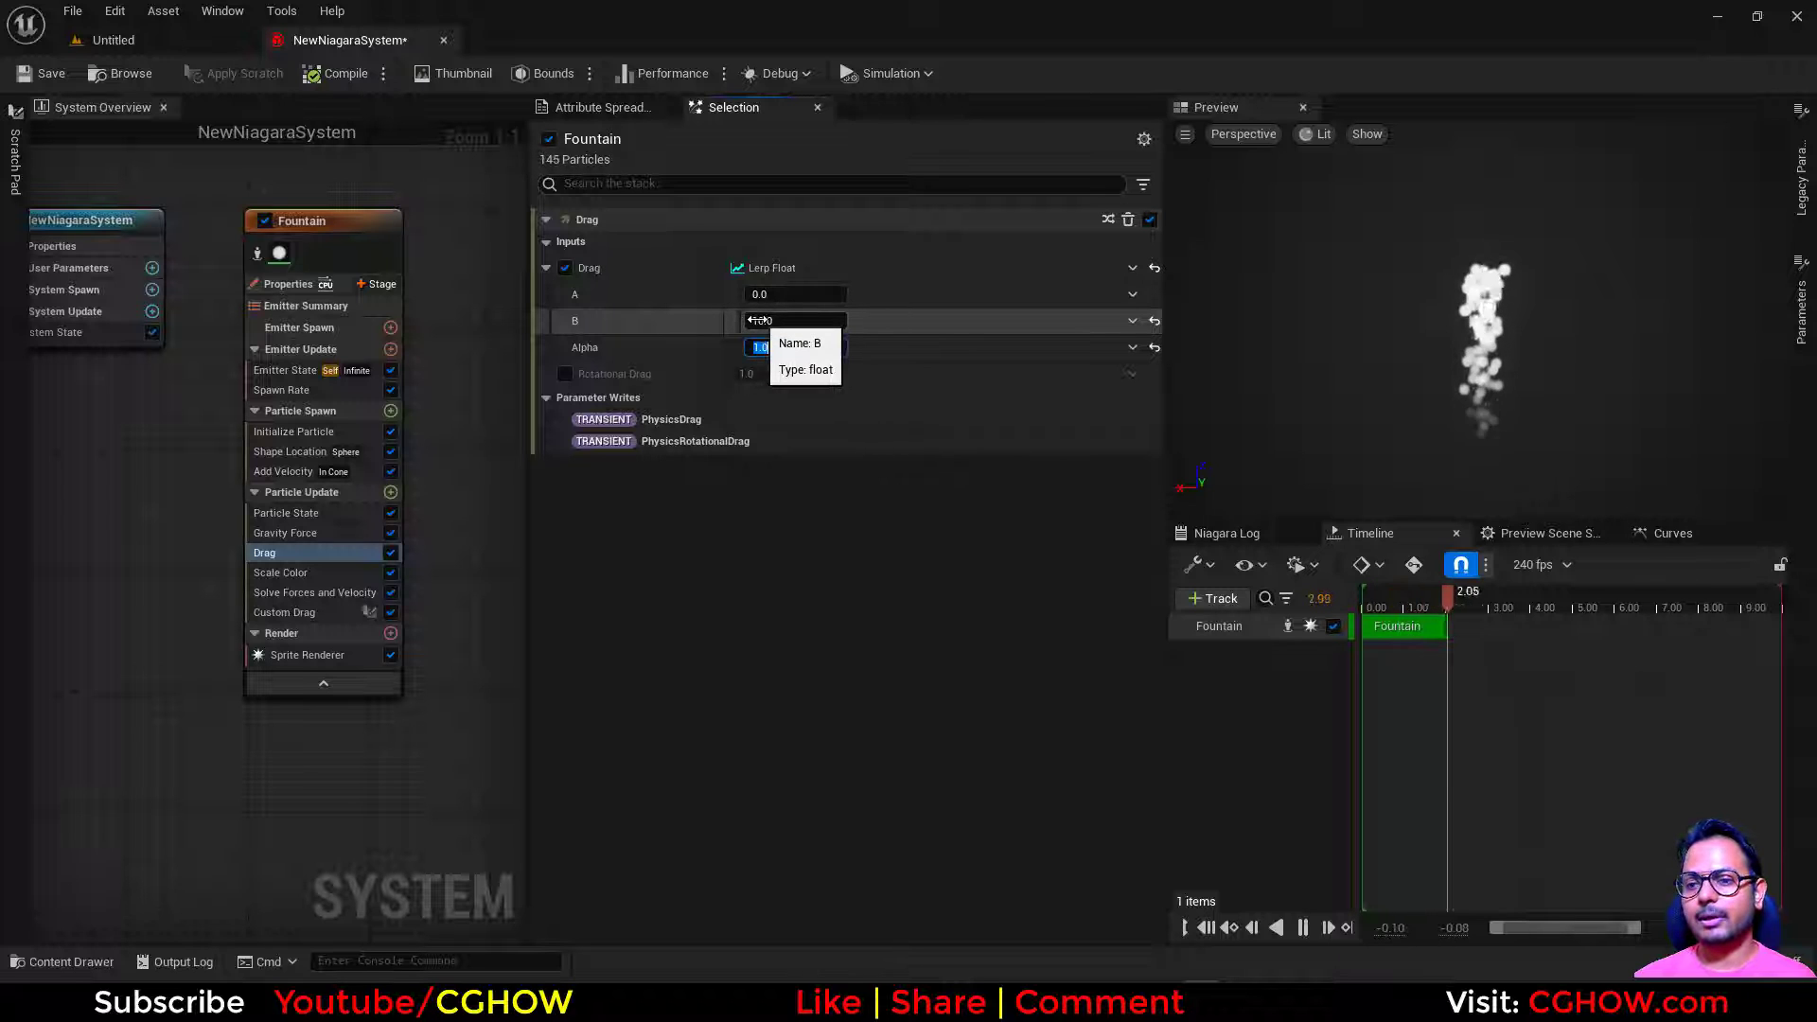
click(757, 321)
text(10)
key(Return)
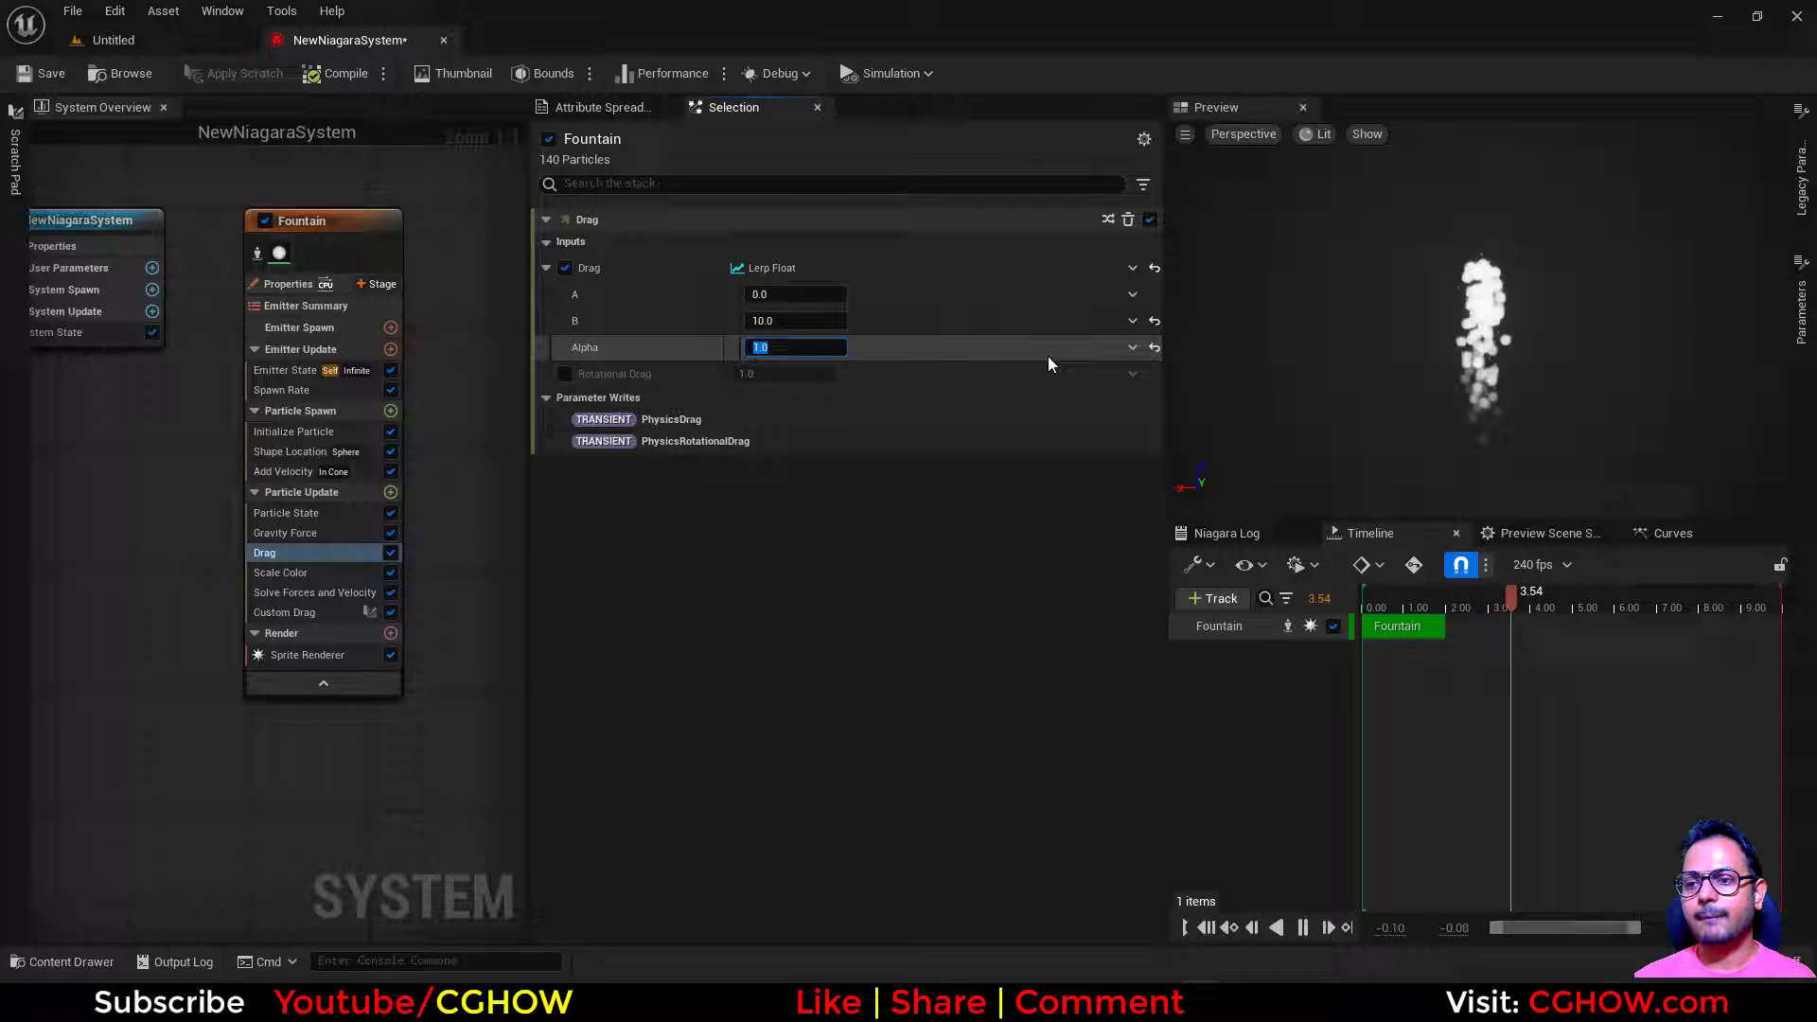
Step: Move the Custom Drag module above Drag in Particle Update
click(1131, 347)
text(if)
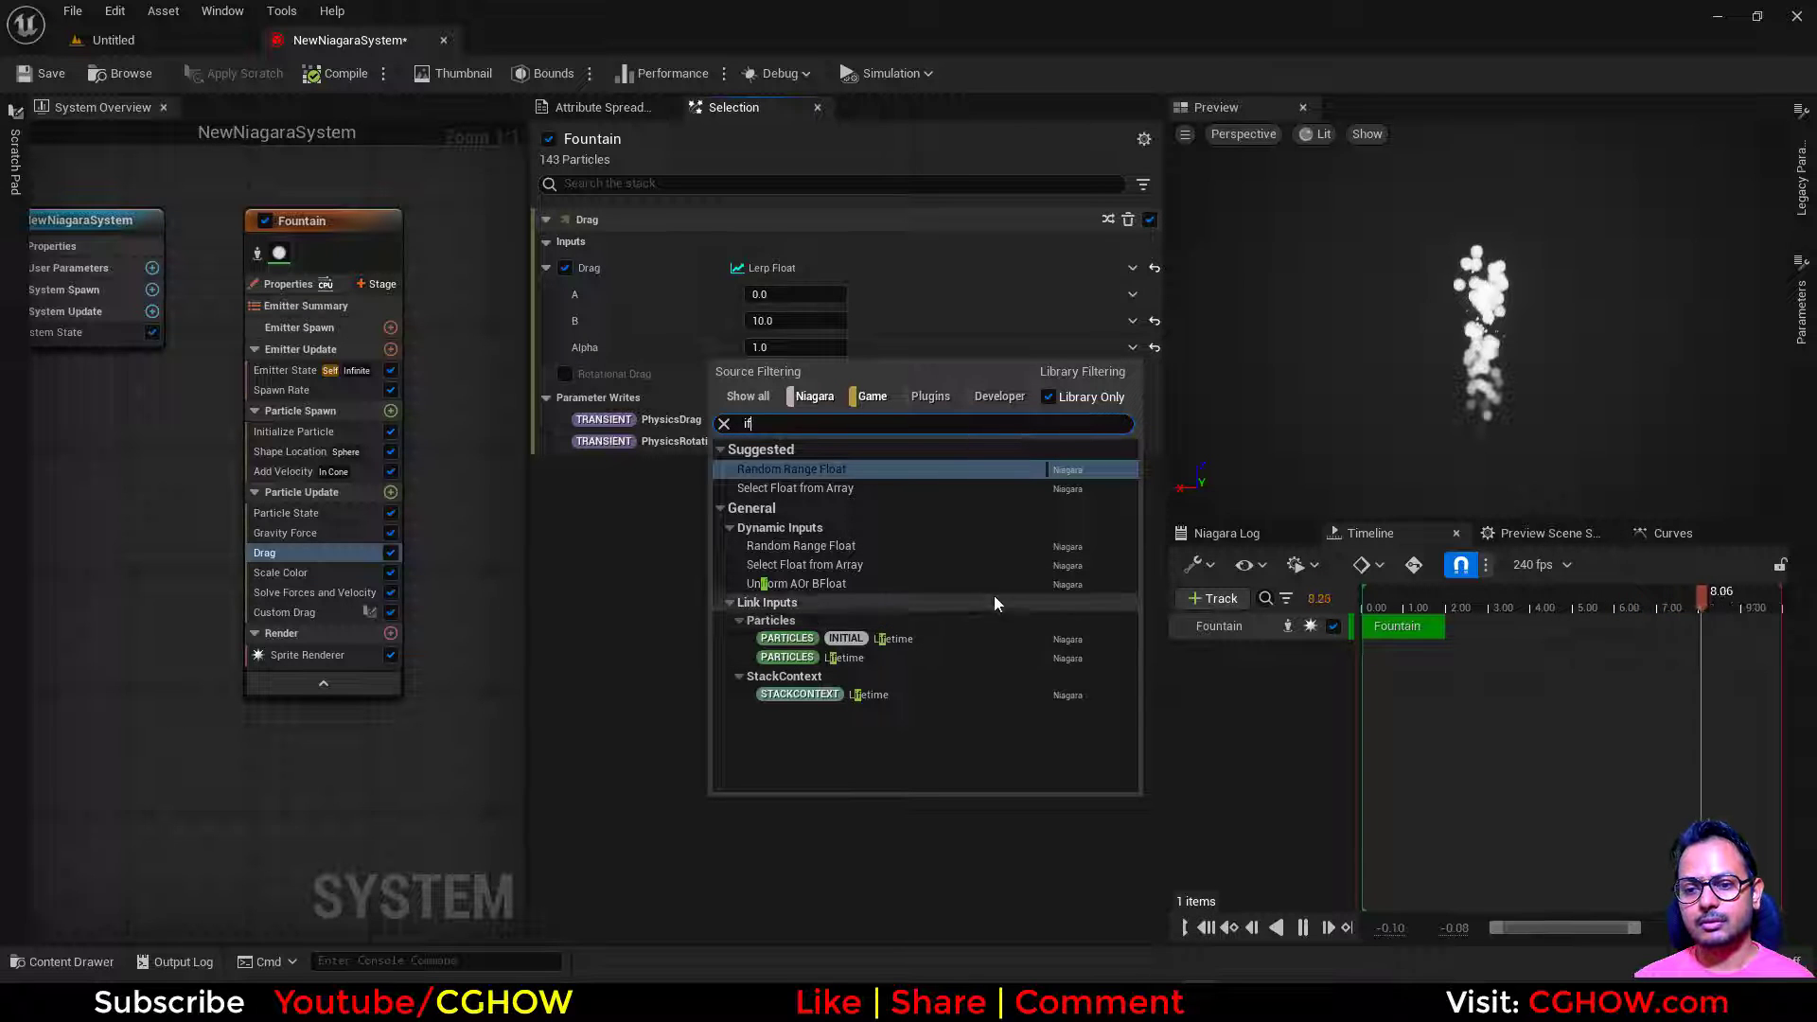
drag(304, 611, 275, 547)
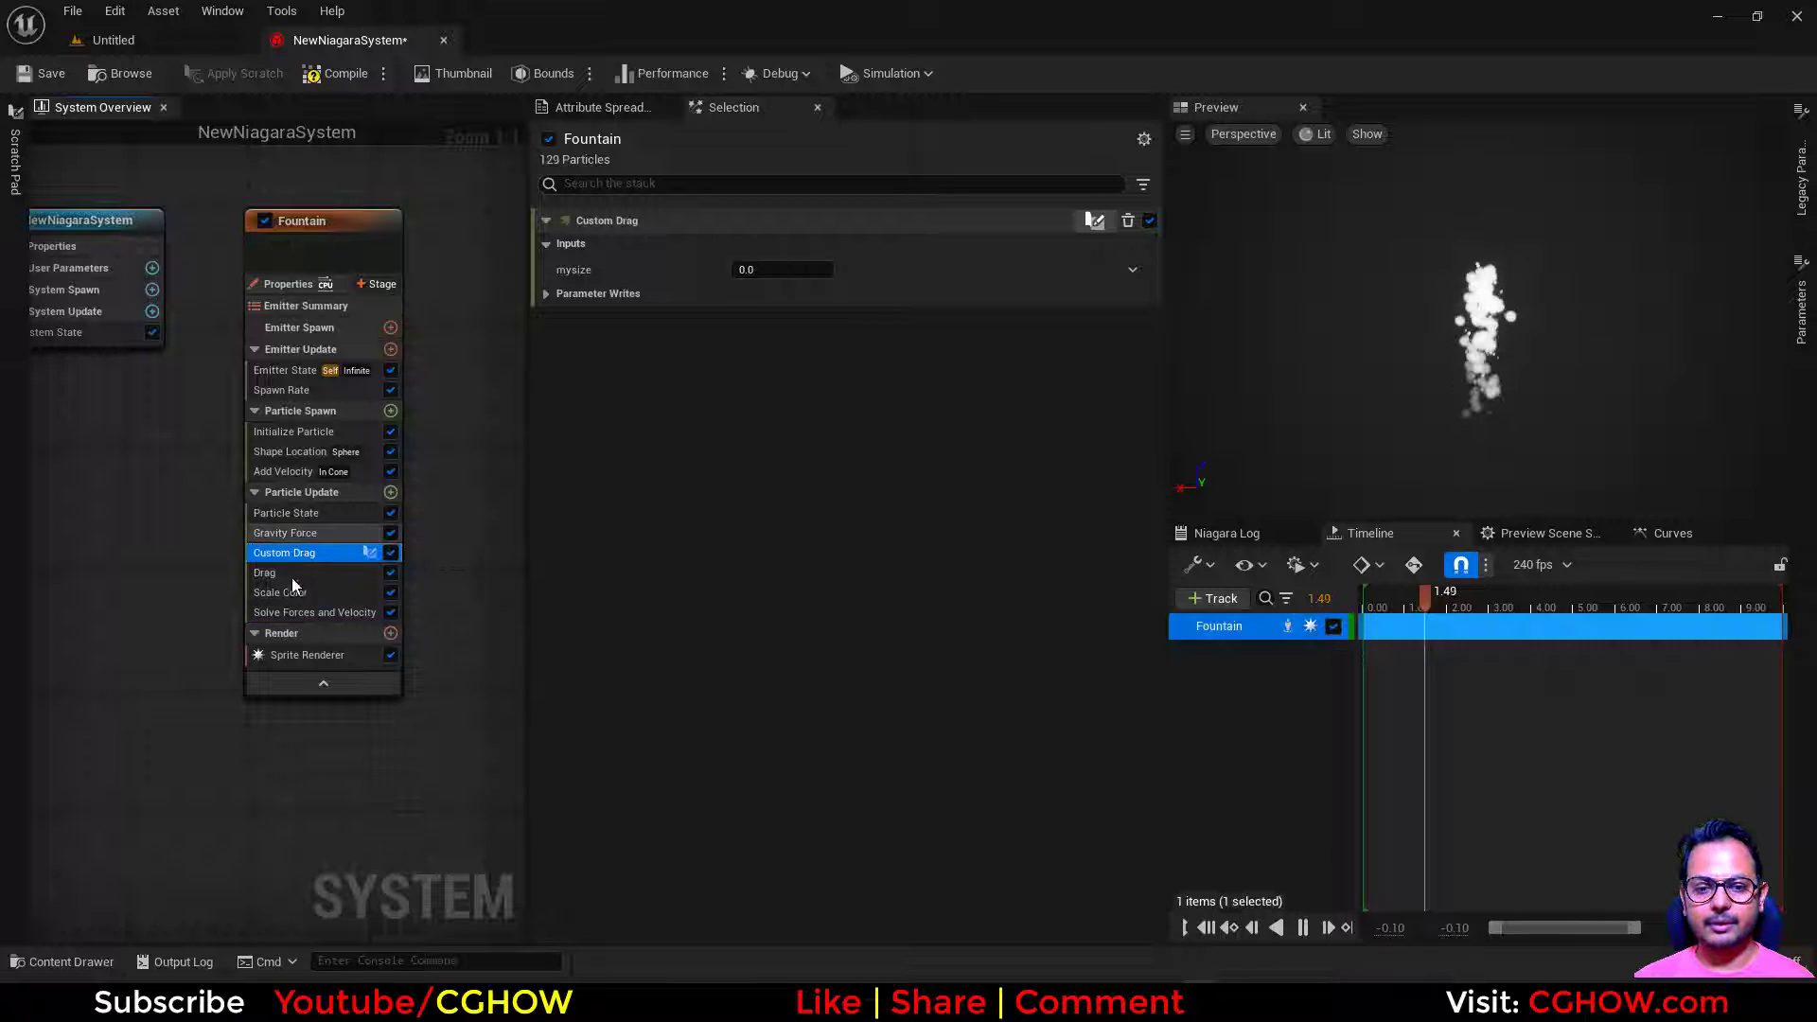
Step: Link the Alpha of the Drag module's Lerp Float to PARTICLES ifsize
click(291, 573)
click(1131, 348)
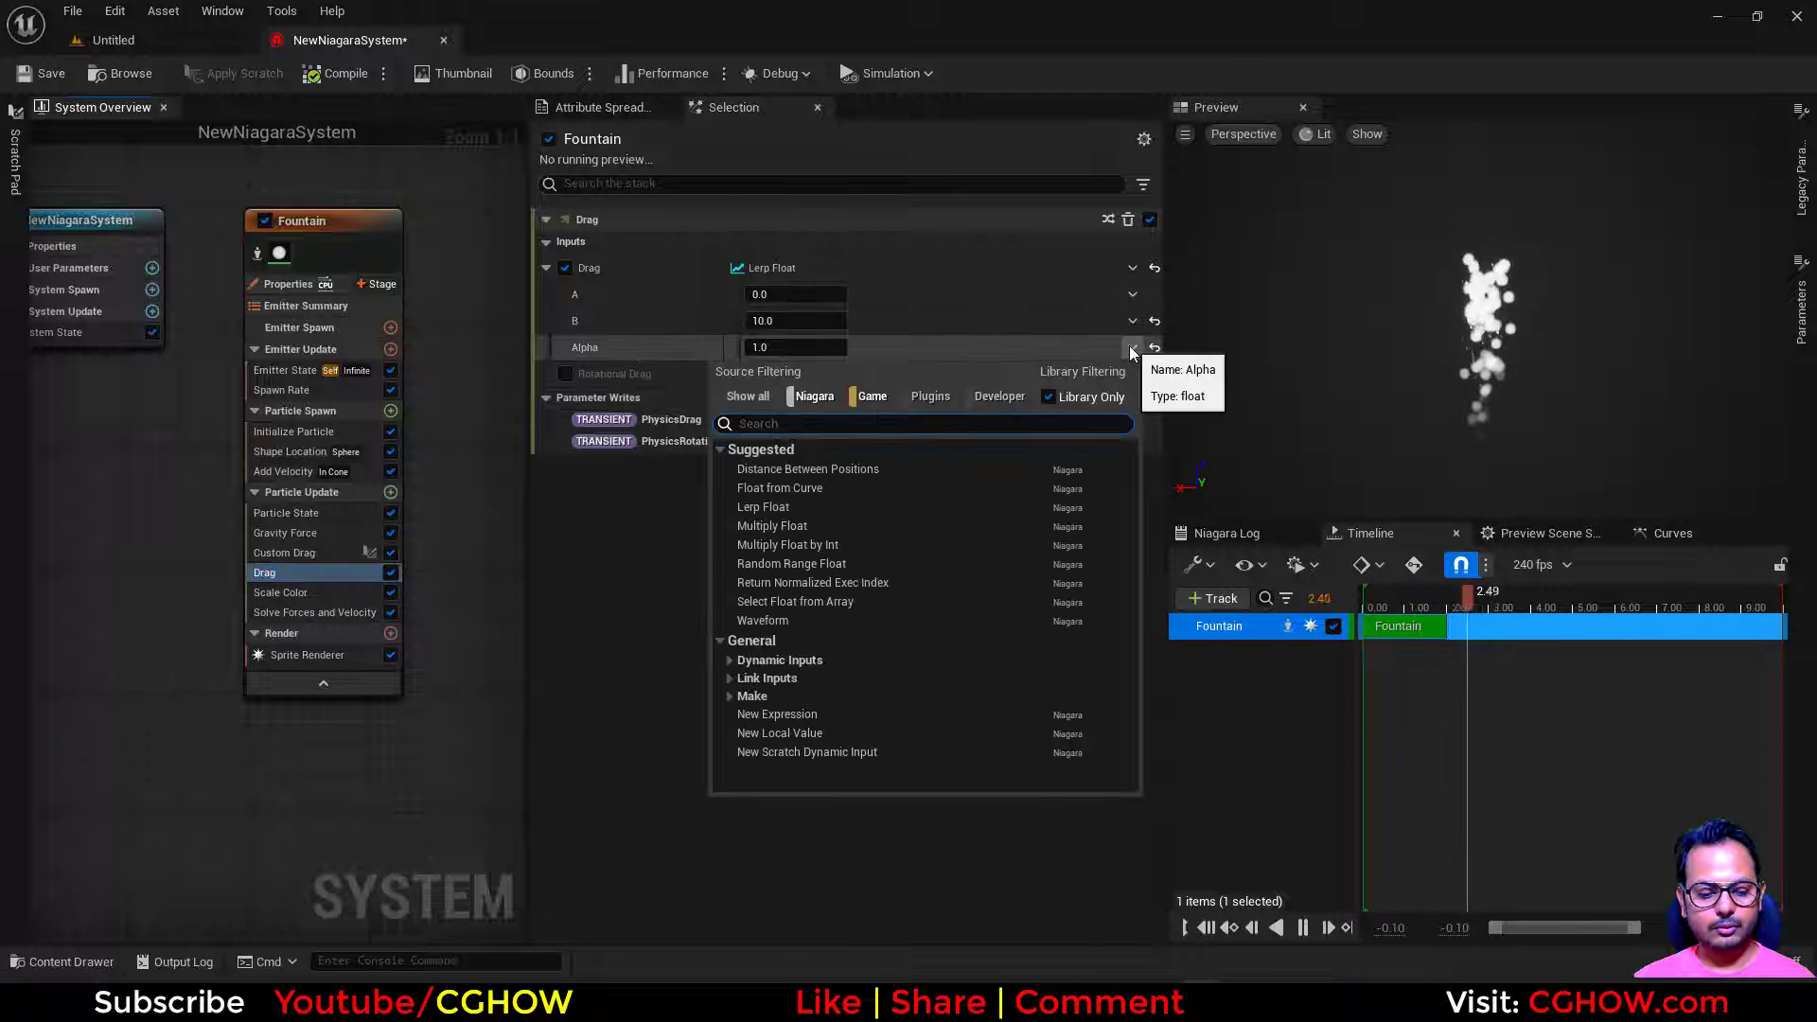
text(if)
click(842, 641)
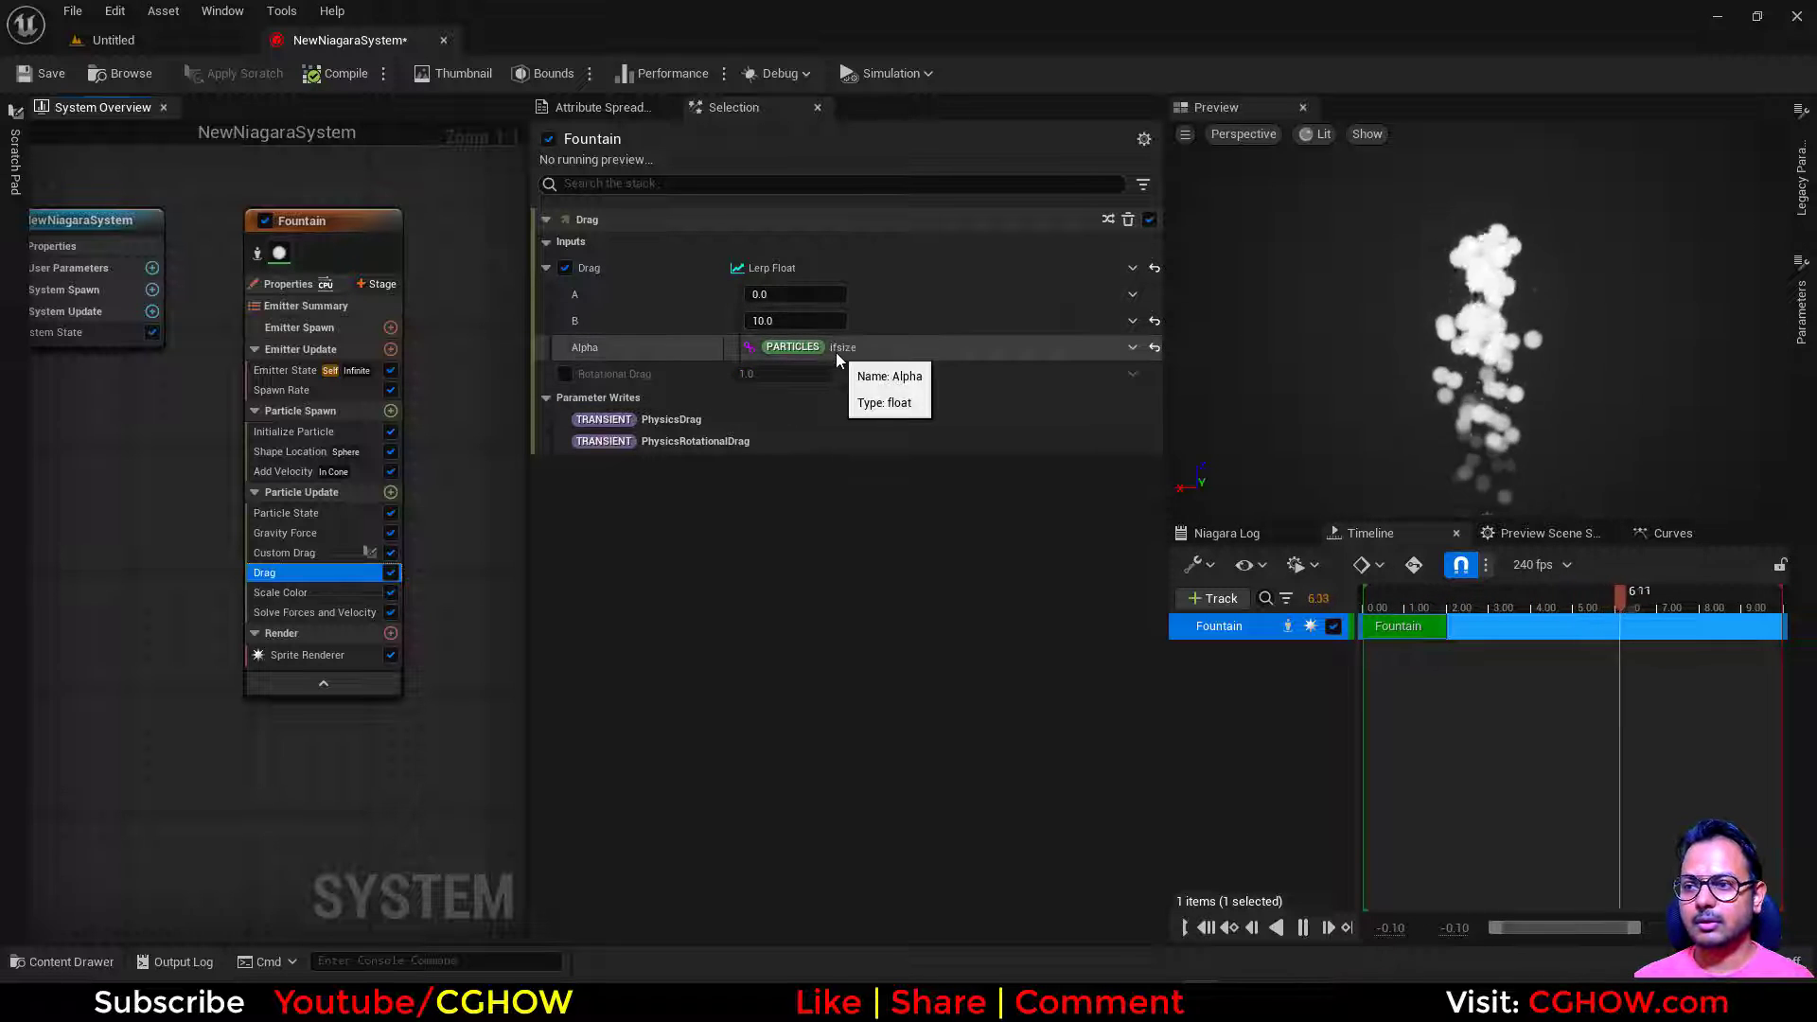
Step: Set the mysize input of the Custom Drag module to 1
click(284, 553)
click(747, 270)
text(1)
key(Return)
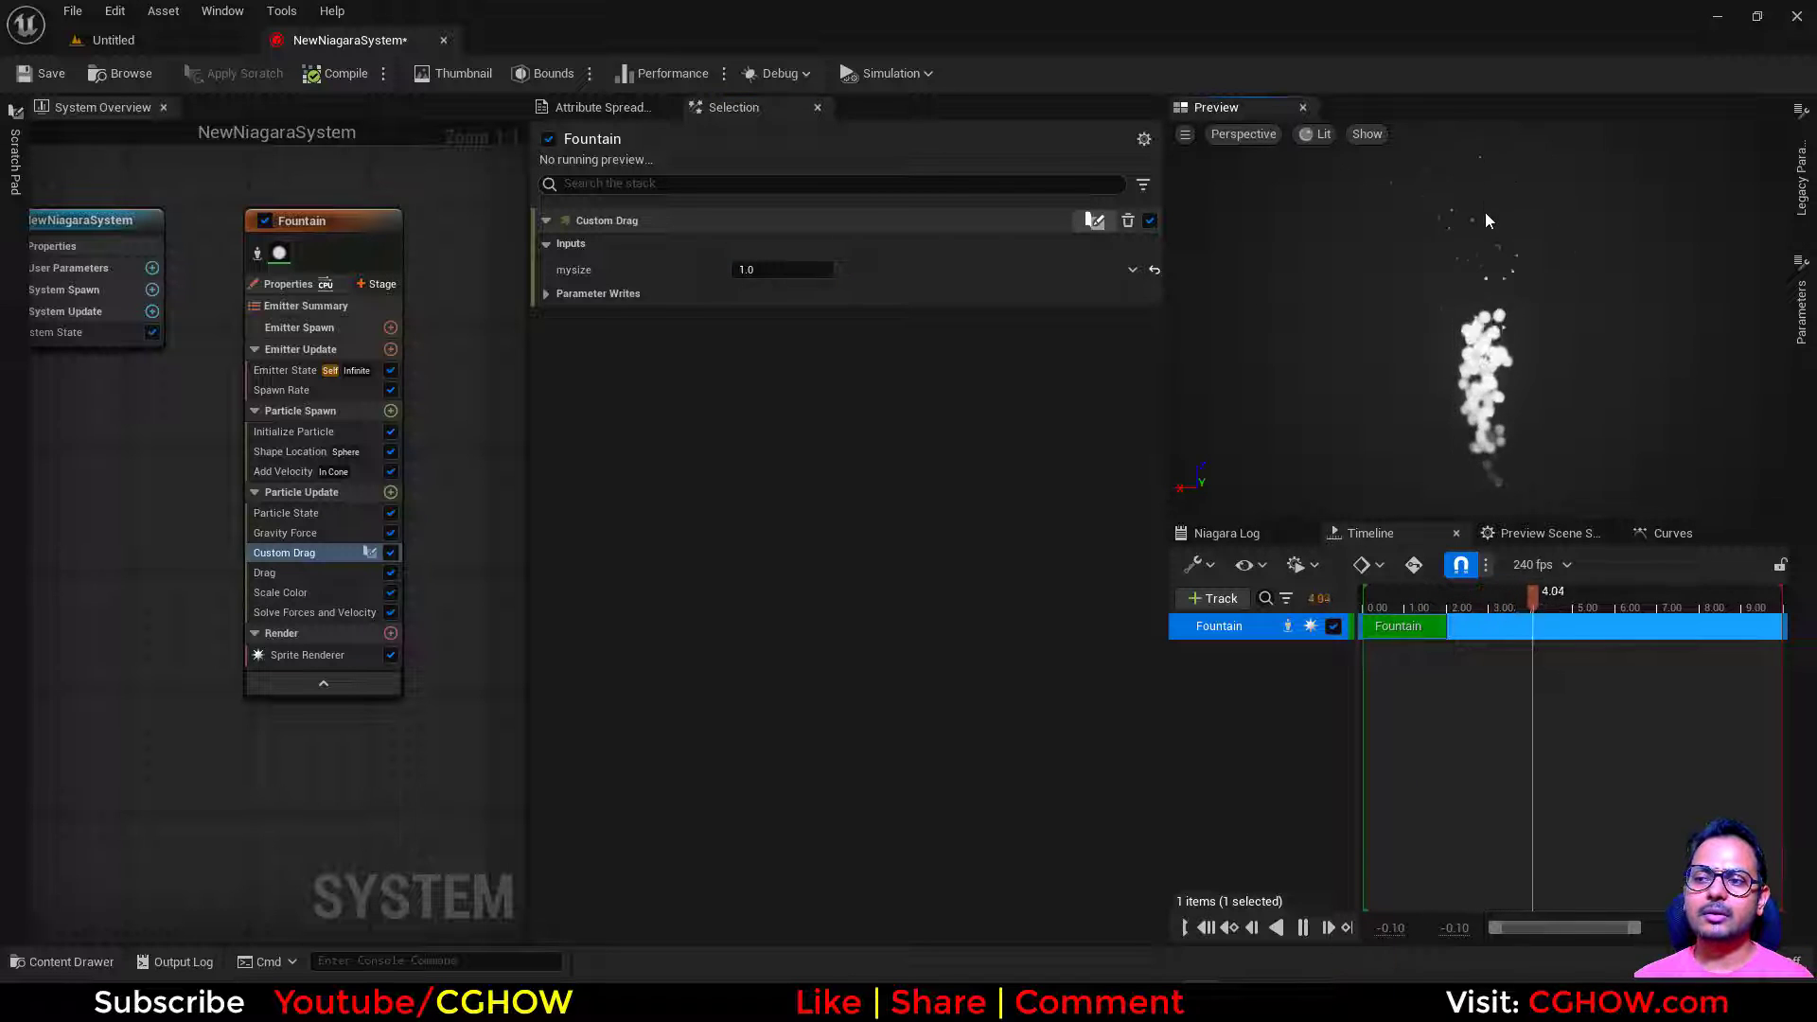
Step: Copy the Drag module's Alpha input linked to ifsize, and move Custom Drag above Gravity Force in Particle Update
click(273, 575)
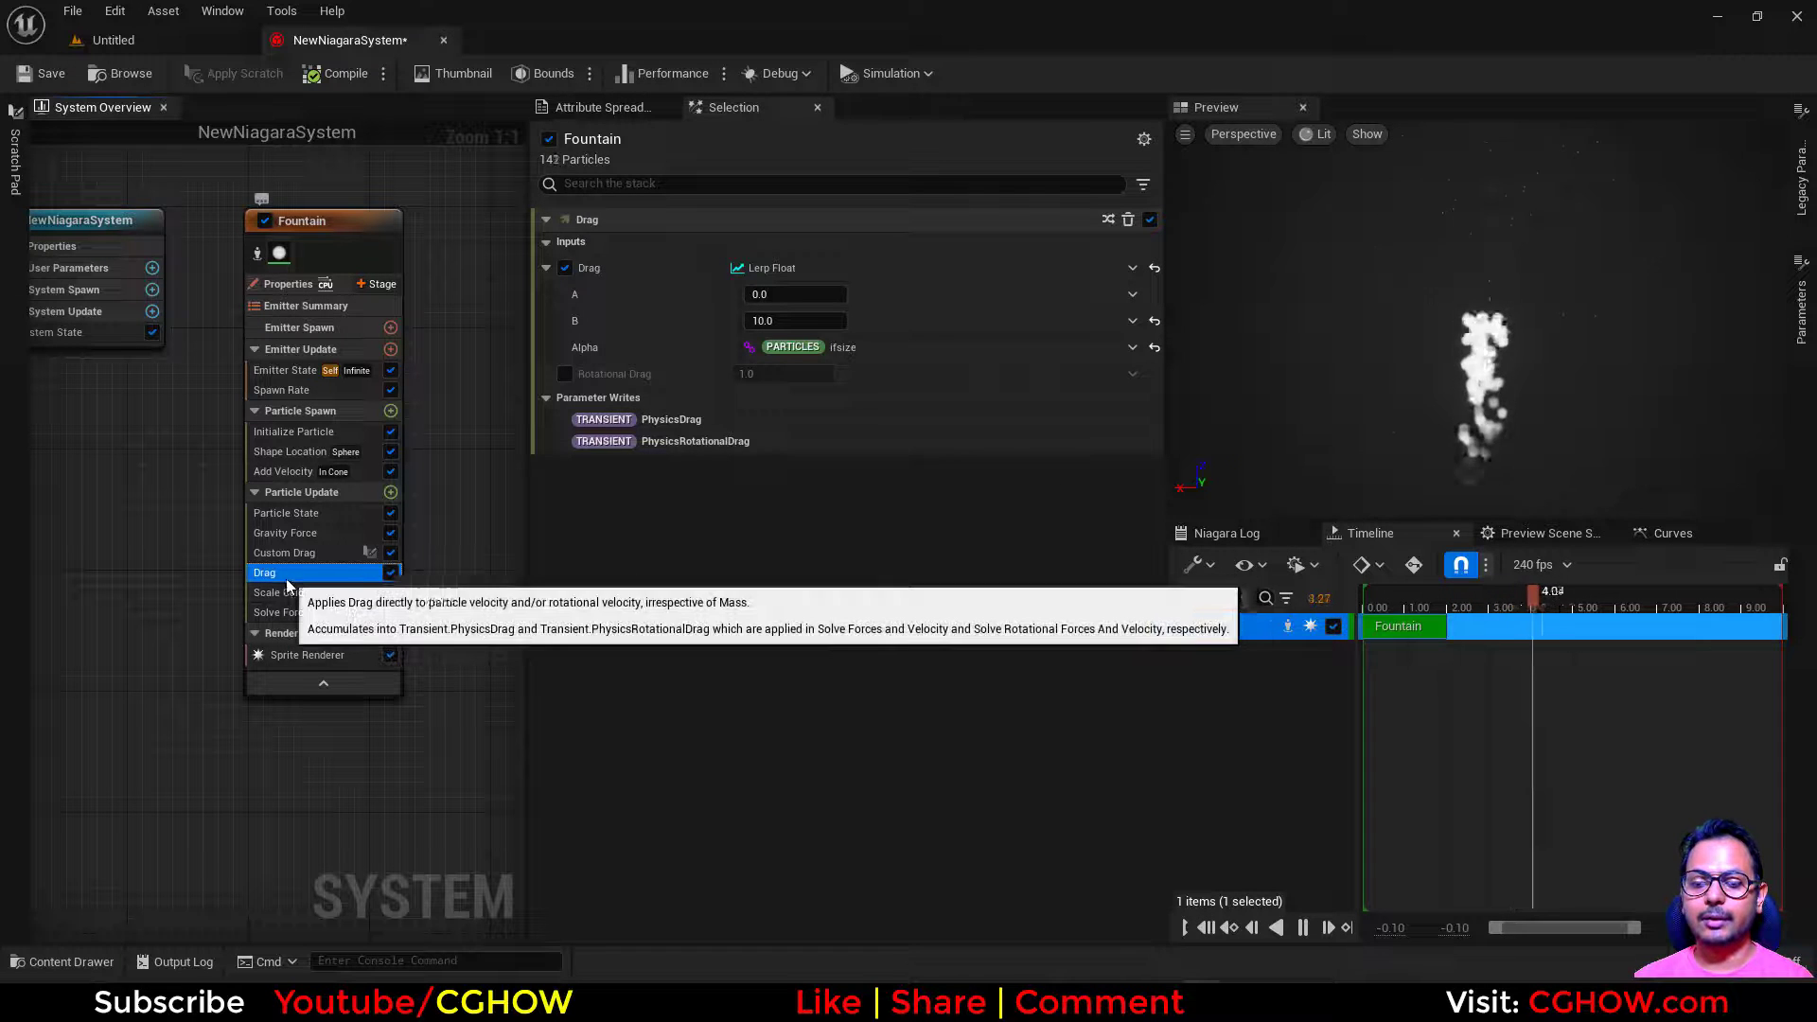
right_click(849, 348)
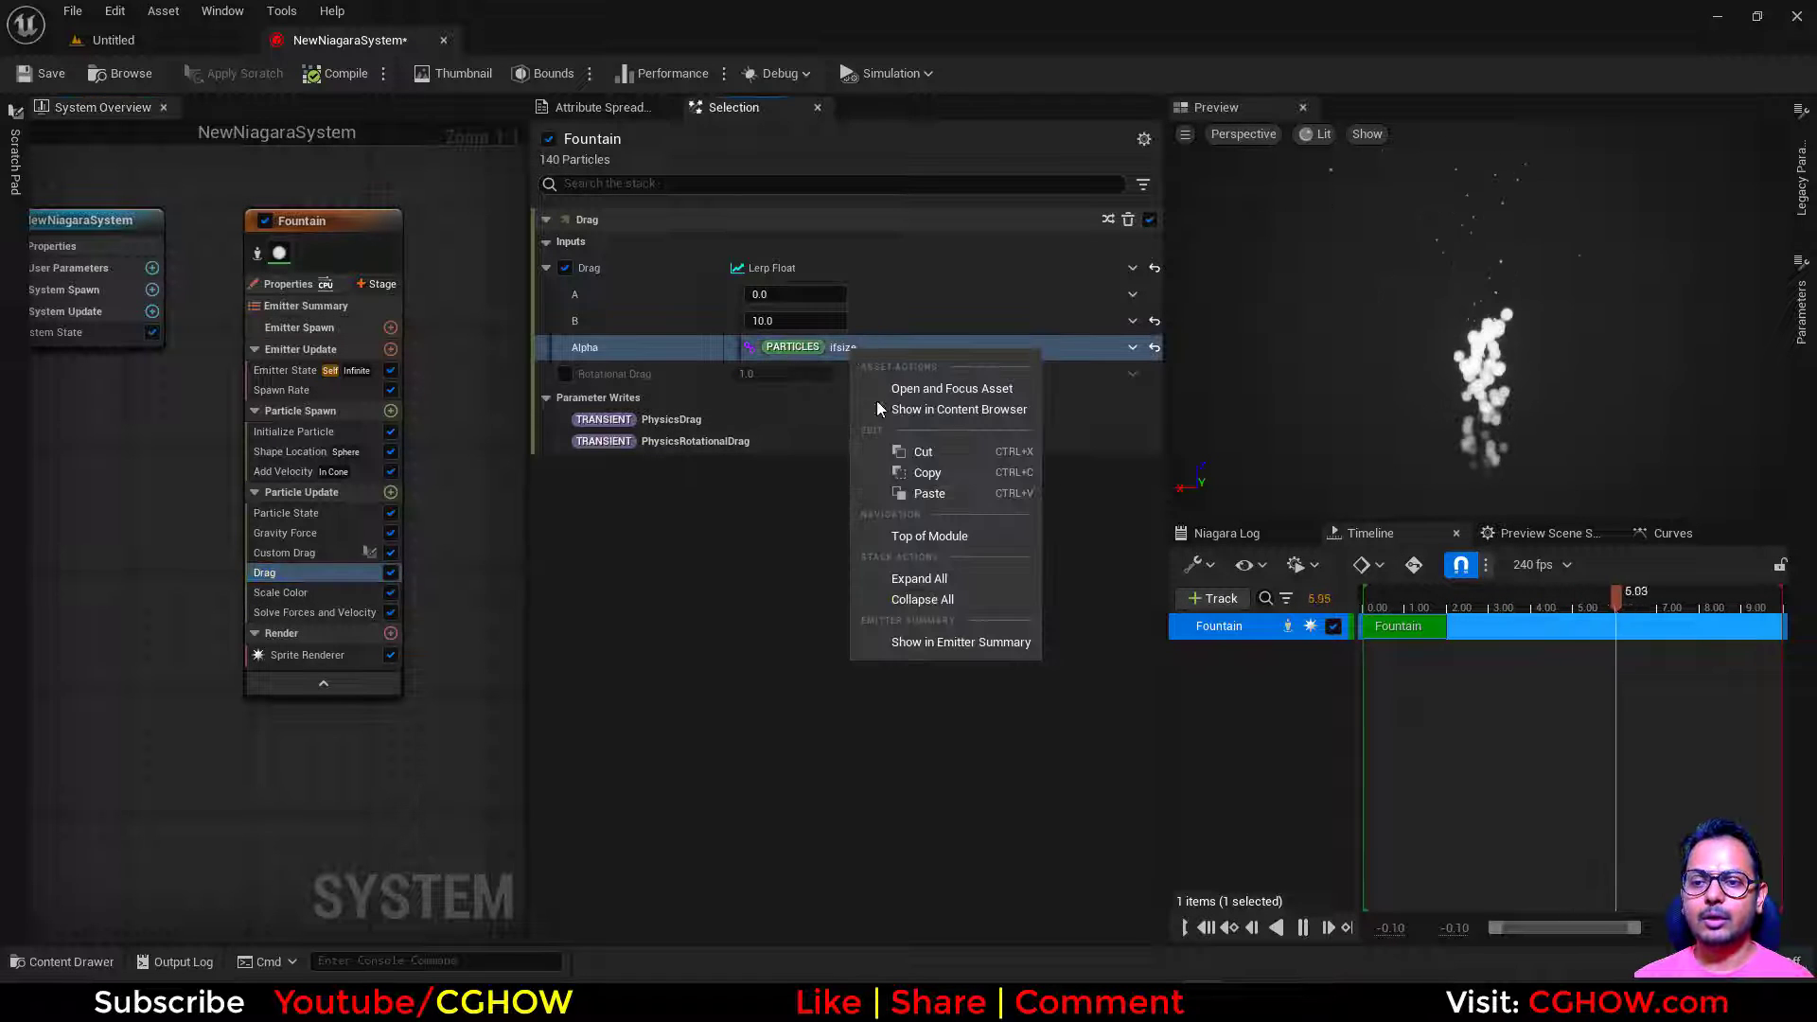
click(894, 477)
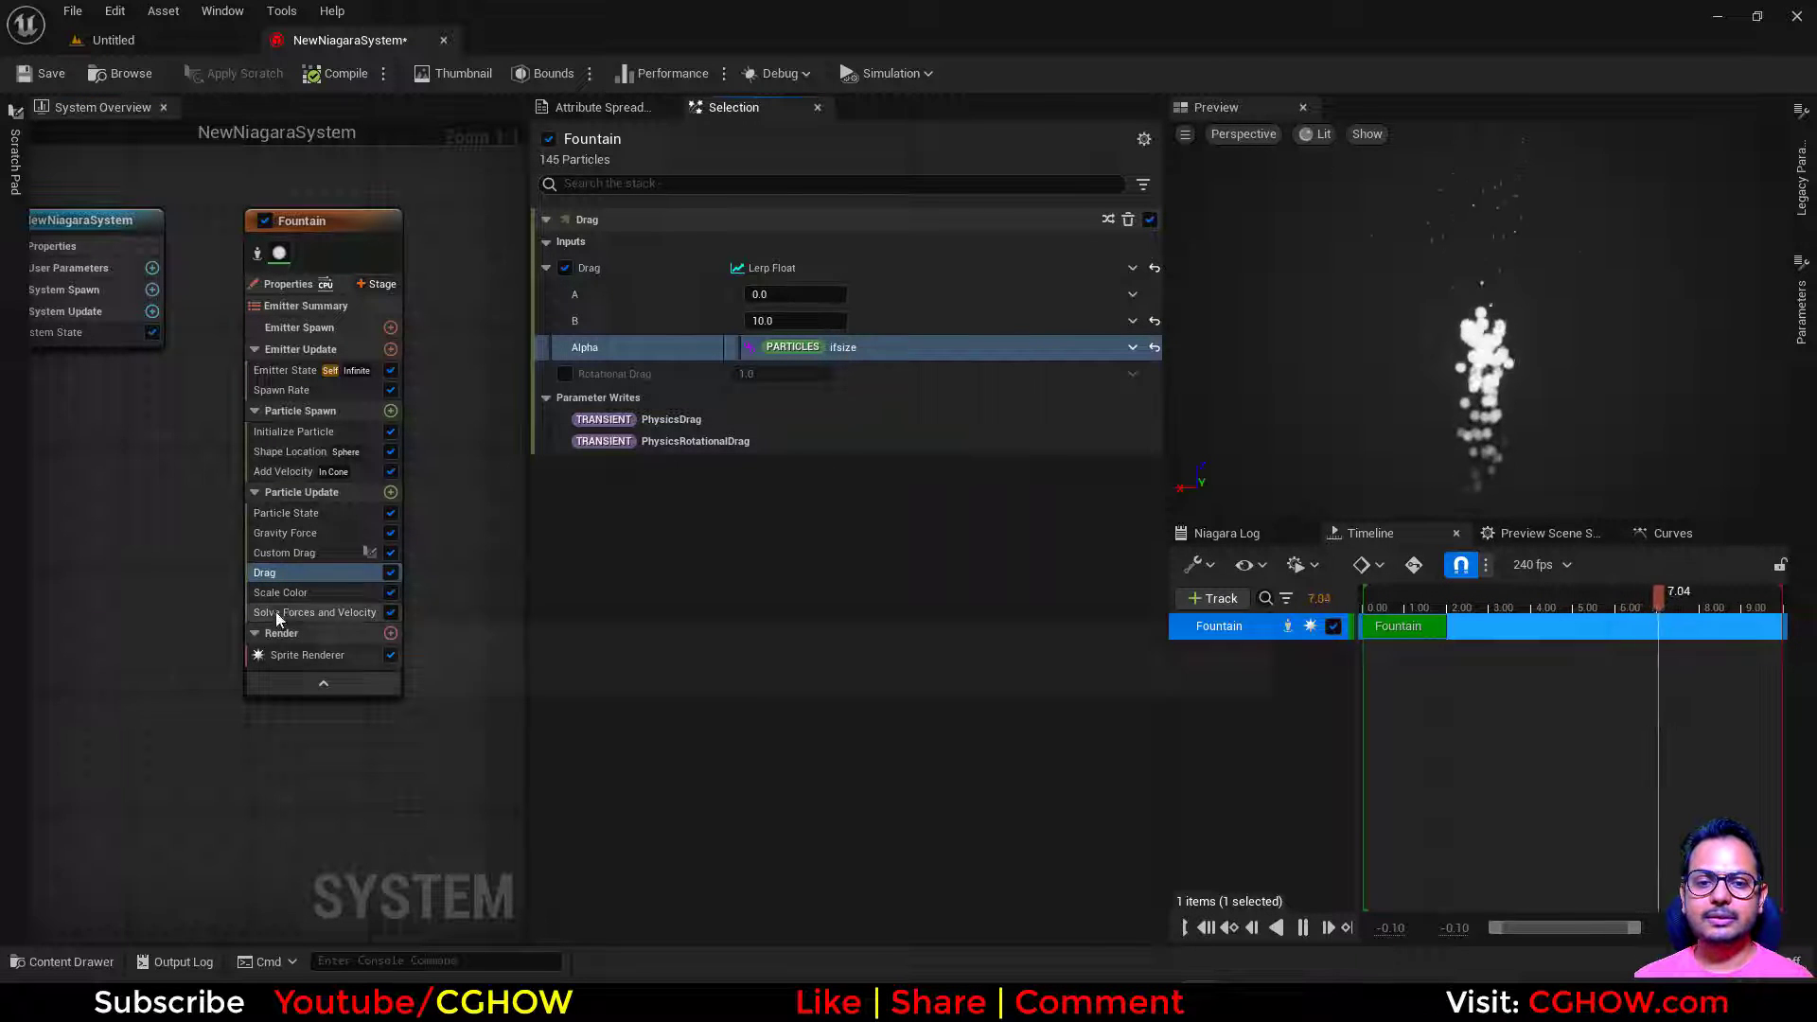
click(288, 552)
drag(292, 548, 288, 520)
Step: Drive the Gravity input of the Gravity Force module with a Lerp Vector
click(318, 558)
click(1133, 268)
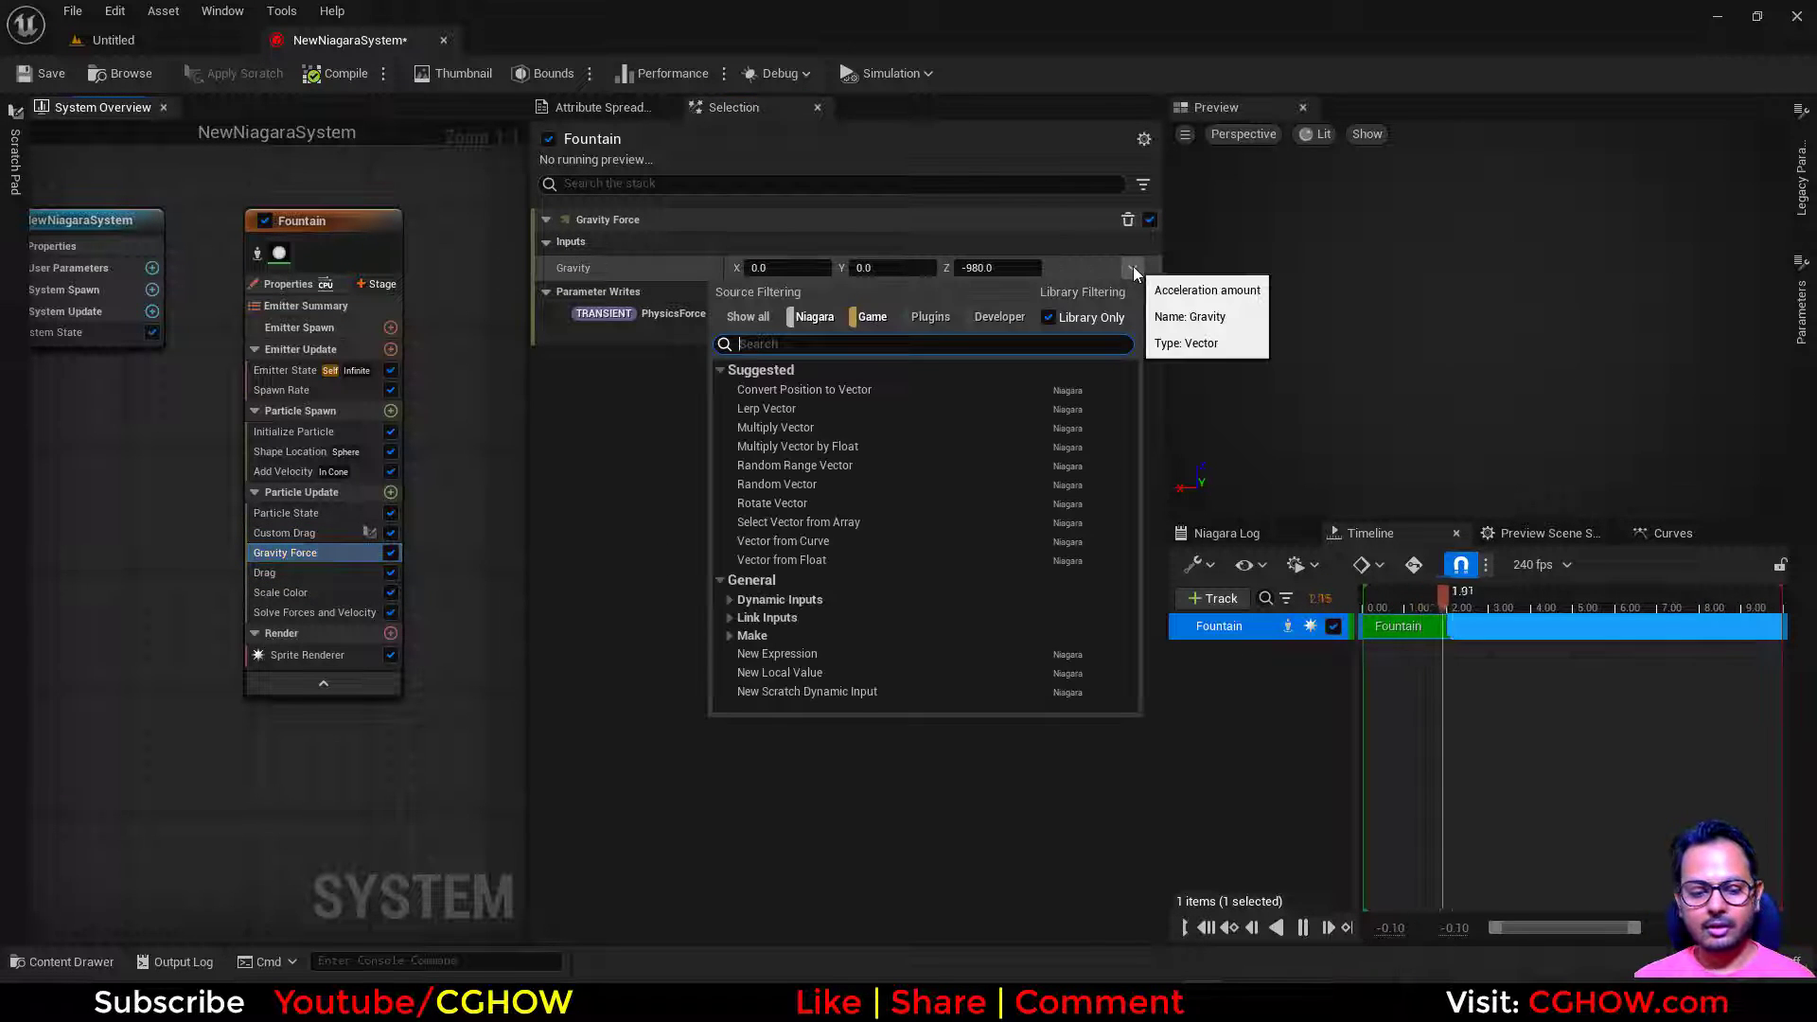
text(lerp)
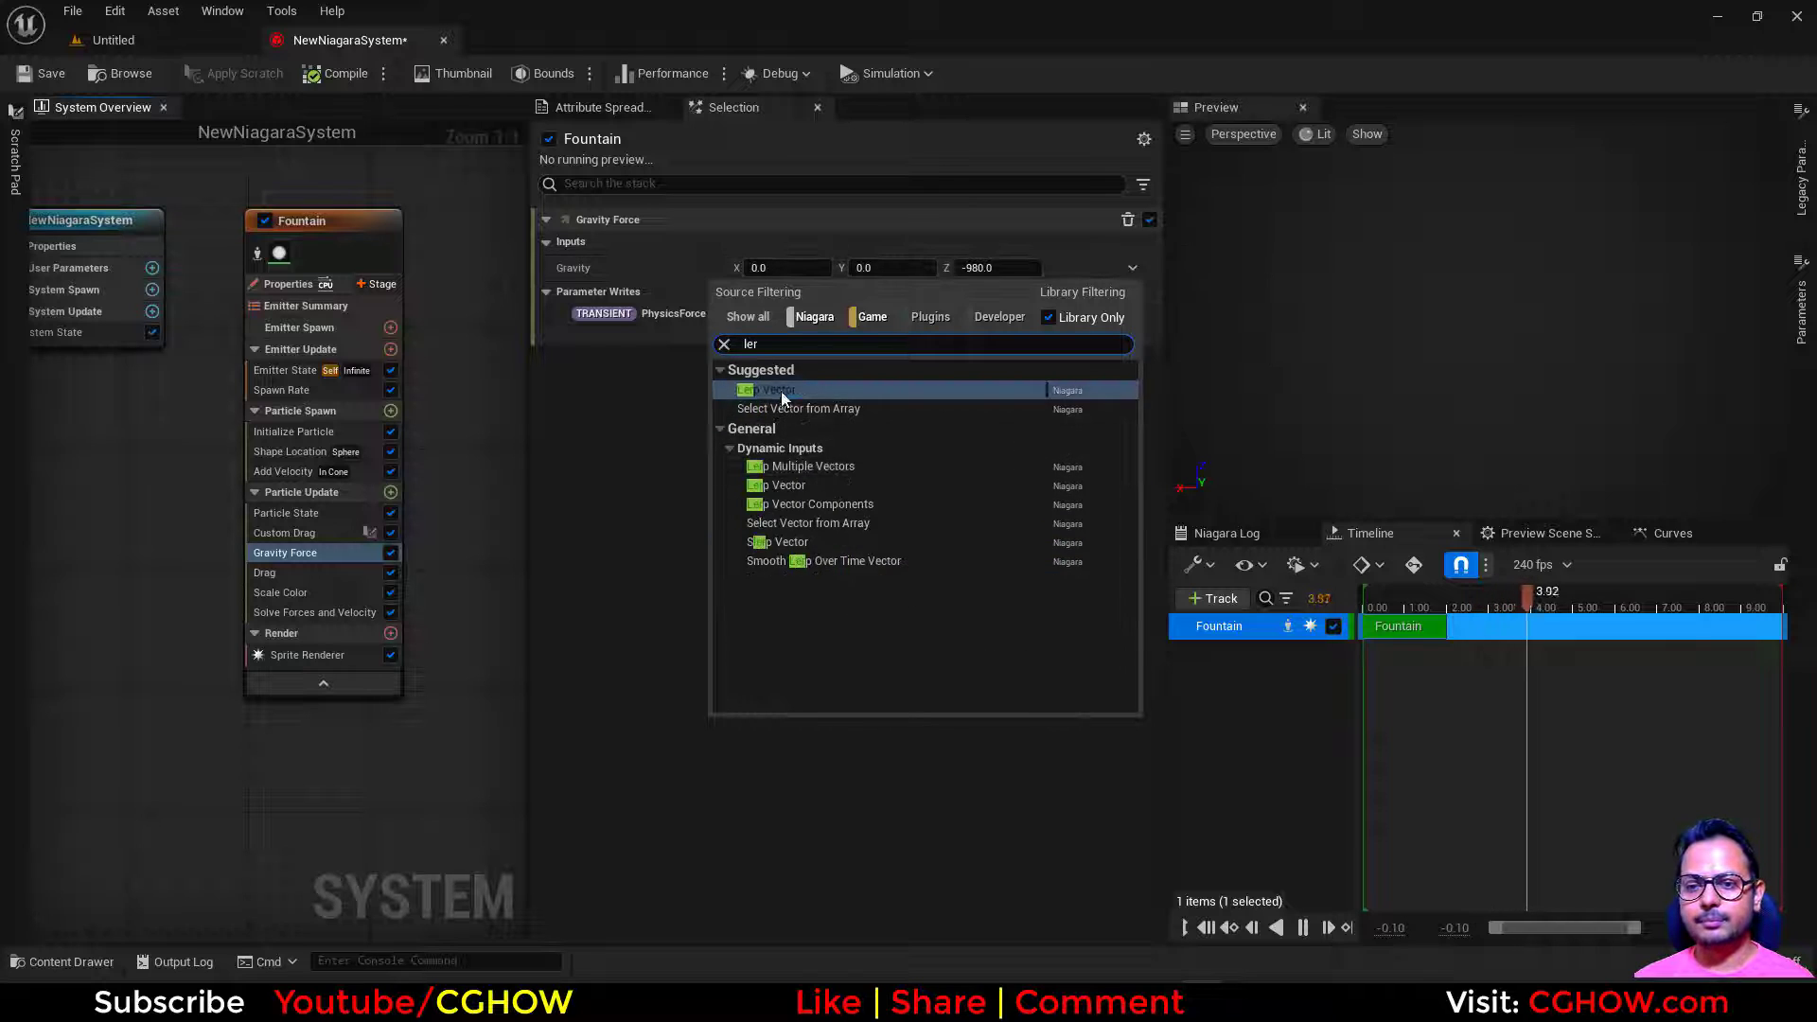
click(780, 390)
Step: Paste the ifsize link into the gravity lerp's Alpha and set the Z component of A to -980
right_click(857, 347)
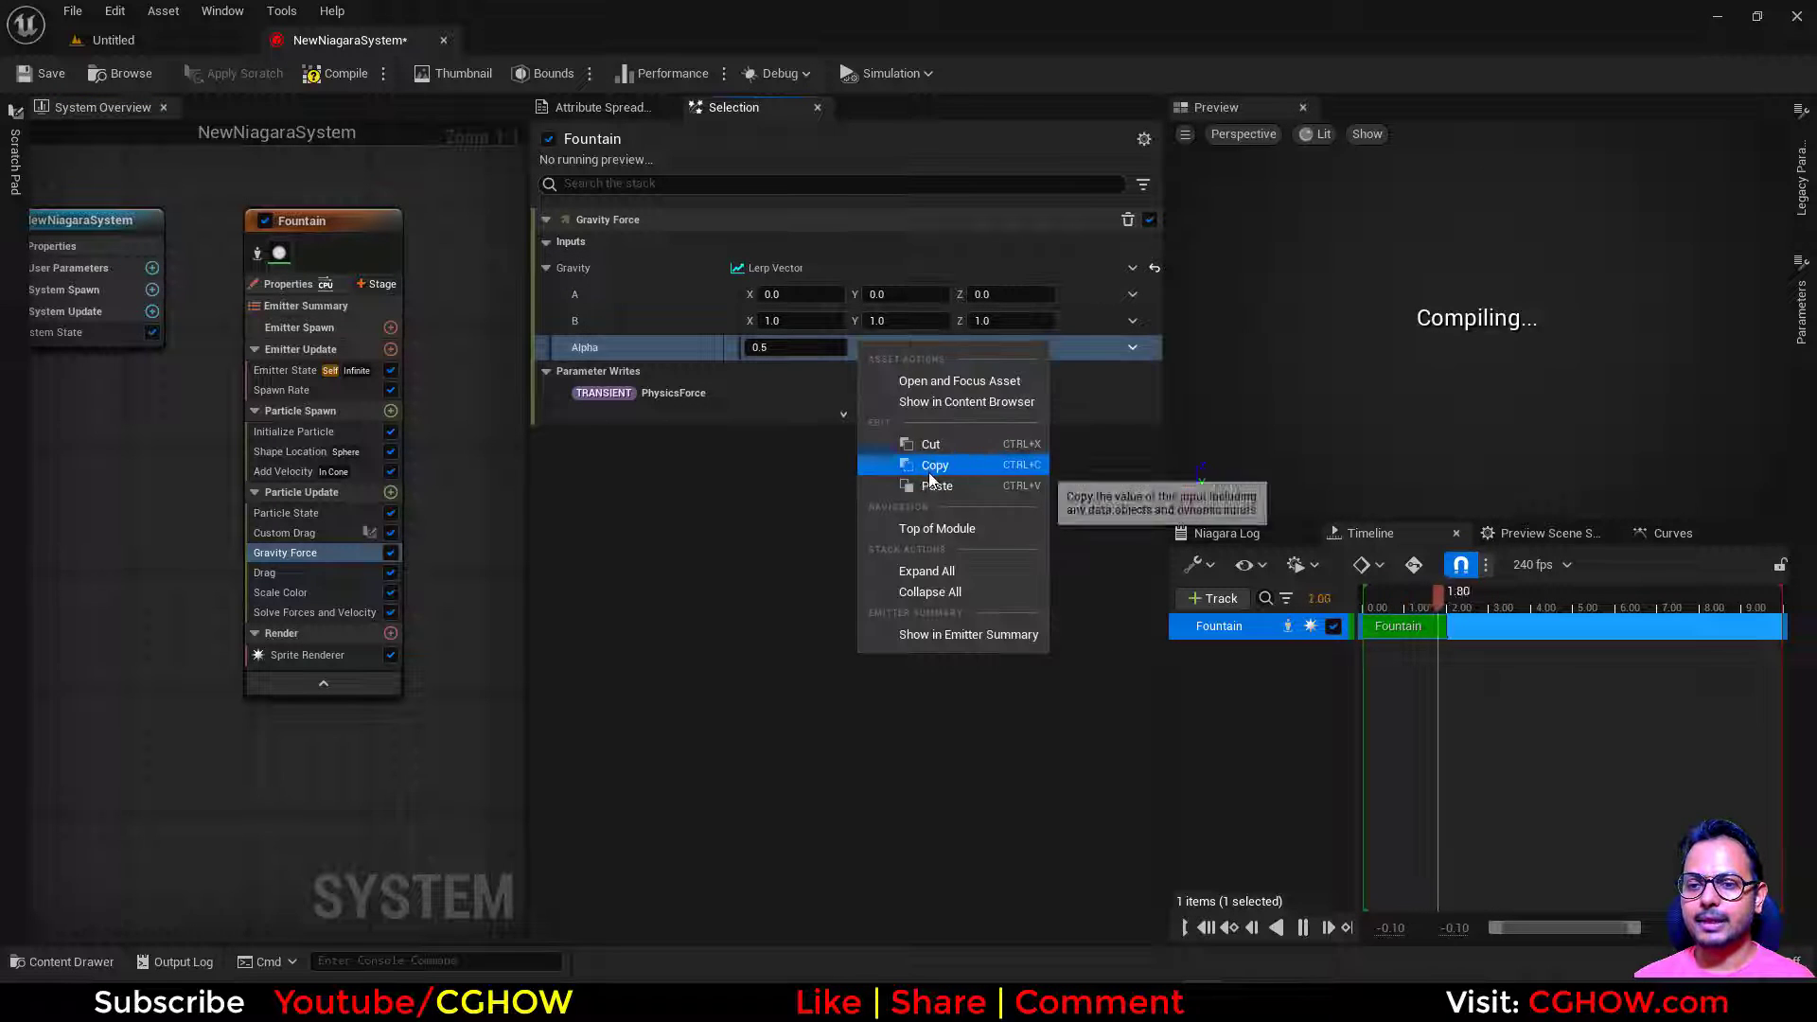
click(999, 395)
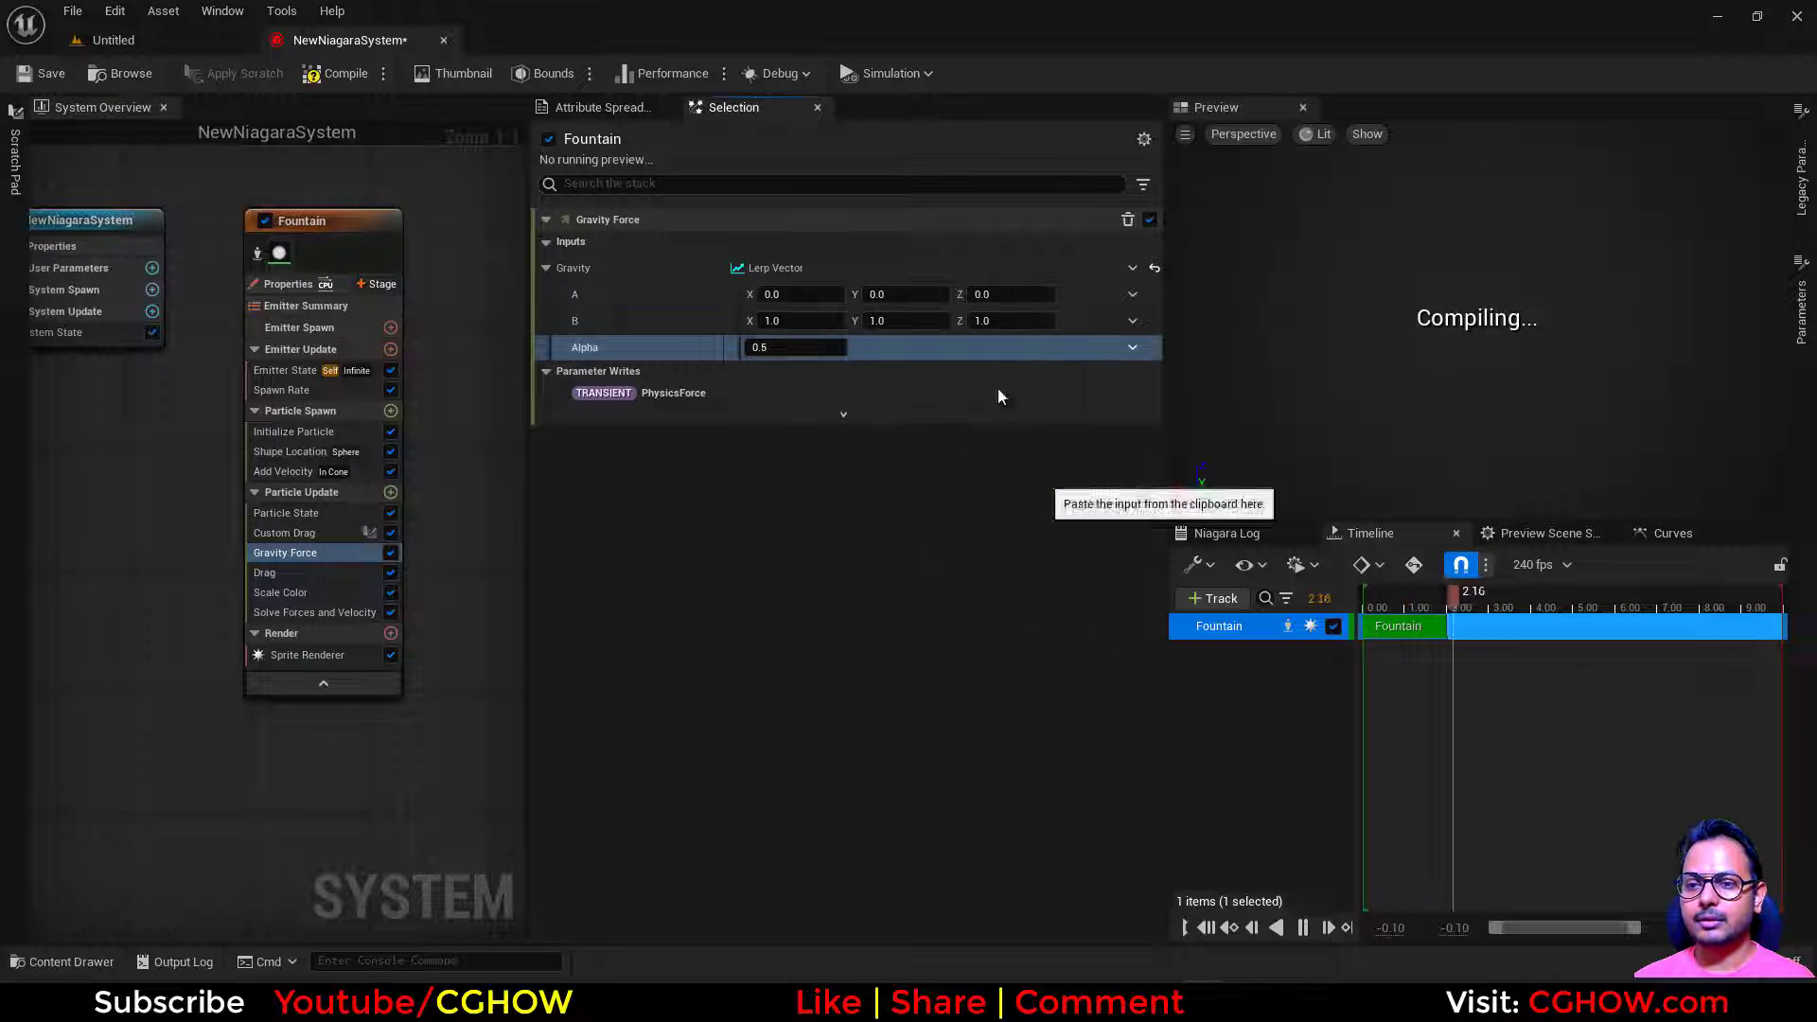
click(1012, 300)
text(-980)
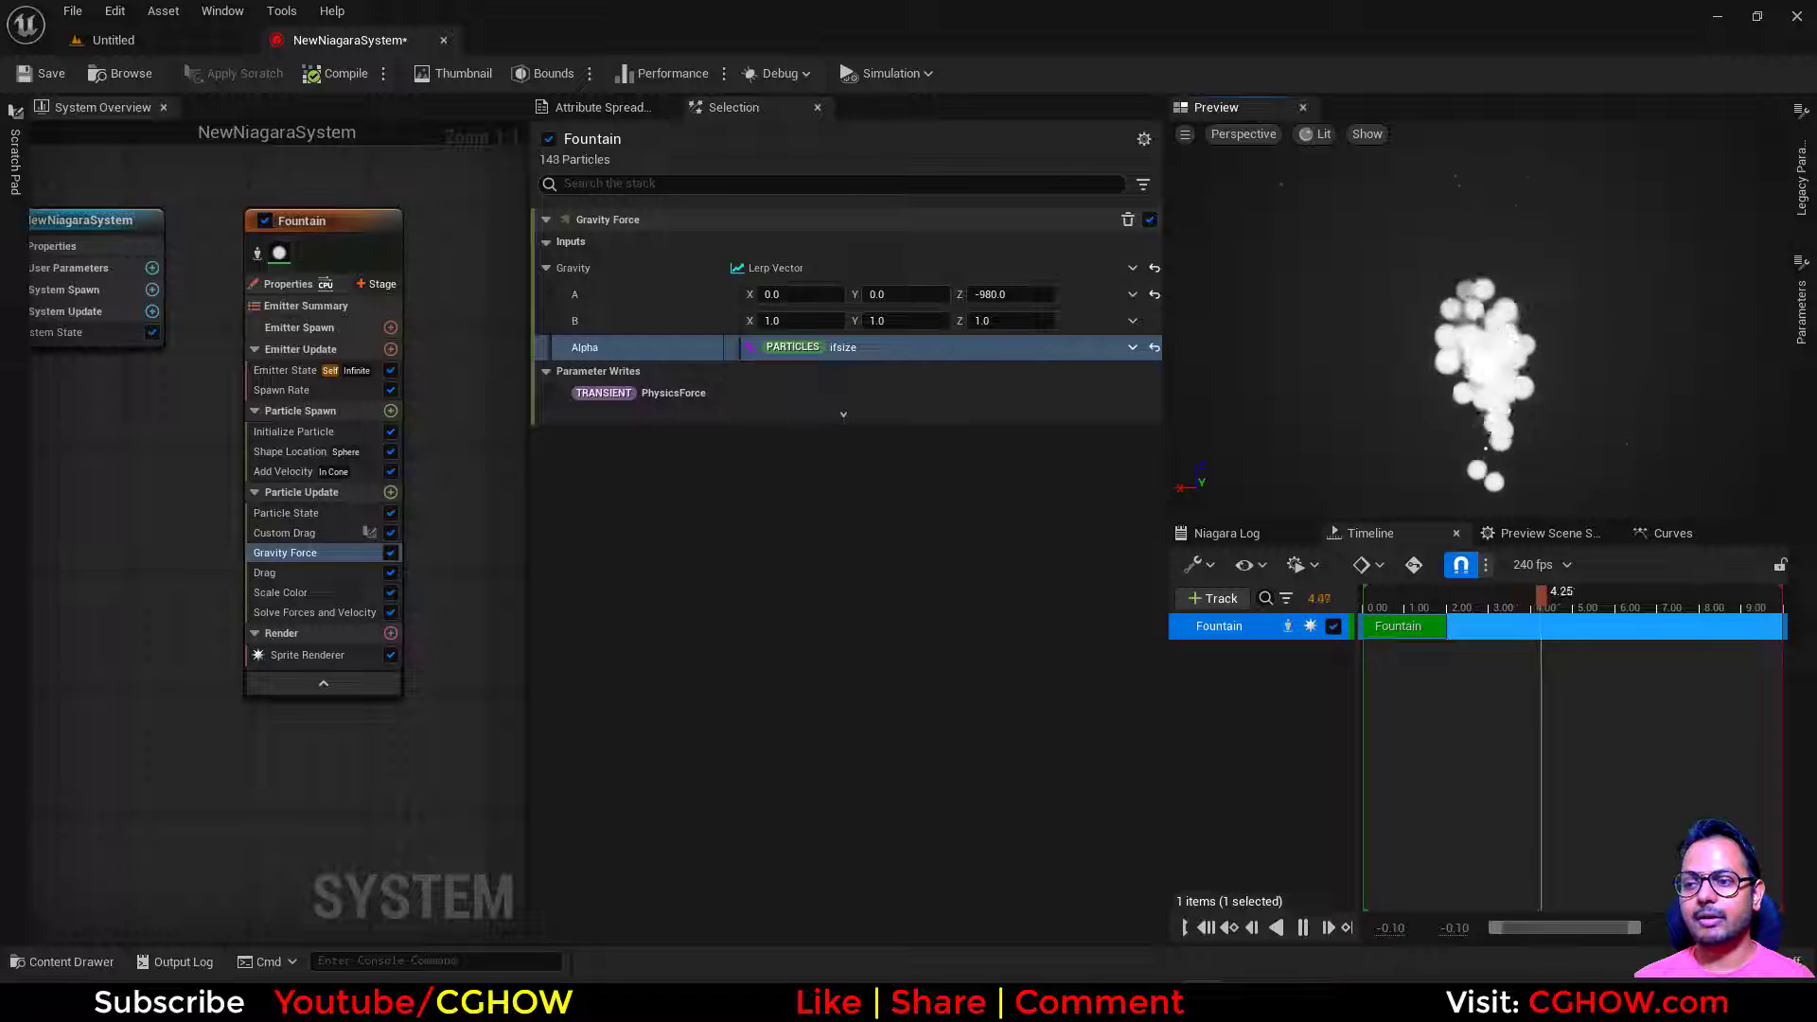
Step: Raise the Fountain emitter's SpawnRate
click(271, 393)
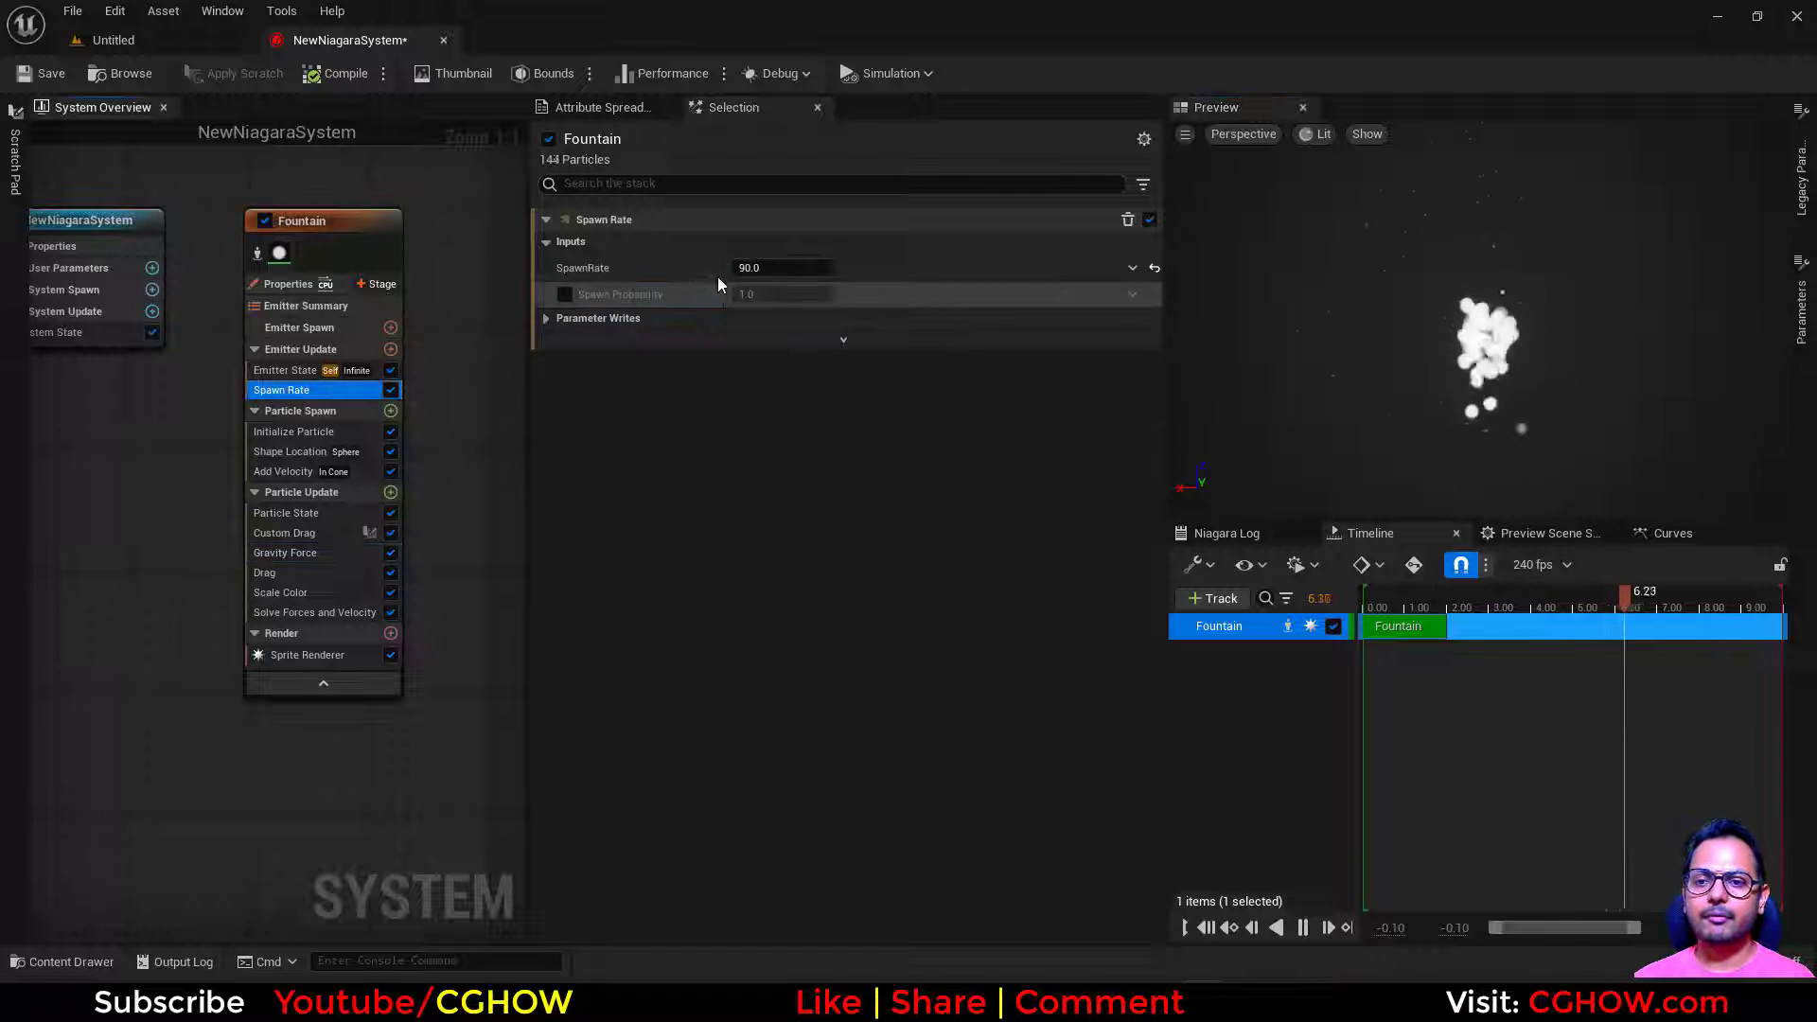
Step: In Initialize Particle, set Sprite Size Mode to Random Uniform and Uniform Sprite Size Max to 10
click(293, 431)
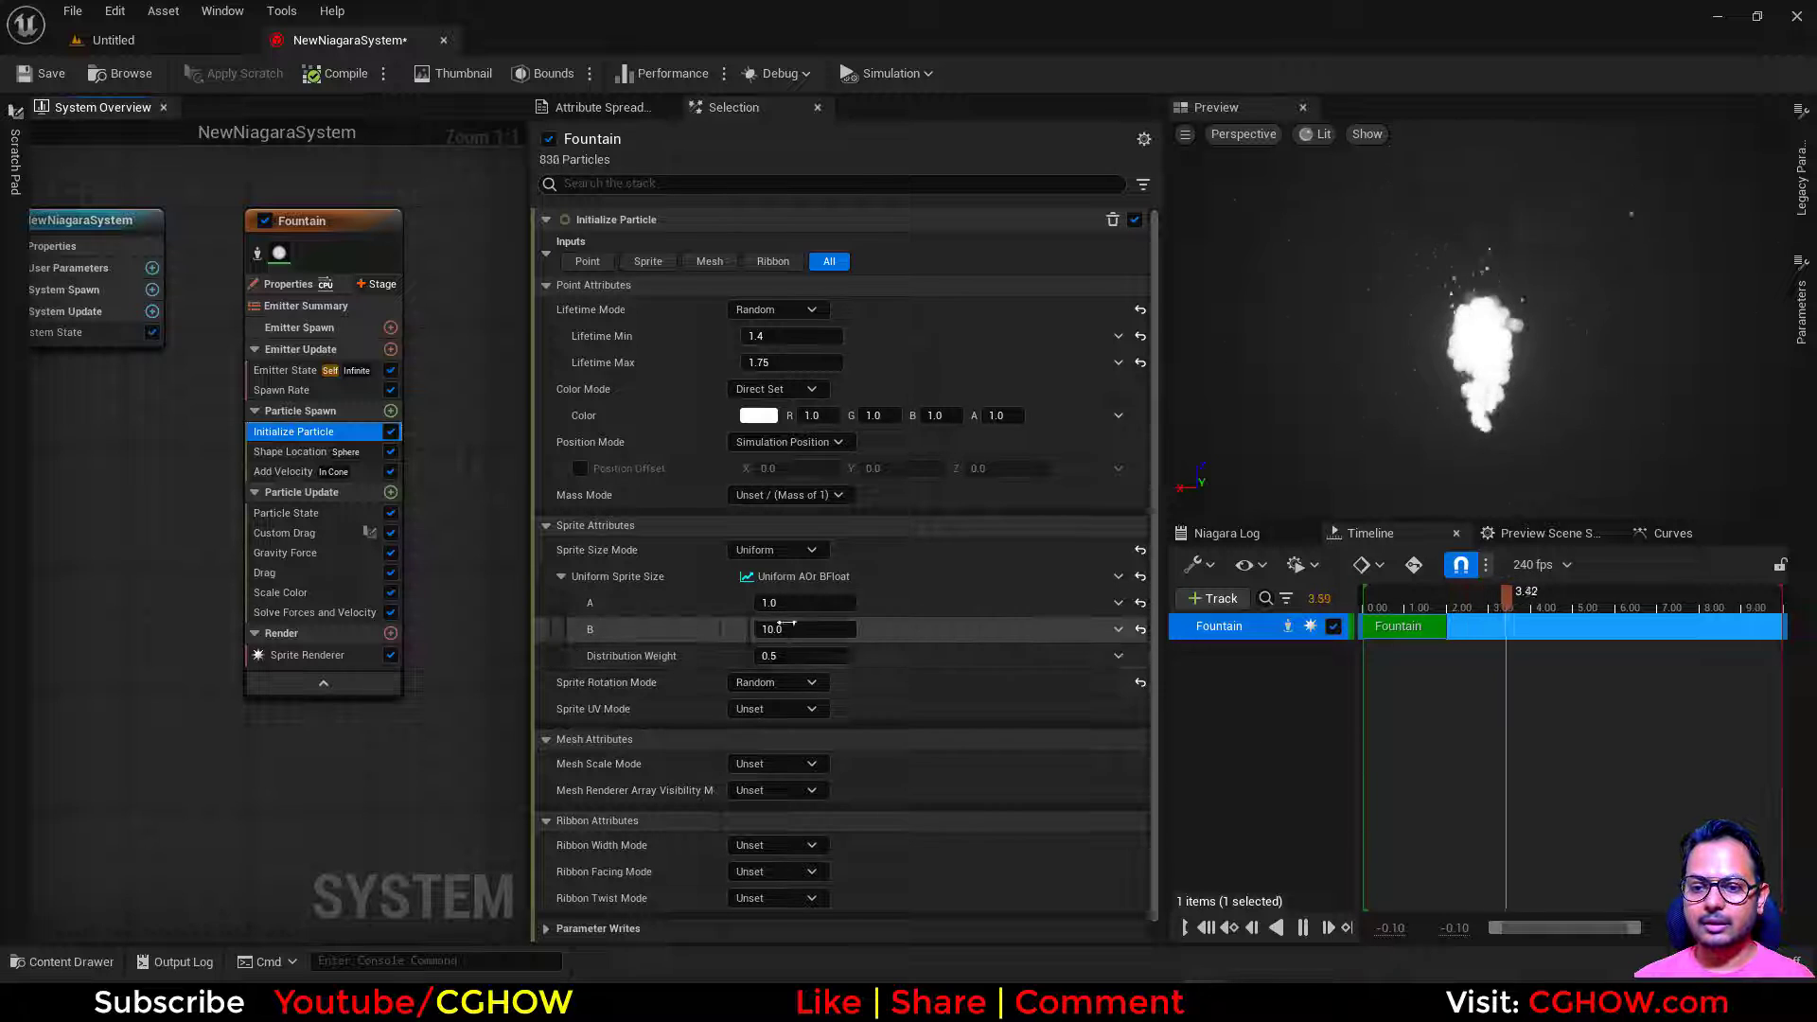
click(797, 550)
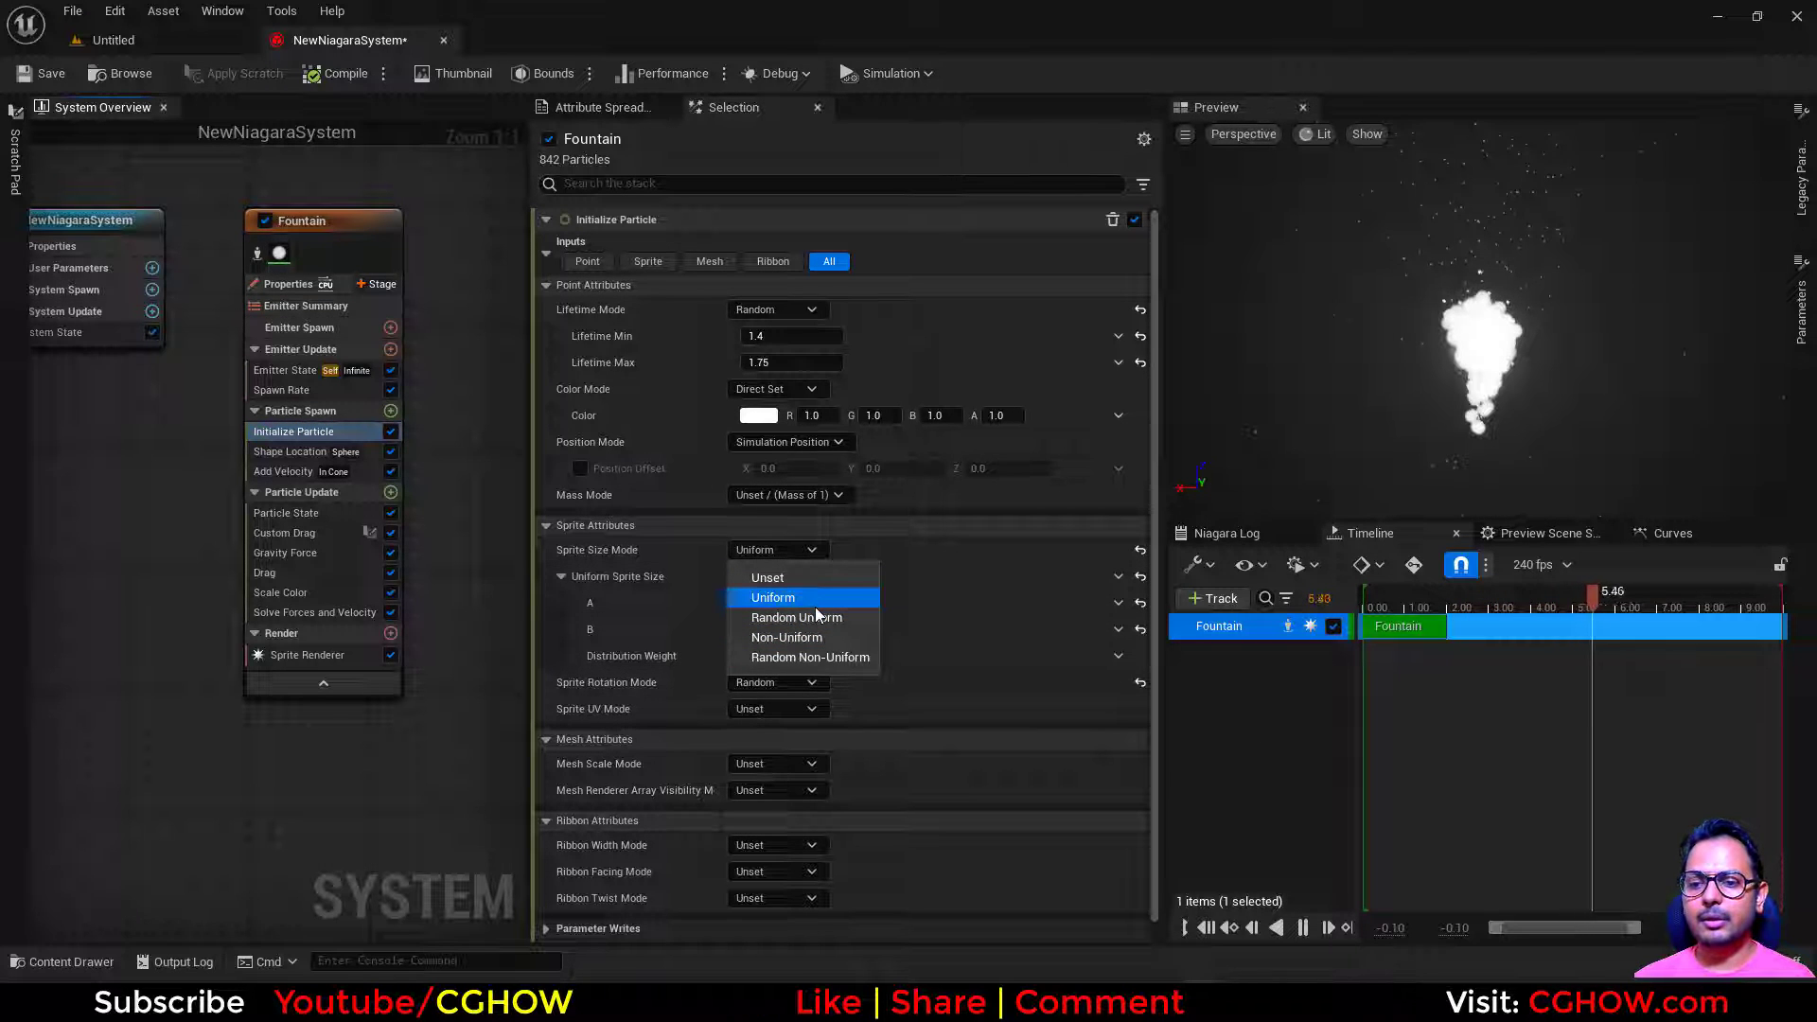
click(817, 615)
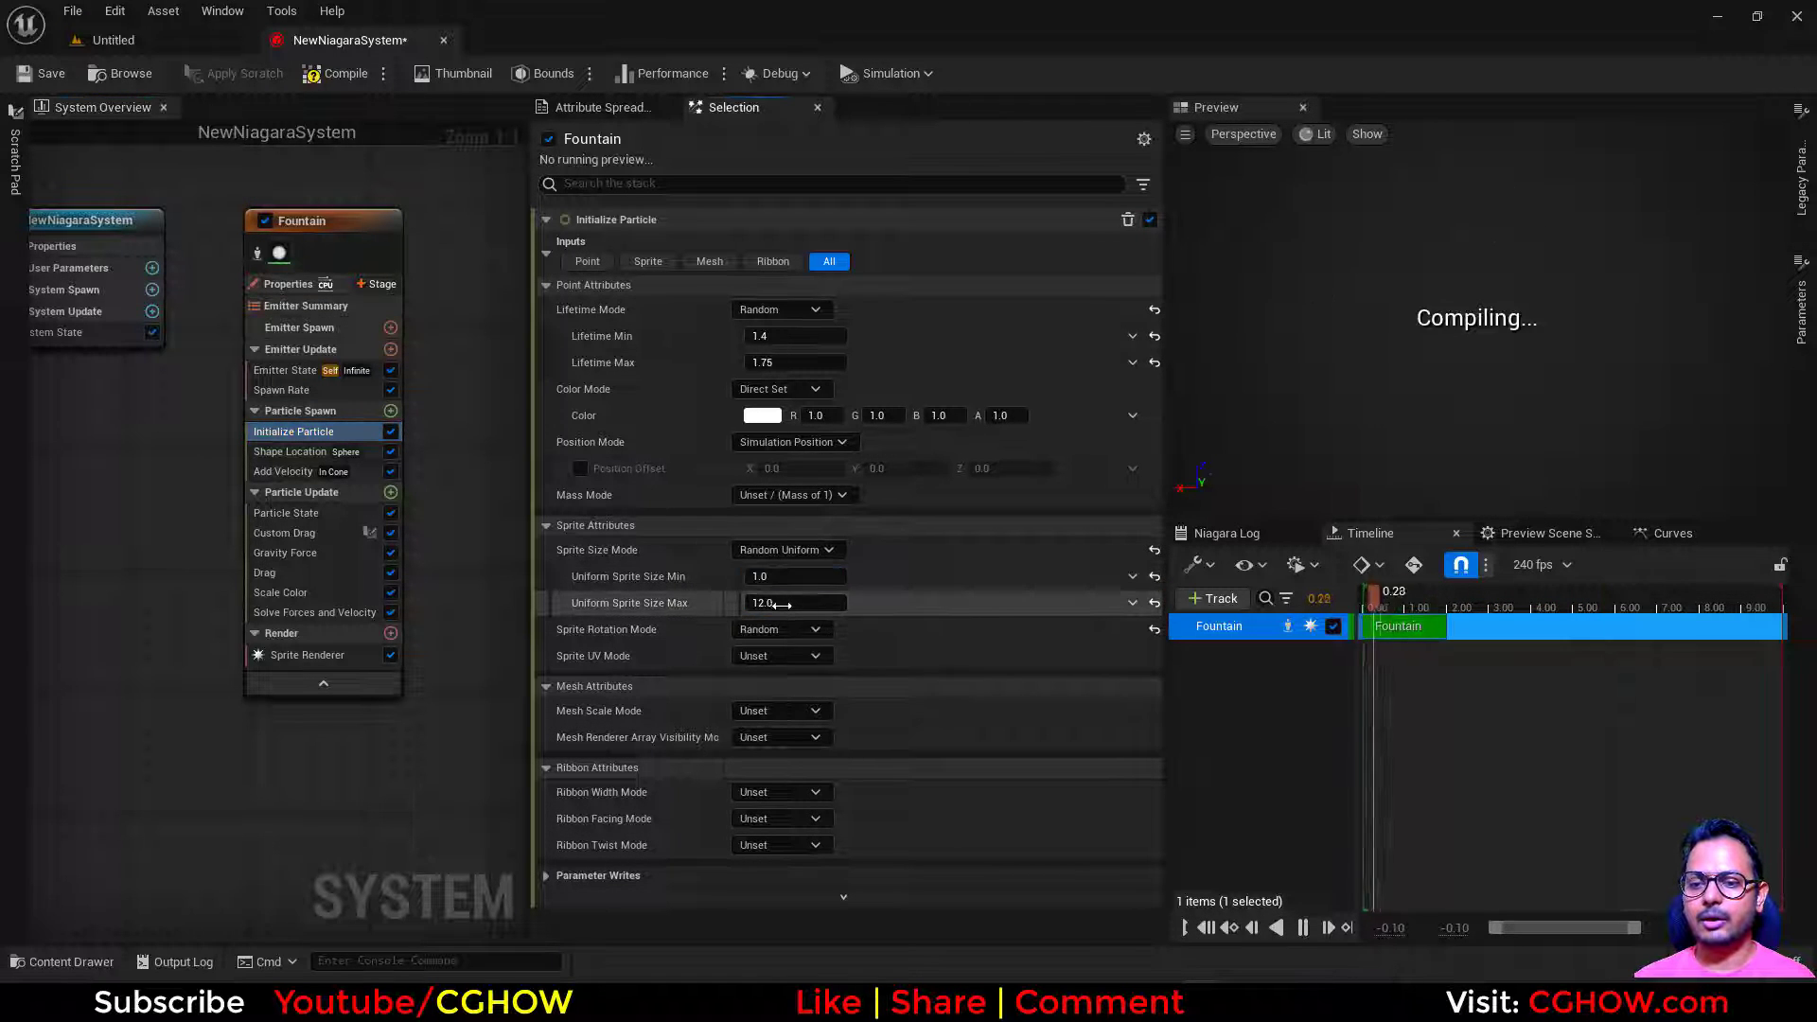
click(781, 603)
text(10)
key(Return)
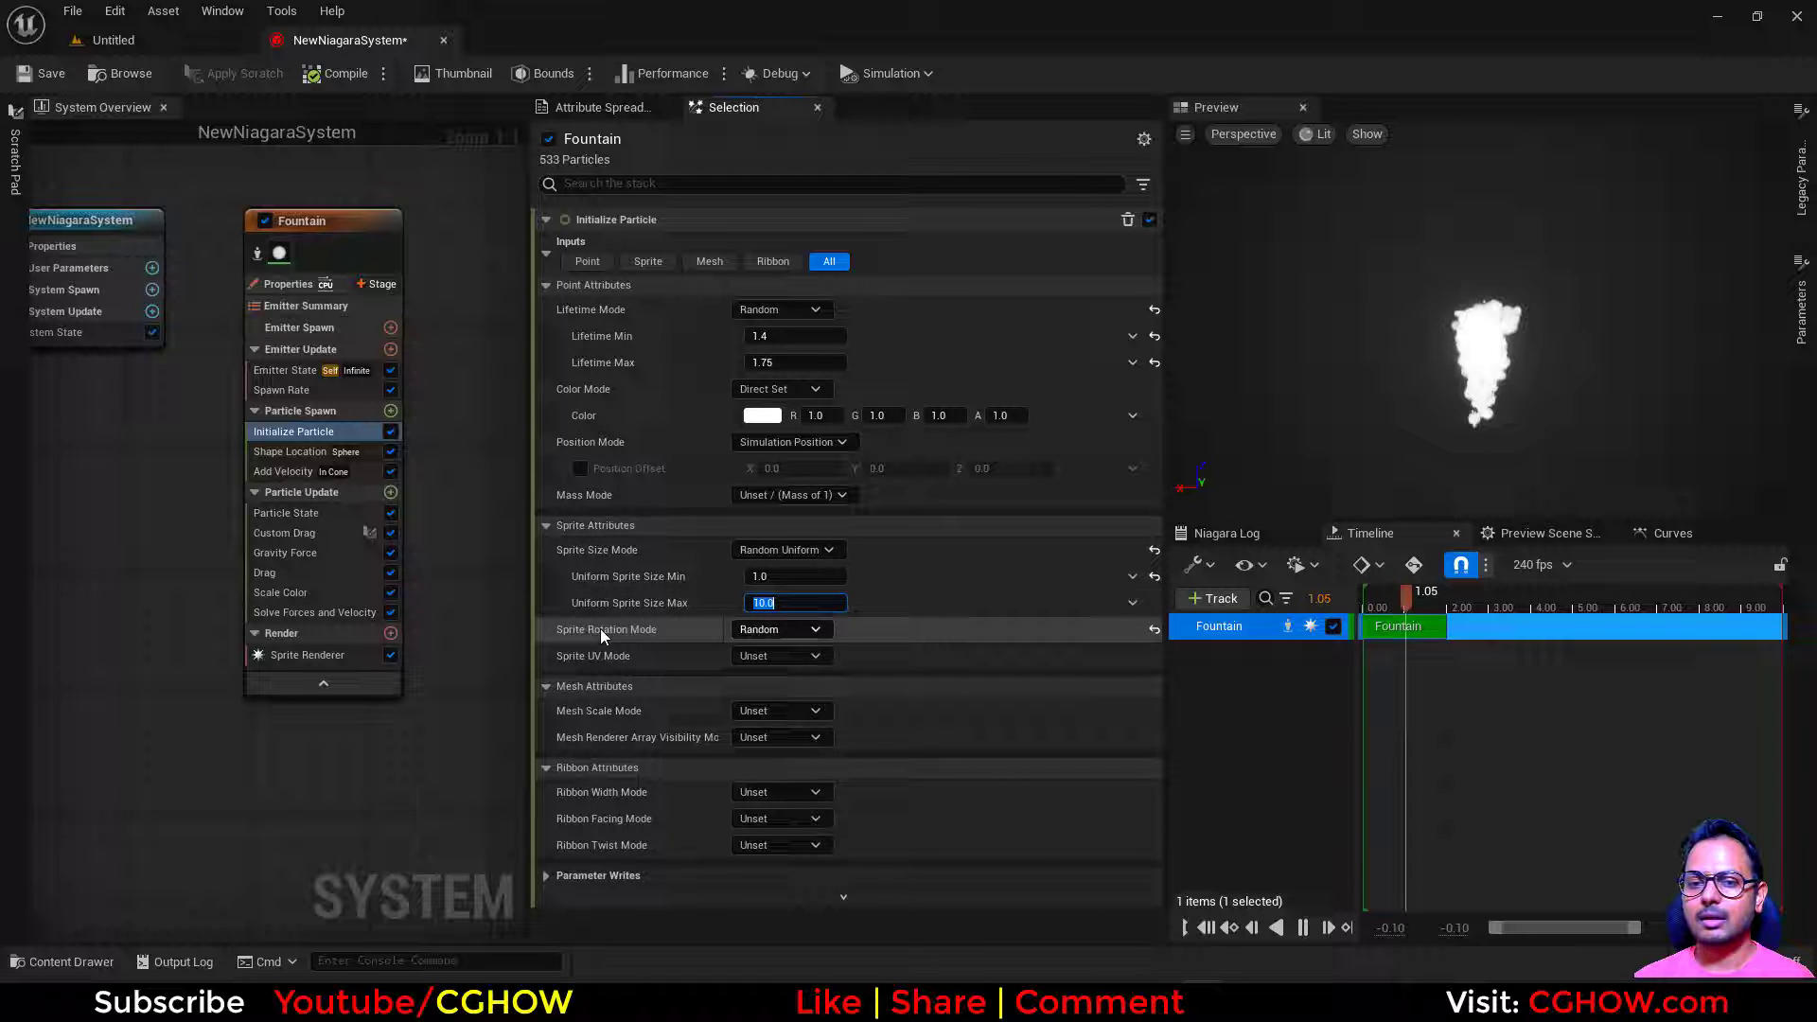
Step: Set the Custom Drag module's mysize threshold to about 4.68
click(281, 533)
drag(763, 272, 791, 272)
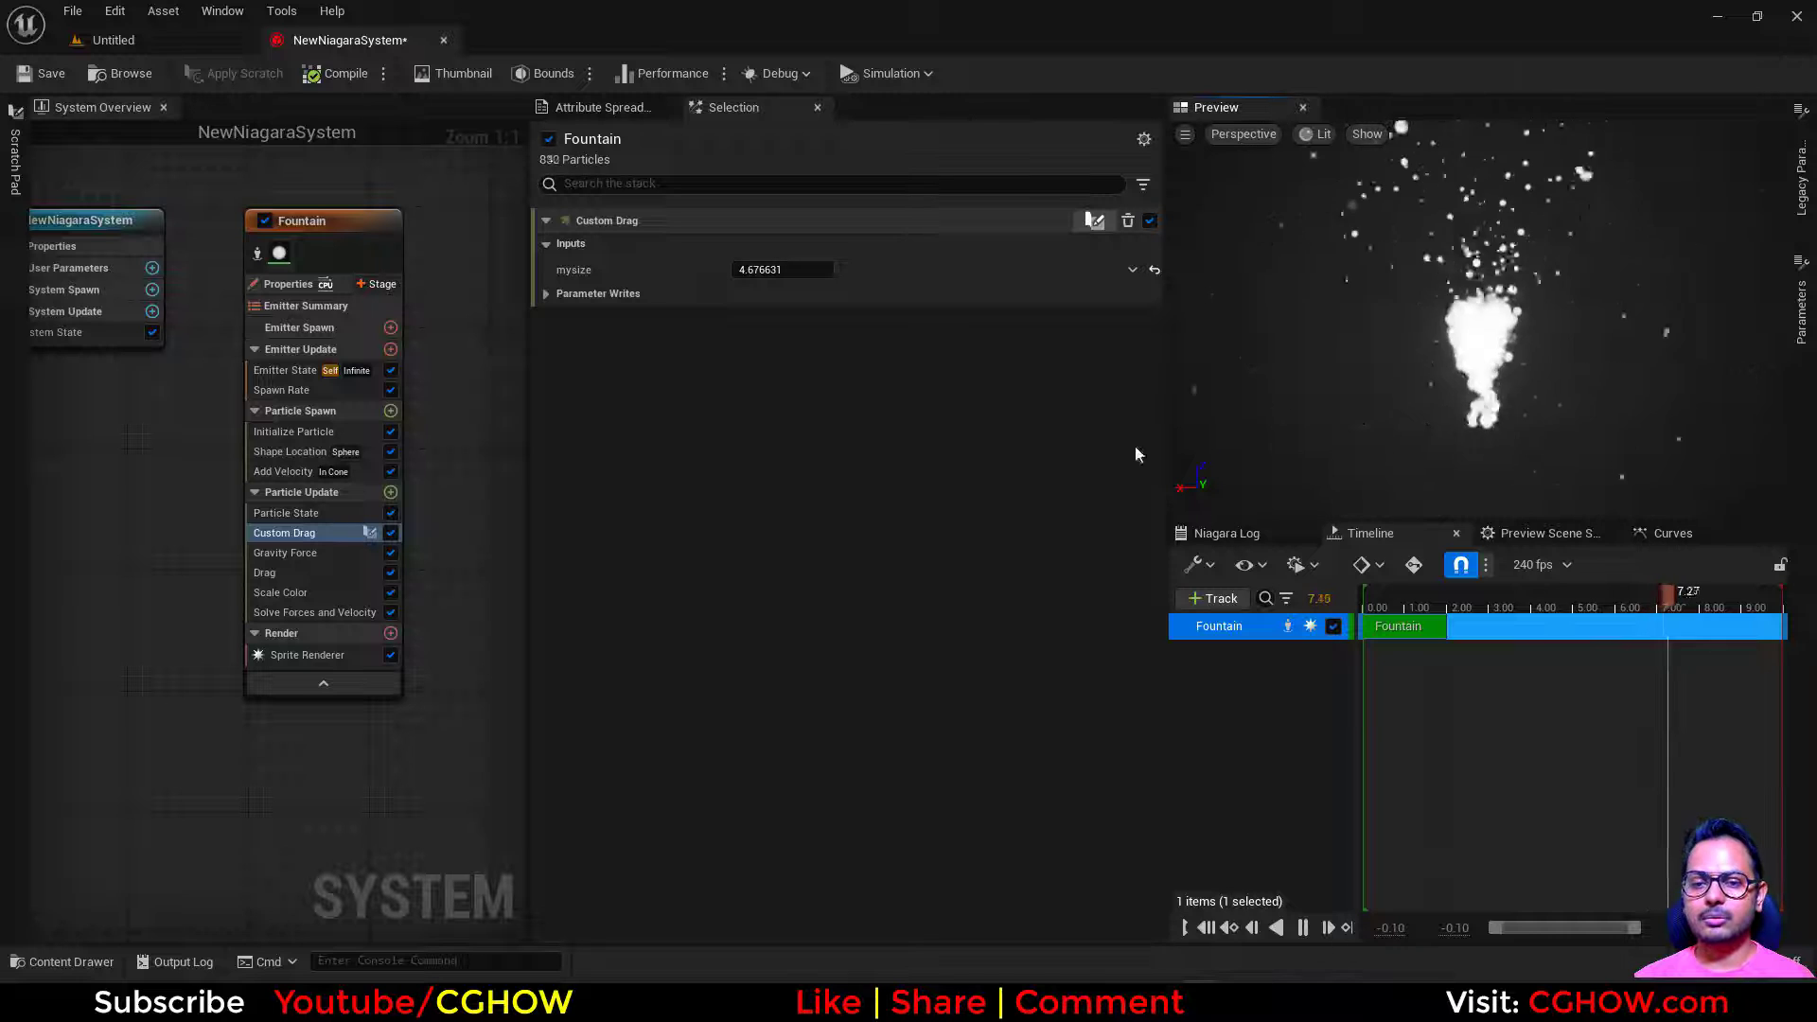
Step: Change the Shape Location primitive to Box / Plane and set Box Size to X 100, Y 0, Z 0
click(211, 413)
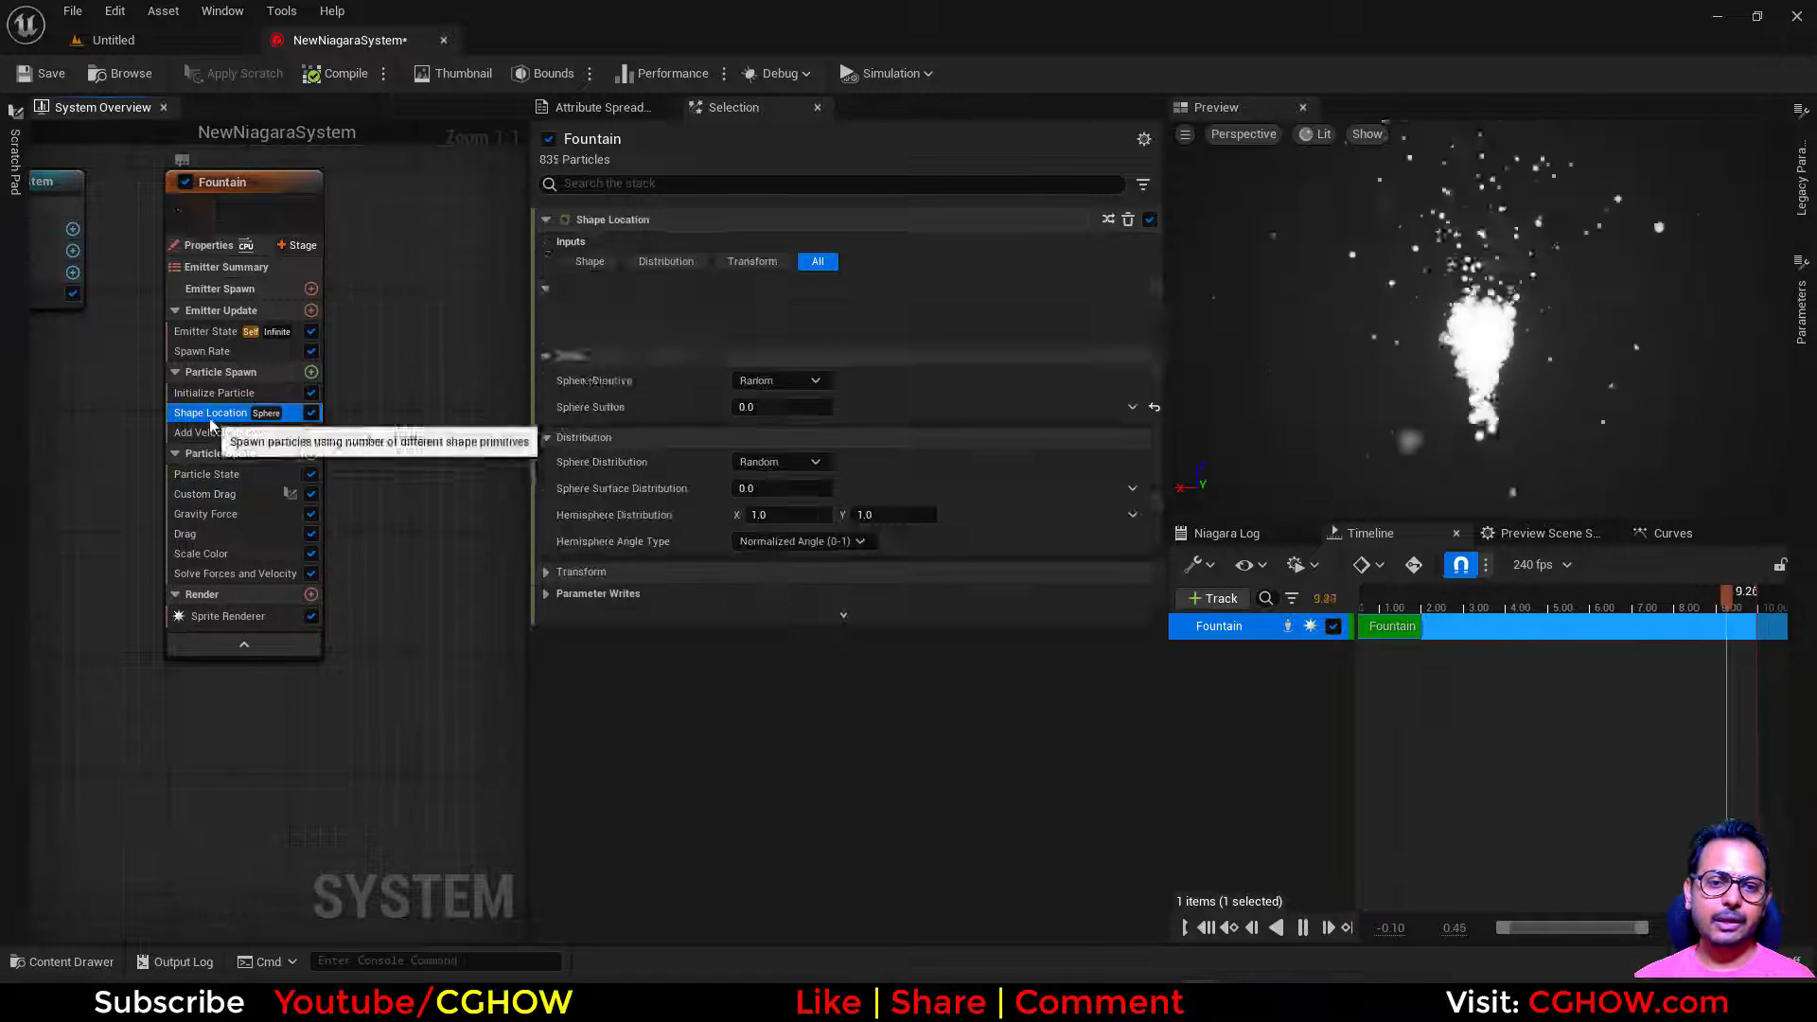
click(815, 309)
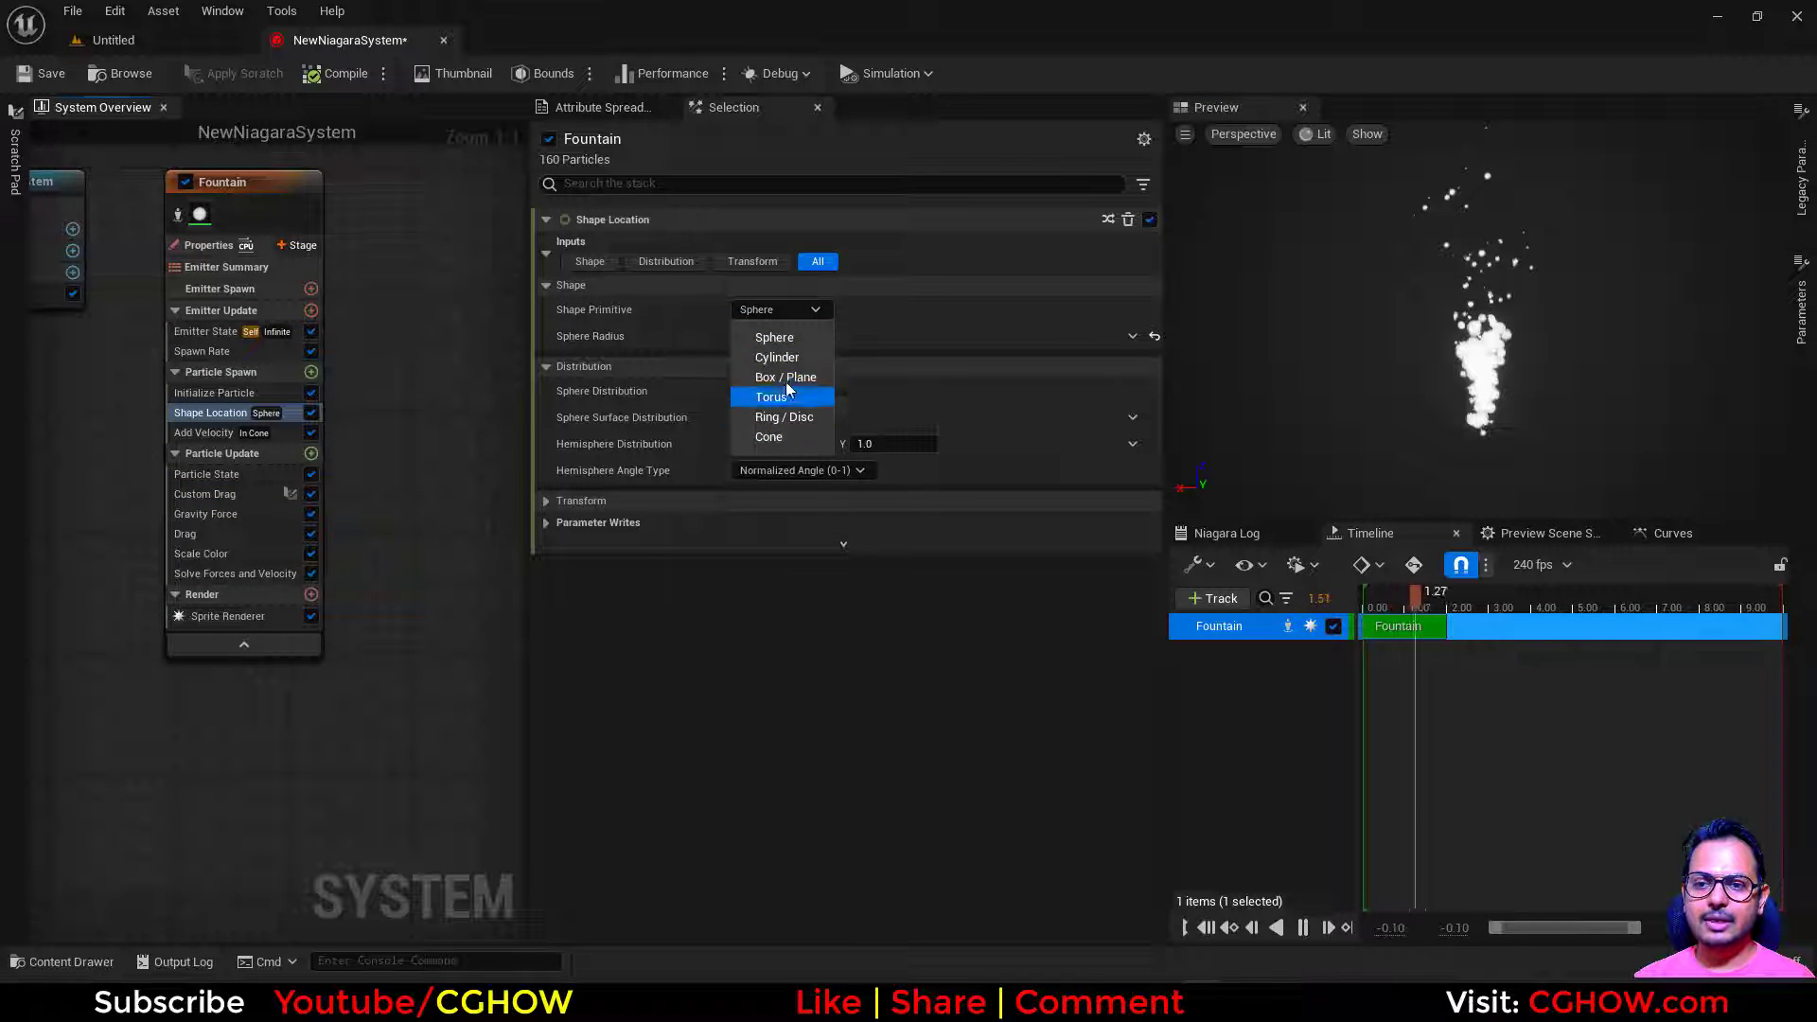
click(802, 378)
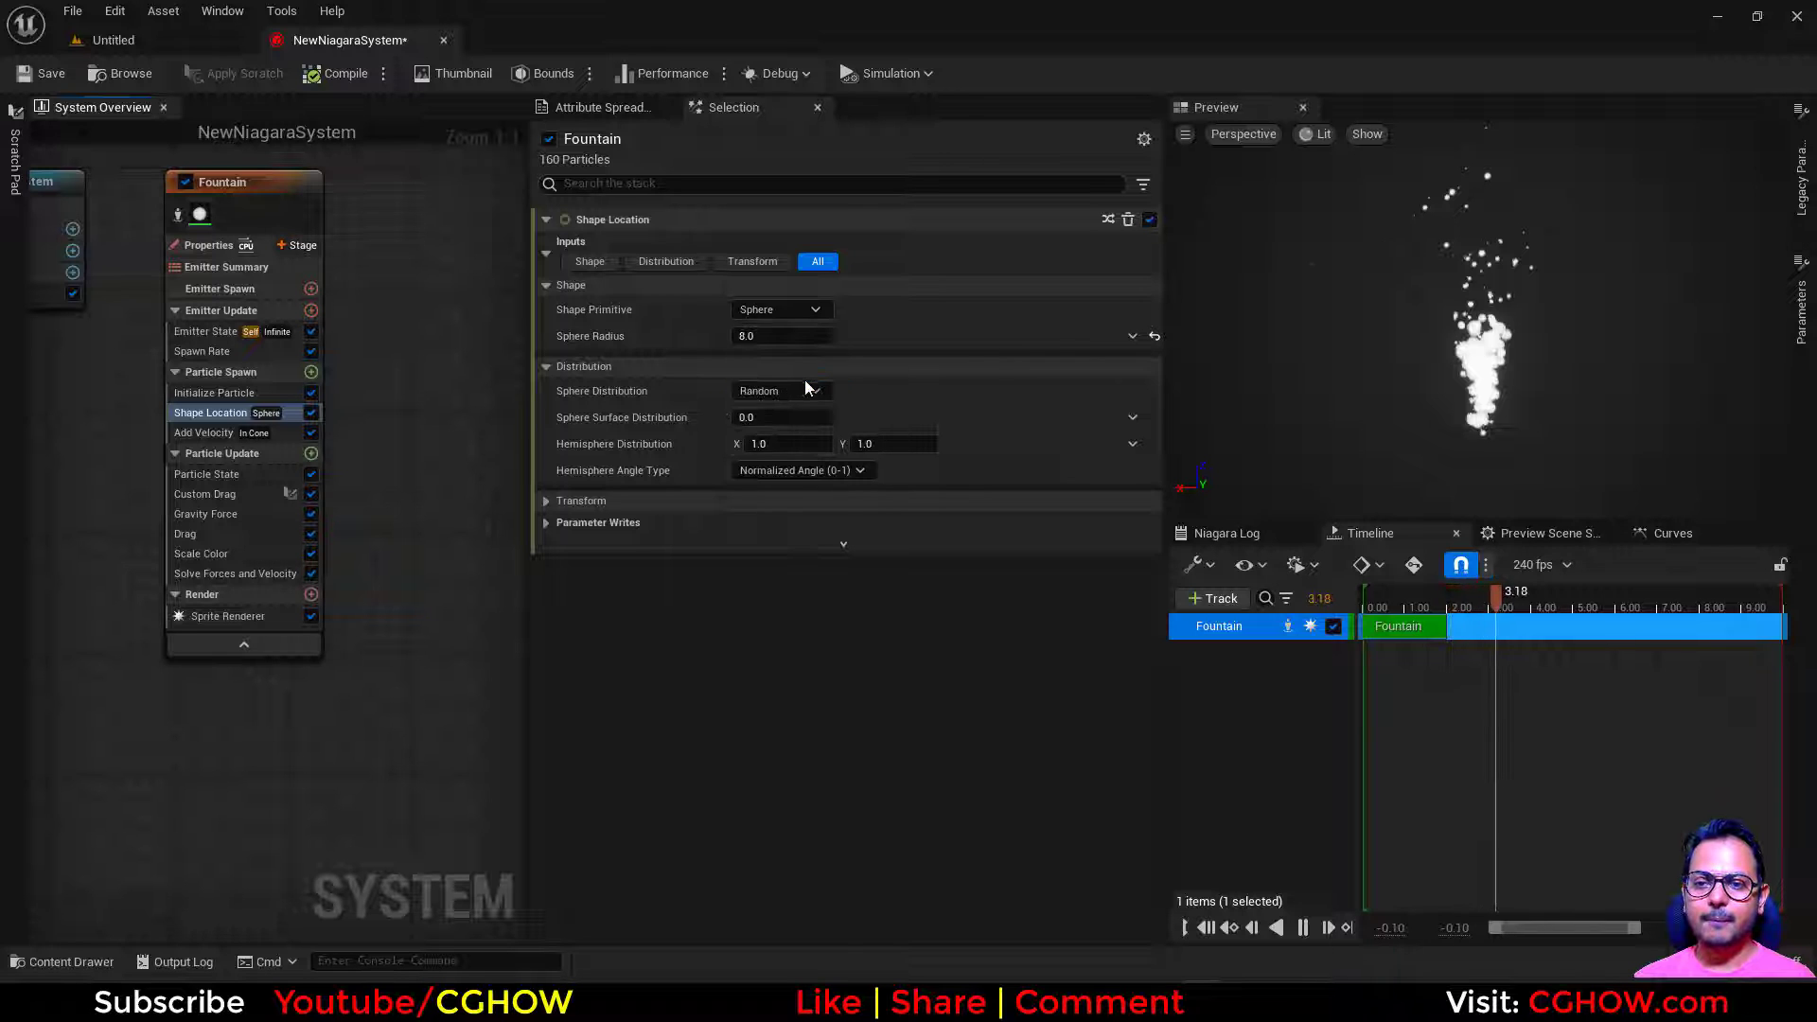
click(880, 362)
text(00.0)
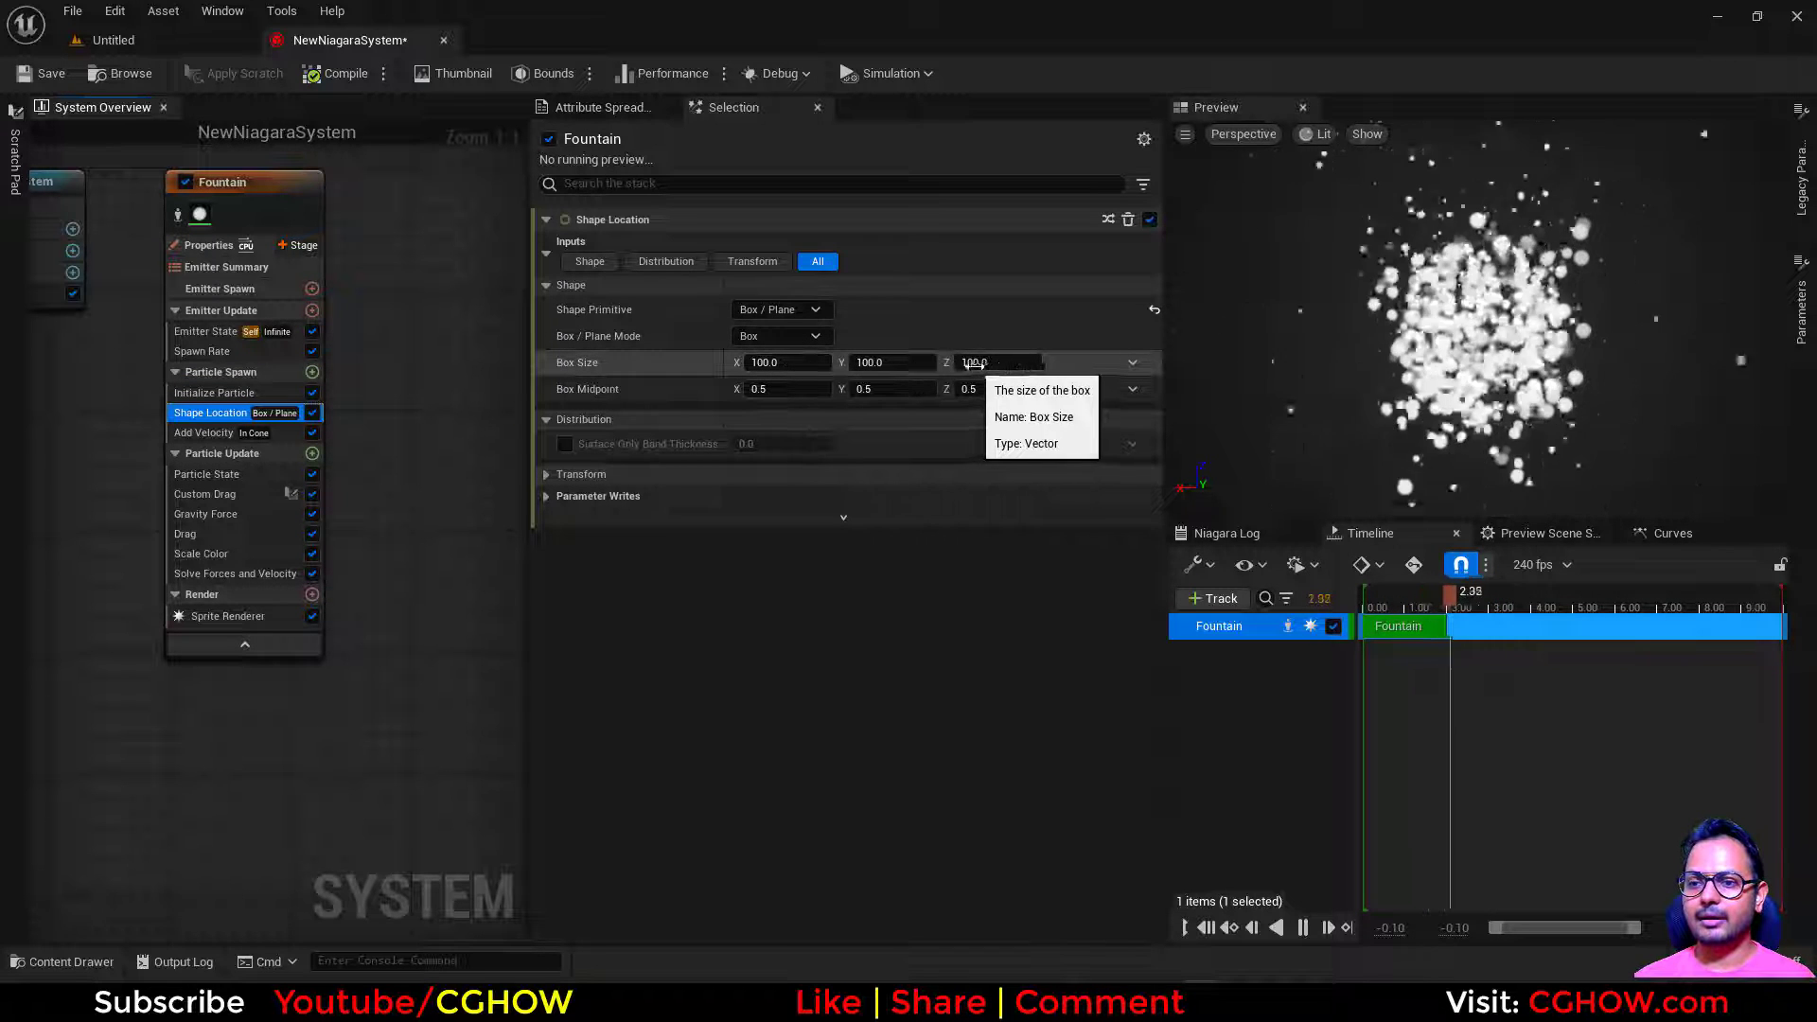
key(Tab)
text(0)
key(shift+Tab)
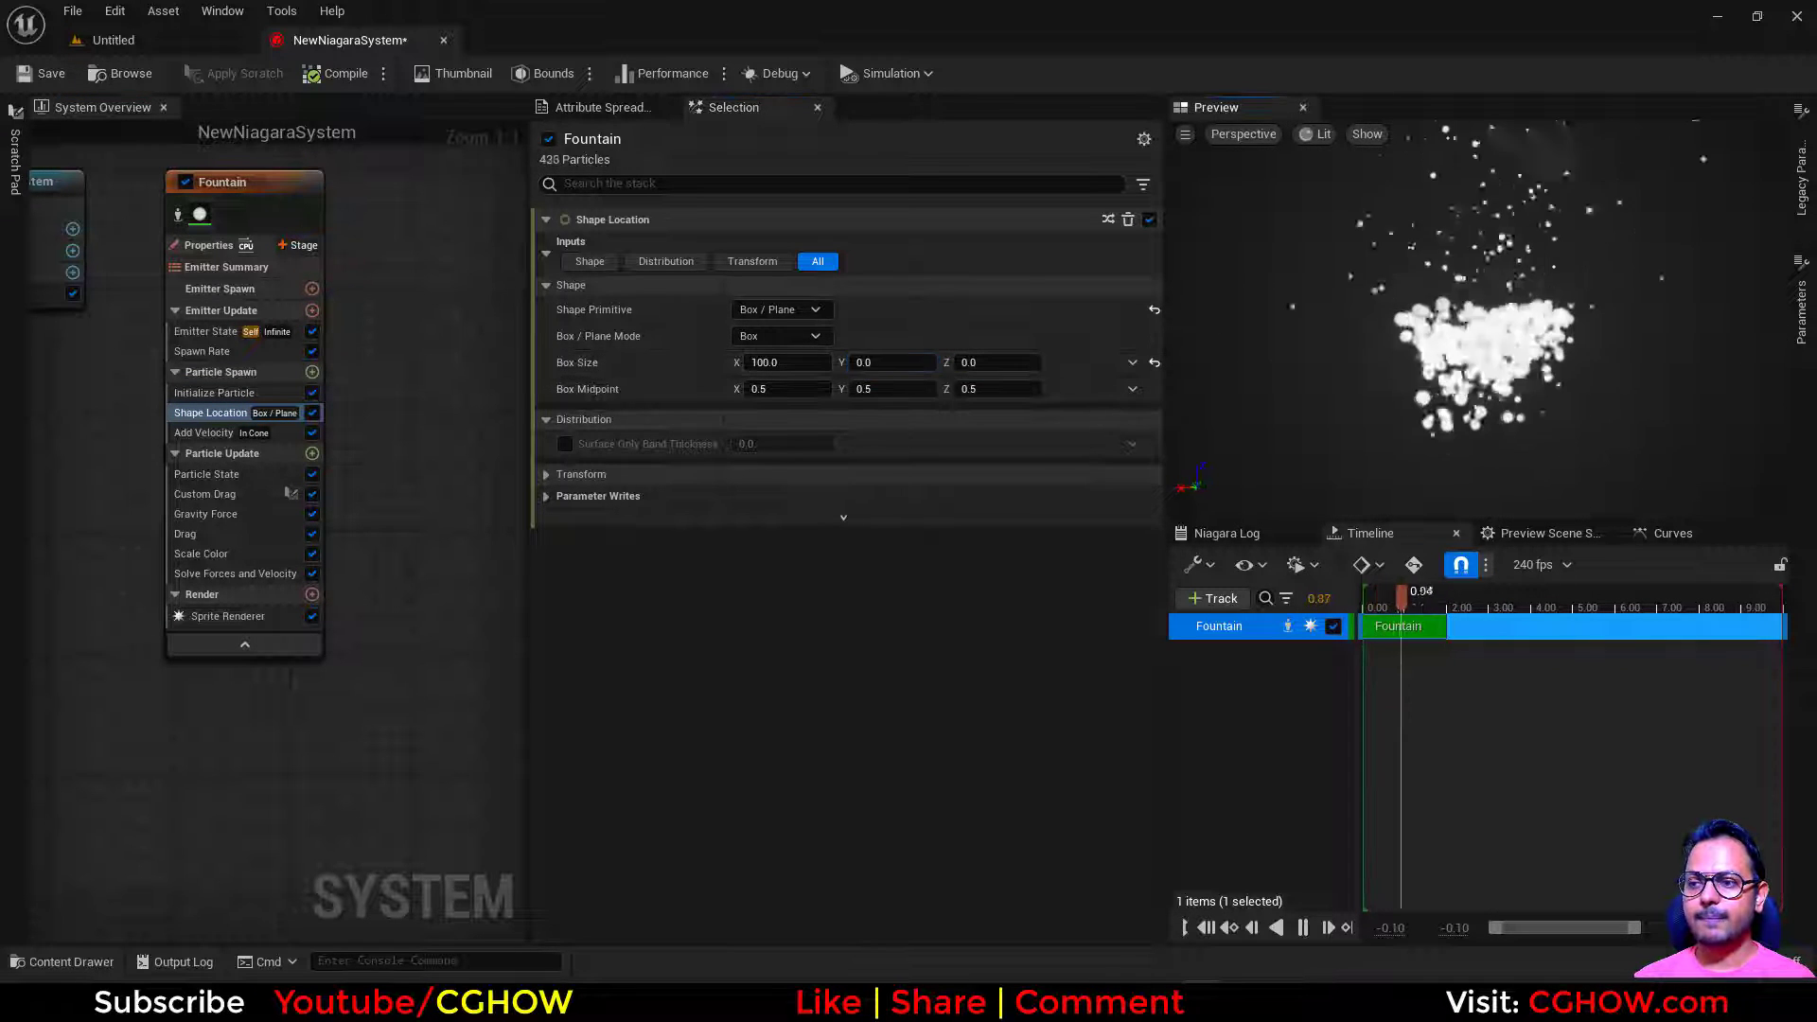
Step: Delete the Fountain emitter's Add Velocity module and set its SpawnRate to 50
click(237, 433)
key(Delete)
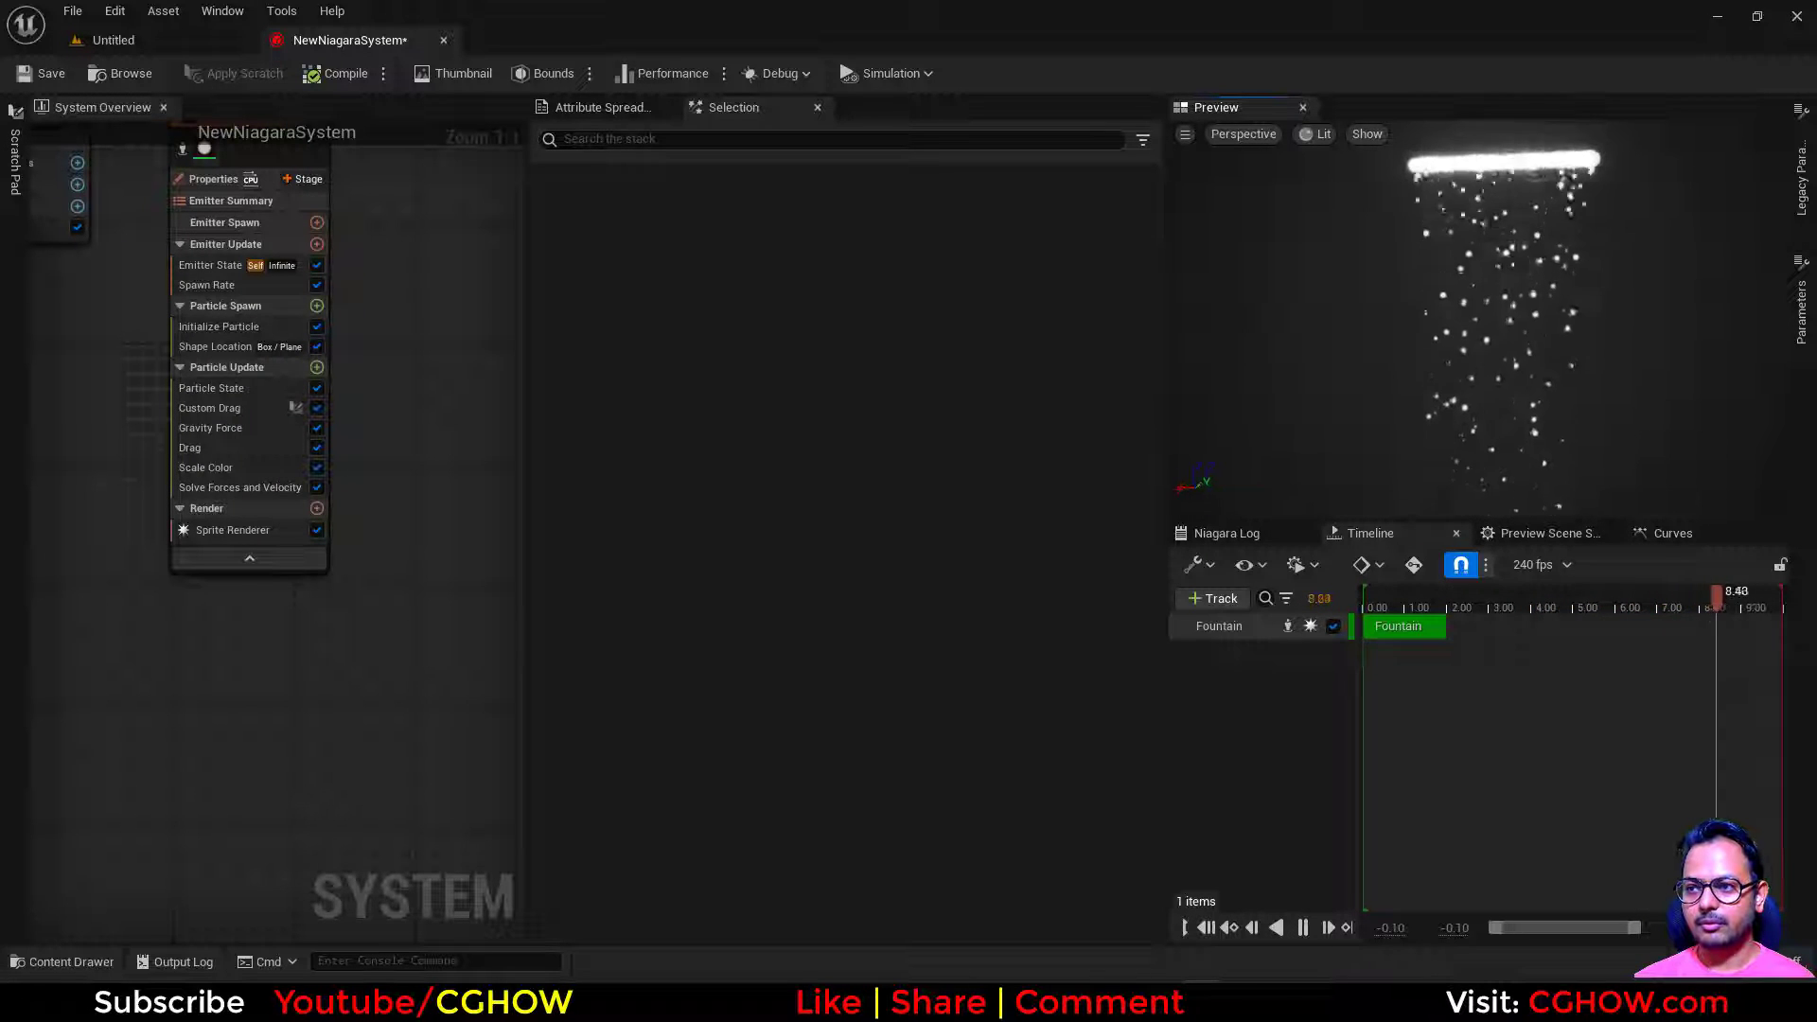
click(257, 286)
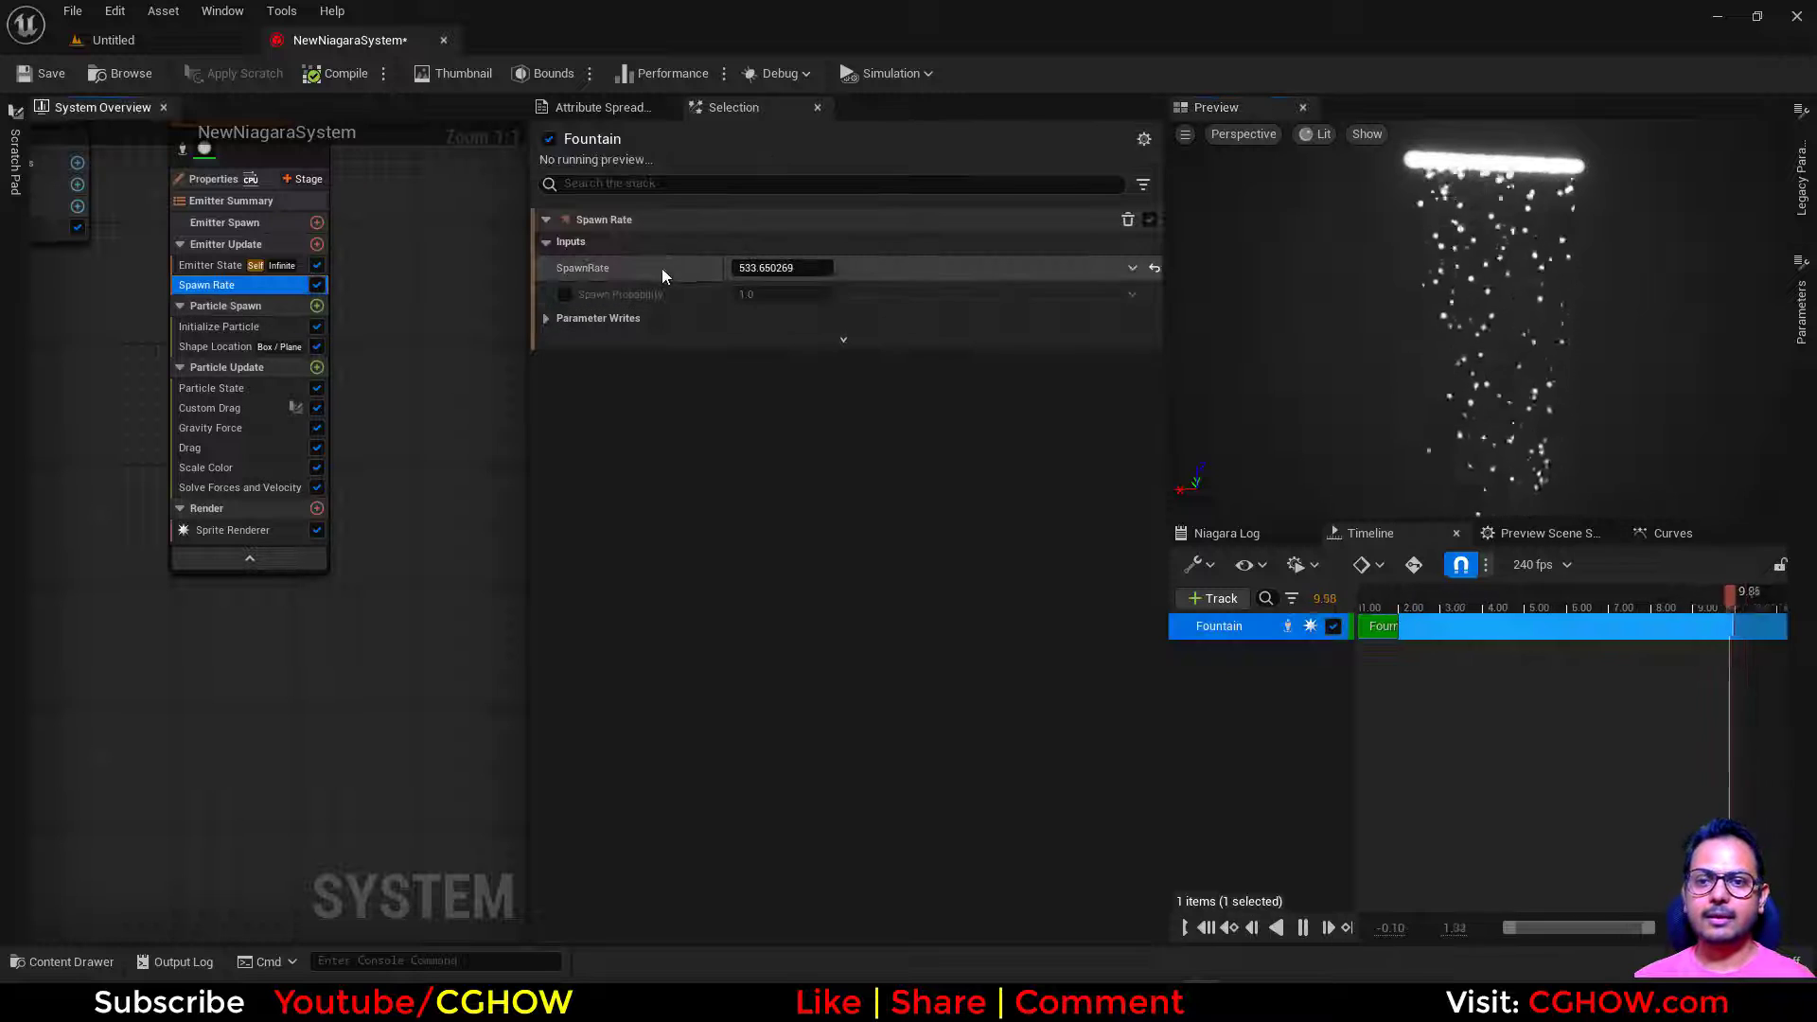
click(798, 265)
text(50)
key(Return)
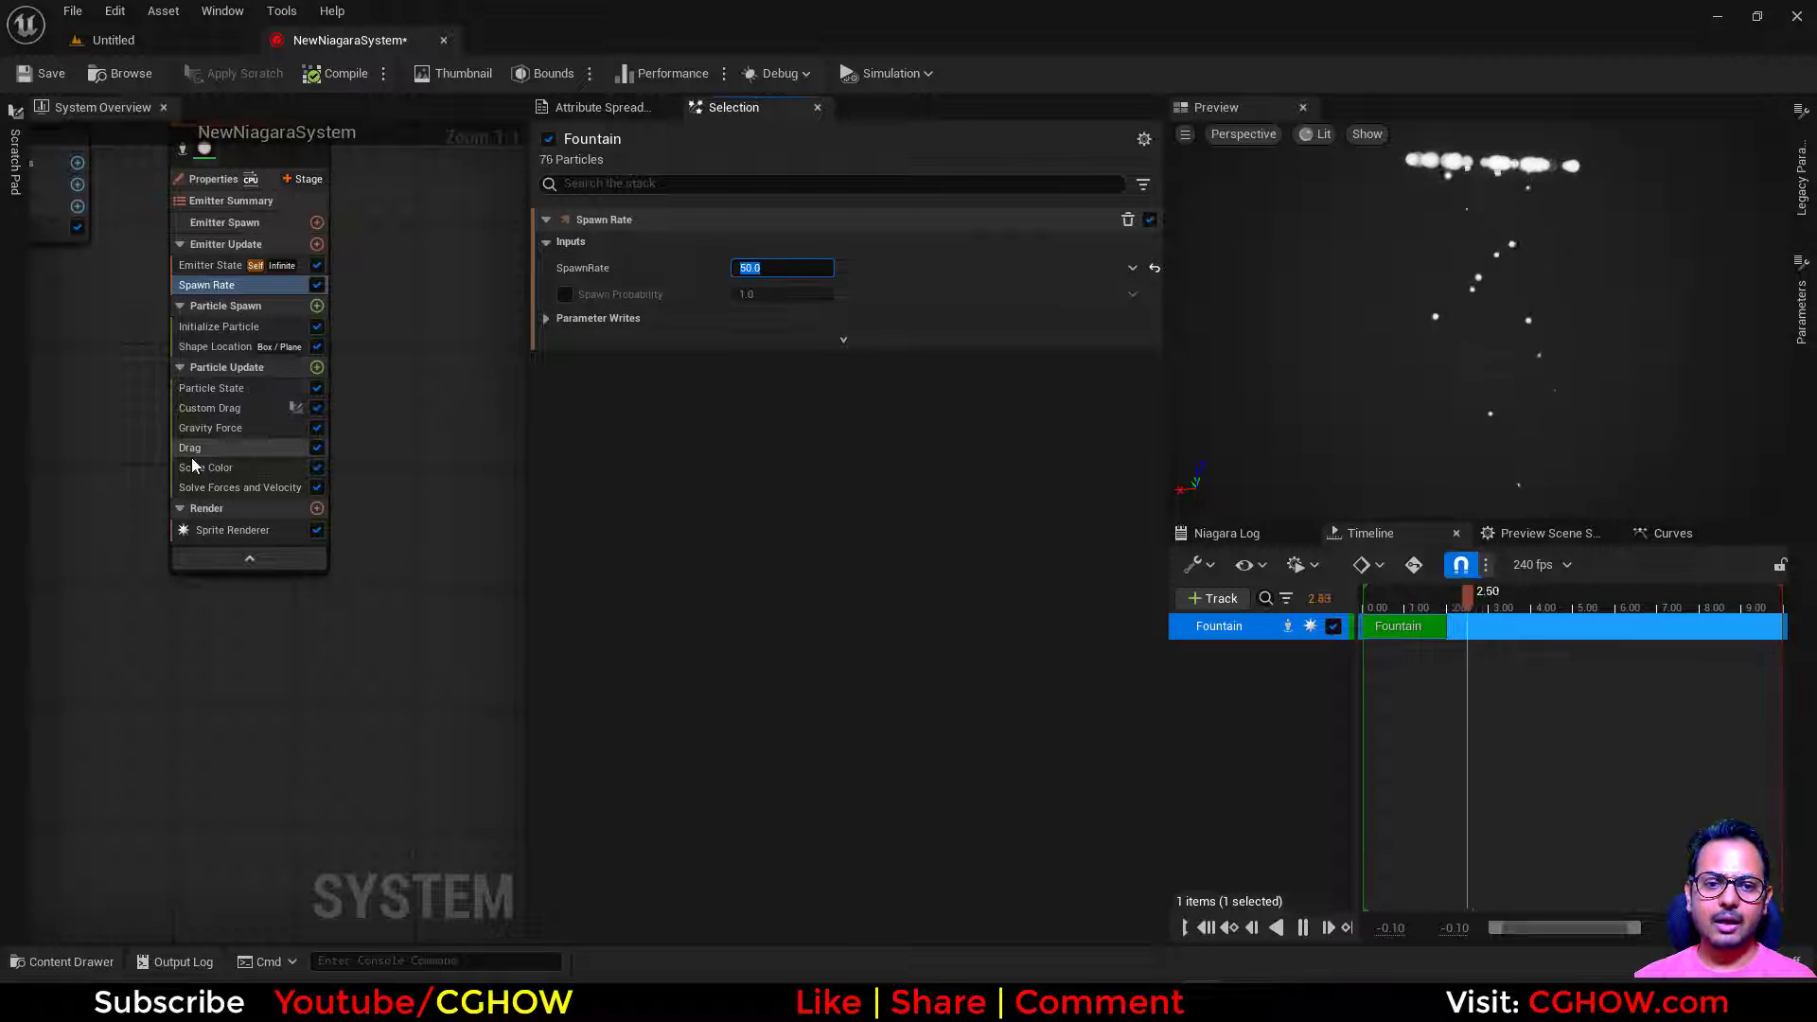
Step: Try the Drag module's lerp with A at 10 and B at 0
click(227, 408)
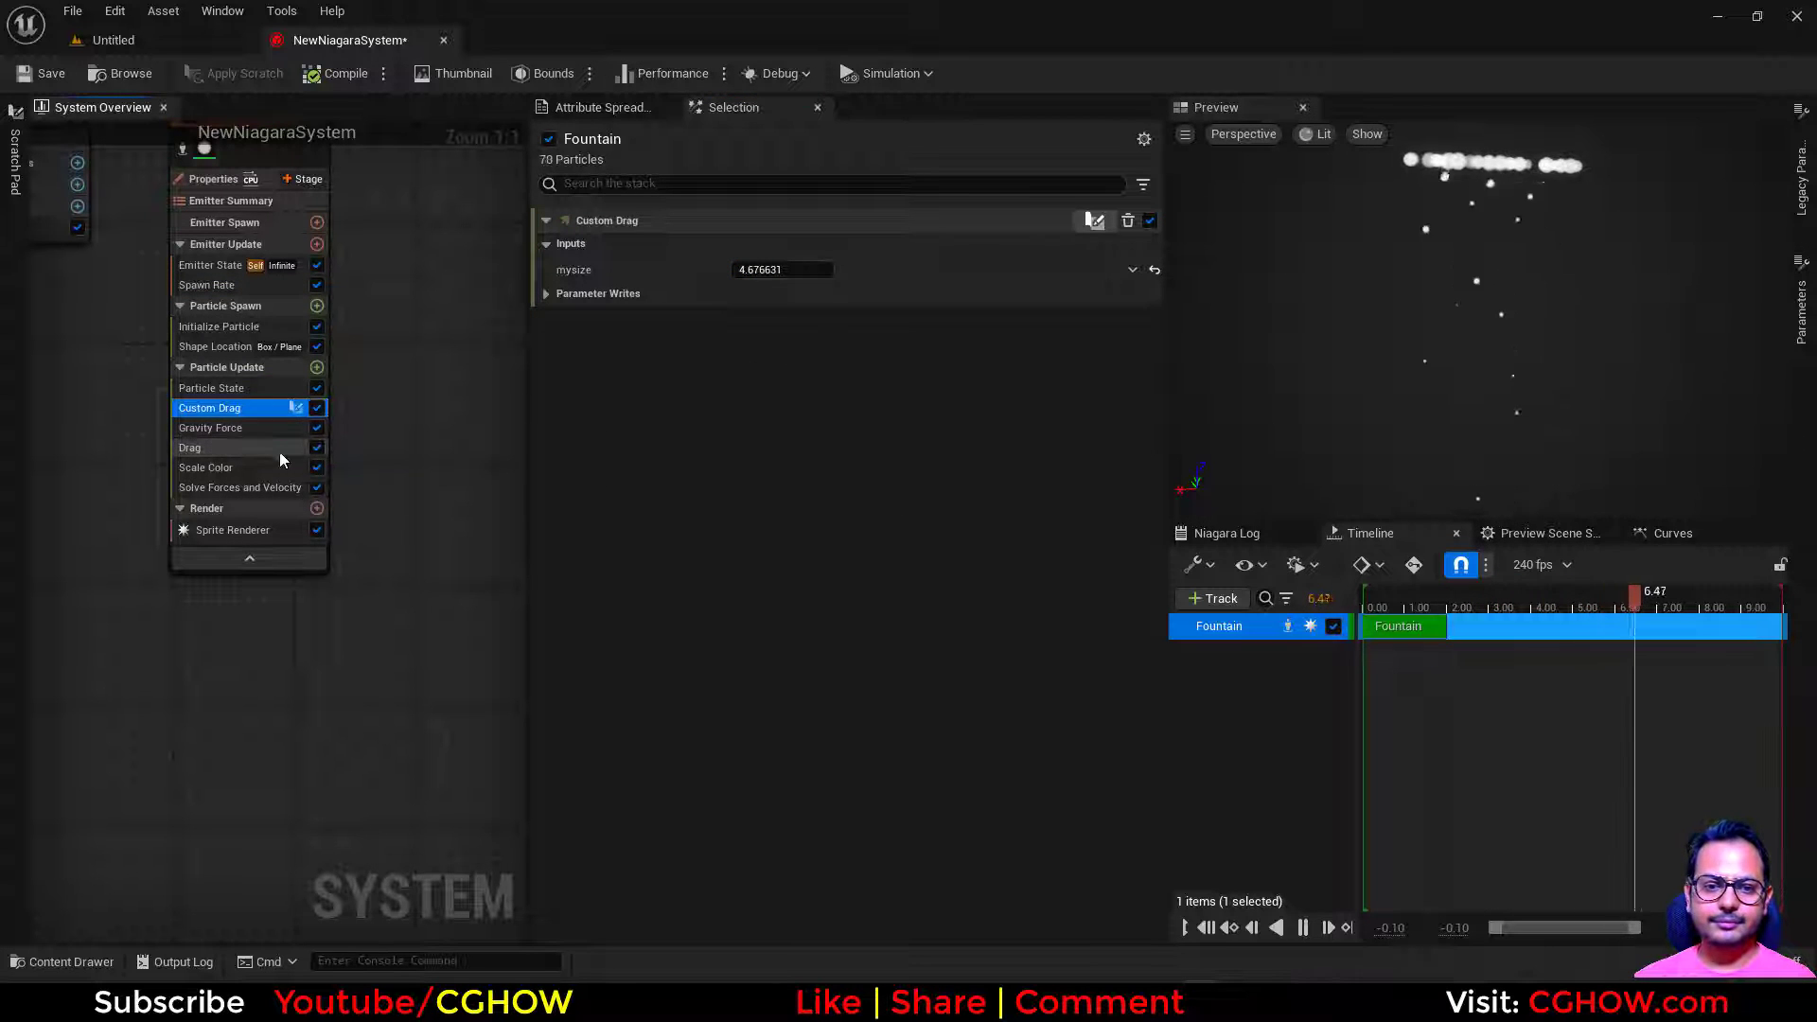
click(280, 451)
click(797, 296)
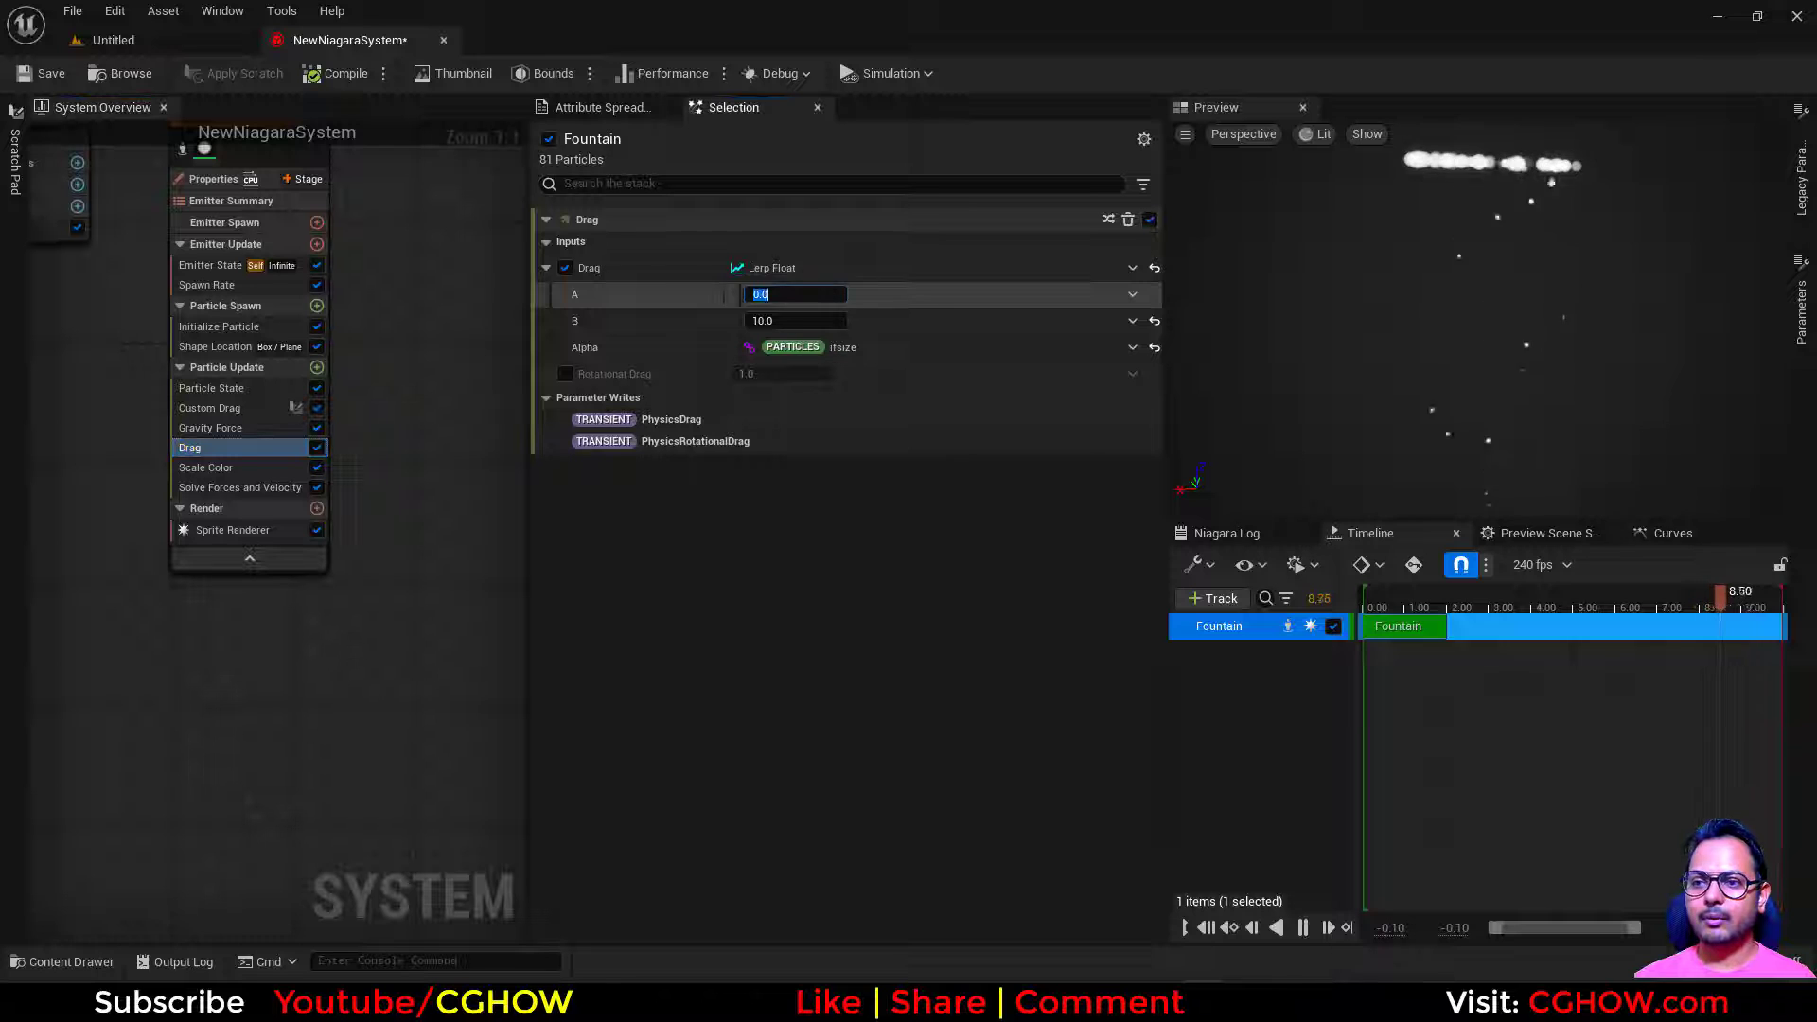
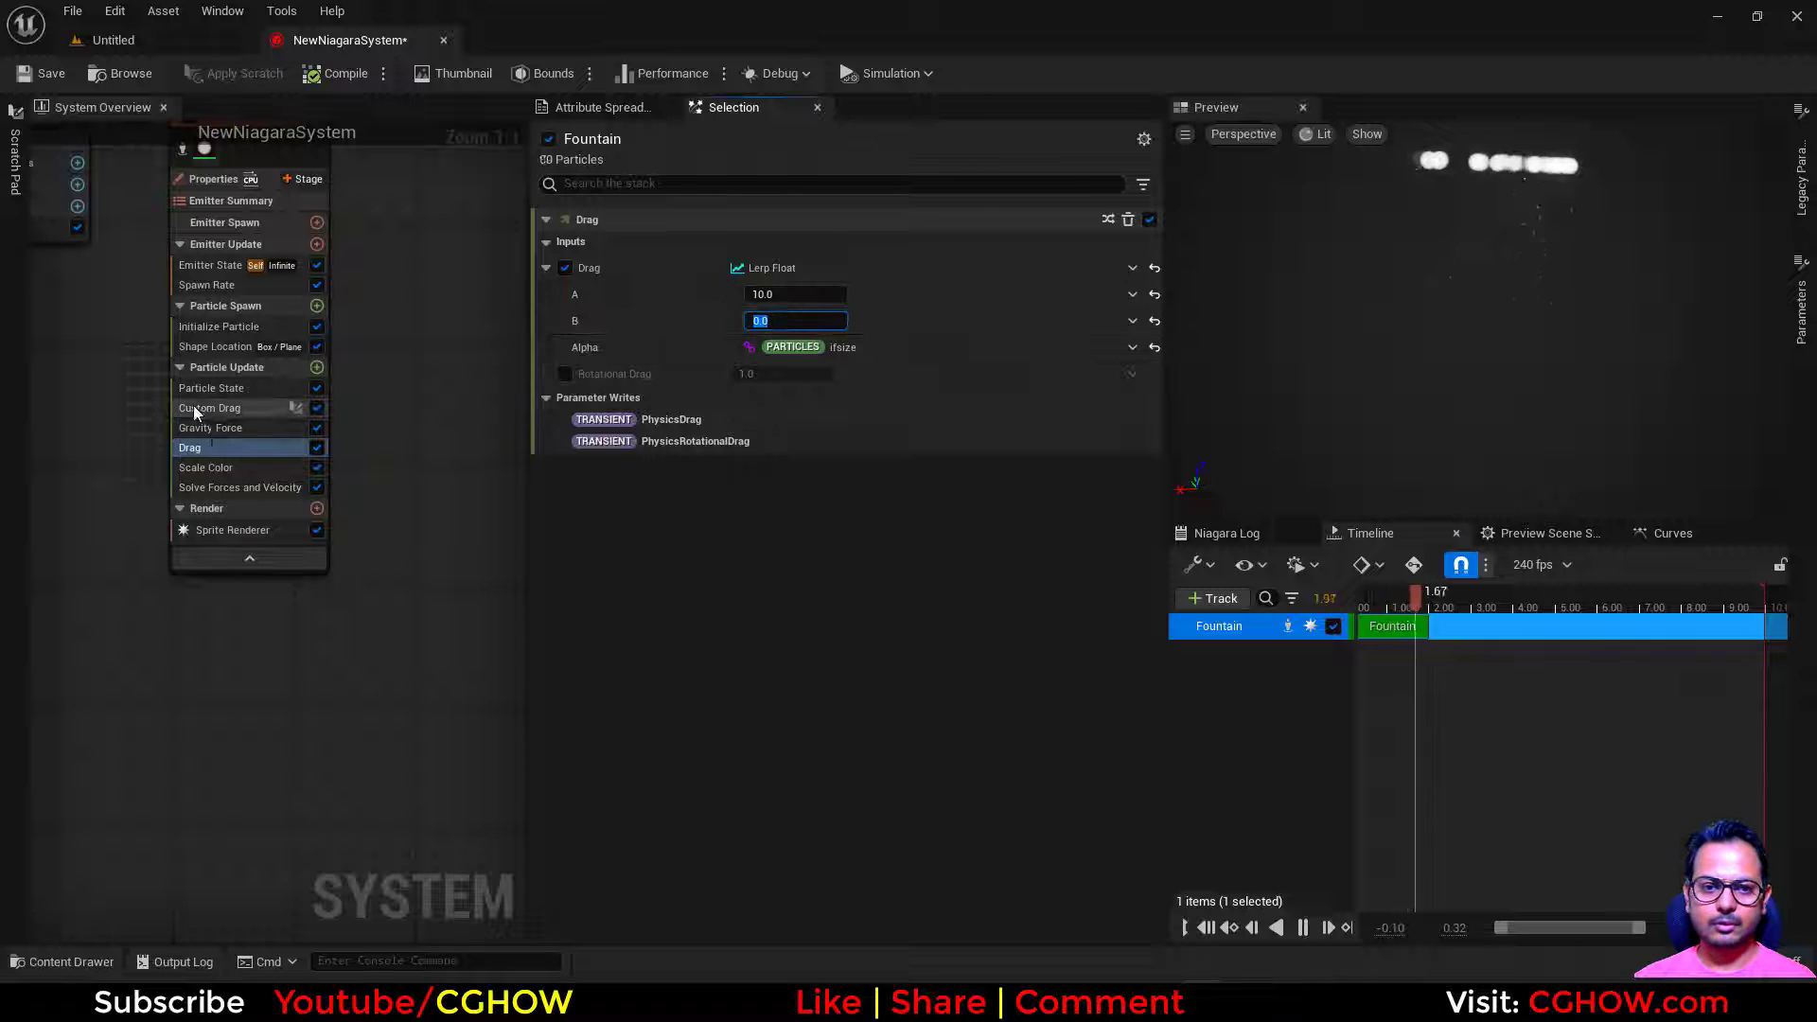
Step: Set Custom Drag's mysize to 1 and the Drag module's lerp to A 0 and B 10
click(204, 409)
click(782, 271)
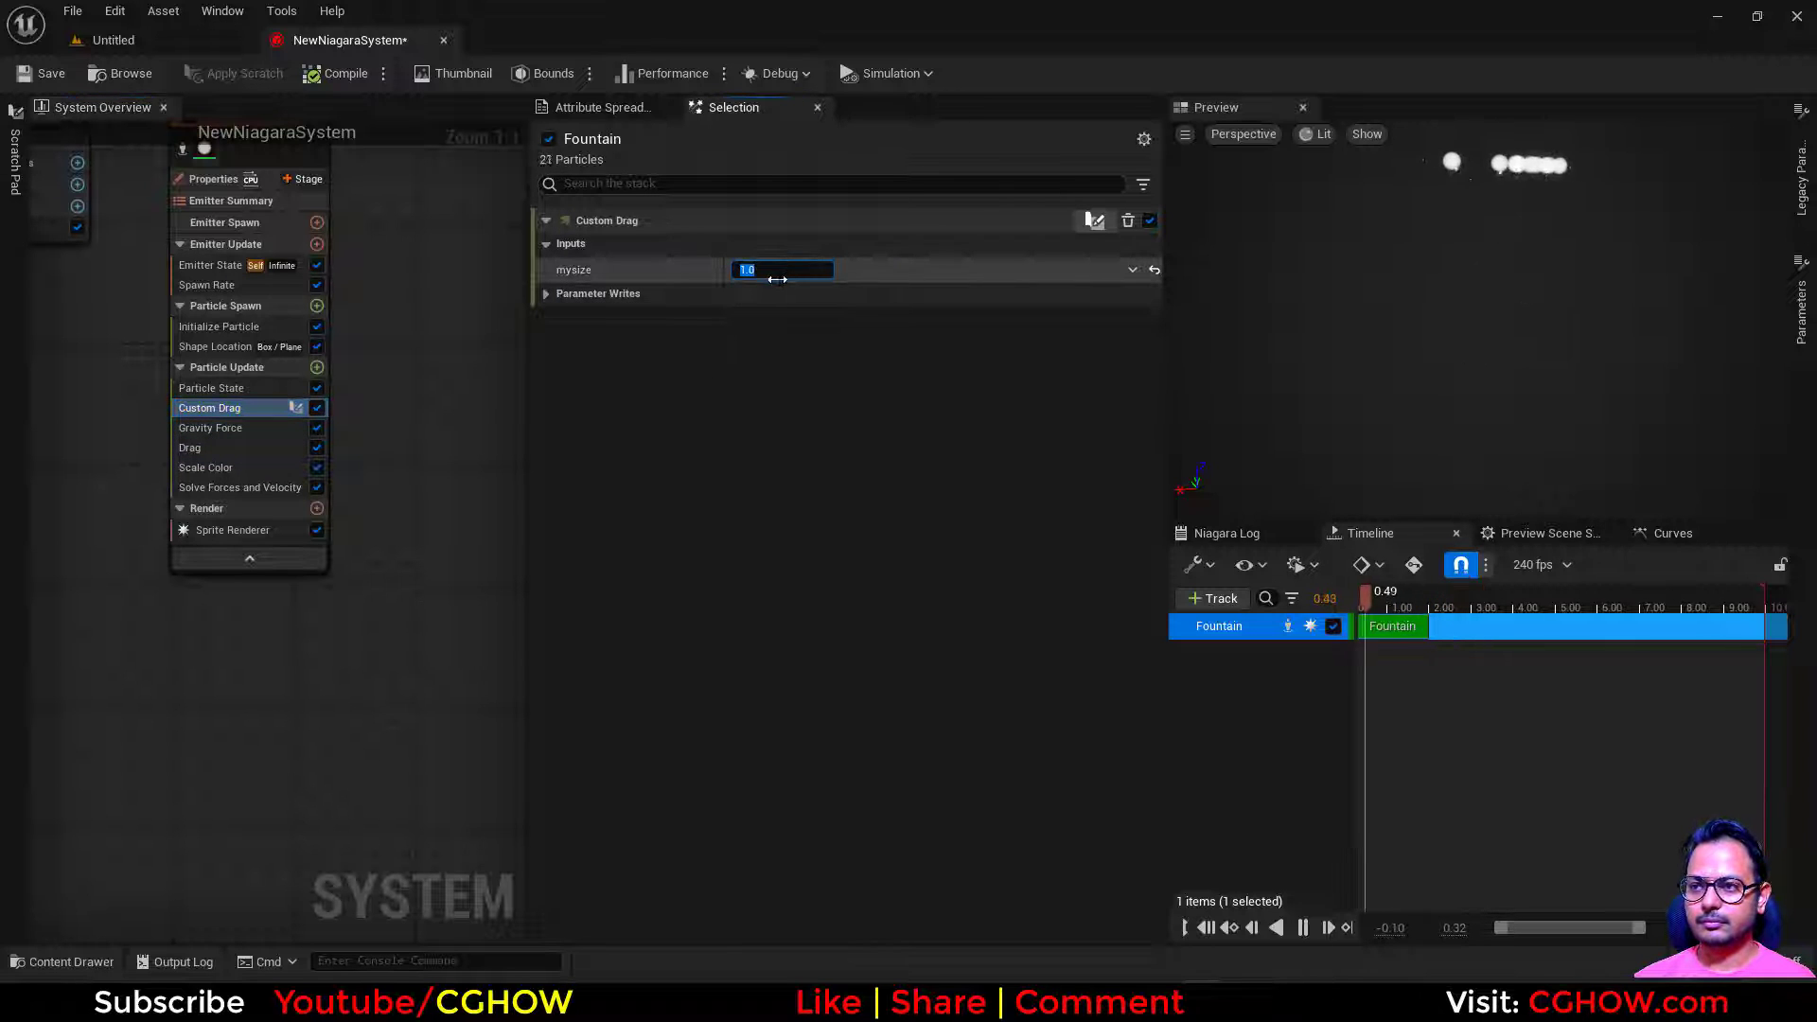
click(229, 449)
text(0)
click(786, 322)
text(1)
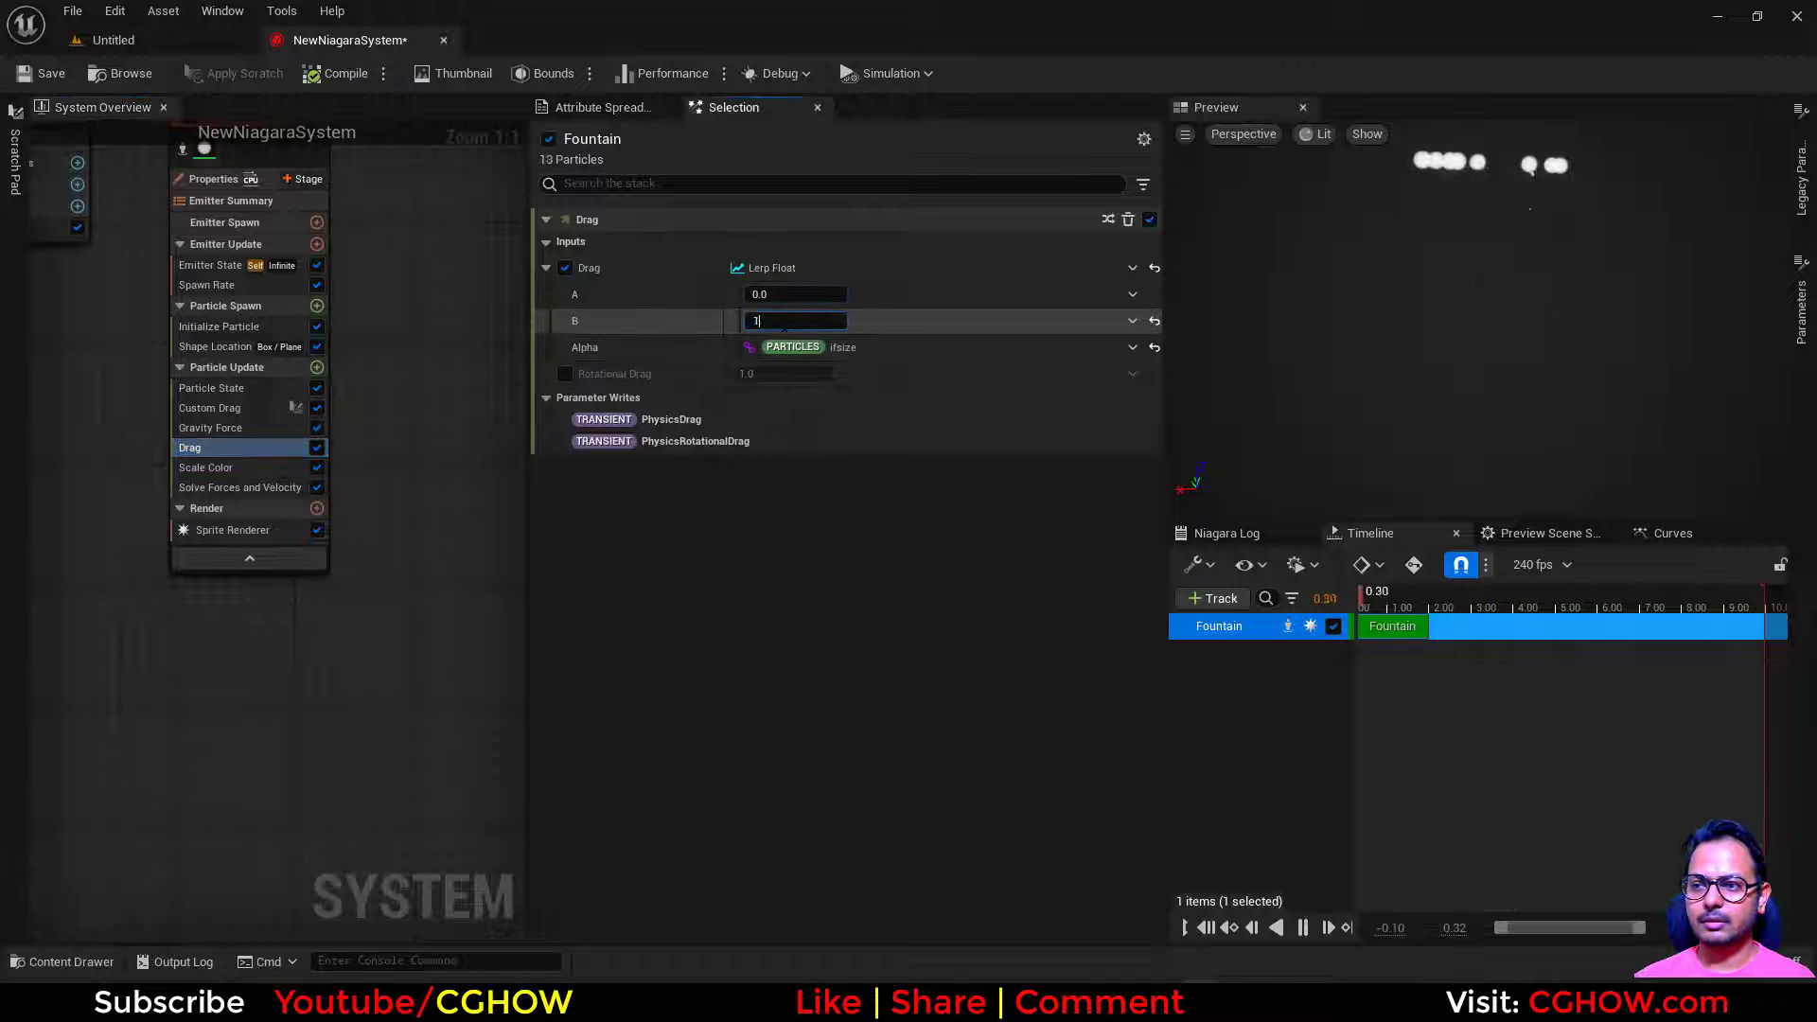
key(Return)
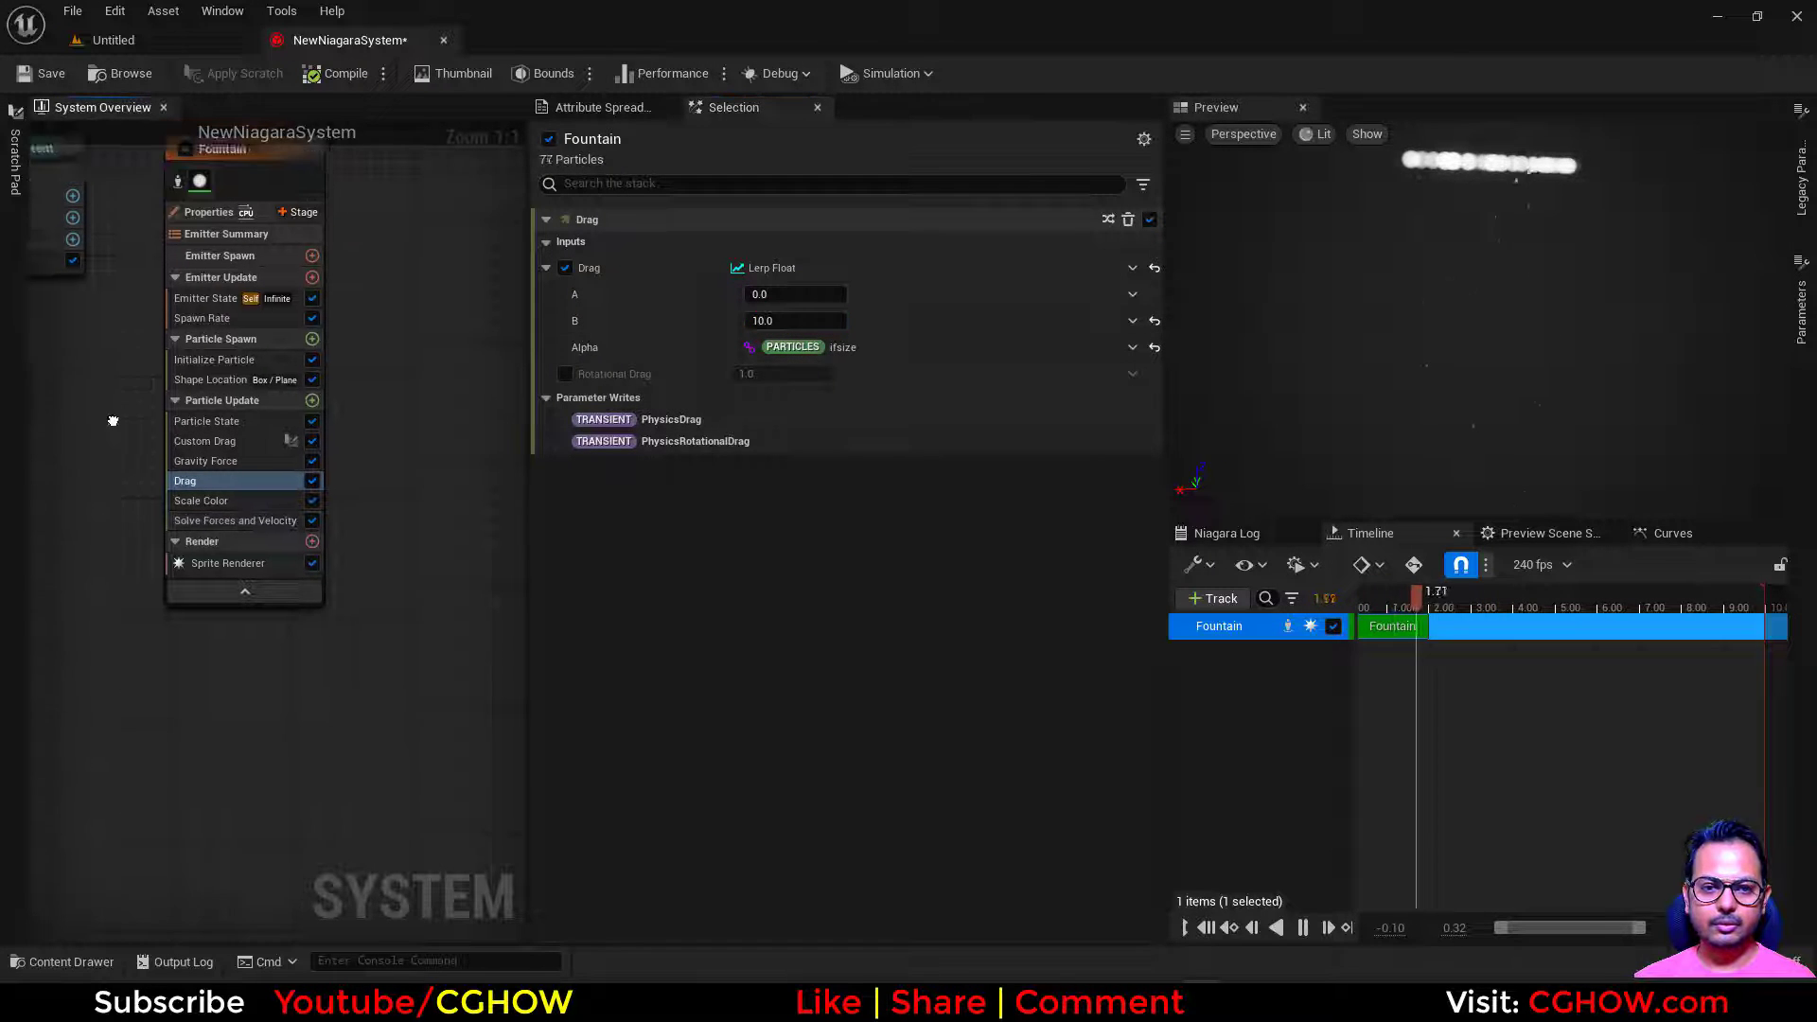
Step: Reset the Gravity Force module's Gravity input to its default vector, removing the lerp
click(225, 402)
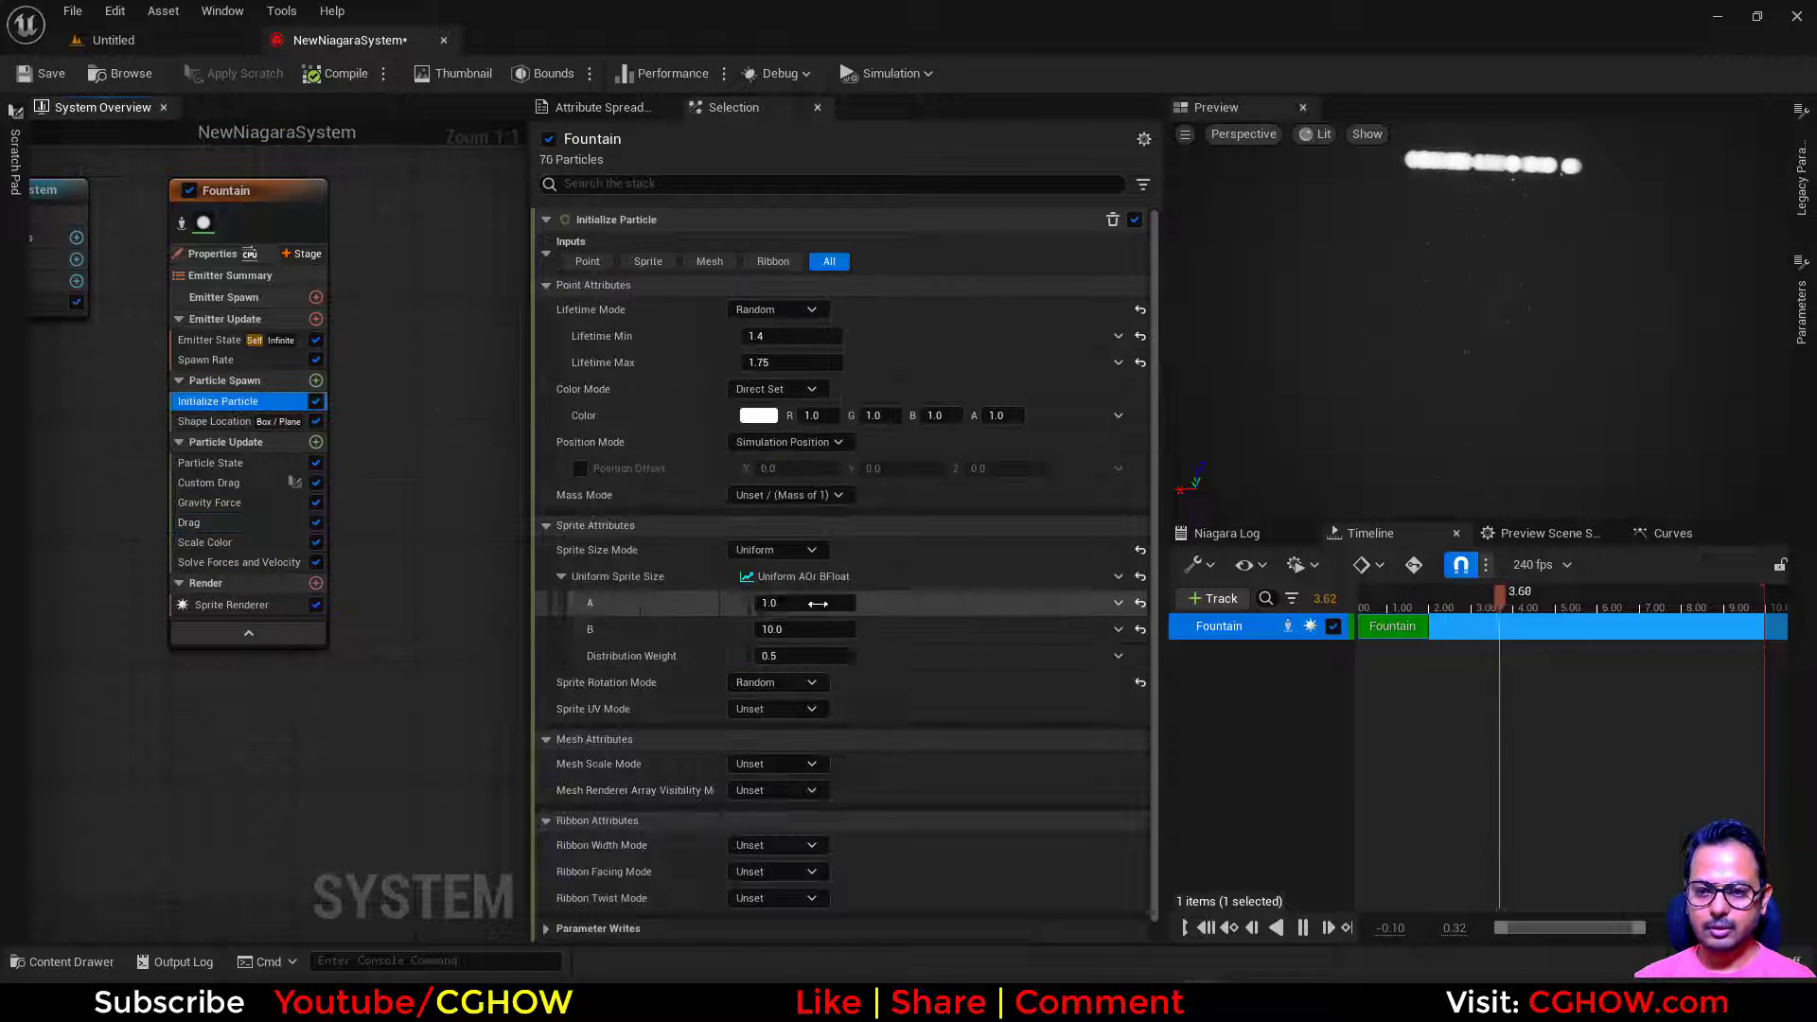
click(208, 483)
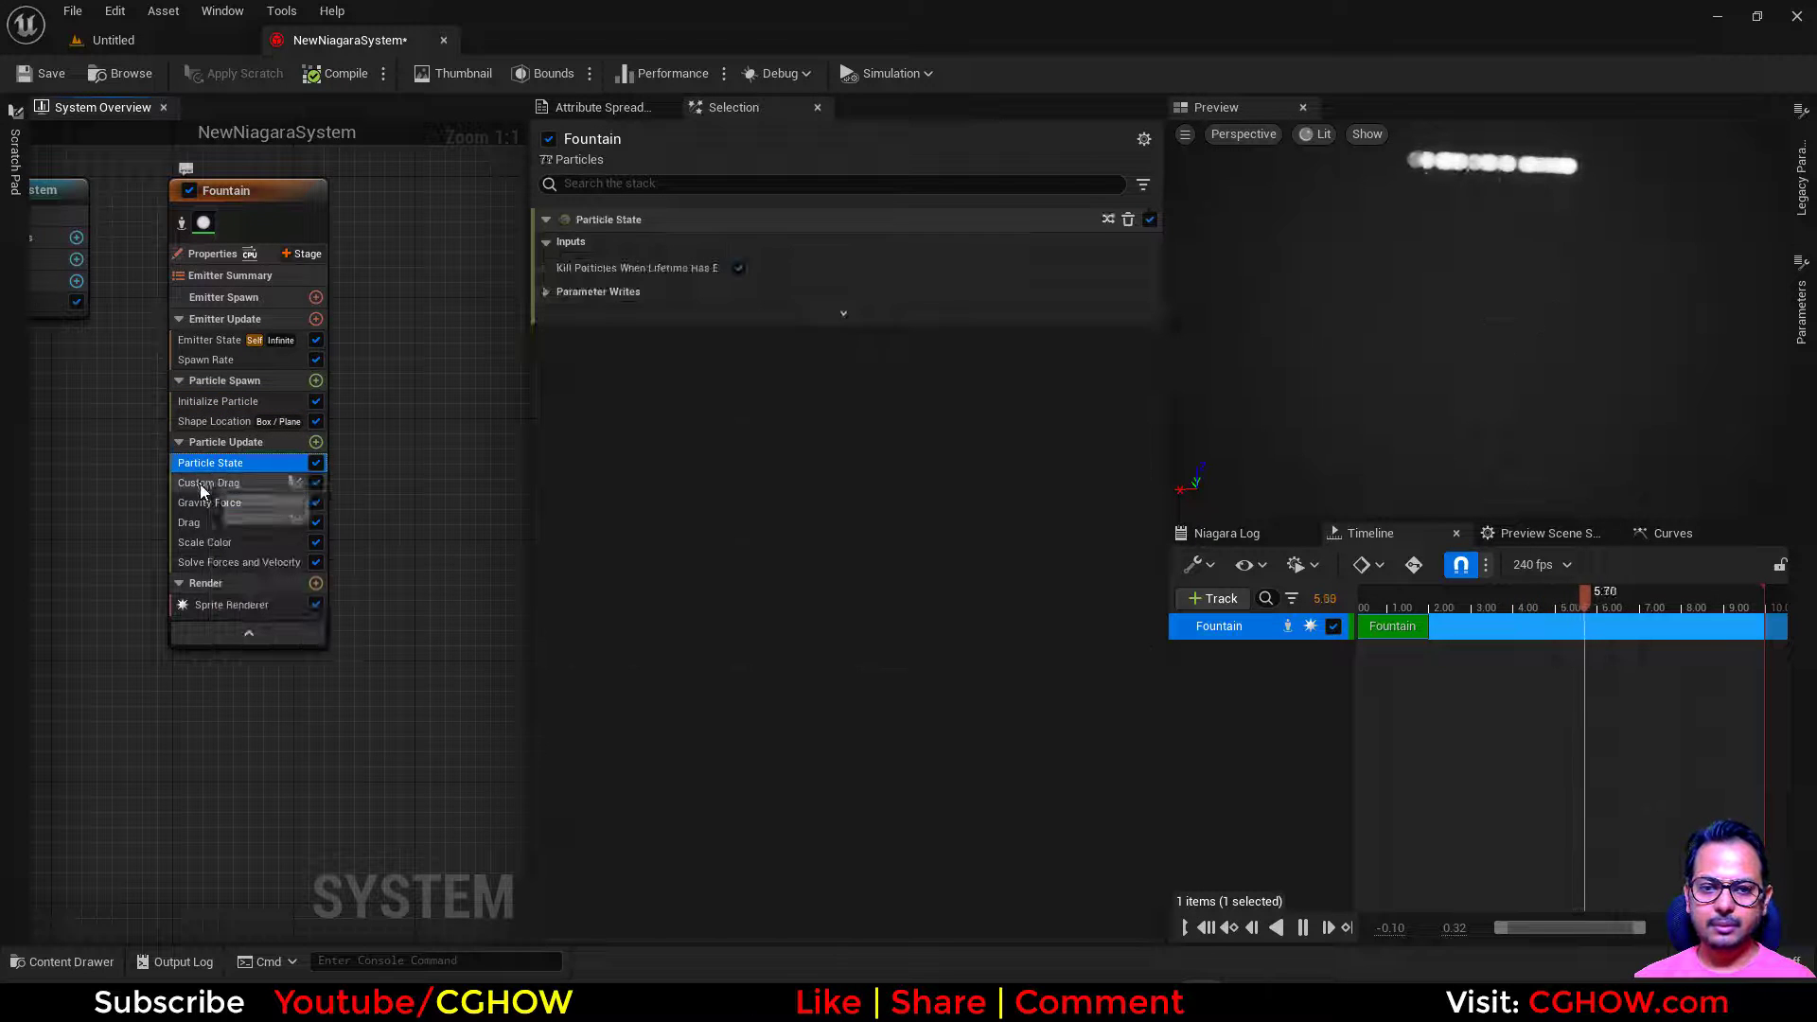
click(229, 505)
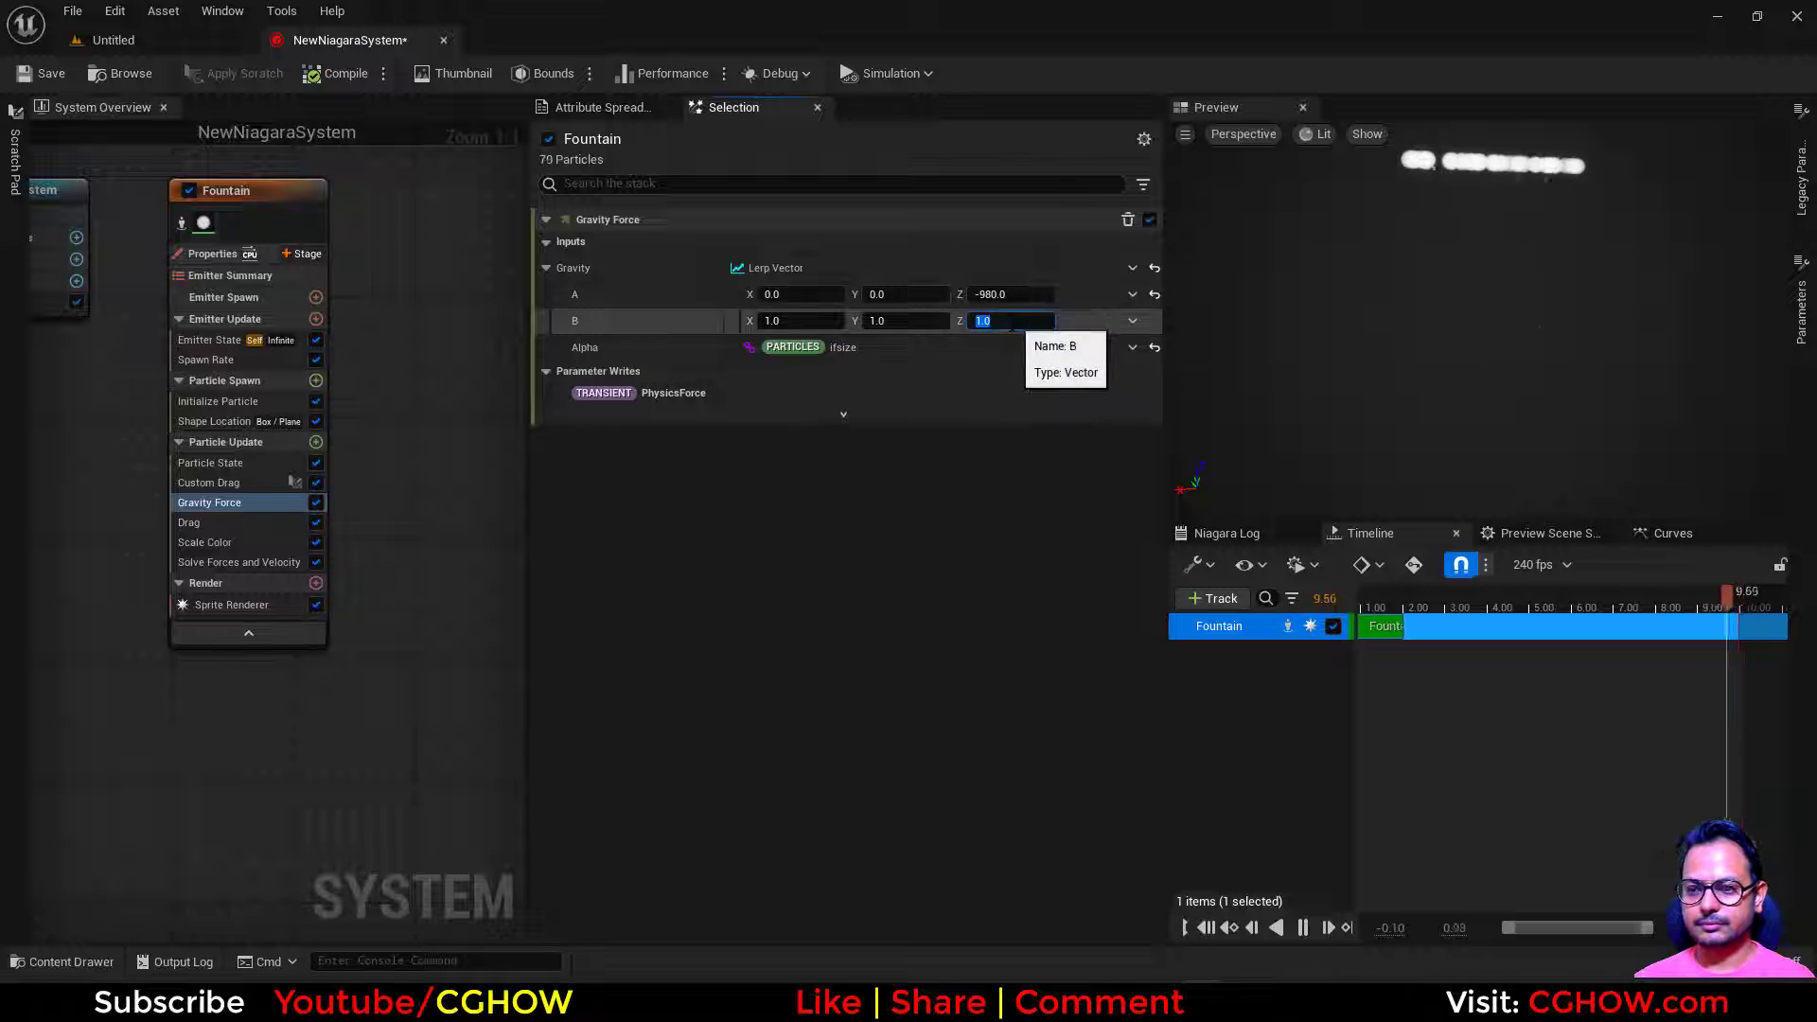
click(1153, 270)
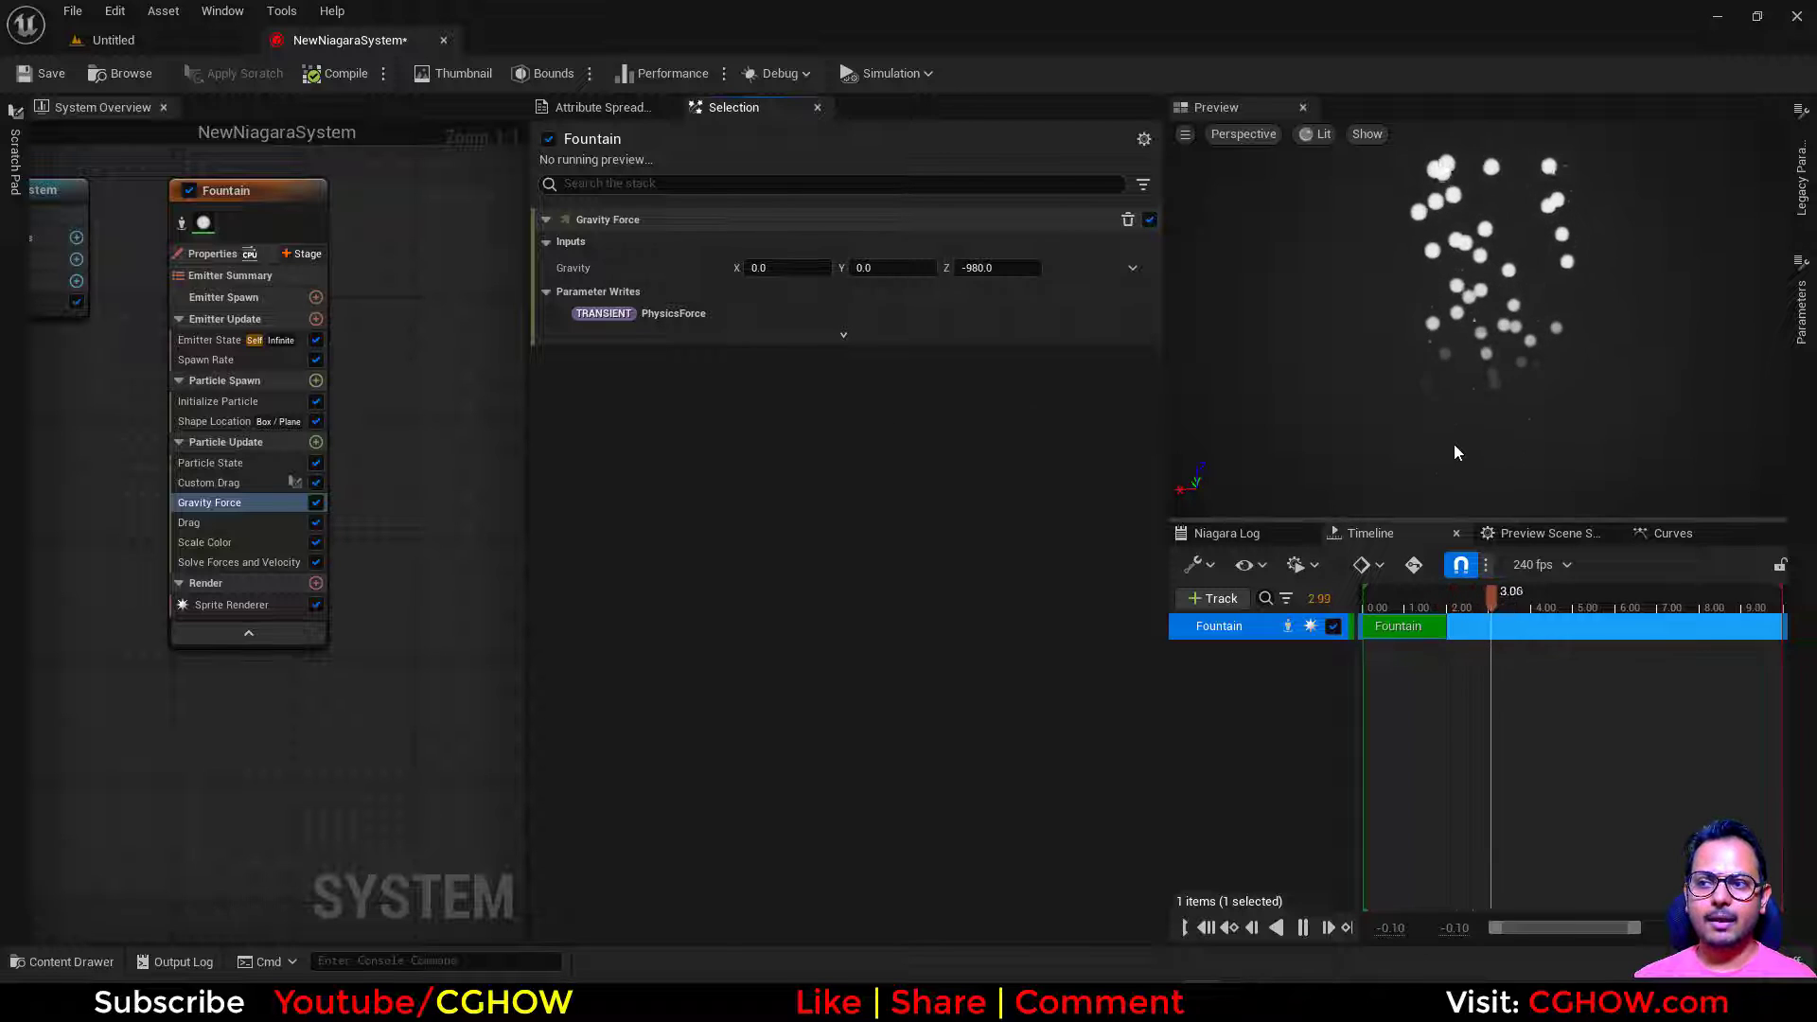
Step: Try raising the Drag lerp's B value to about 58.92
click(212, 484)
click(217, 503)
click(198, 522)
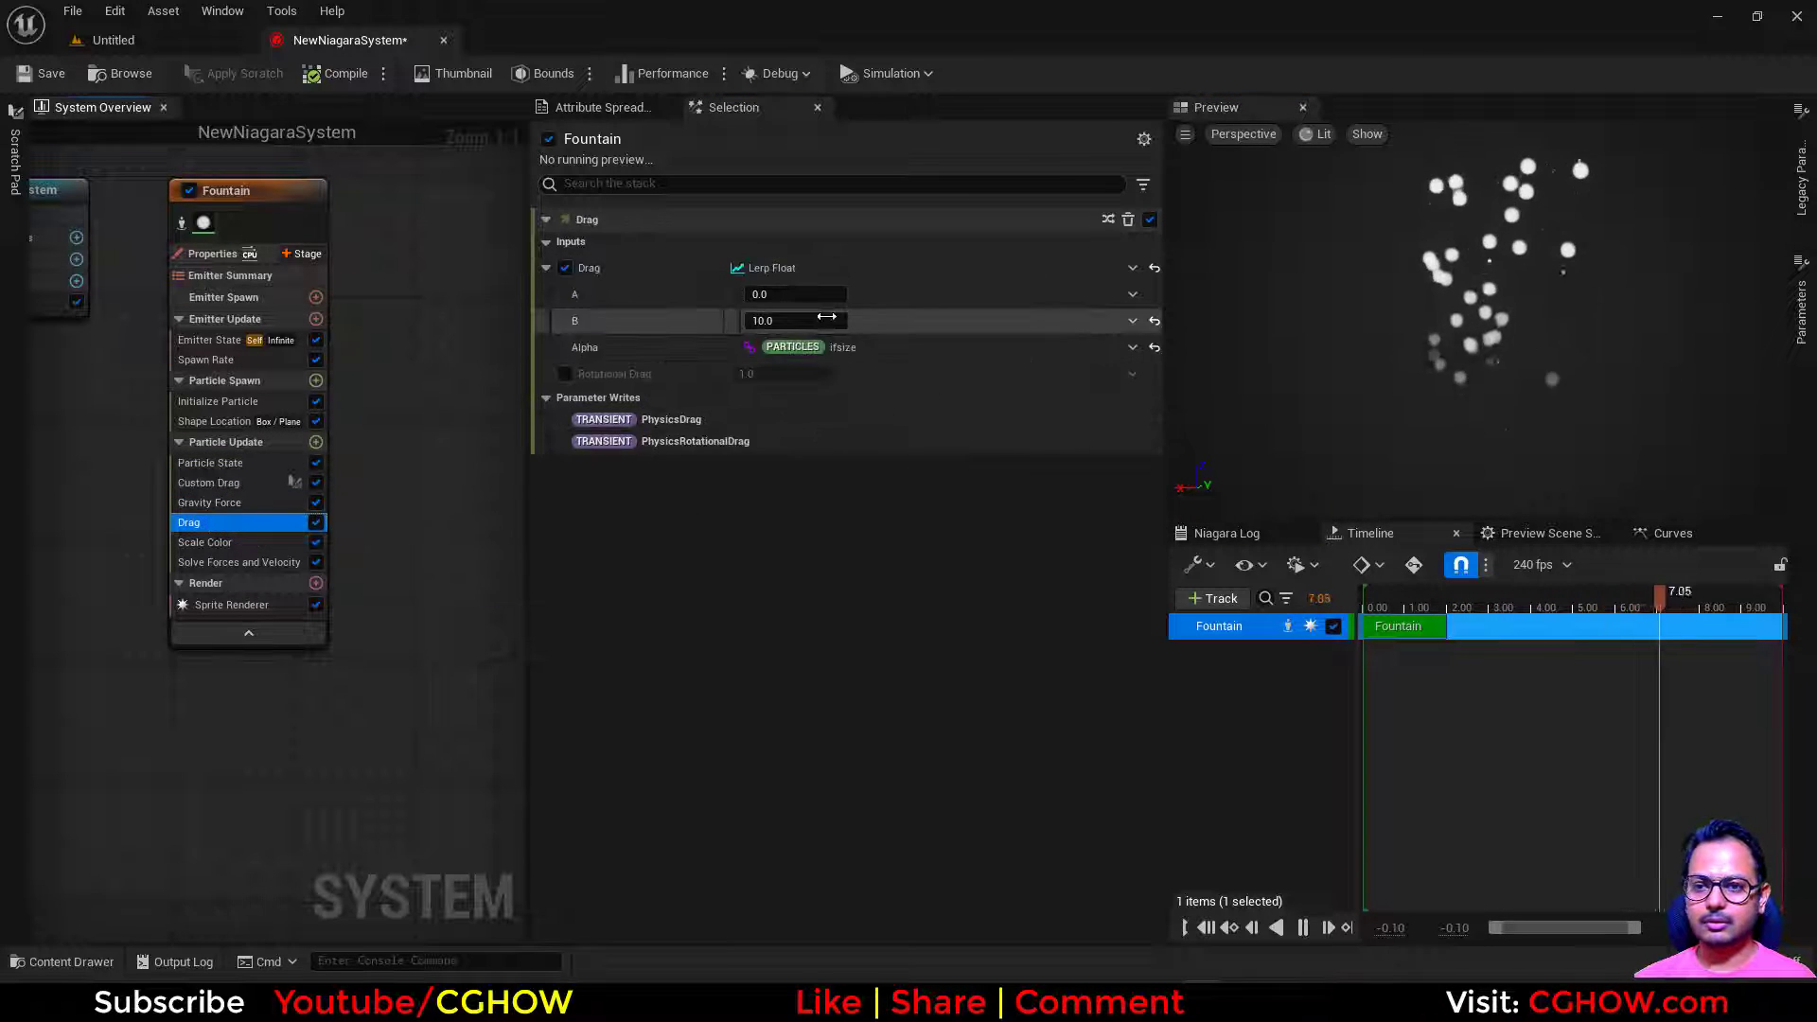
drag(803, 319, 804, 319)
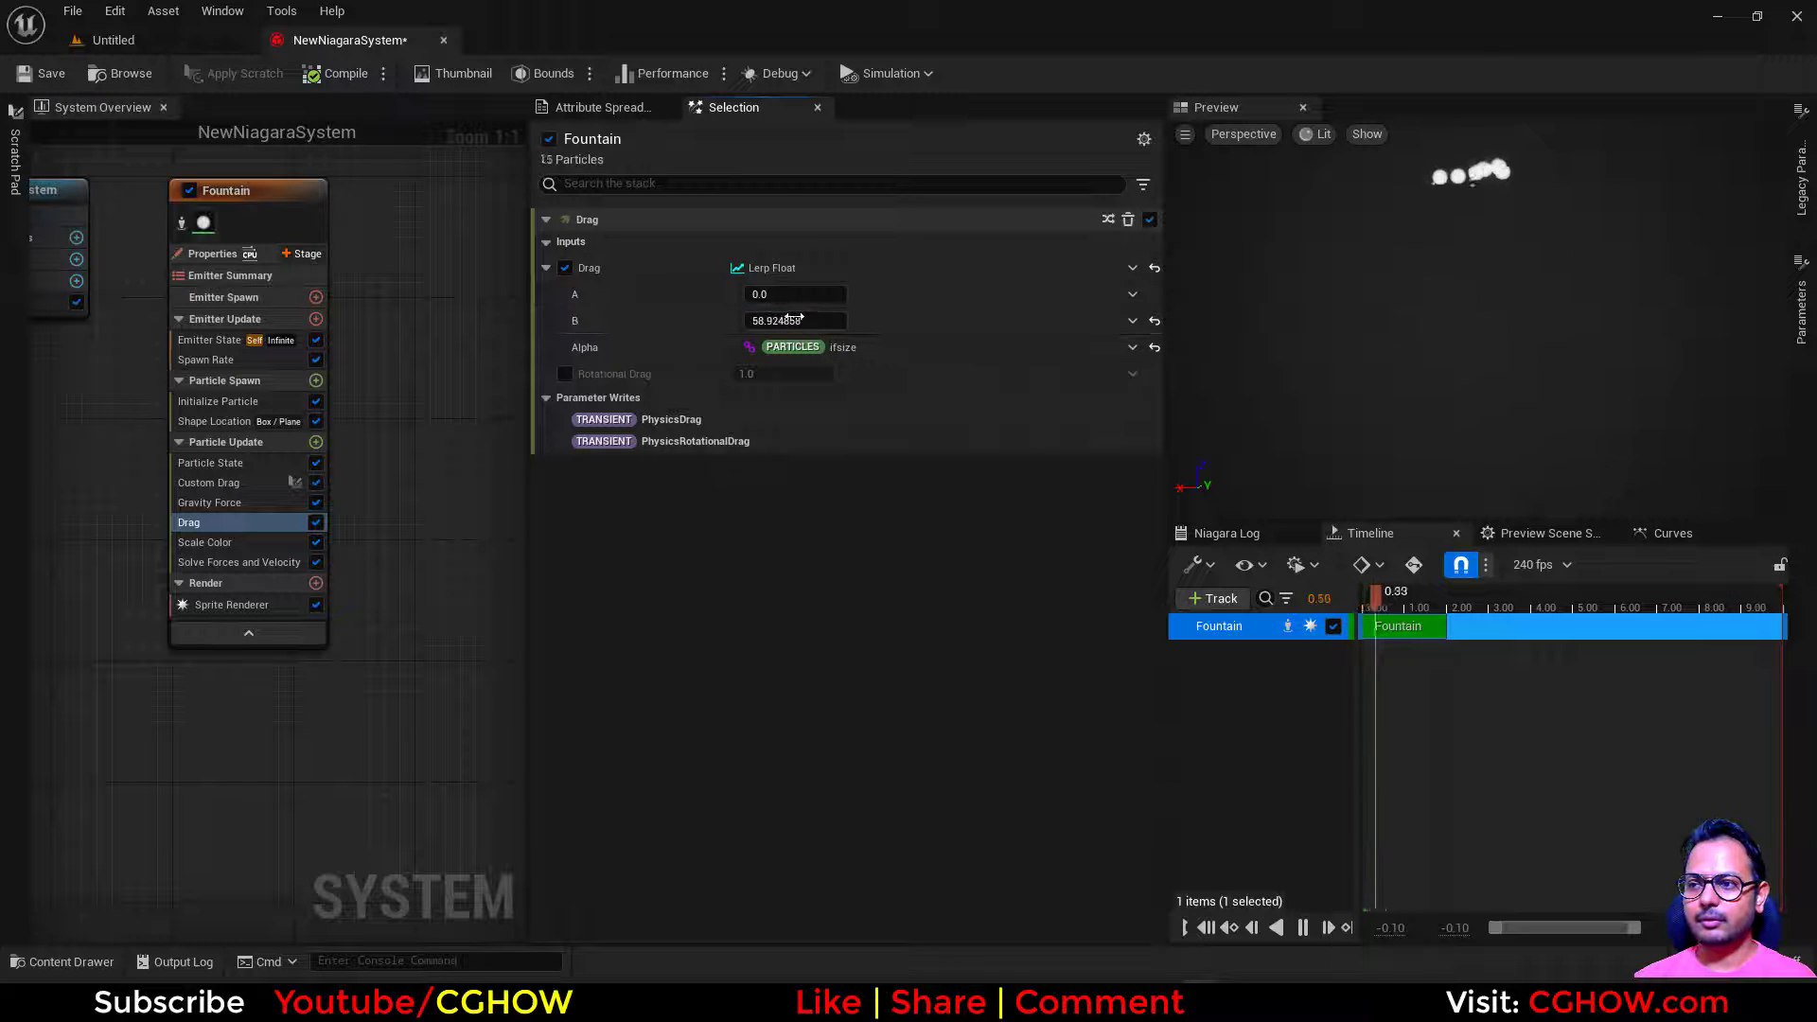
Step: Set the Drag lerp's B to 0 and raise its A to about 12.05
click(802, 319)
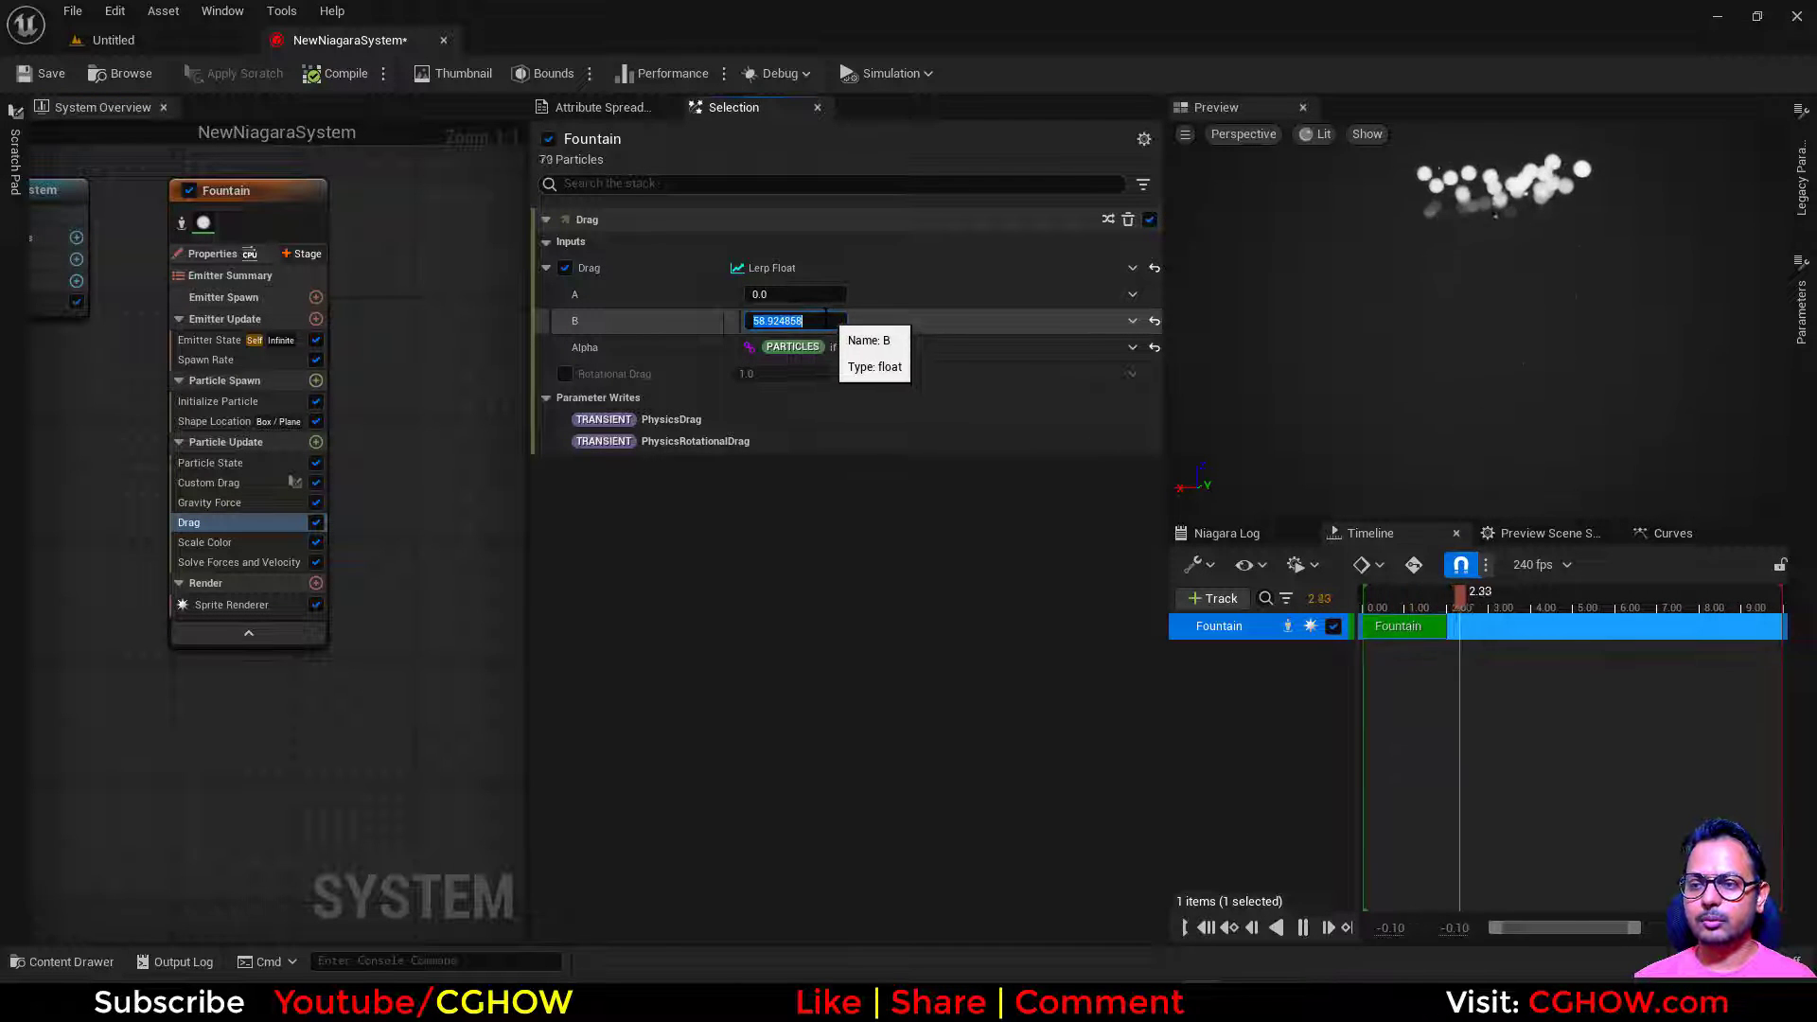
text(0)
key(Return)
drag(795, 294, 807, 295)
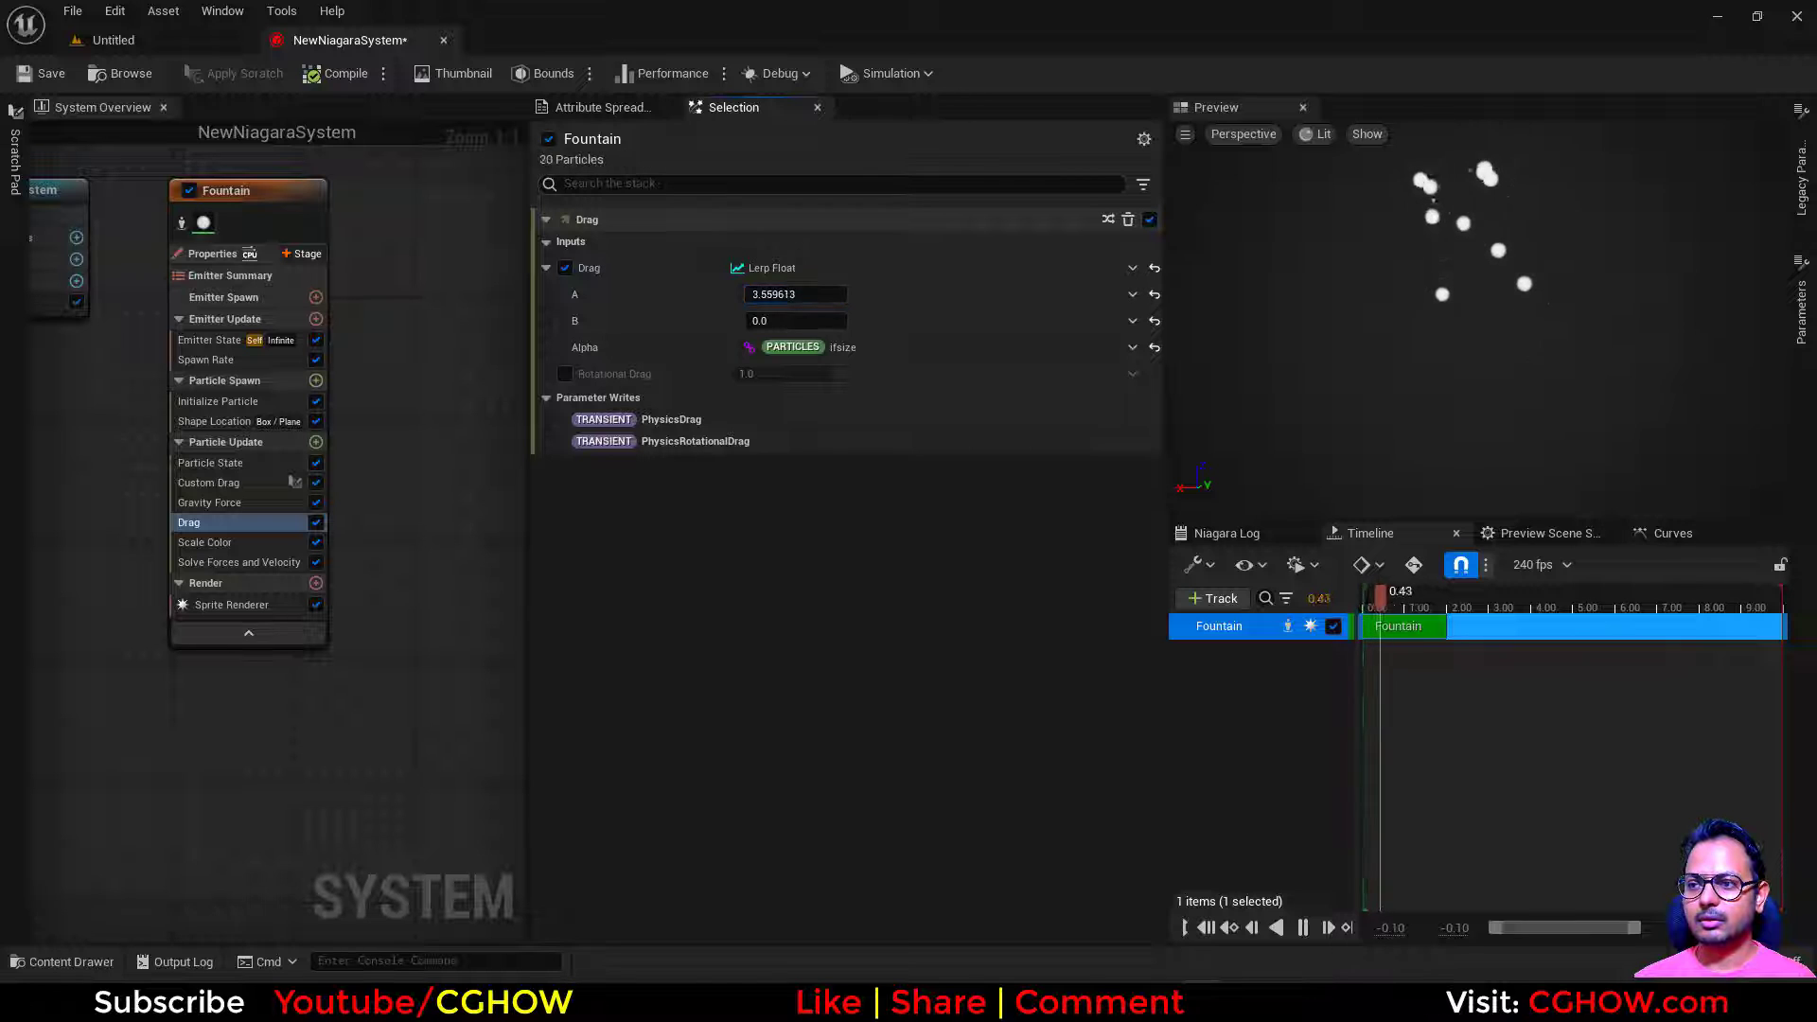
key(Return)
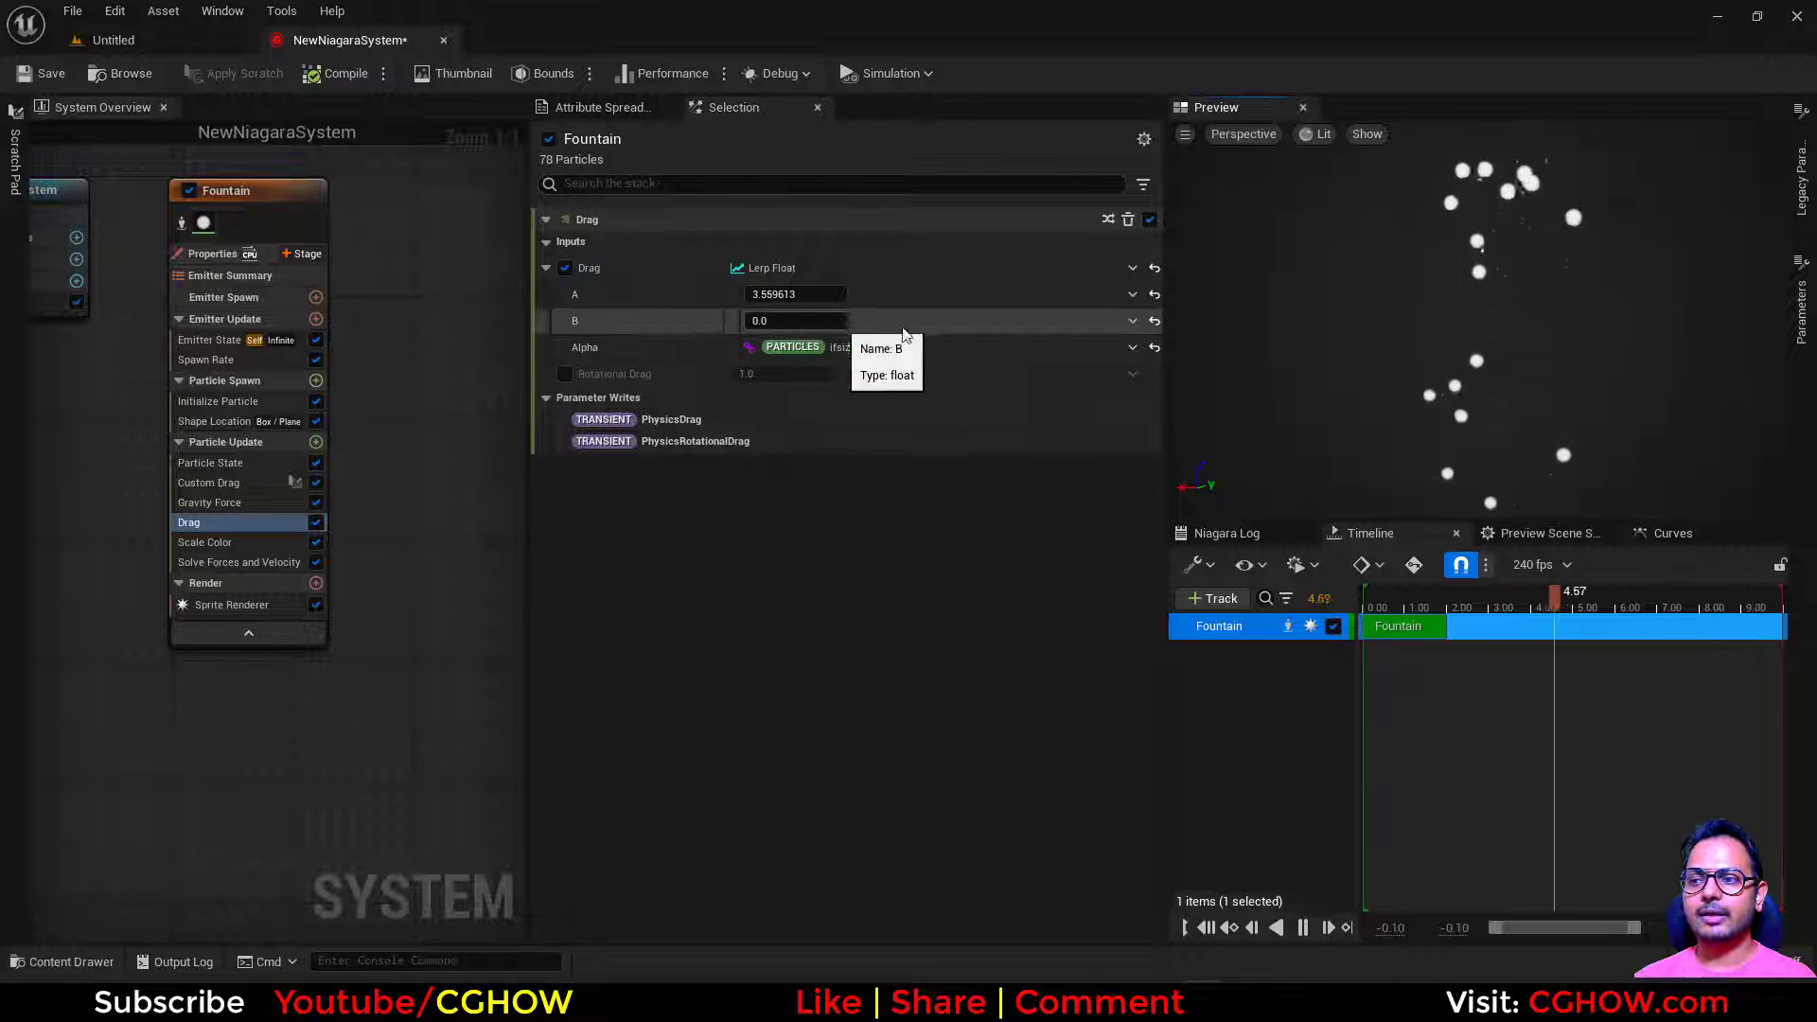
drag(795, 295, 856, 294)
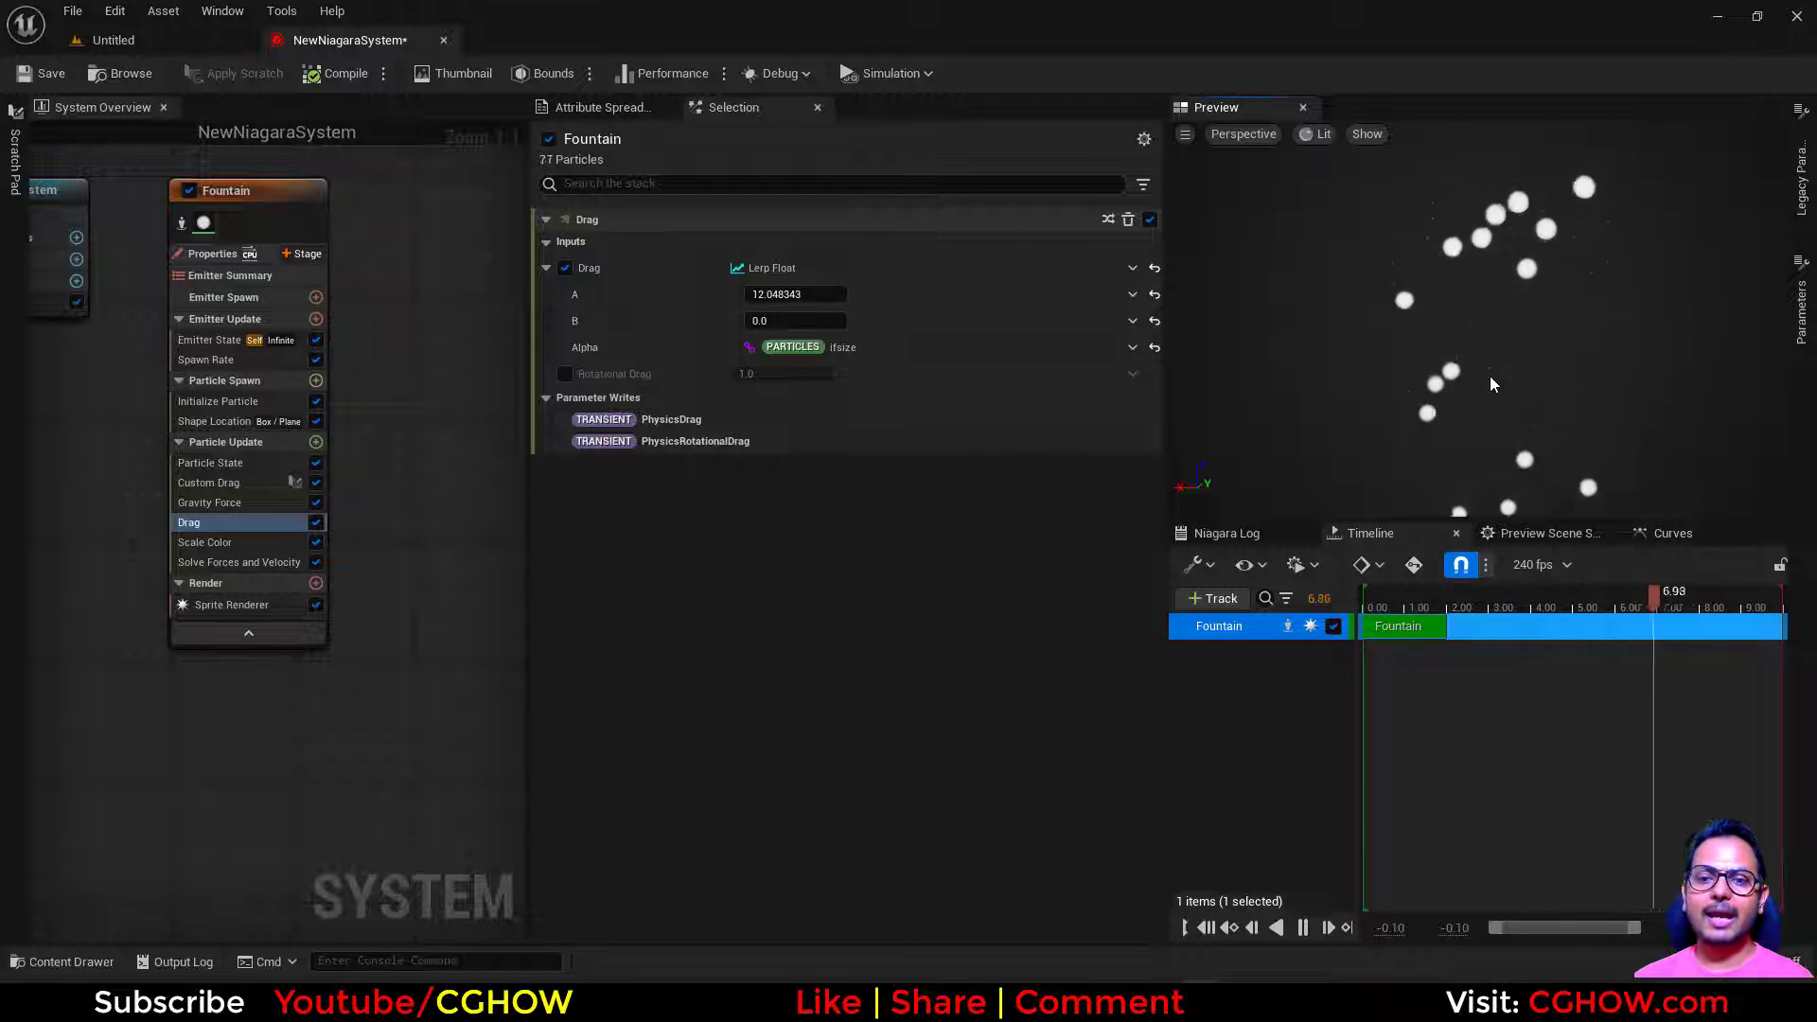
Step: Change the particles' initial Color to red in the Initialize Particle module
click(217, 401)
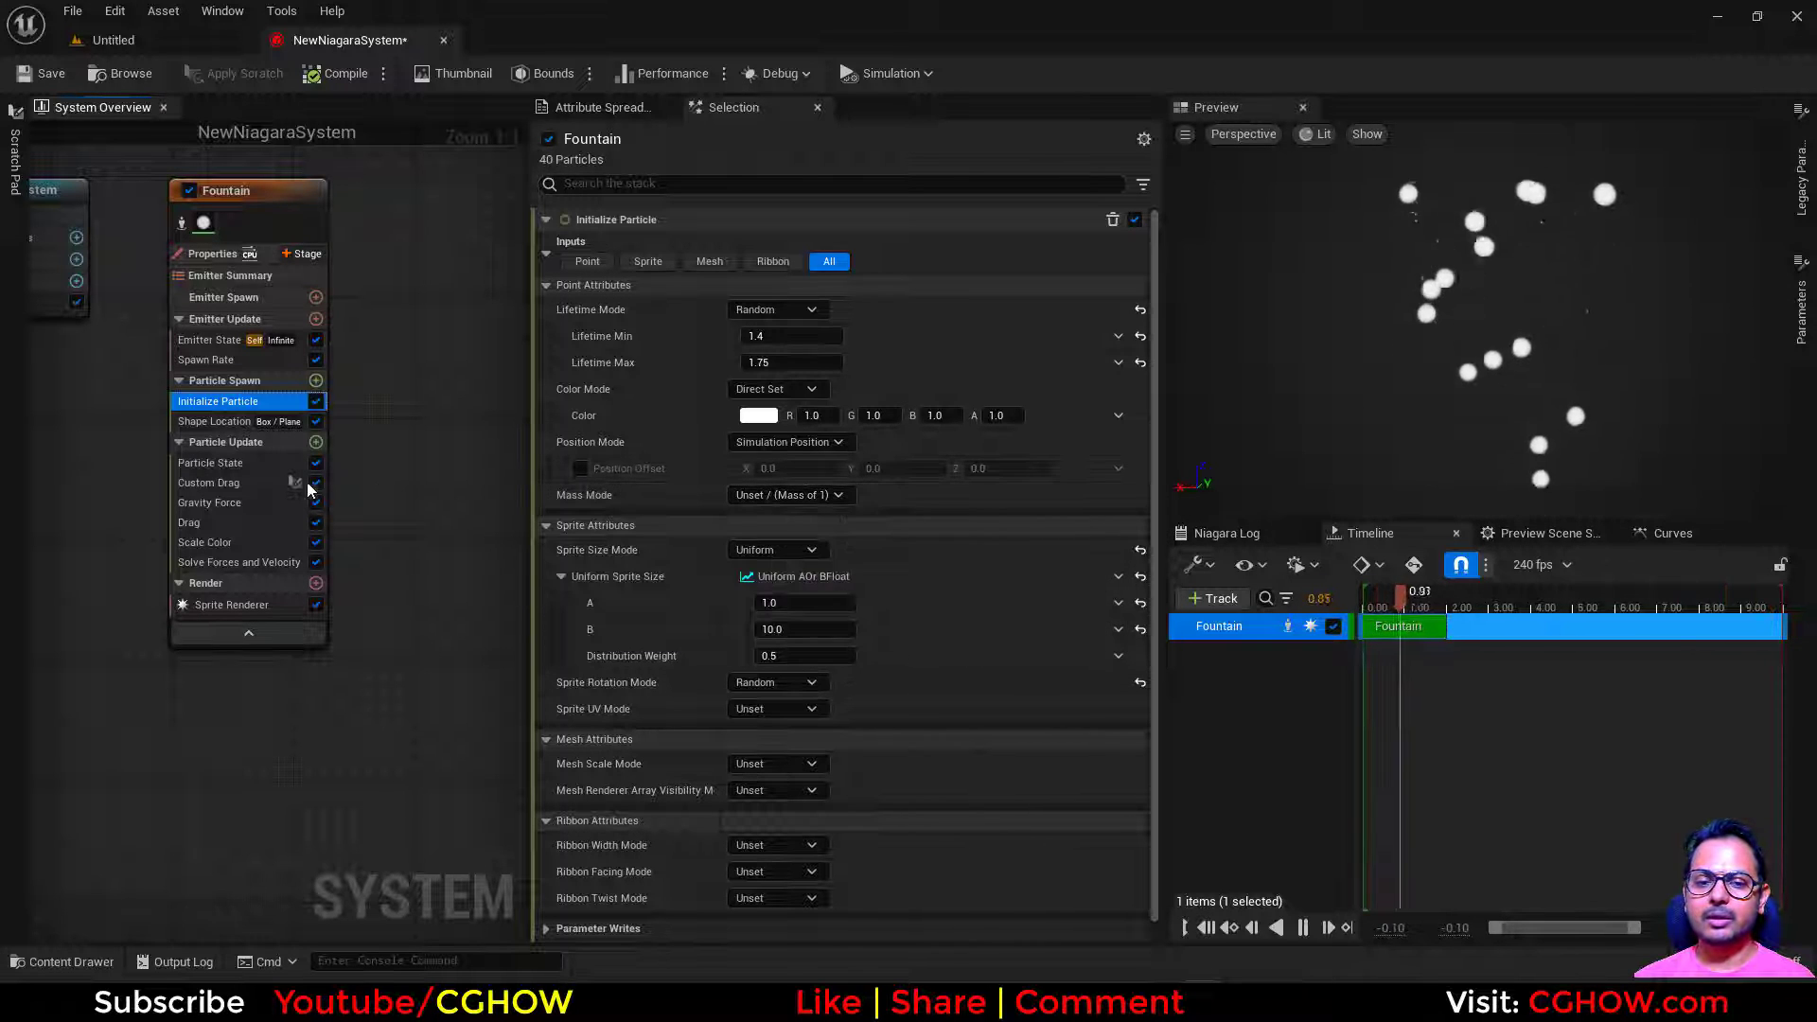
click(228, 484)
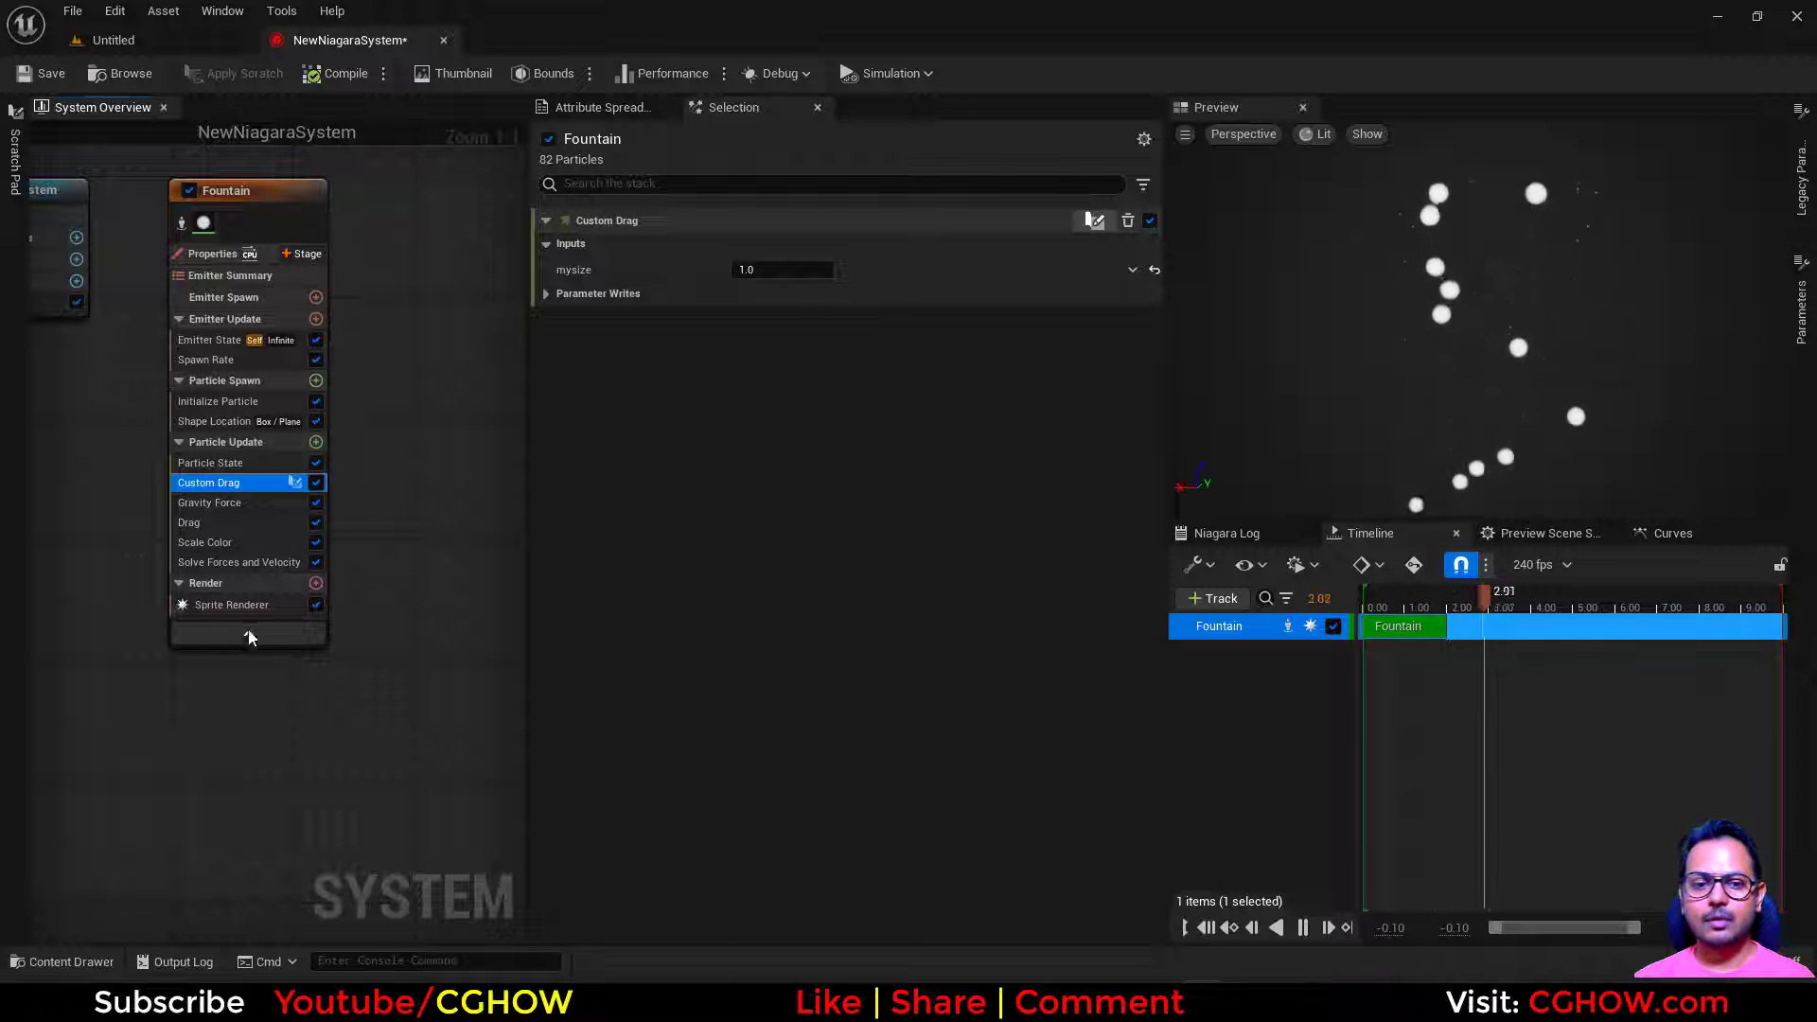
click(220, 545)
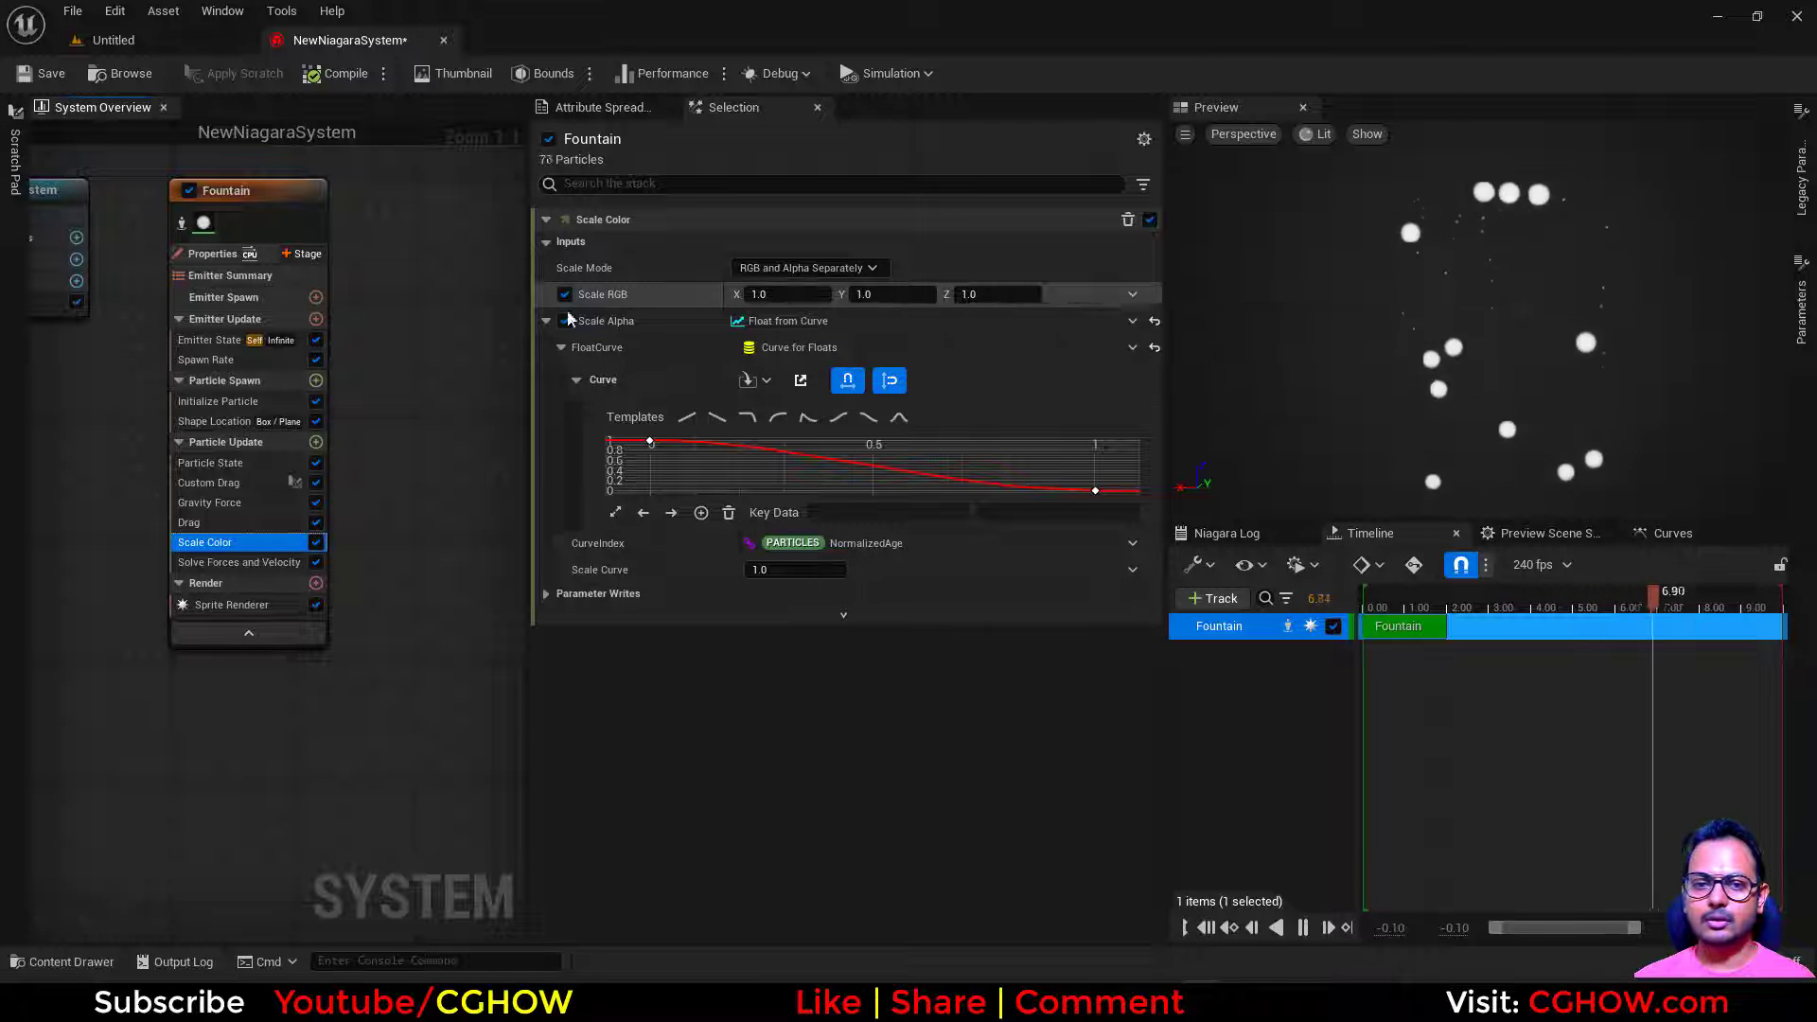
click(236, 401)
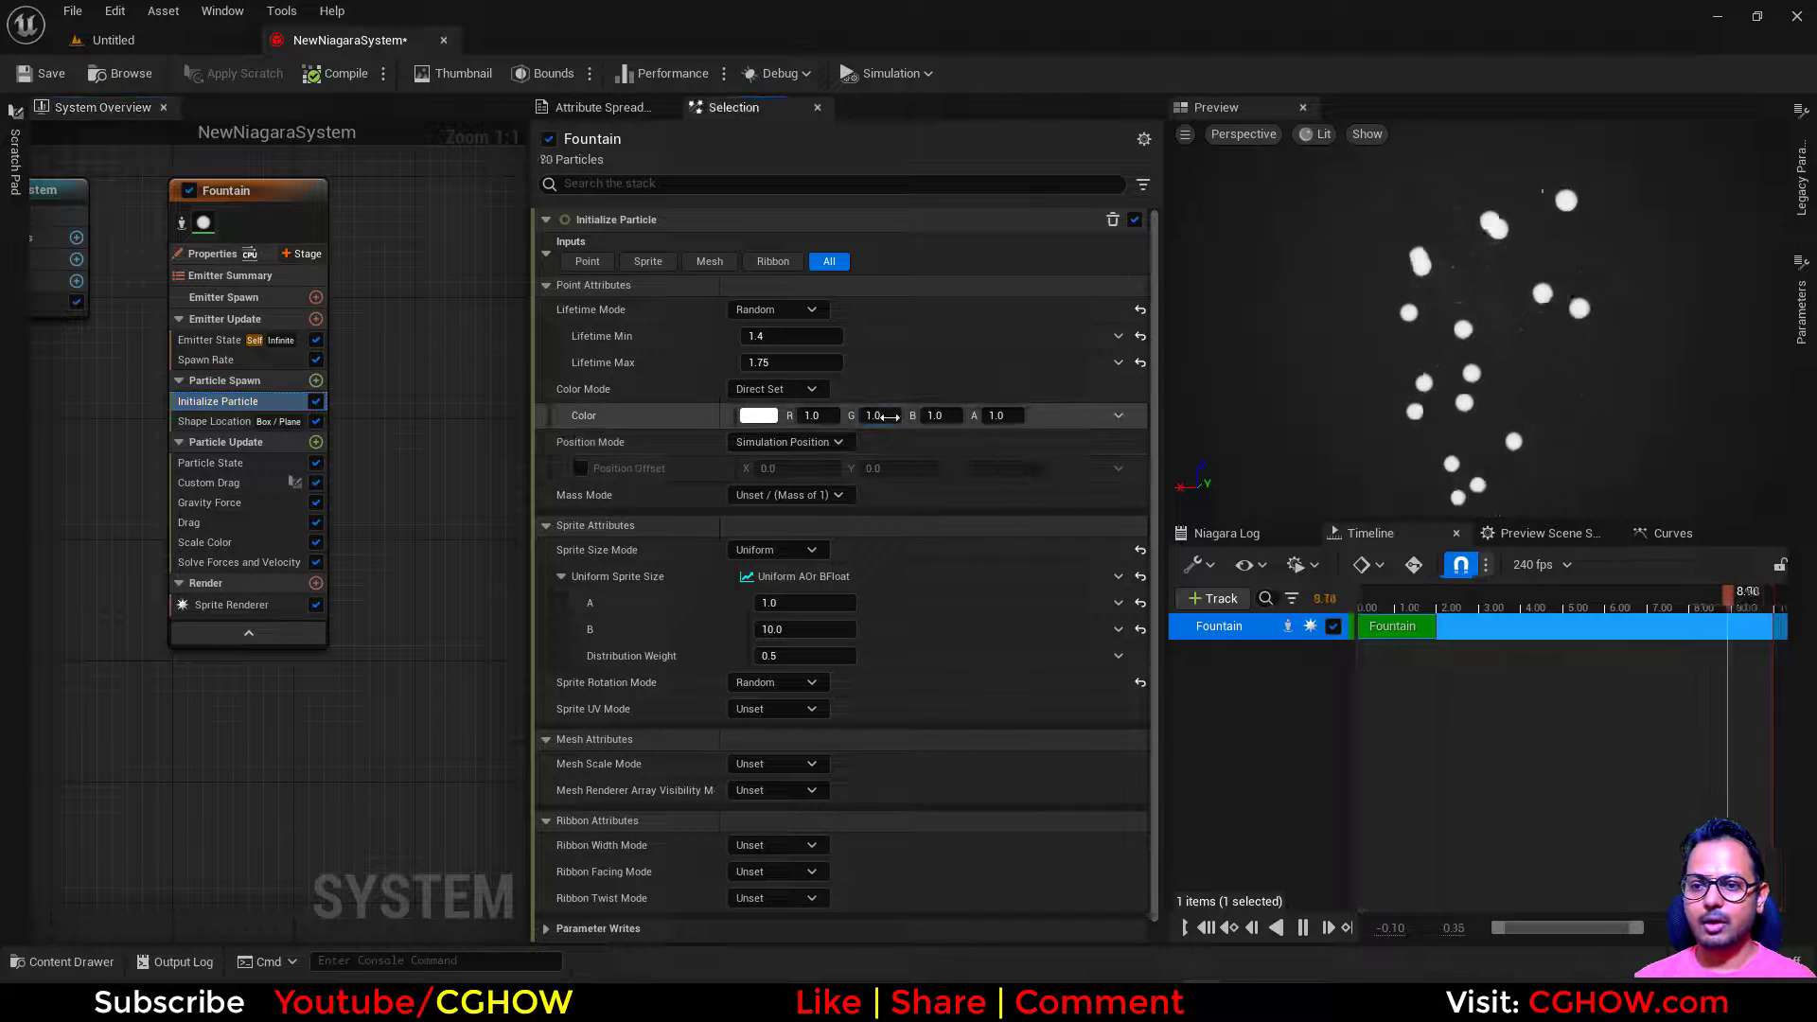
mouse_move(888, 417)
mouse_down()
mouse_move(856, 416)
mouse_move(908, 417)
mouse_up()
Step: In Scale Color, assign Vector from Float to Scale RGB and a Lerp Float to its Value
click(204, 542)
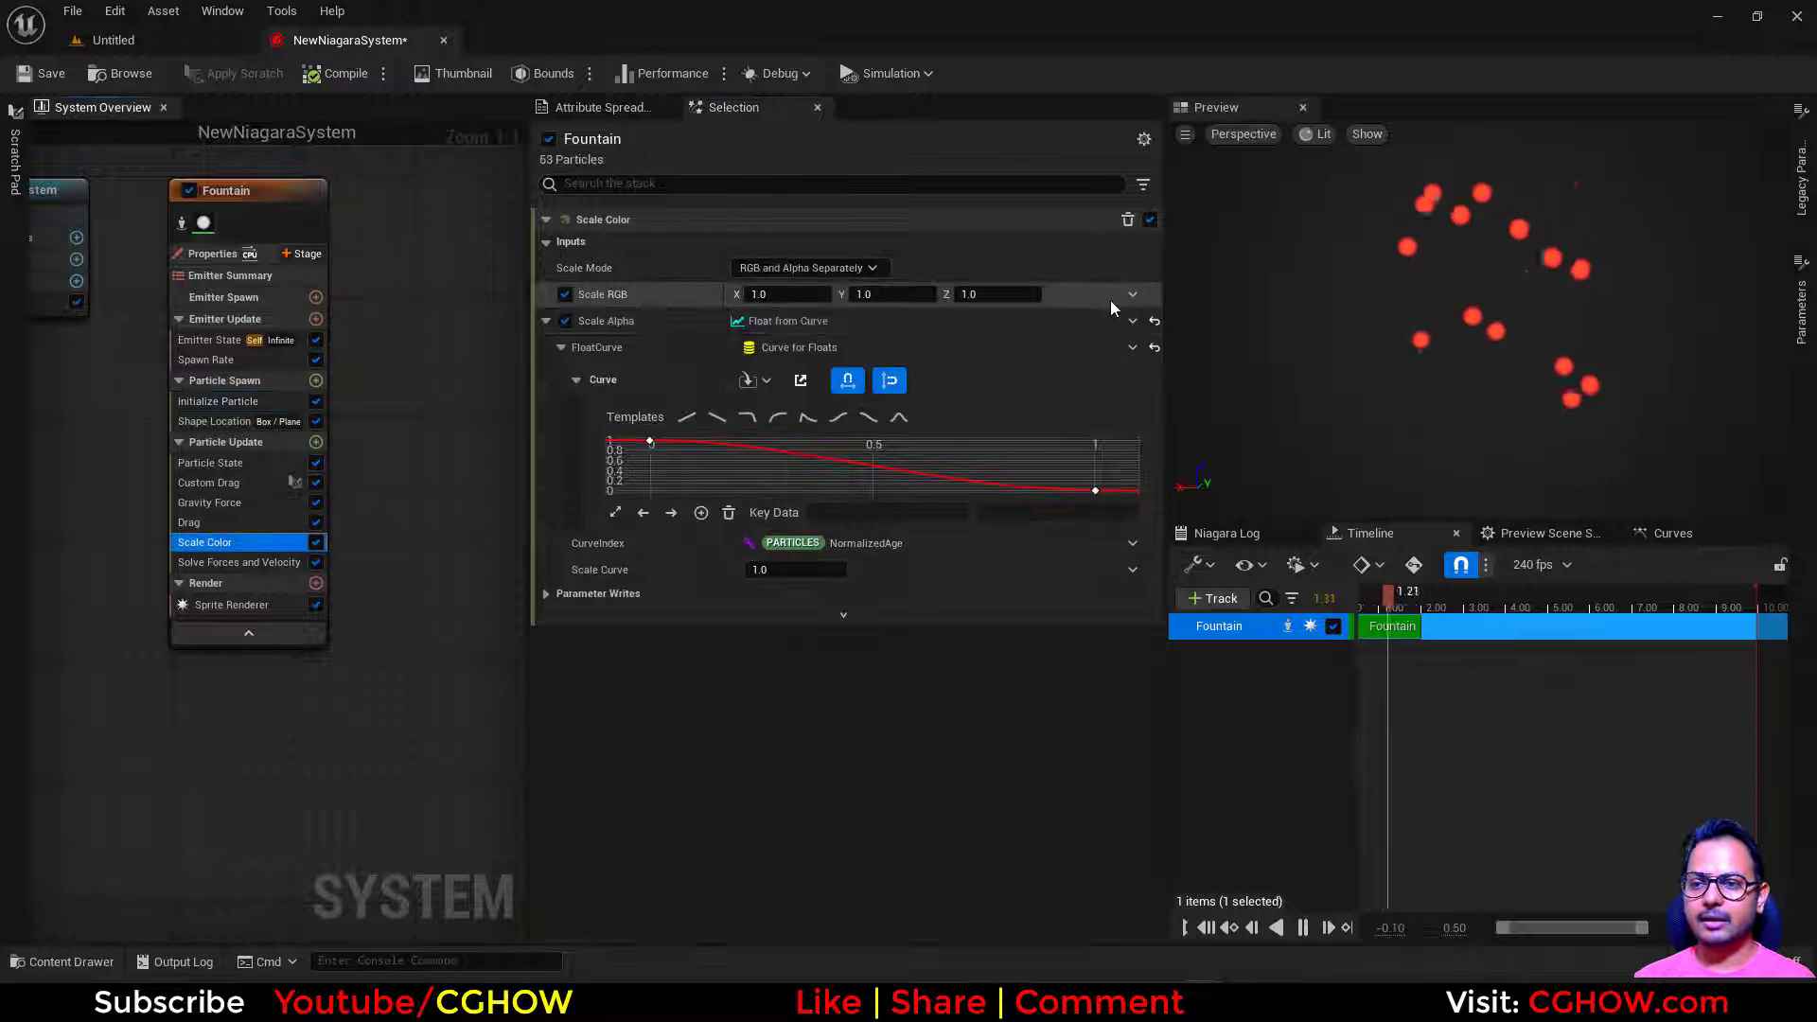
click(1132, 294)
text(flo)
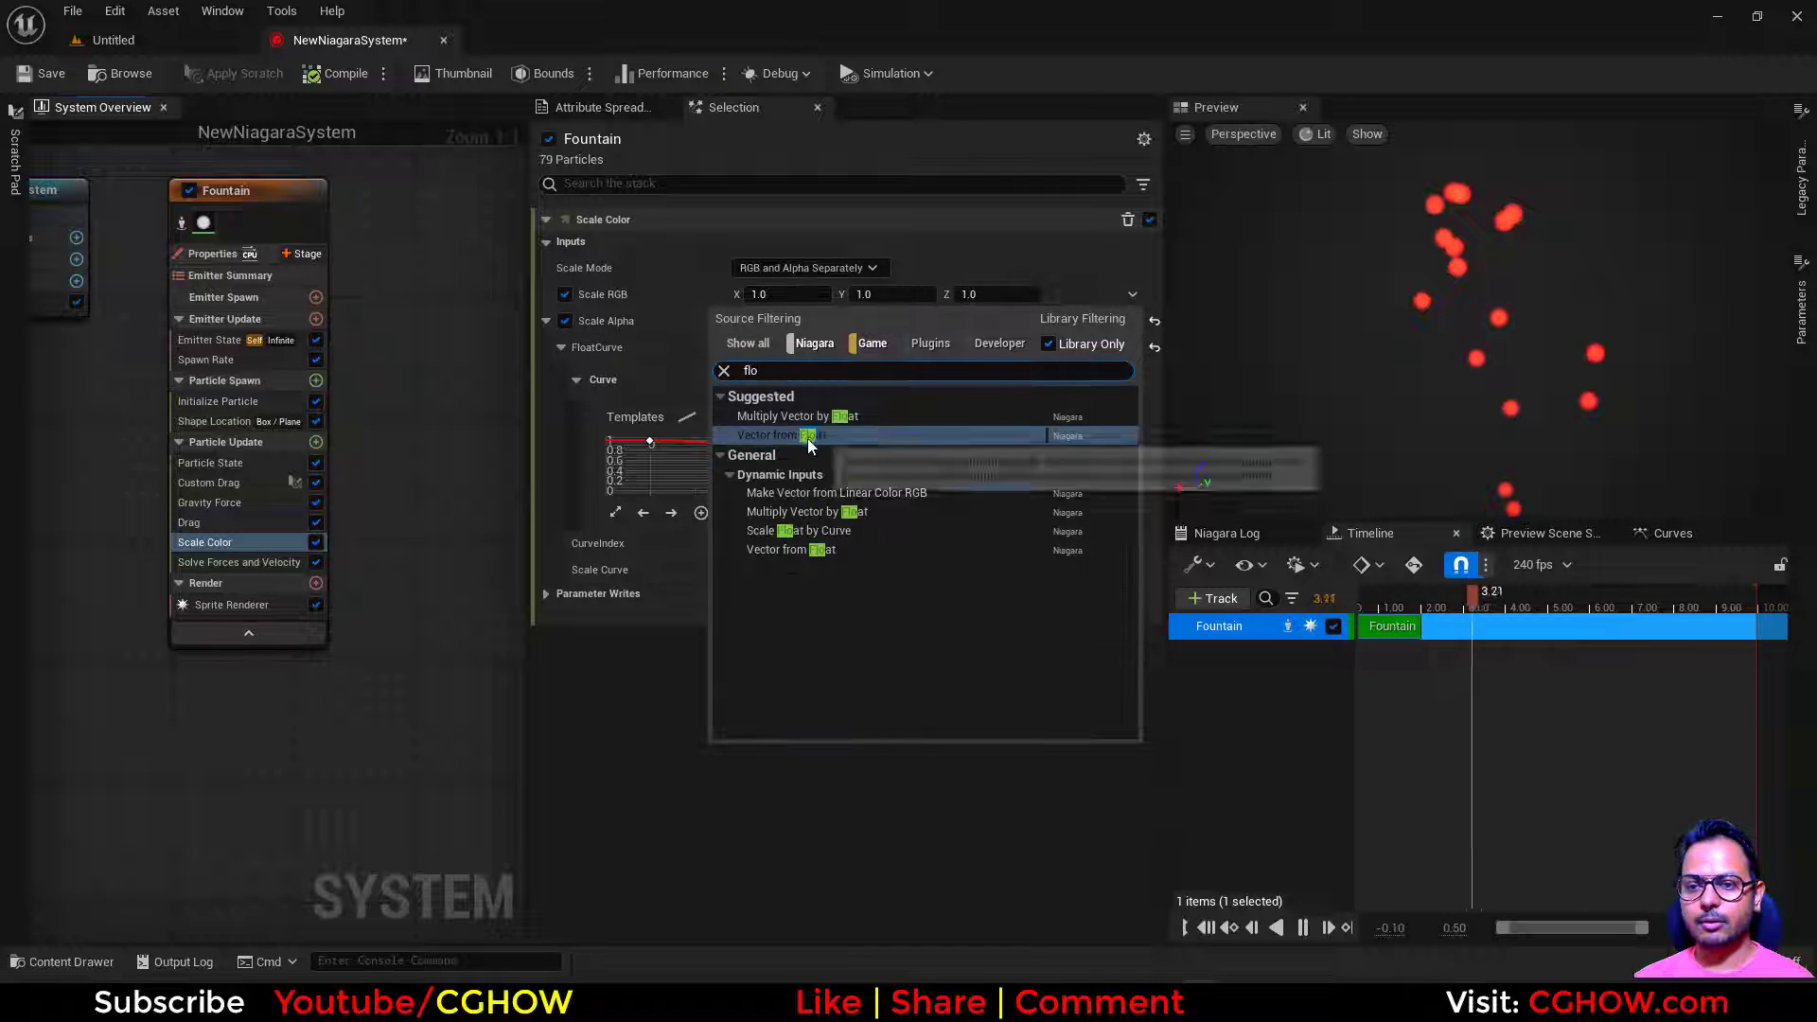
click(808, 436)
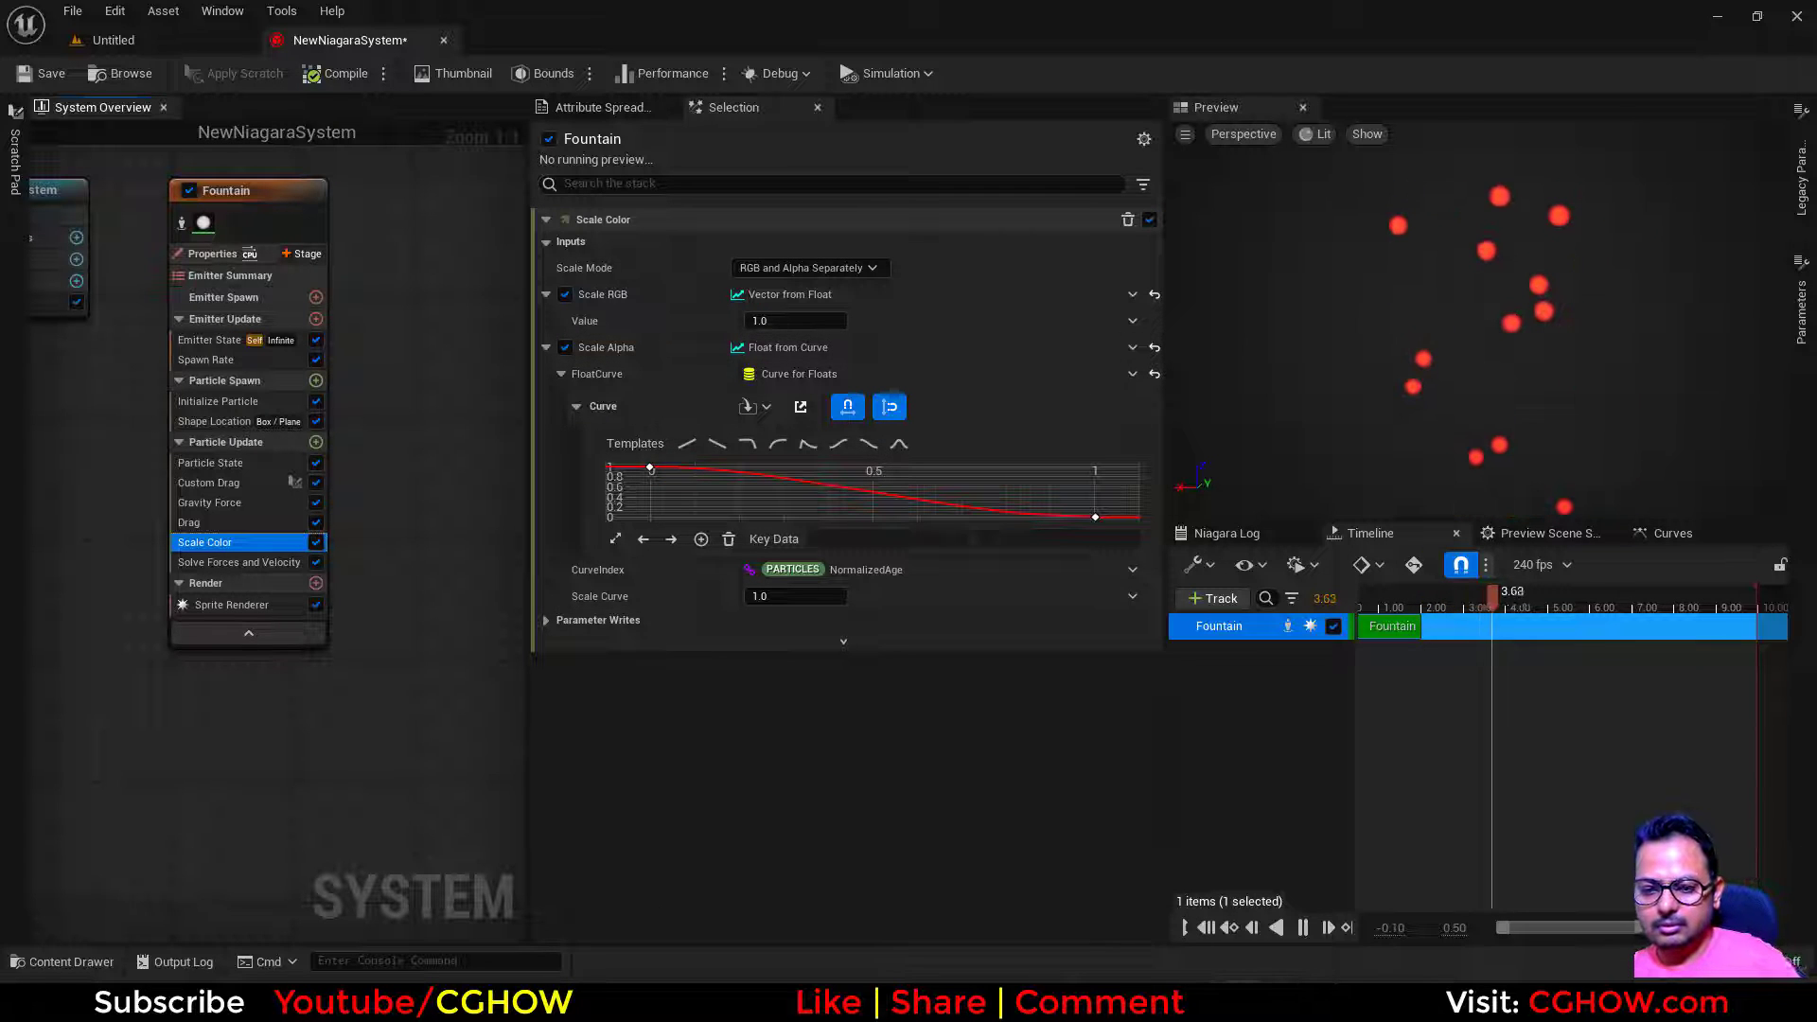
click(1134, 322)
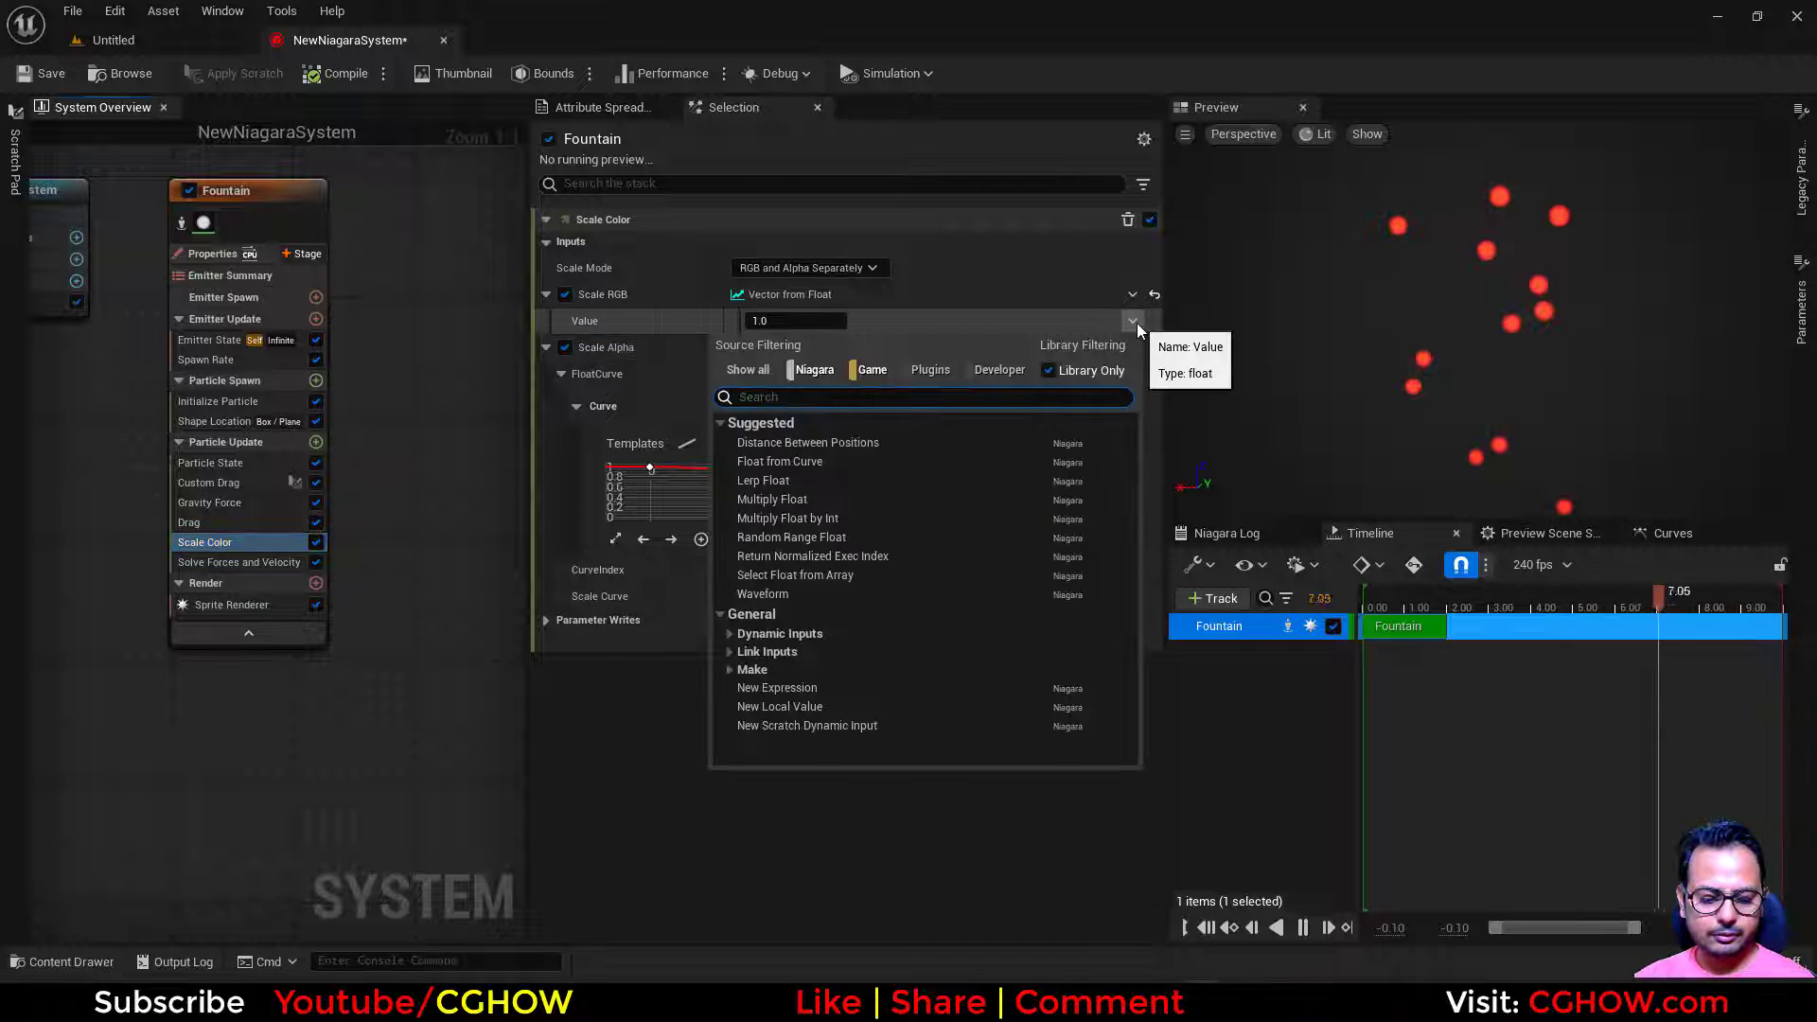
text(lerp)
click(791, 438)
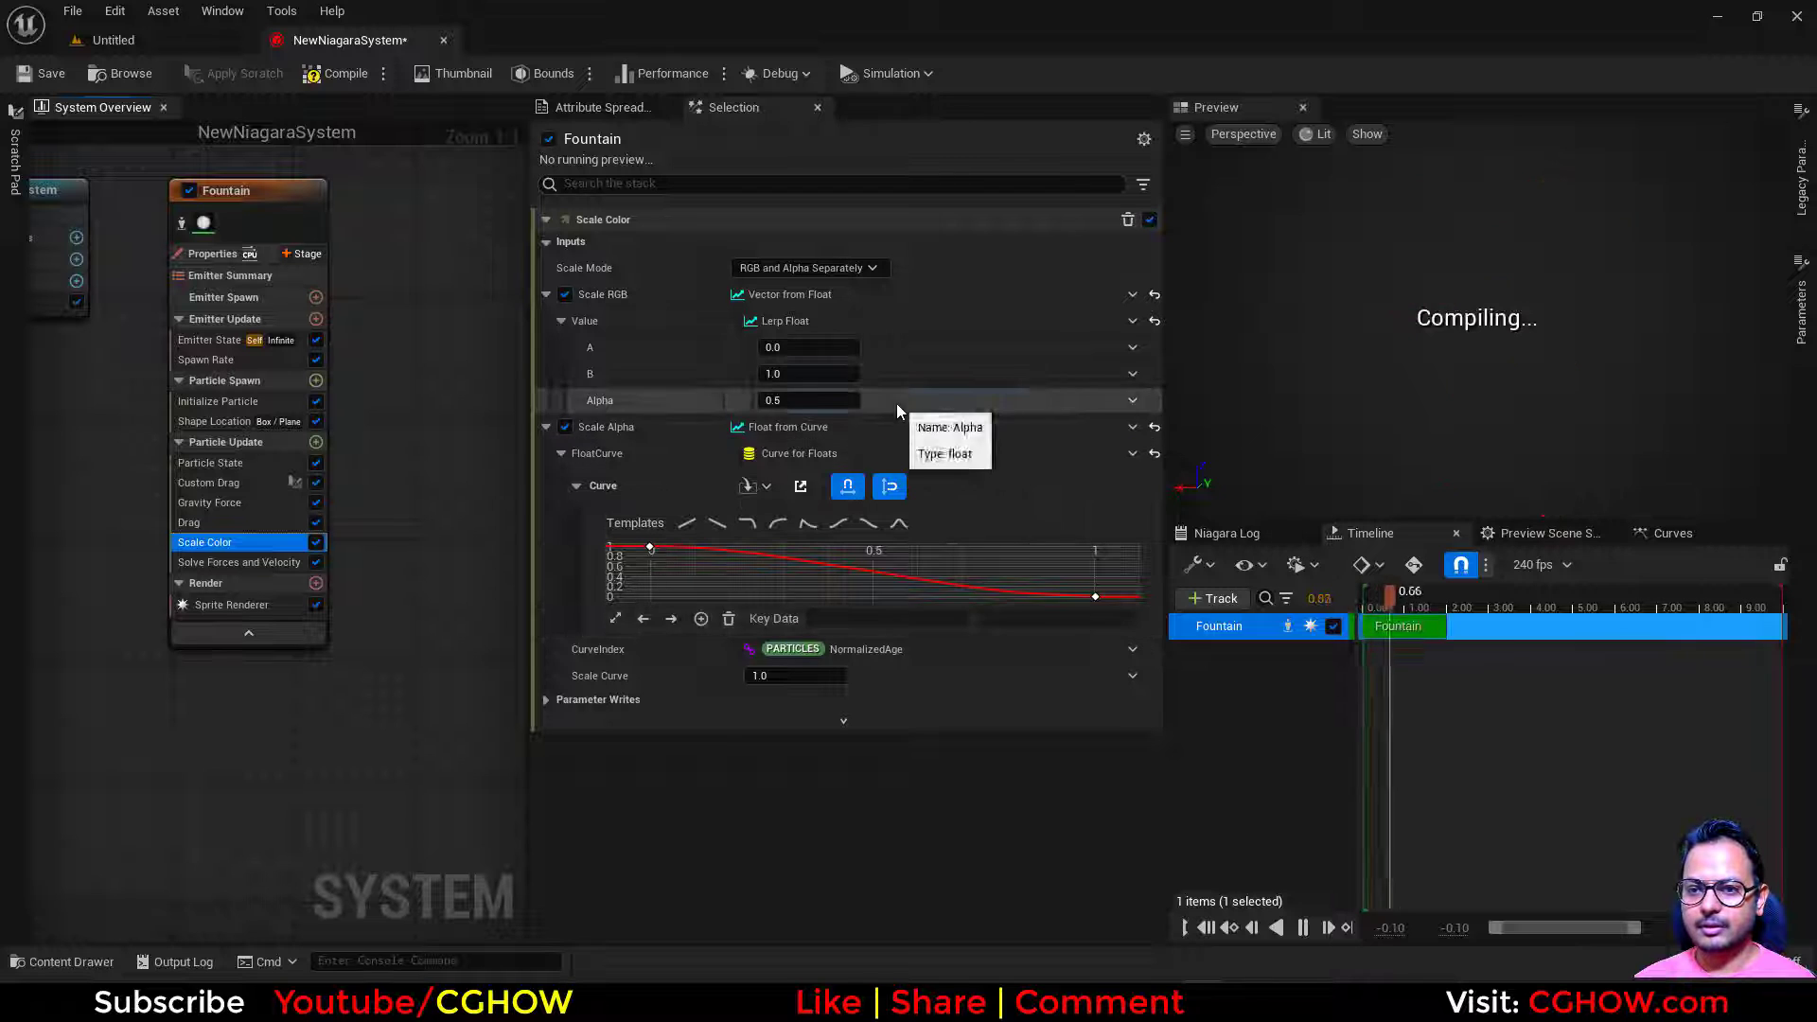
Step: Link the Scale RGB lerp's Alpha to PARTICLES ifsize, with A set to 1 and B set to 10
right_click(895, 403)
click(959, 541)
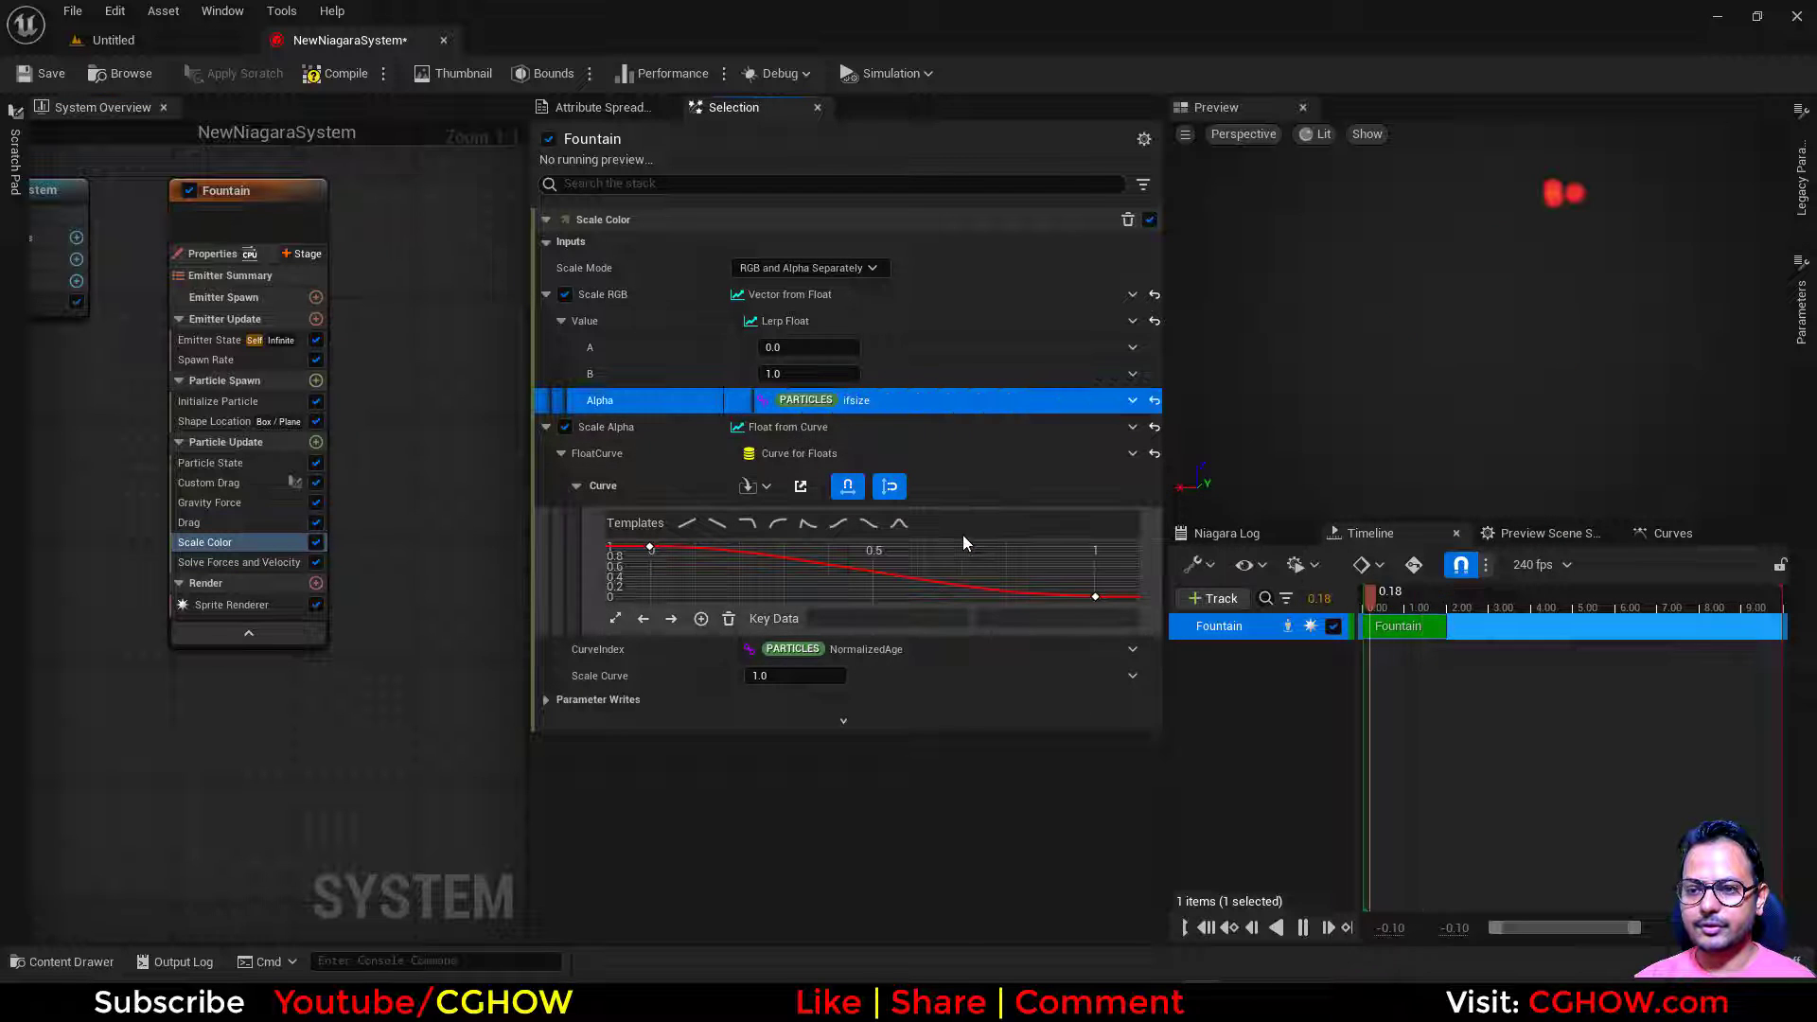
click(816, 347)
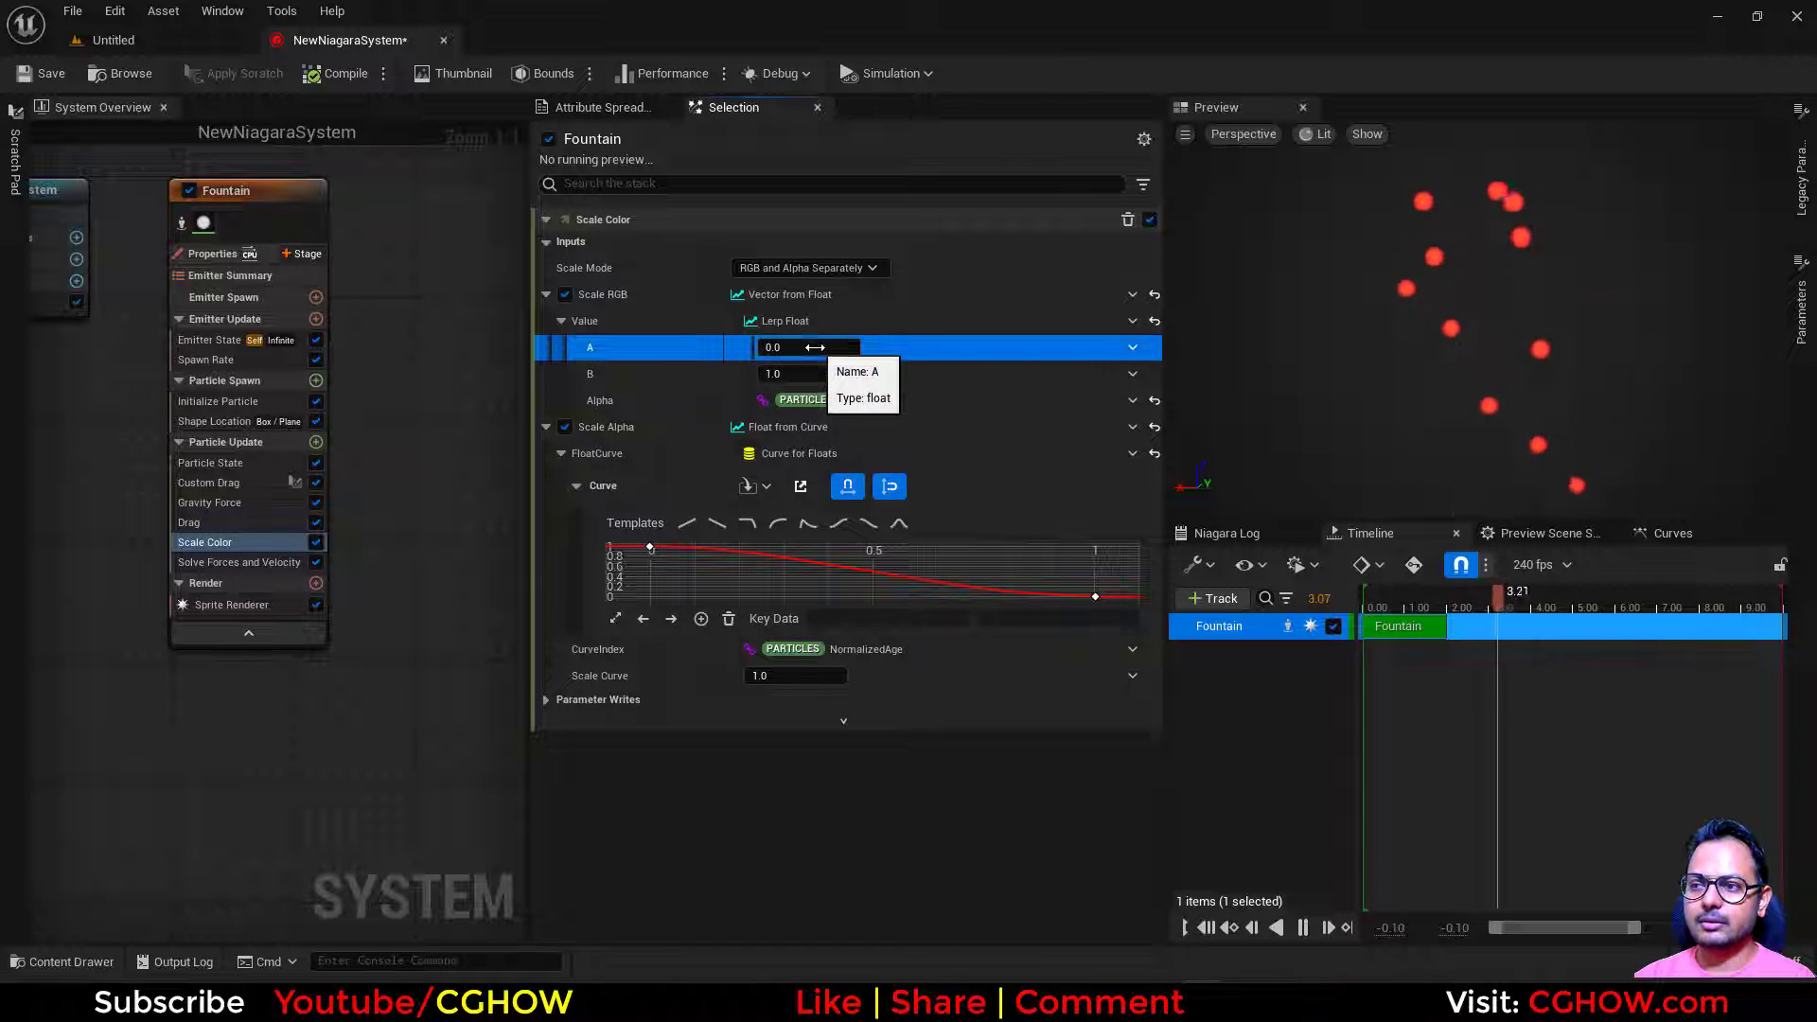
click(815, 347)
text(1)
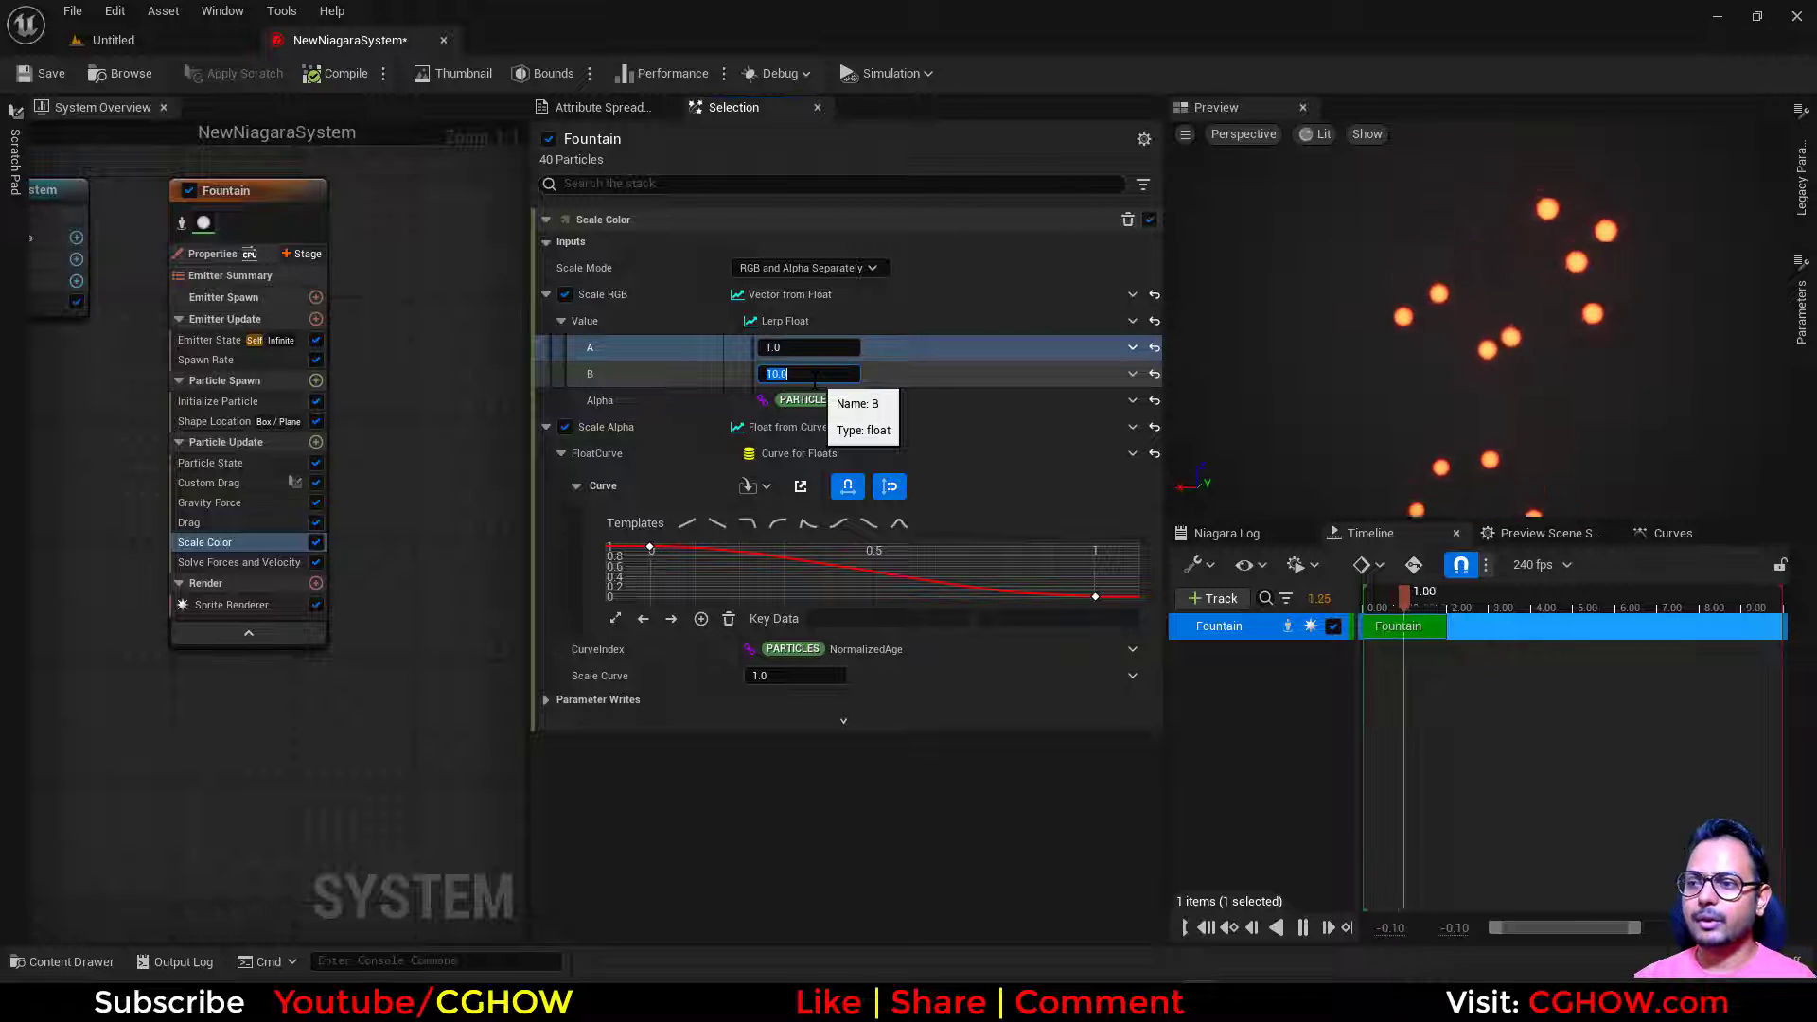
Step: Try the Scale RGB lerp with B at 1 and A raised to 1000 and 100000
text(1)
click(790, 347)
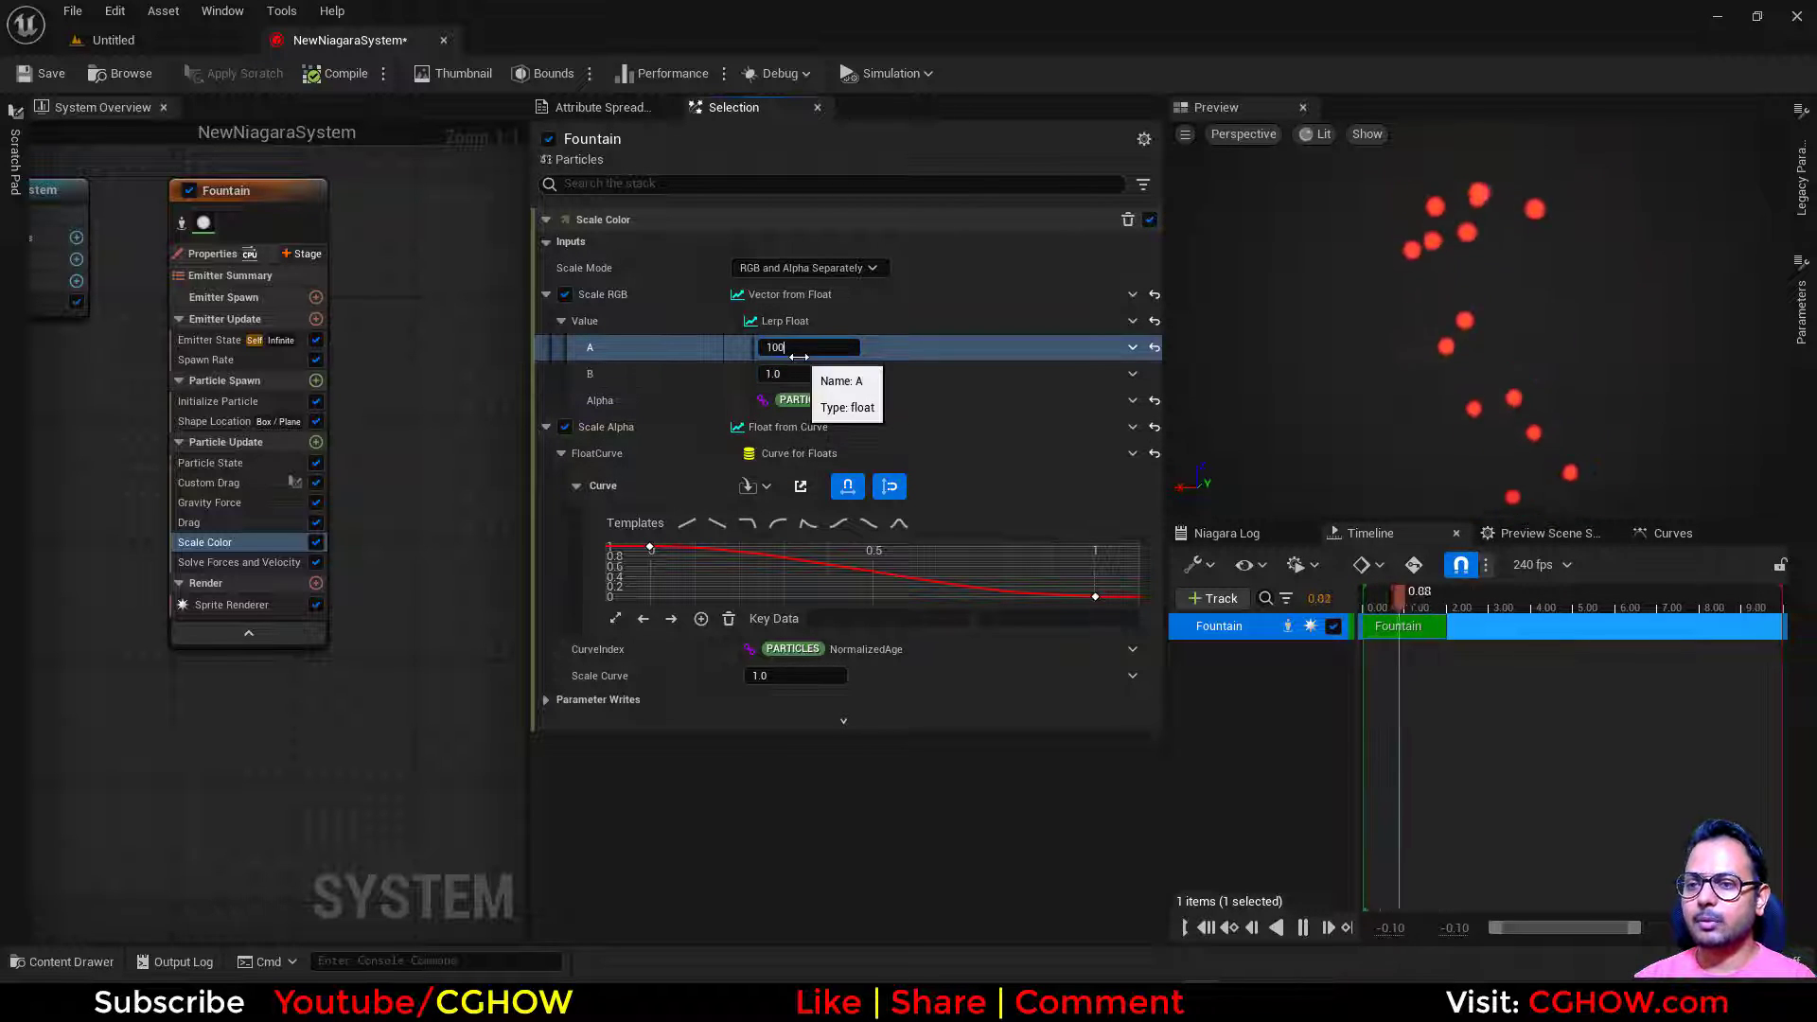
text(1000)
key(Return)
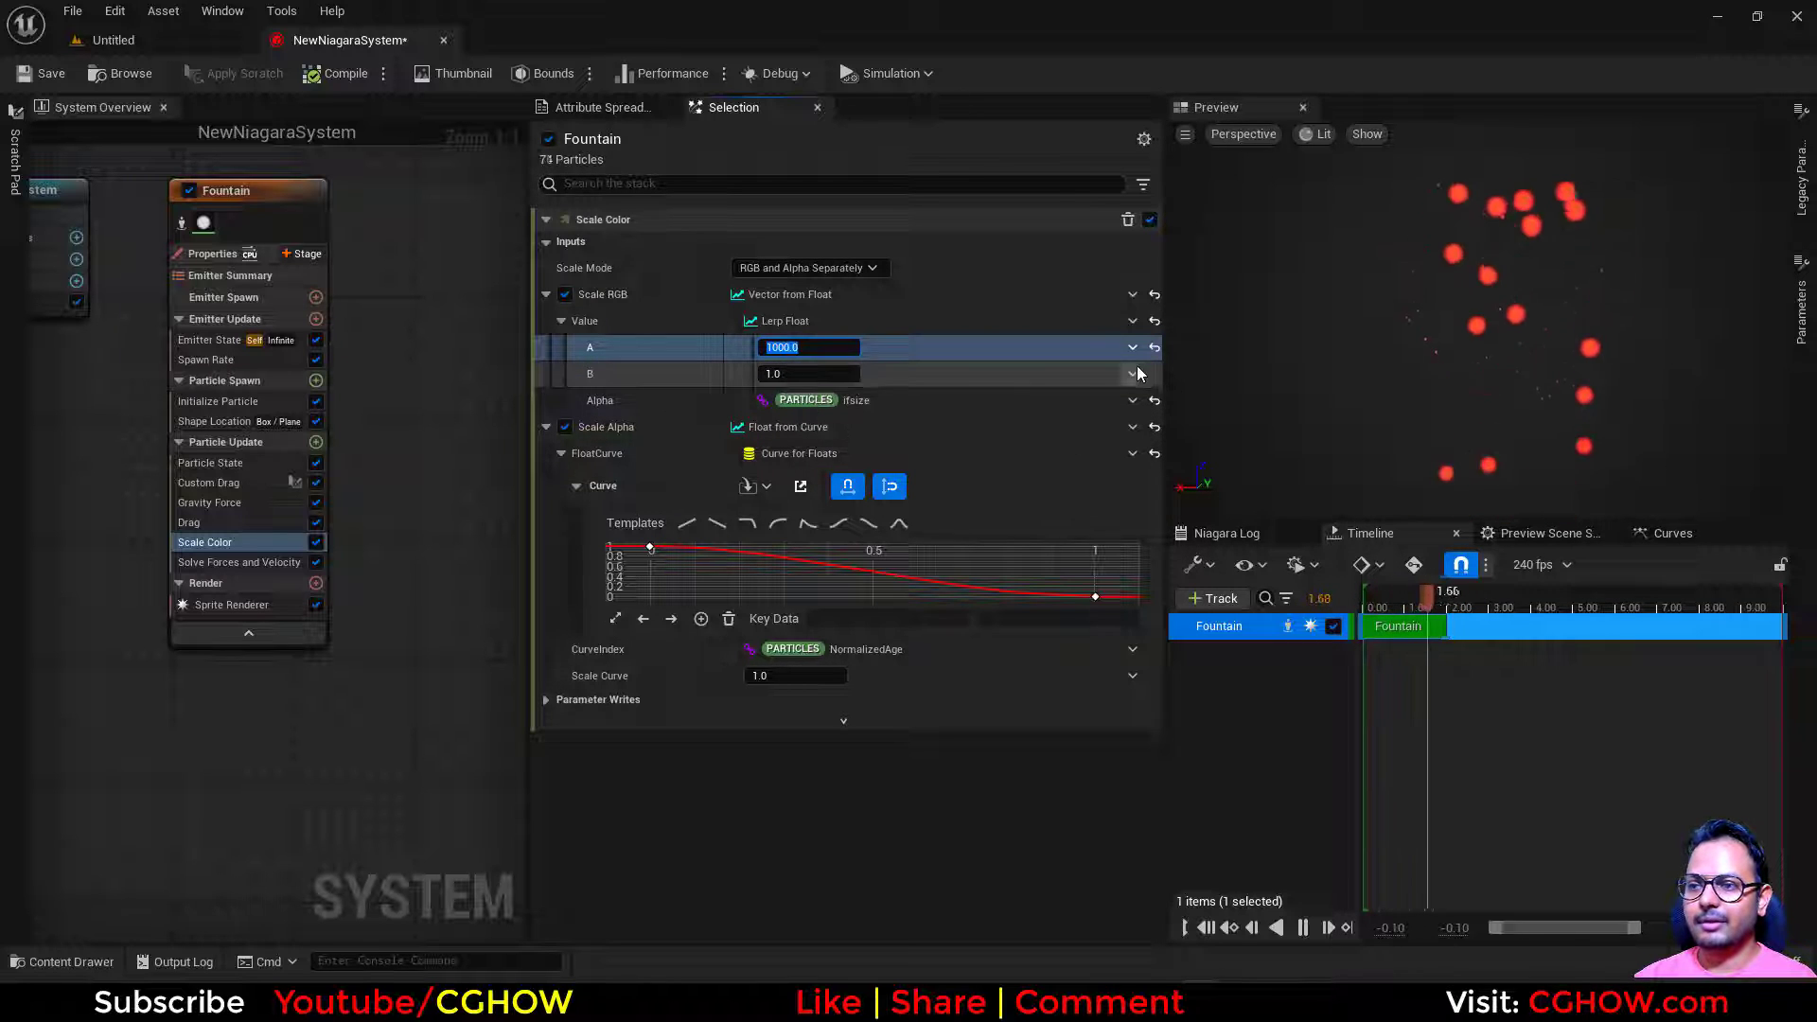
text(00)
key(Return)
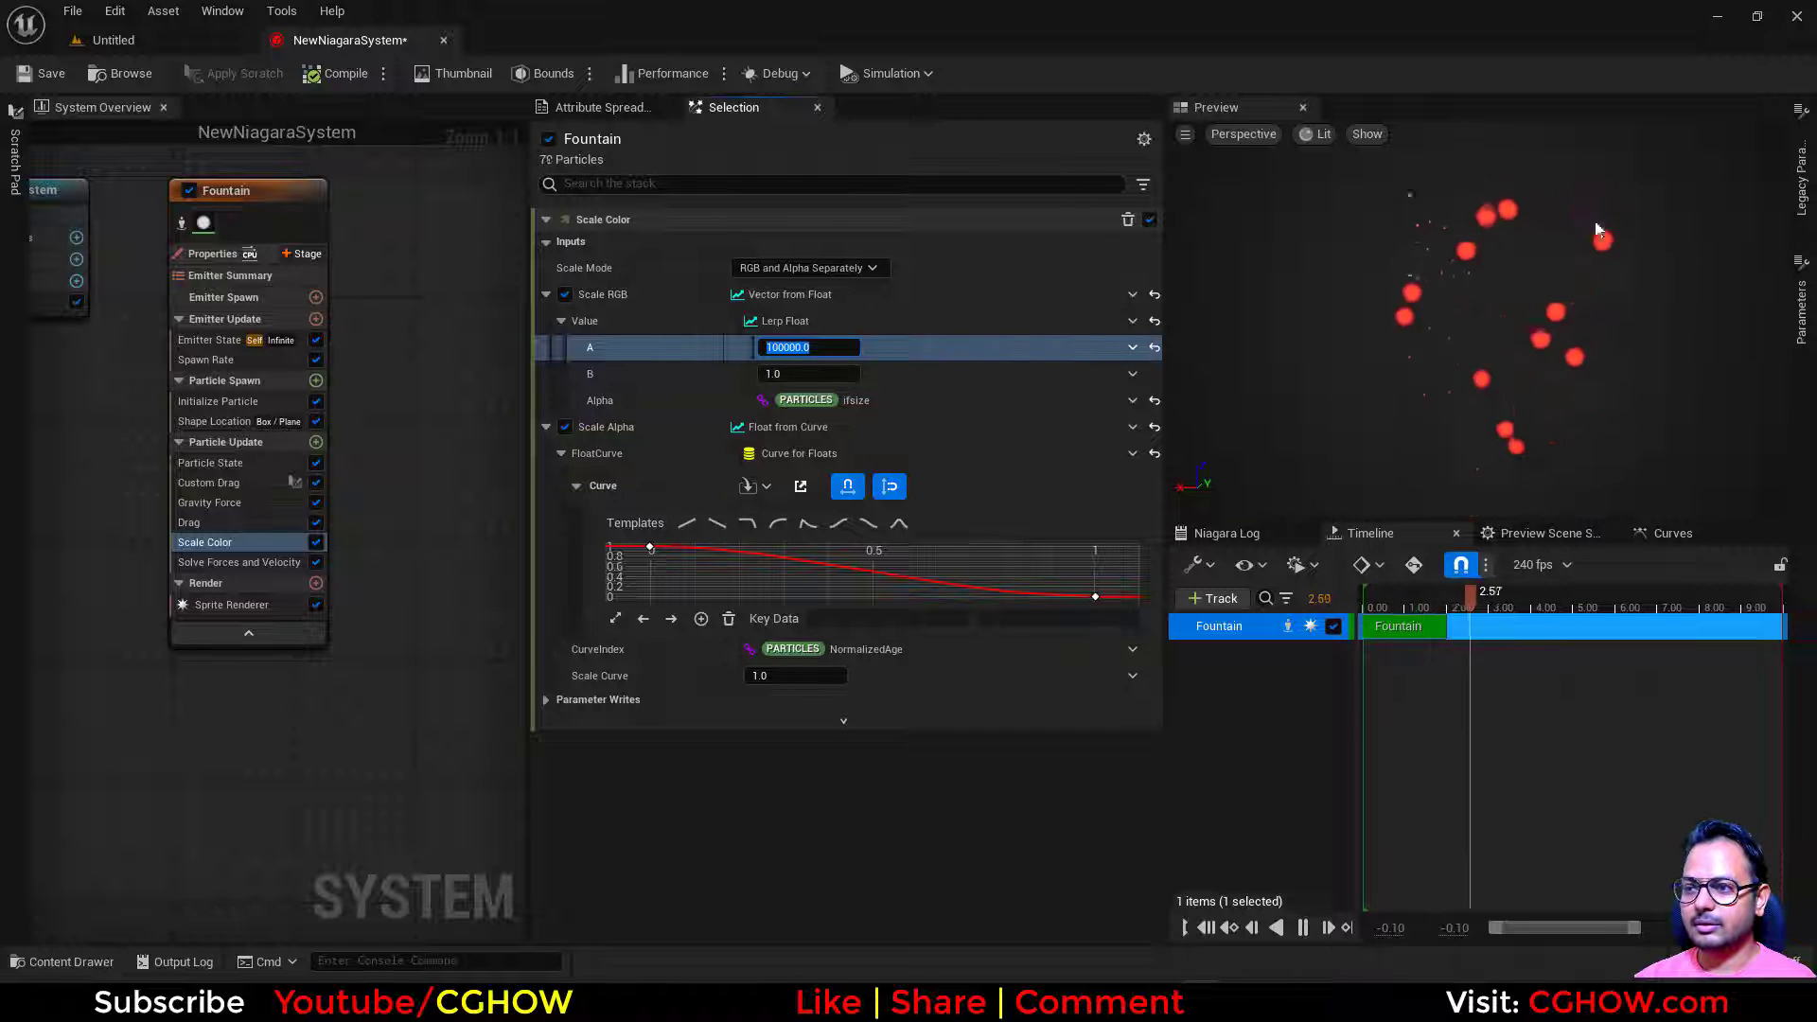
Step: Set the Scale RGB lerp's A to 1 and its B to 20
text(1)
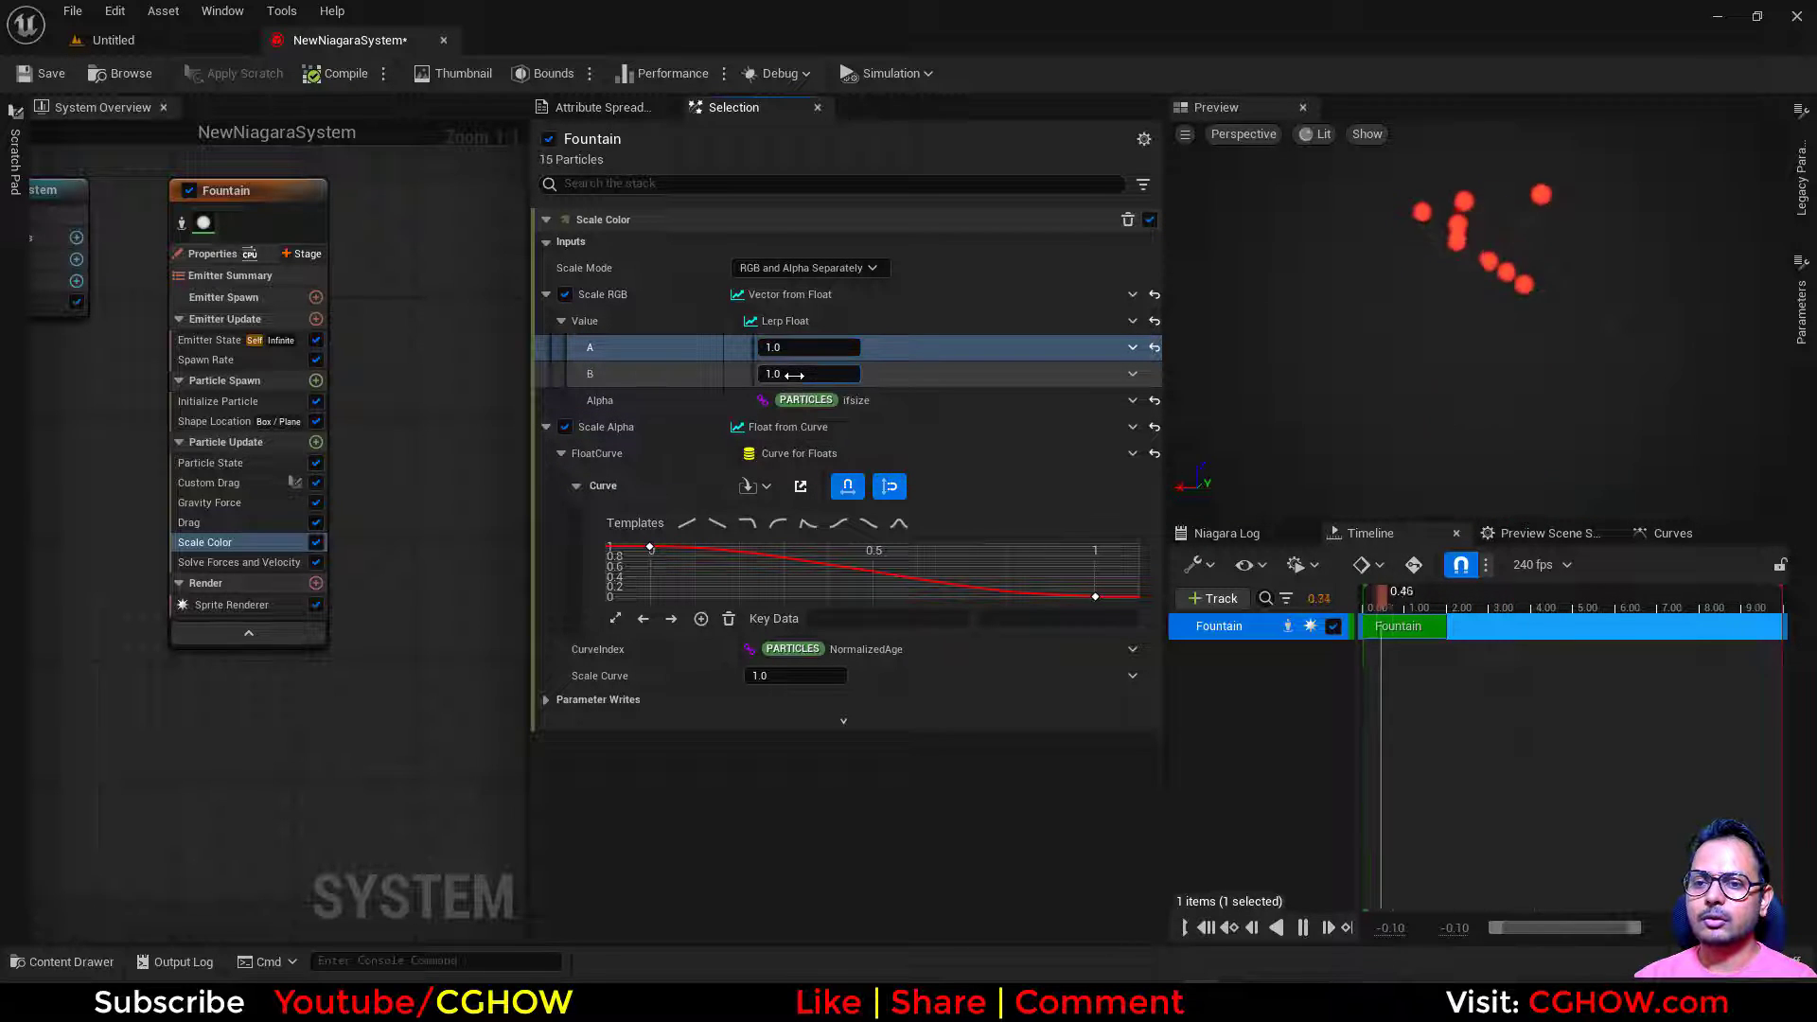
click(807, 383)
text(20)
key(Return)
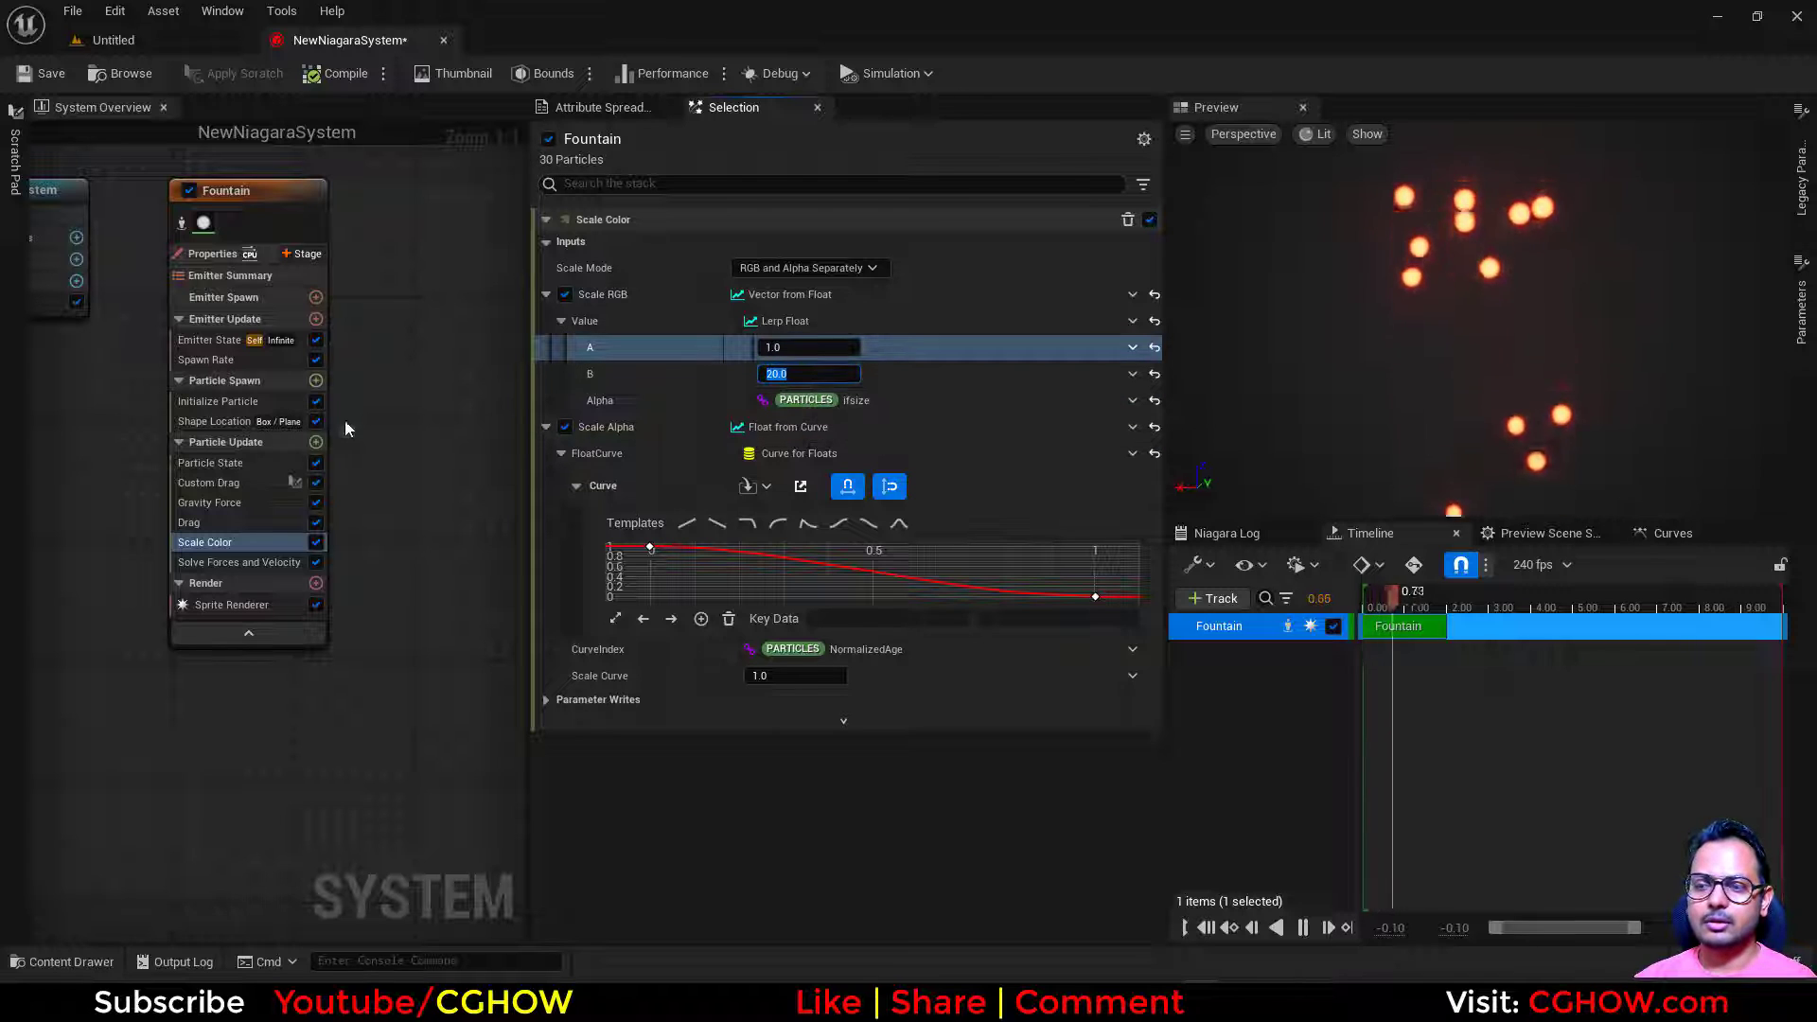